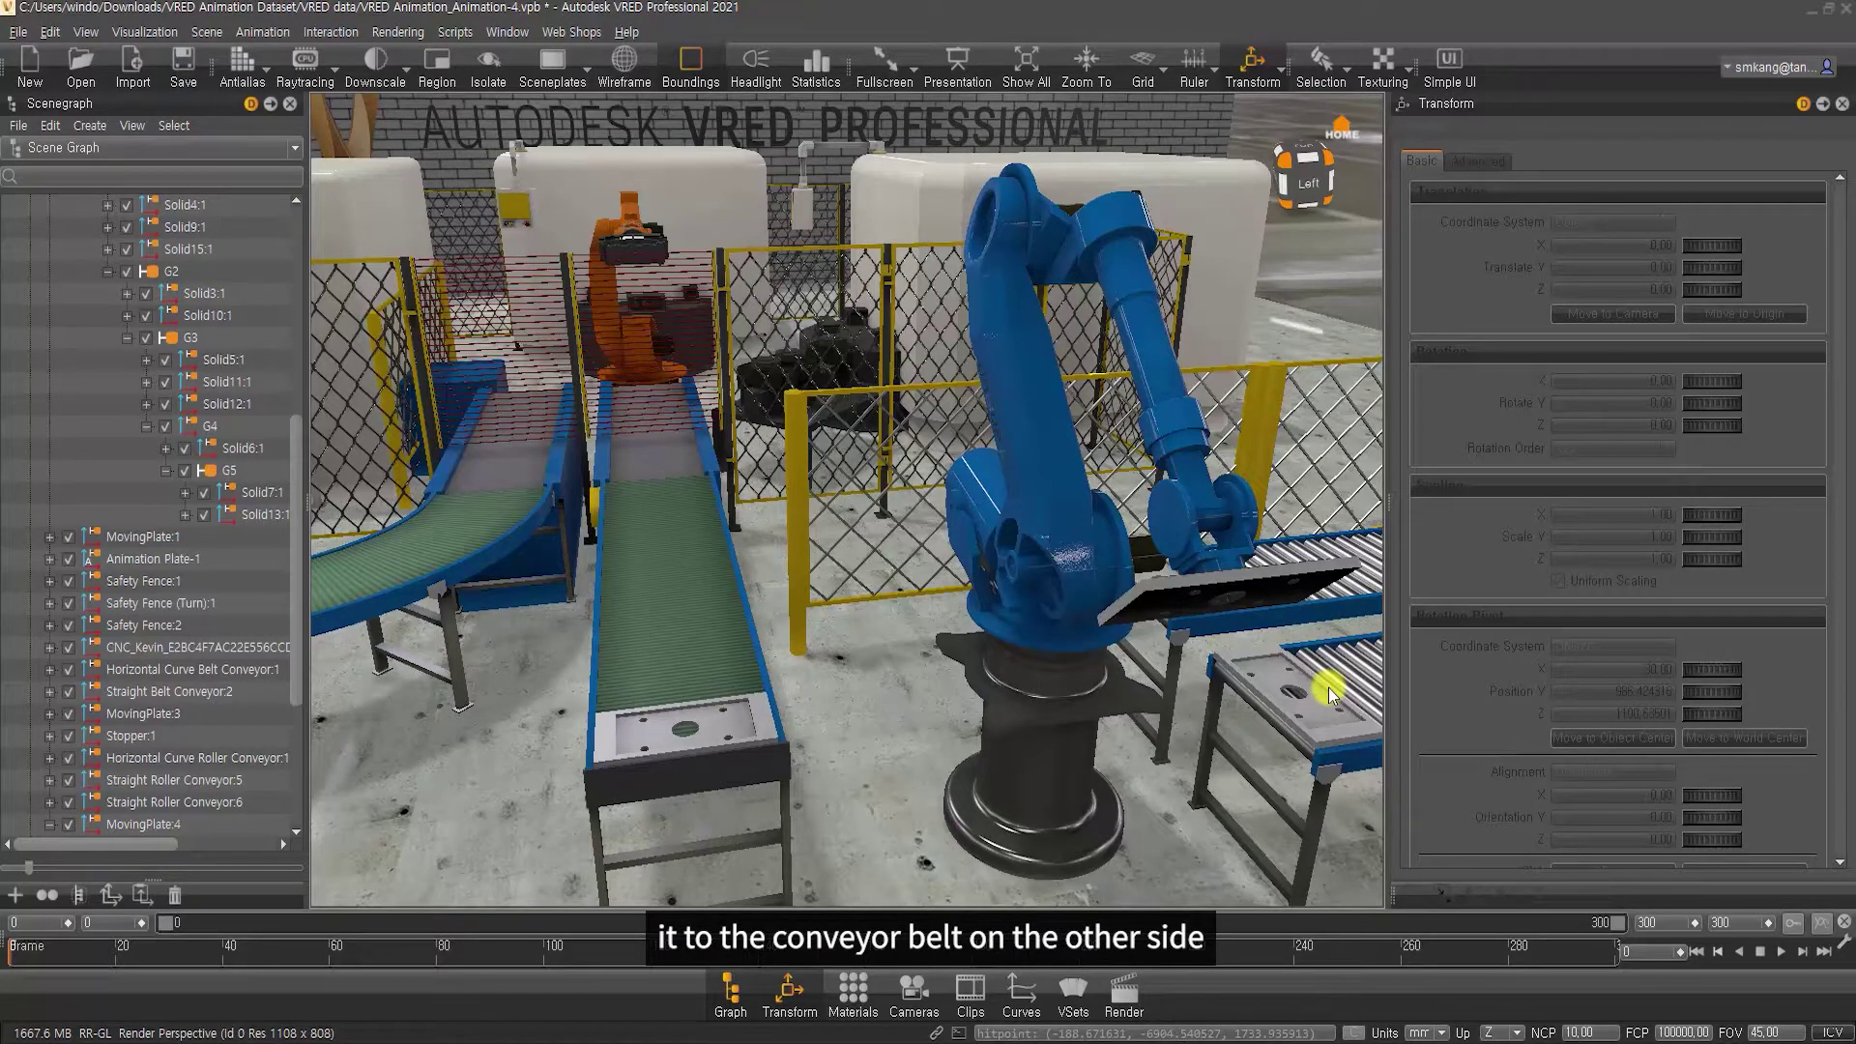
Parent MovingPlate:4 under the robot's G5 group in the Scenegraph
click(244, 471)
drag(293, 477, 295, 540)
click(164, 713)
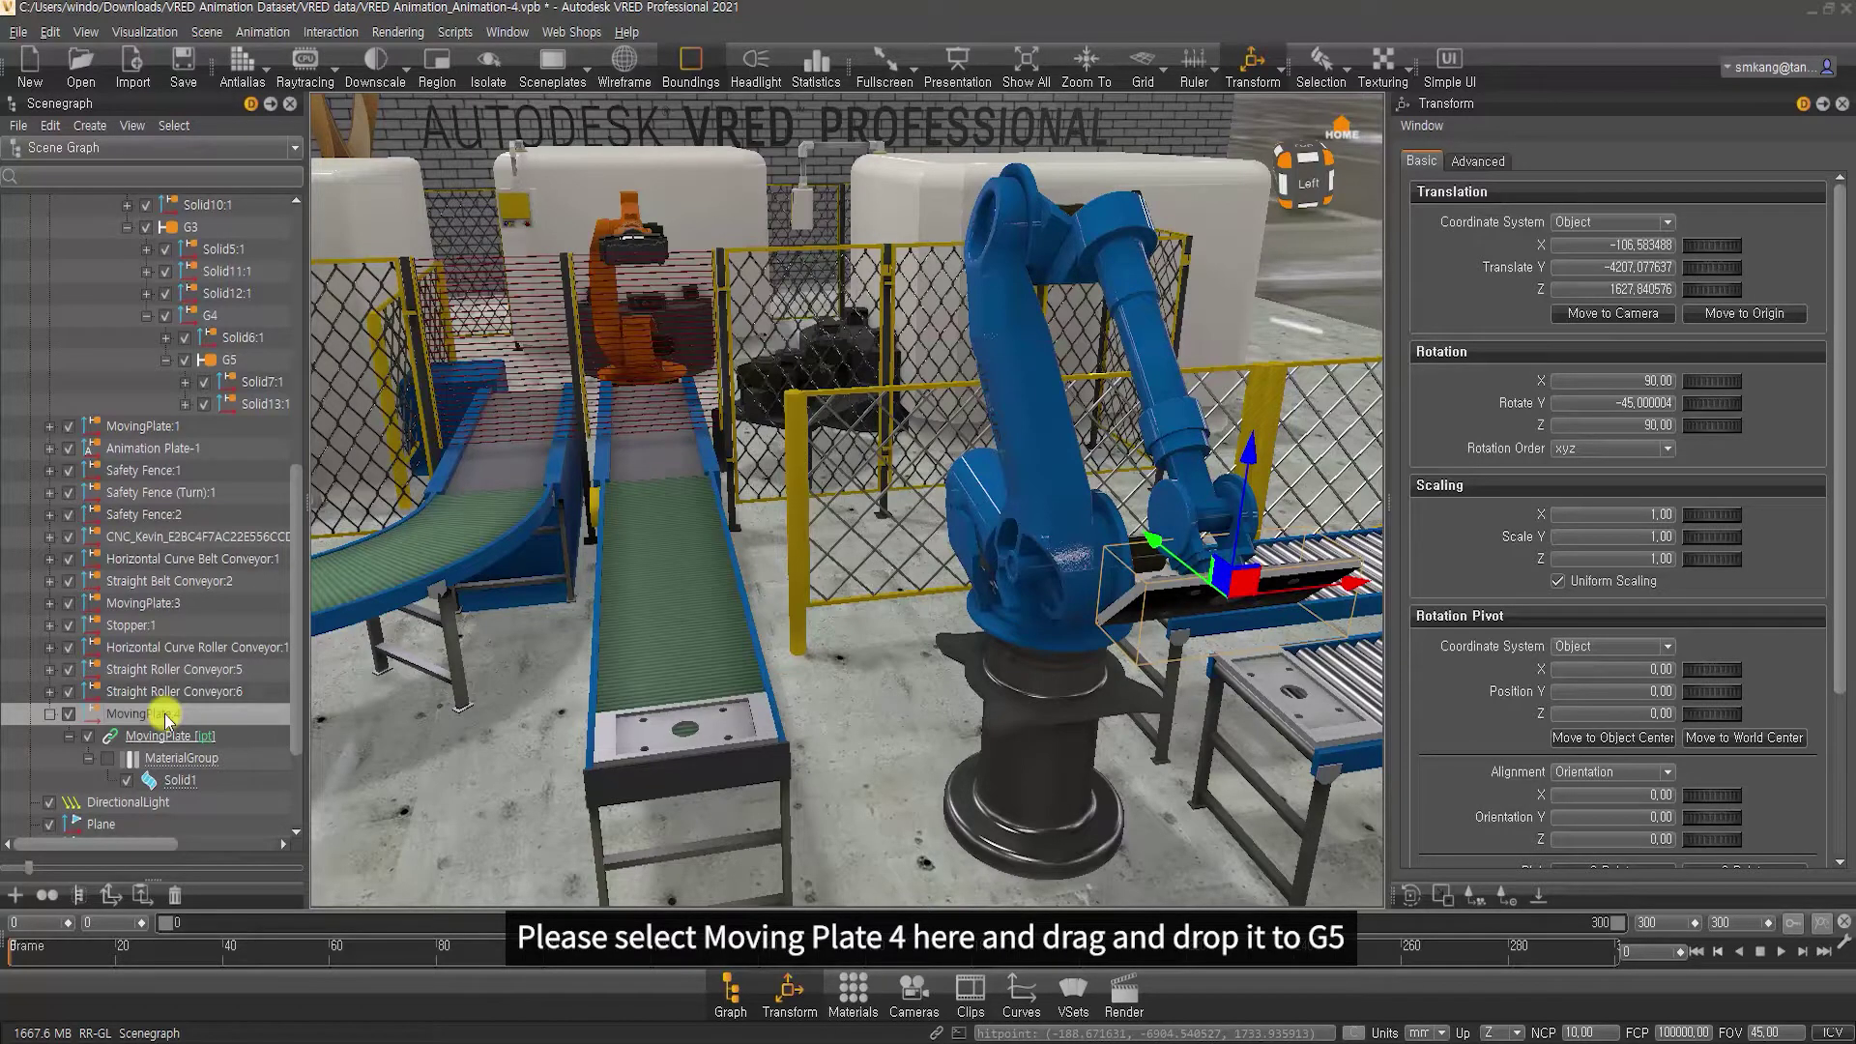
drag(165, 716, 224, 370)
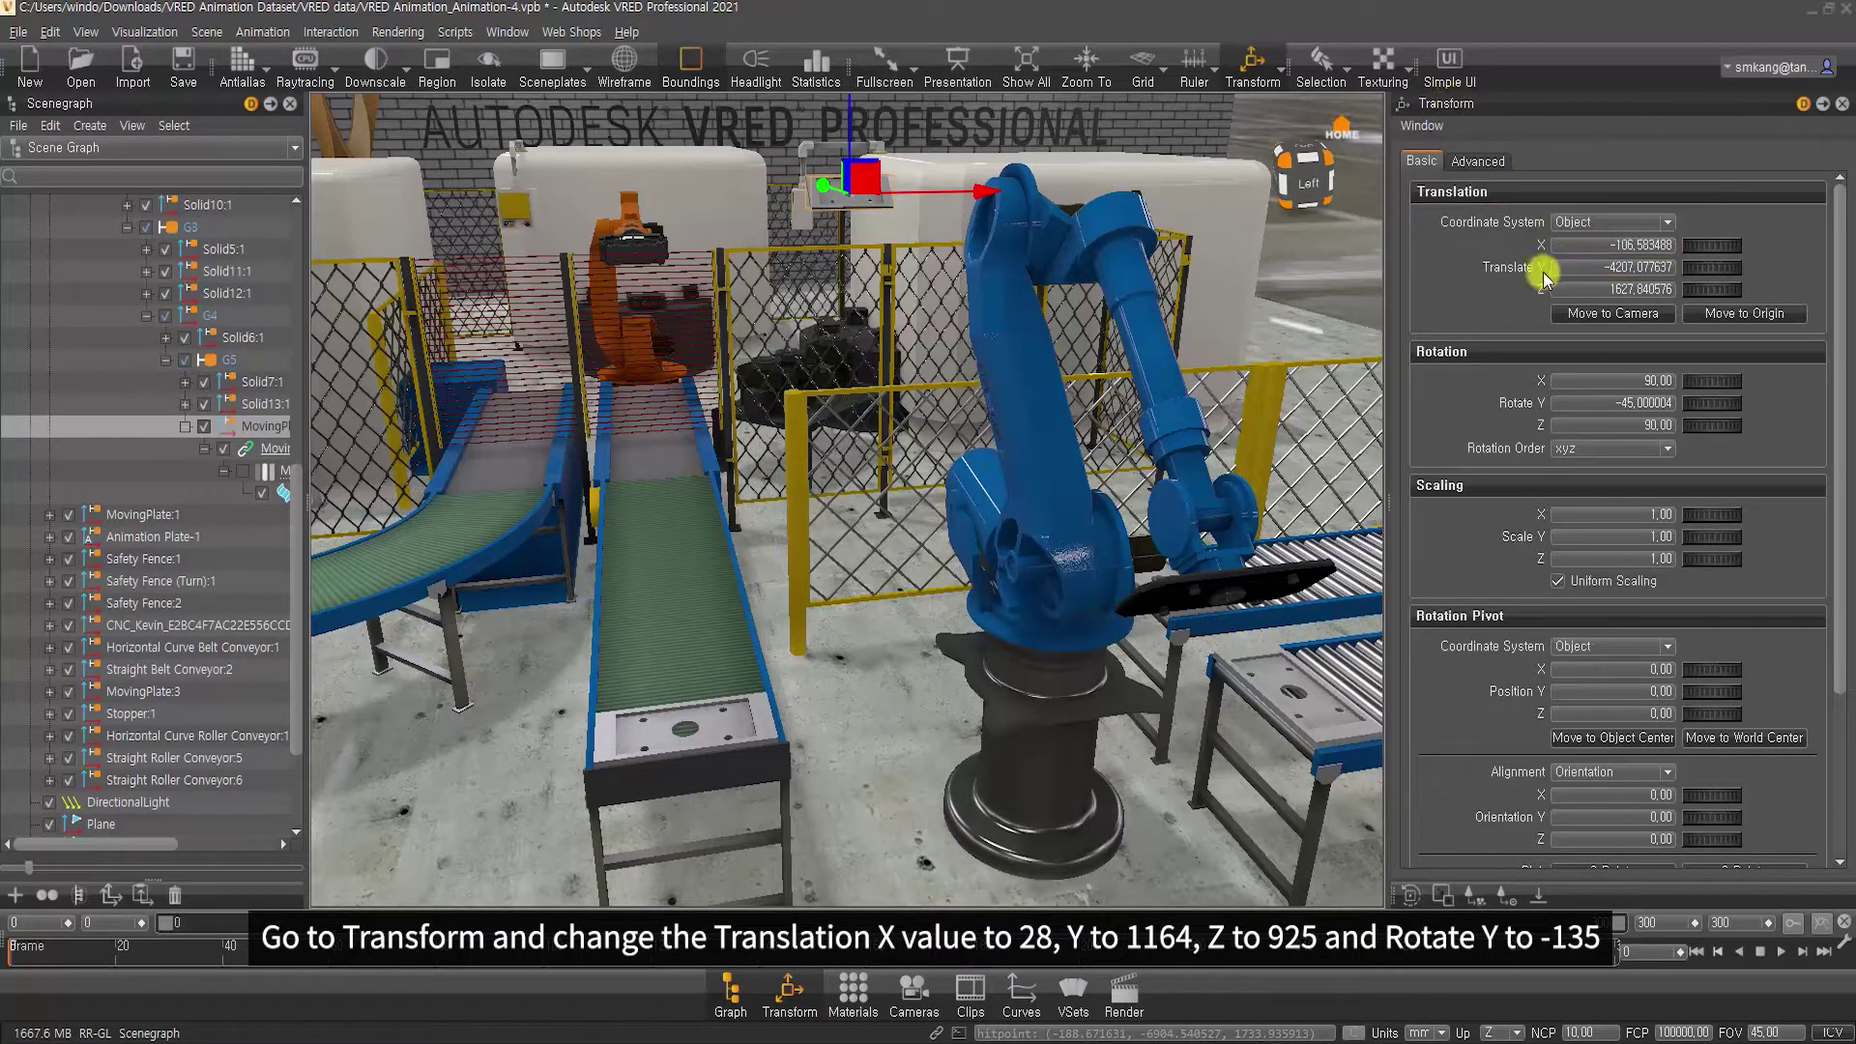
Position MovingPlate:4 at Translate 28, 1164, 925 with Rotate Y -135
double_click(1595, 243)
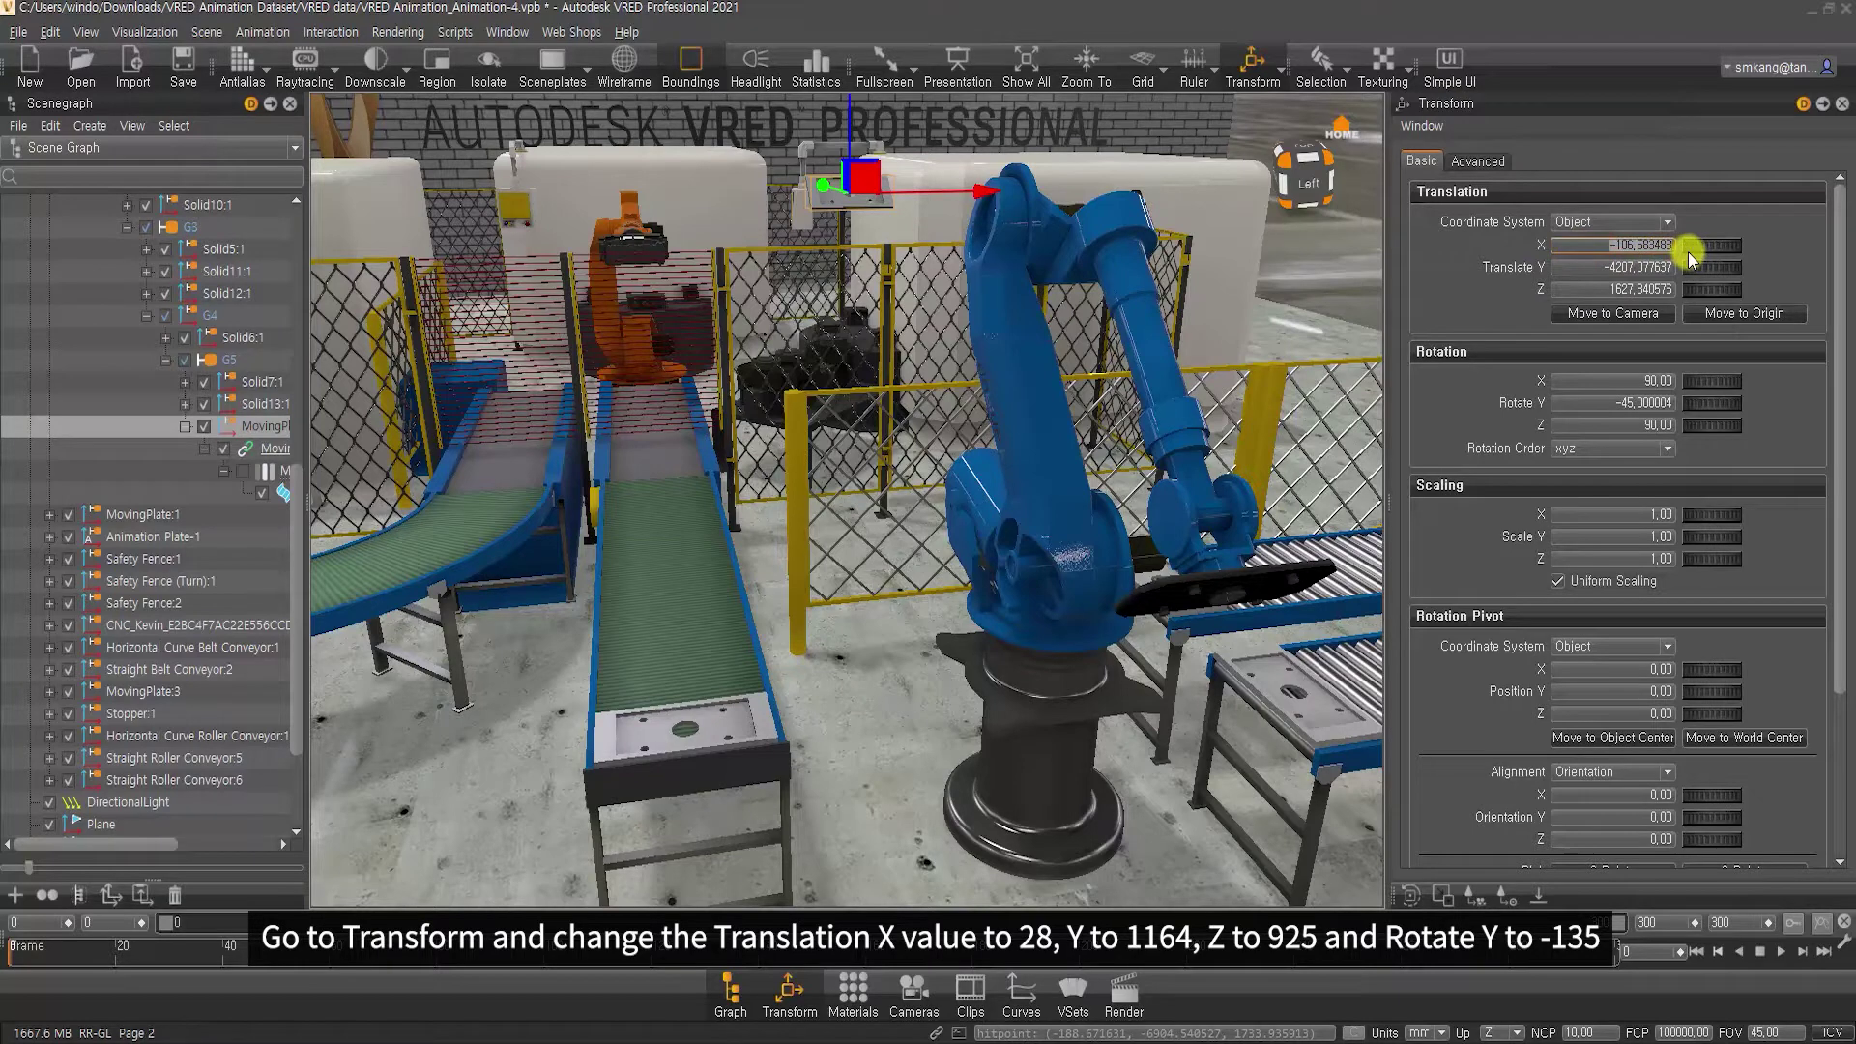
text(8)
key(Tab)
text(1164)
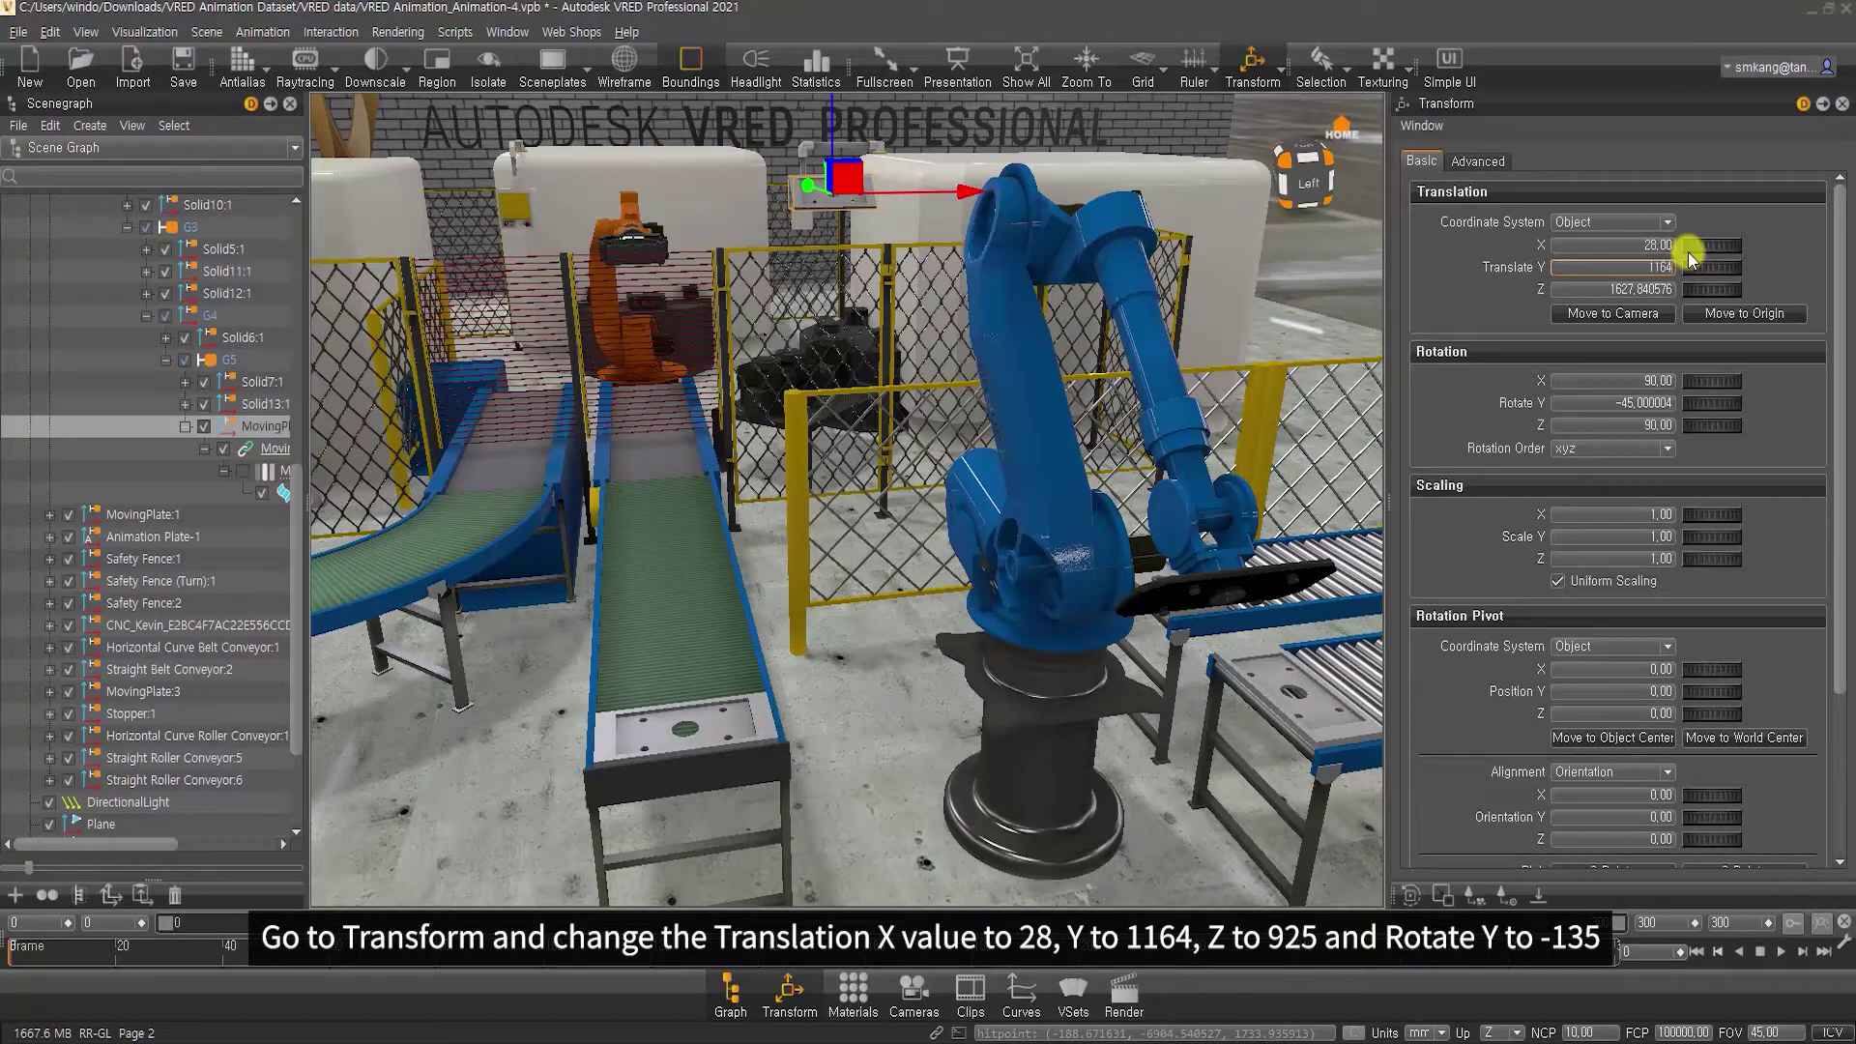
key(Tab)
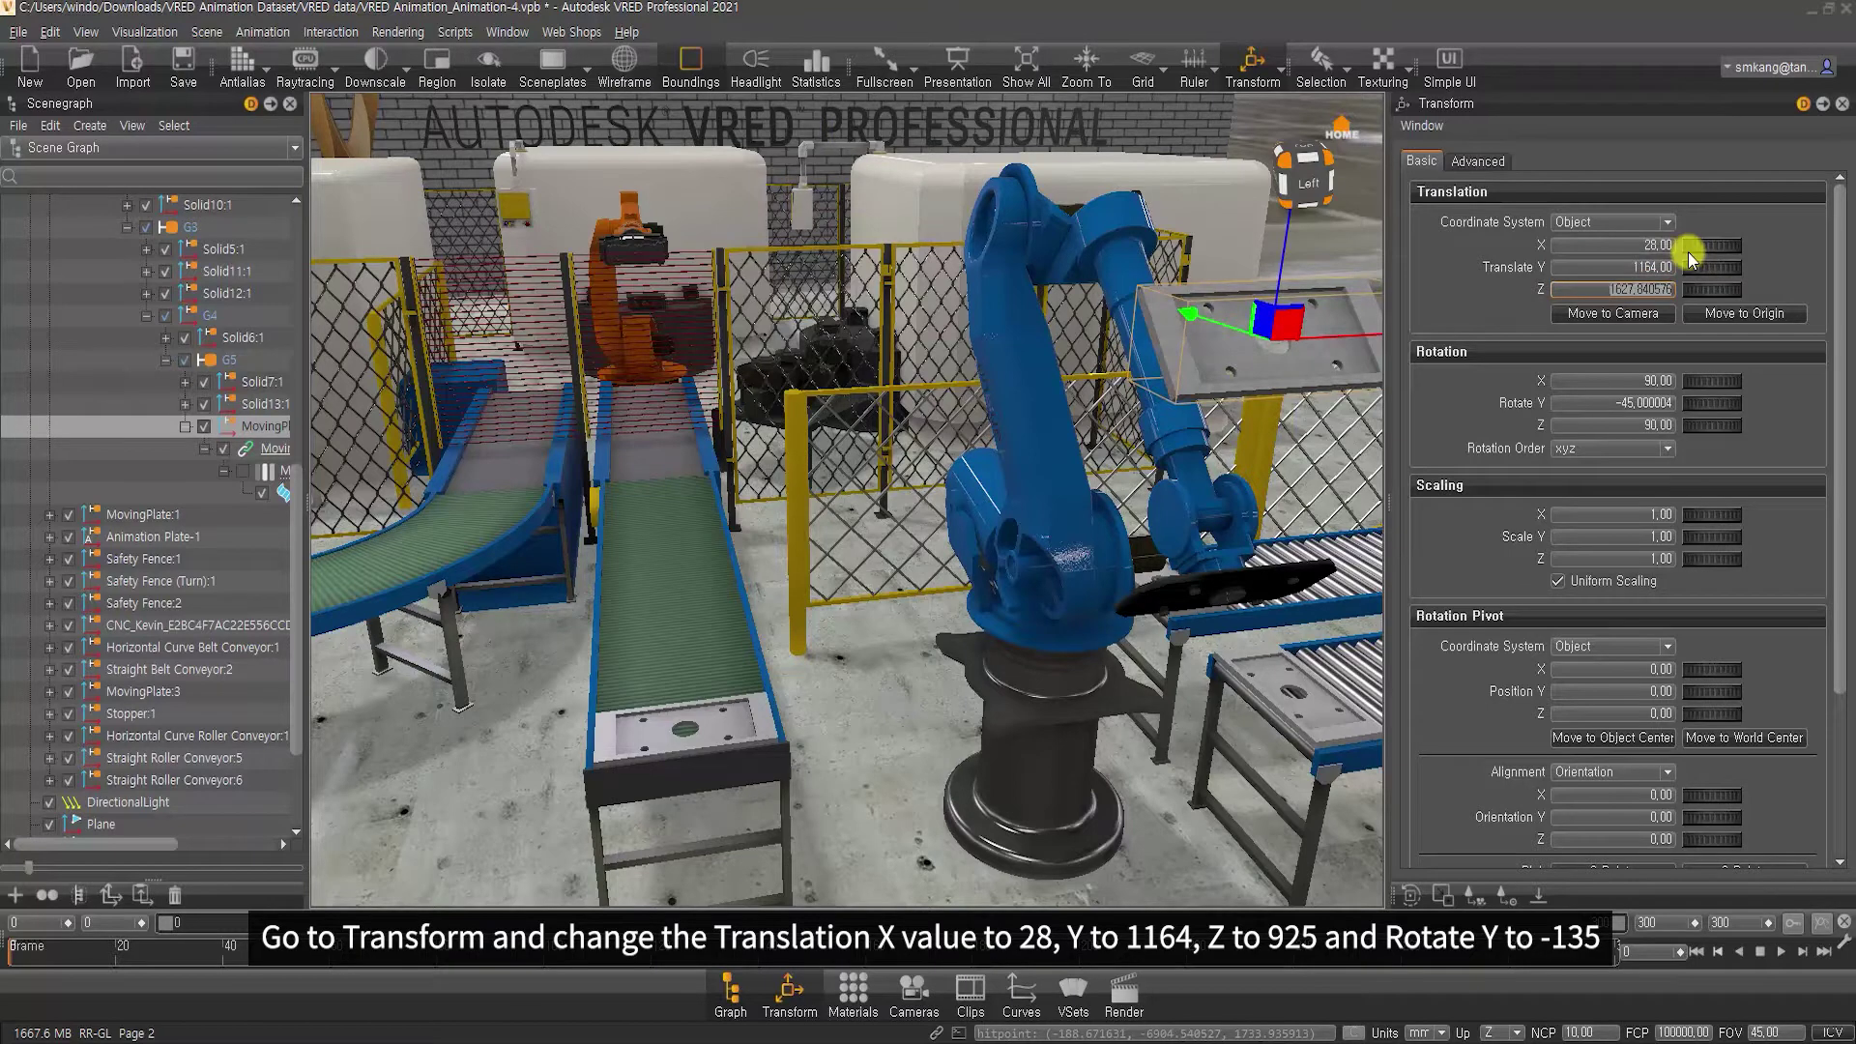
text(925)
key(Return)
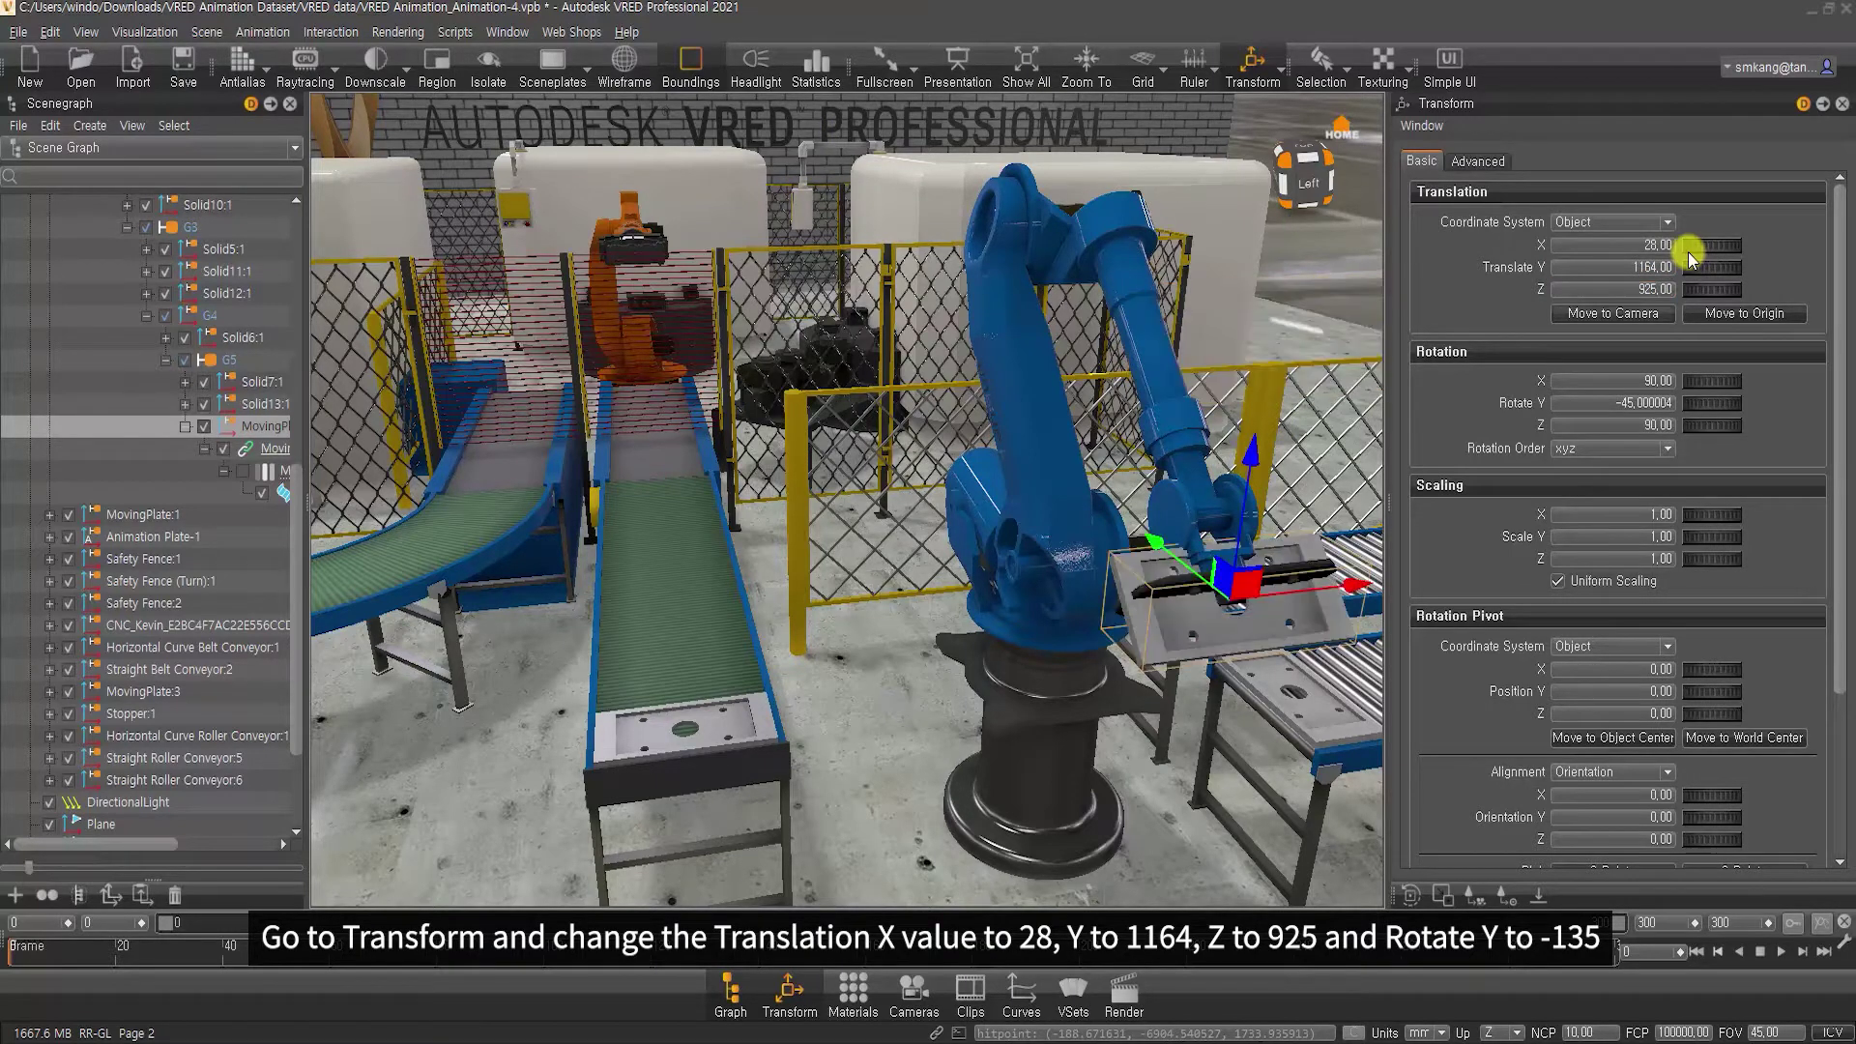
drag(1595, 403, 1770, 403)
text(-135)
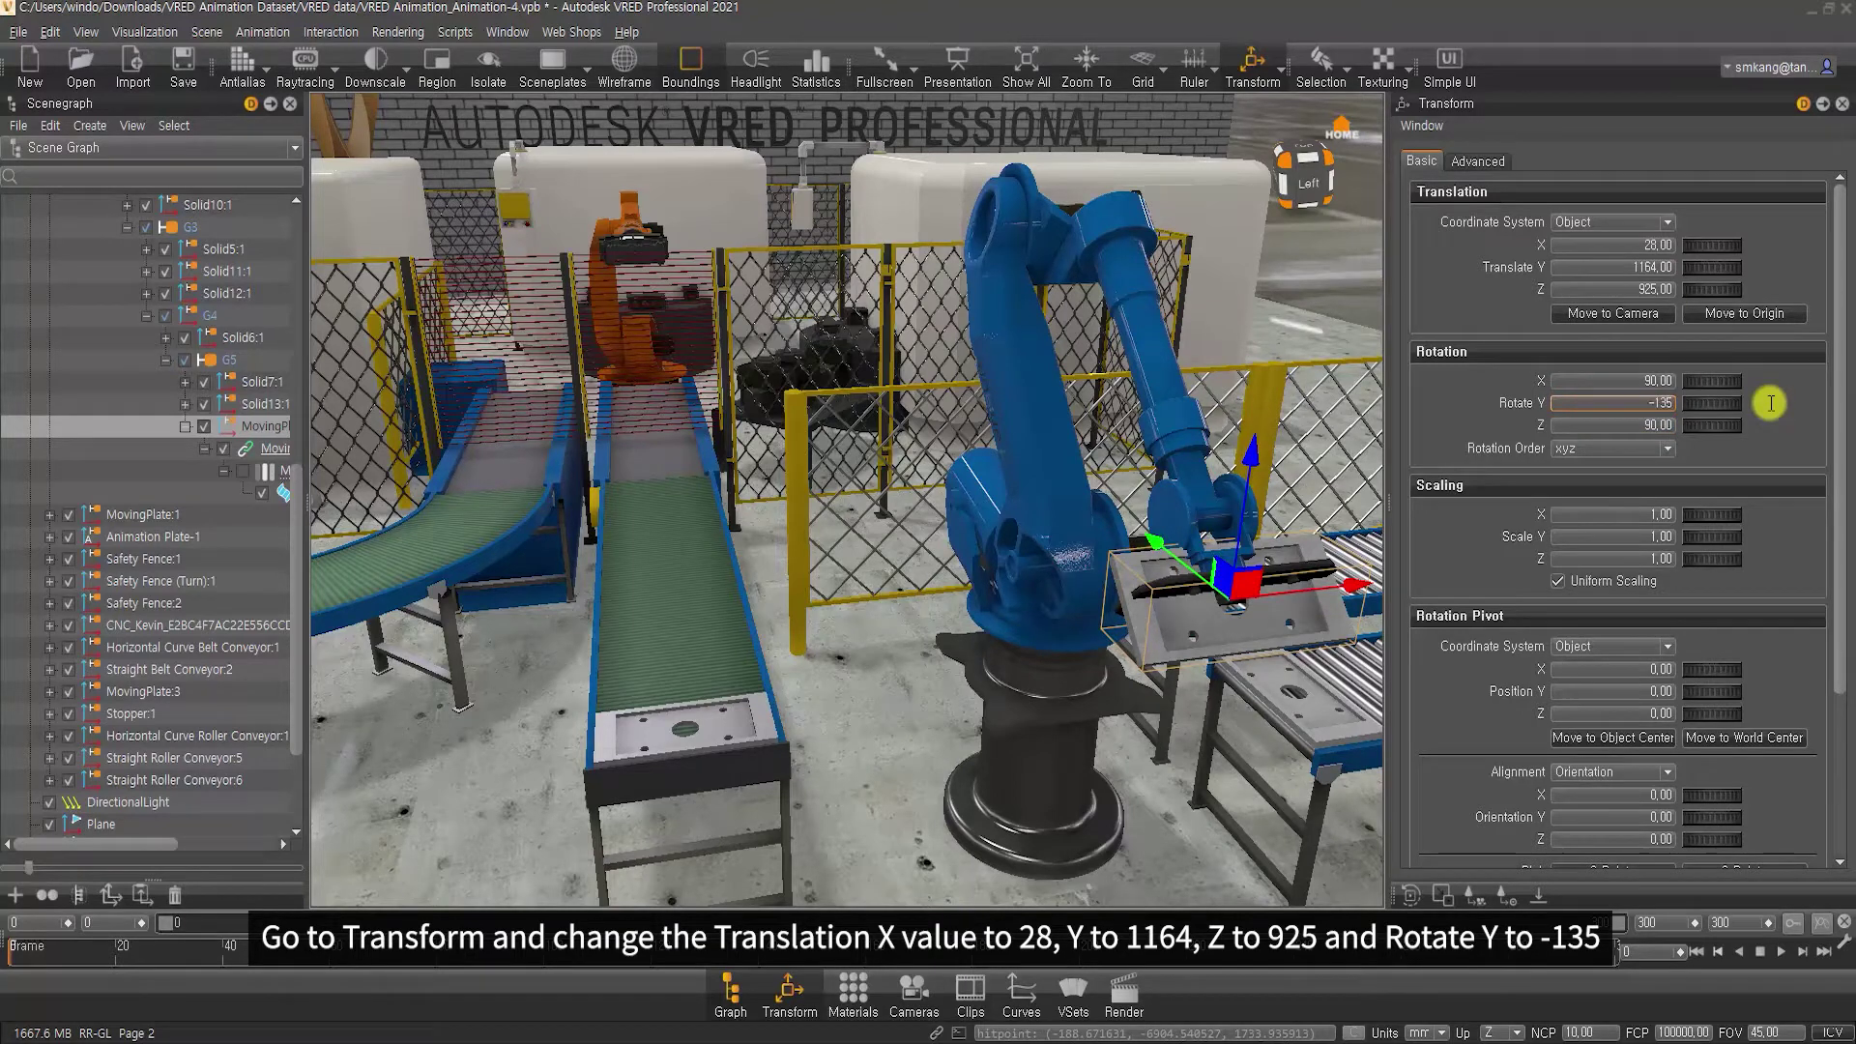
key(Return)
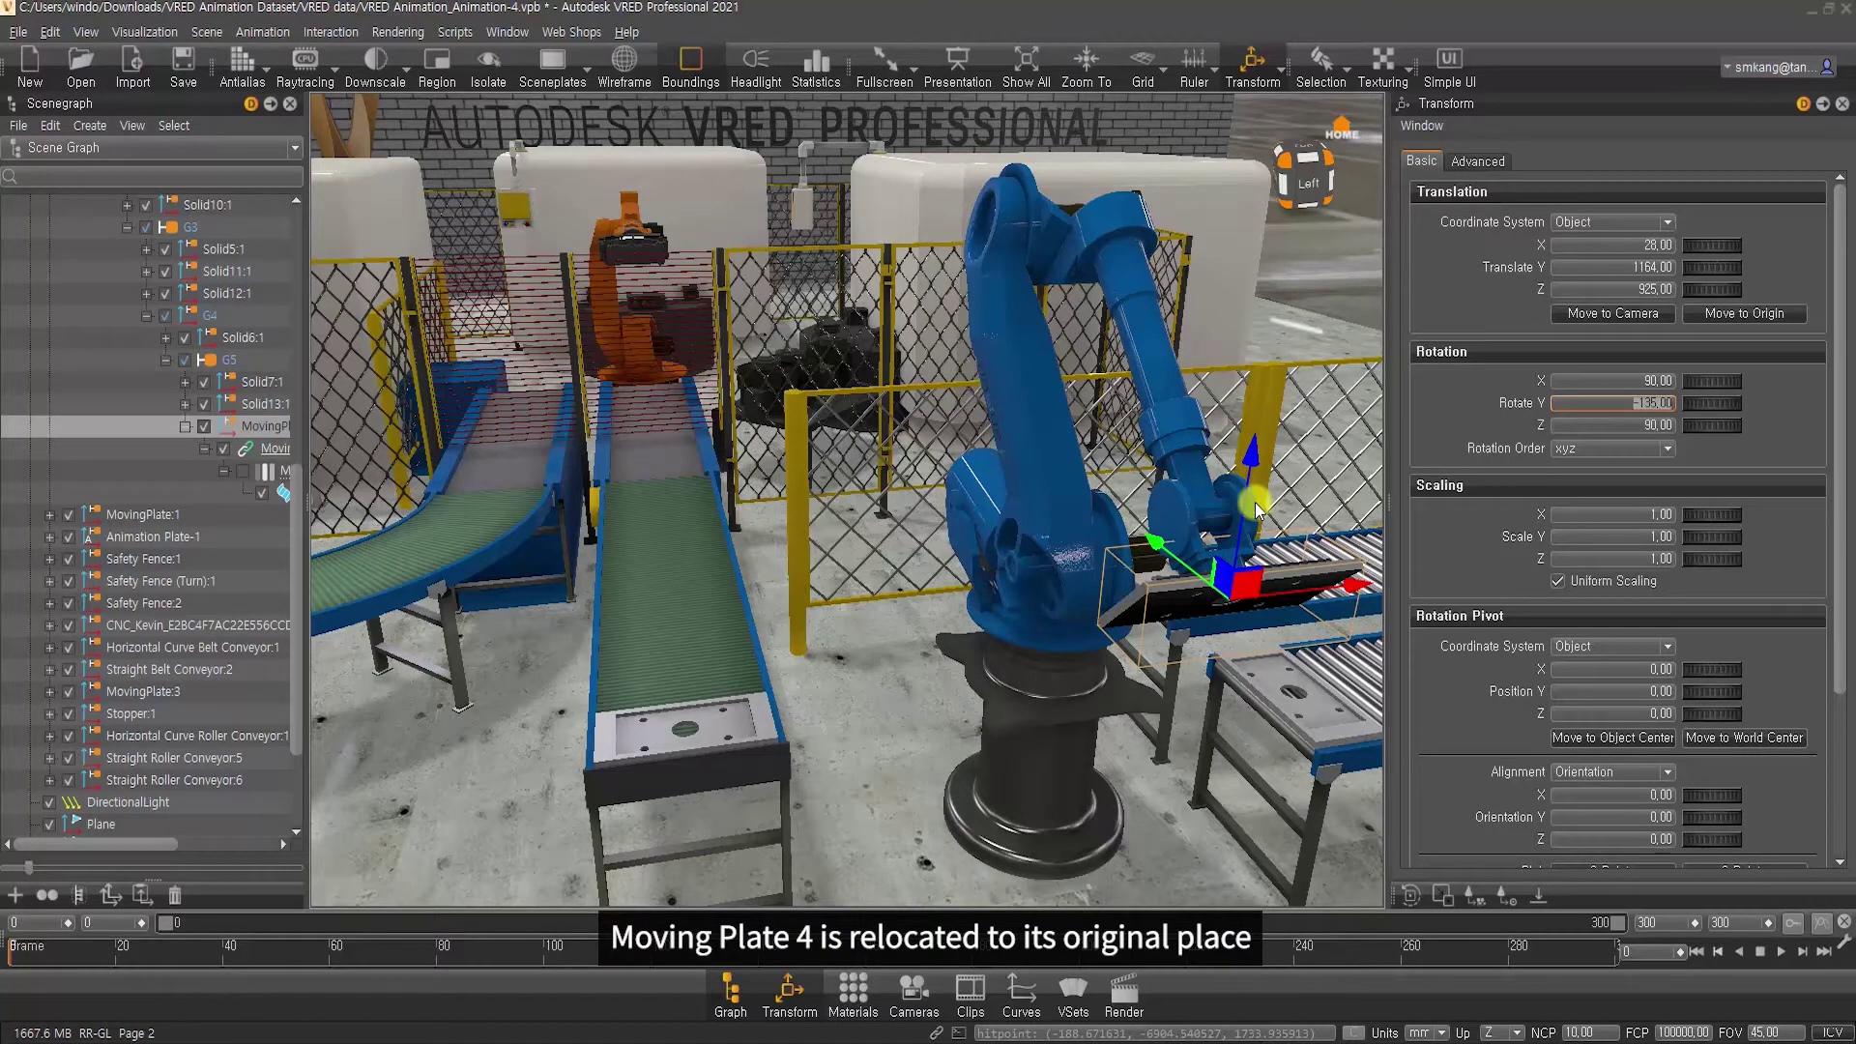
drag(296, 504, 303, 319)
Move AXIS ROBOT:1 to Translate X -330 between the conveyors
click(140, 316)
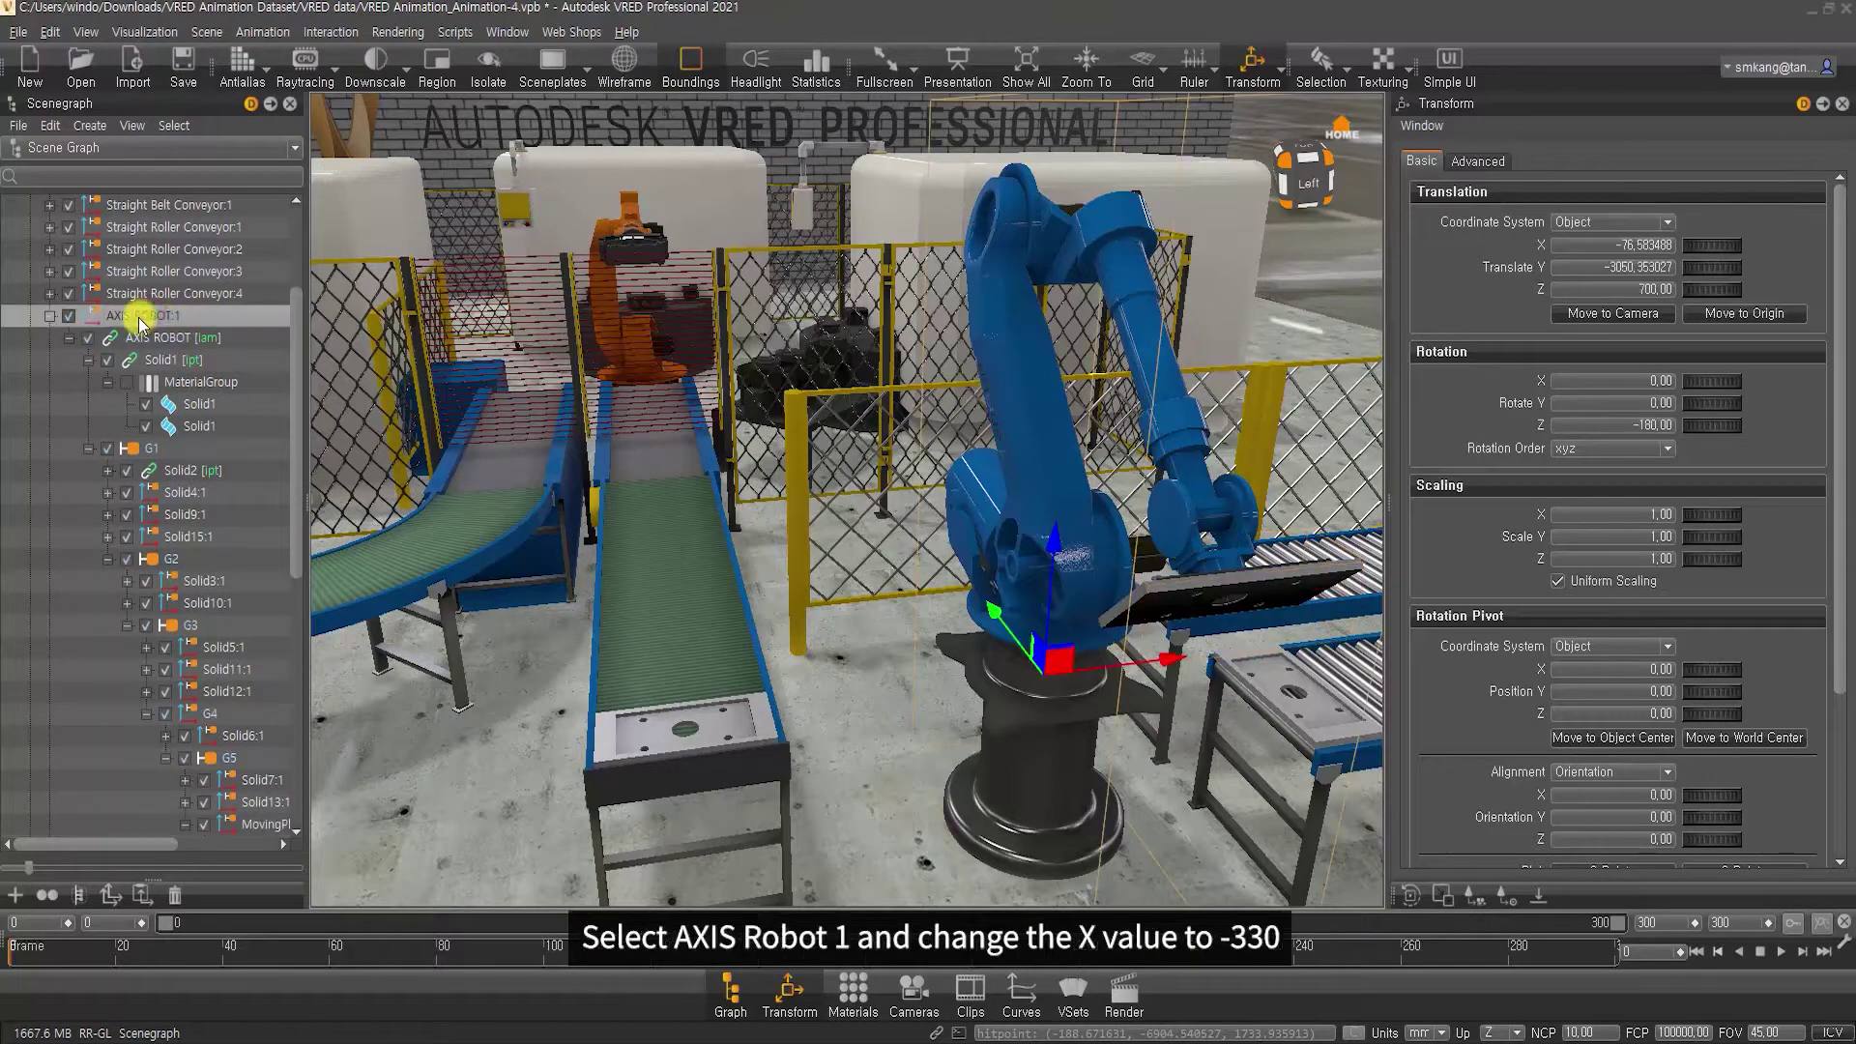
drag(1593, 241, 1696, 240)
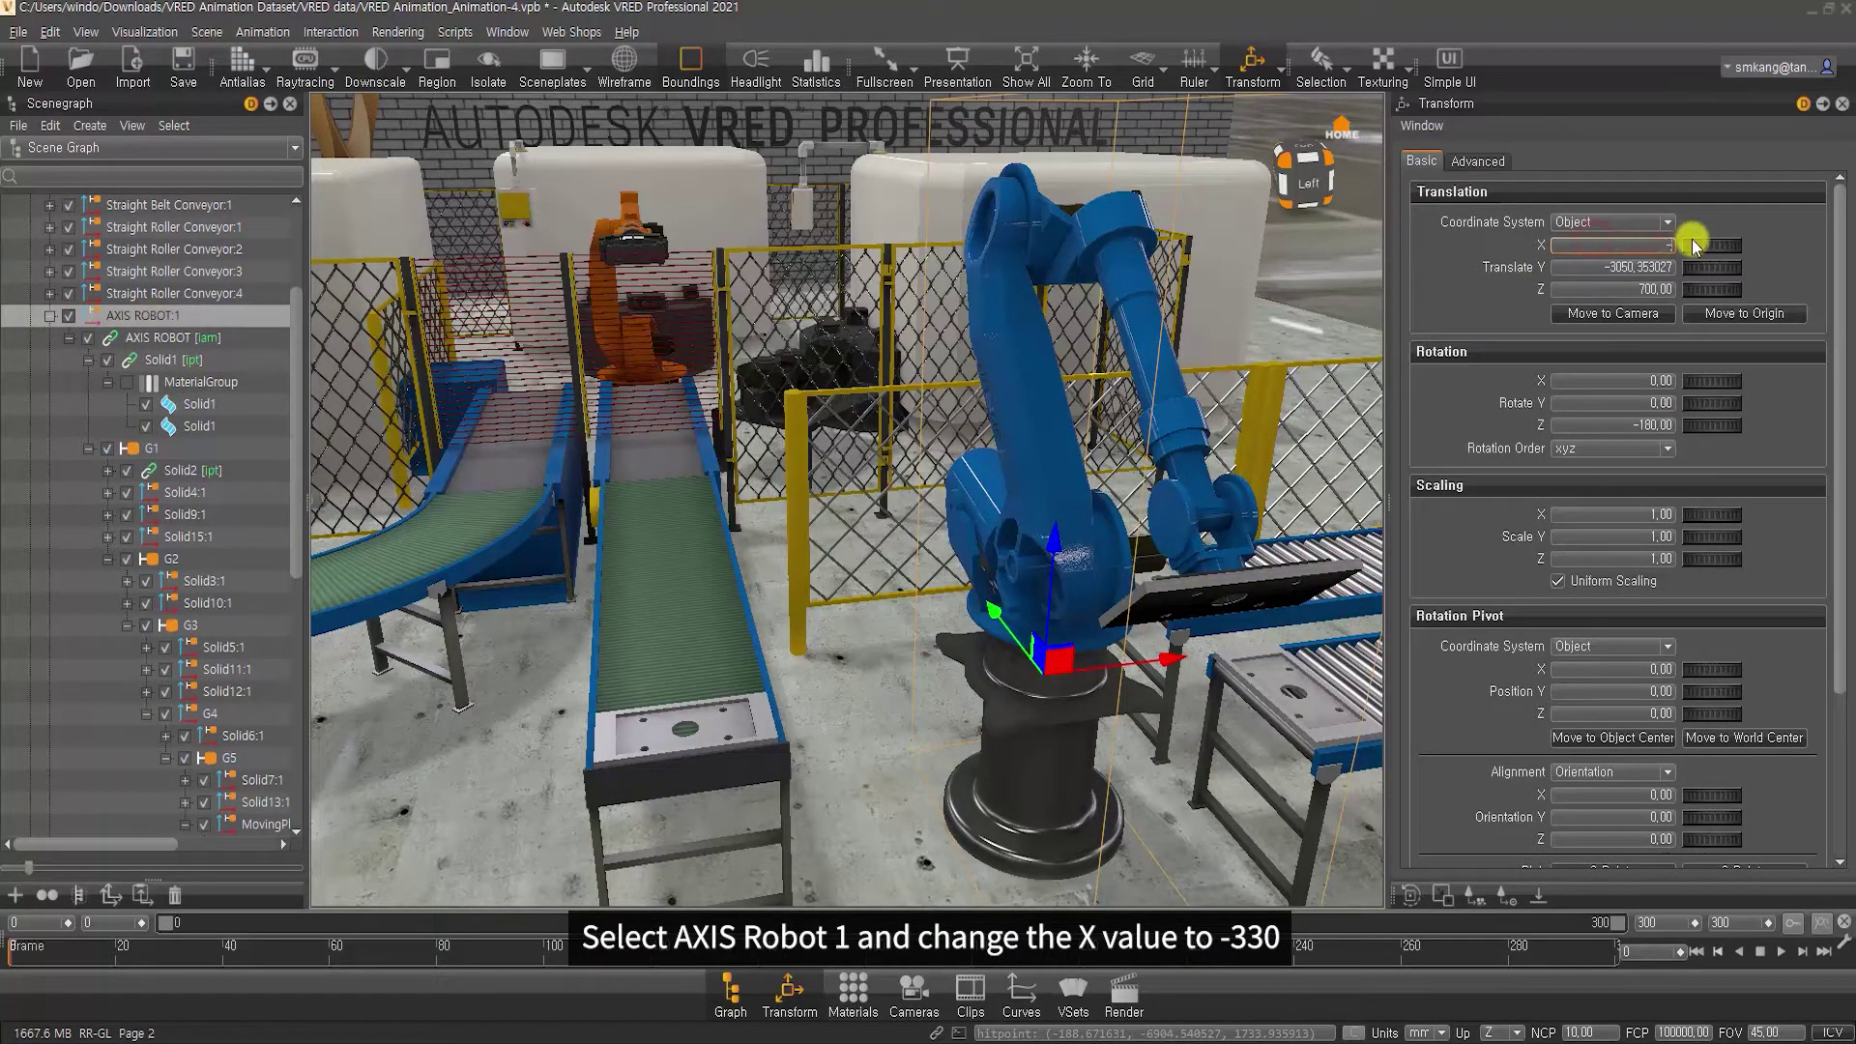
text(-330)
key(Return)
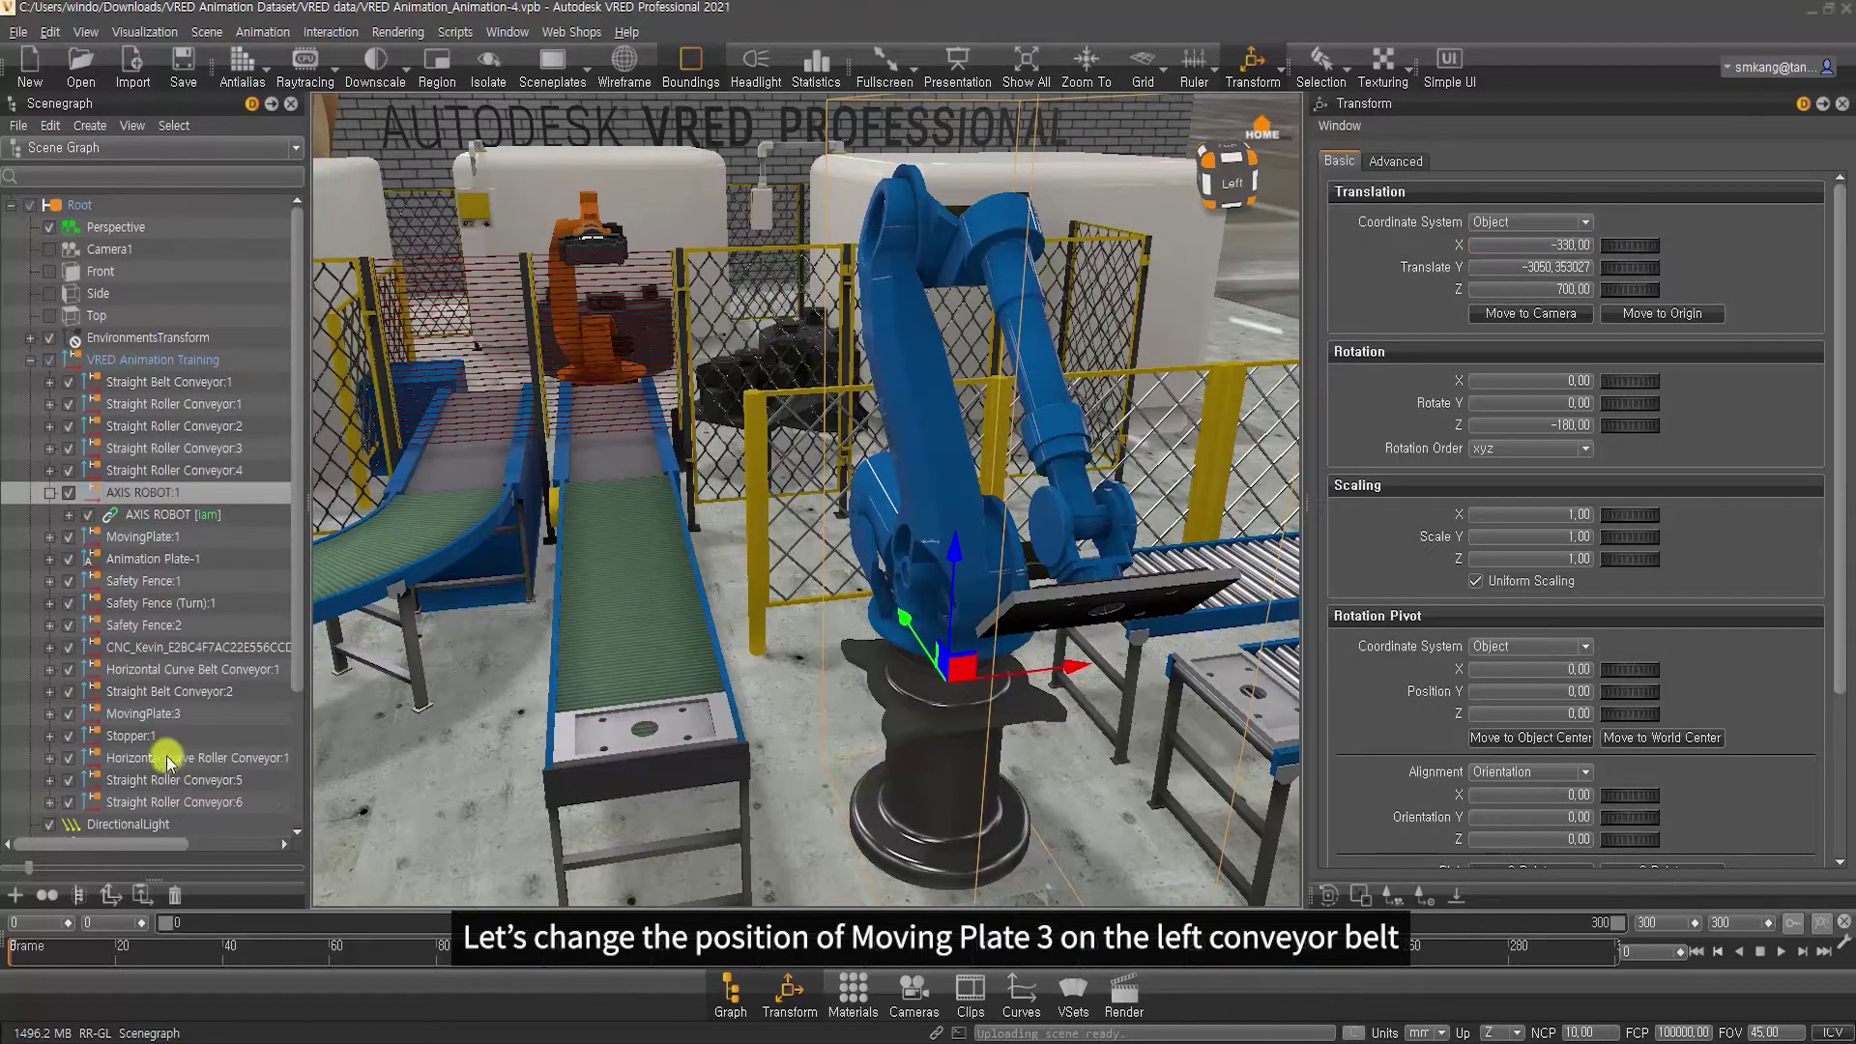
Copy MovingPlate:3's Translate Y, move it up the left conveyor, and key it at frame 0
click(147, 714)
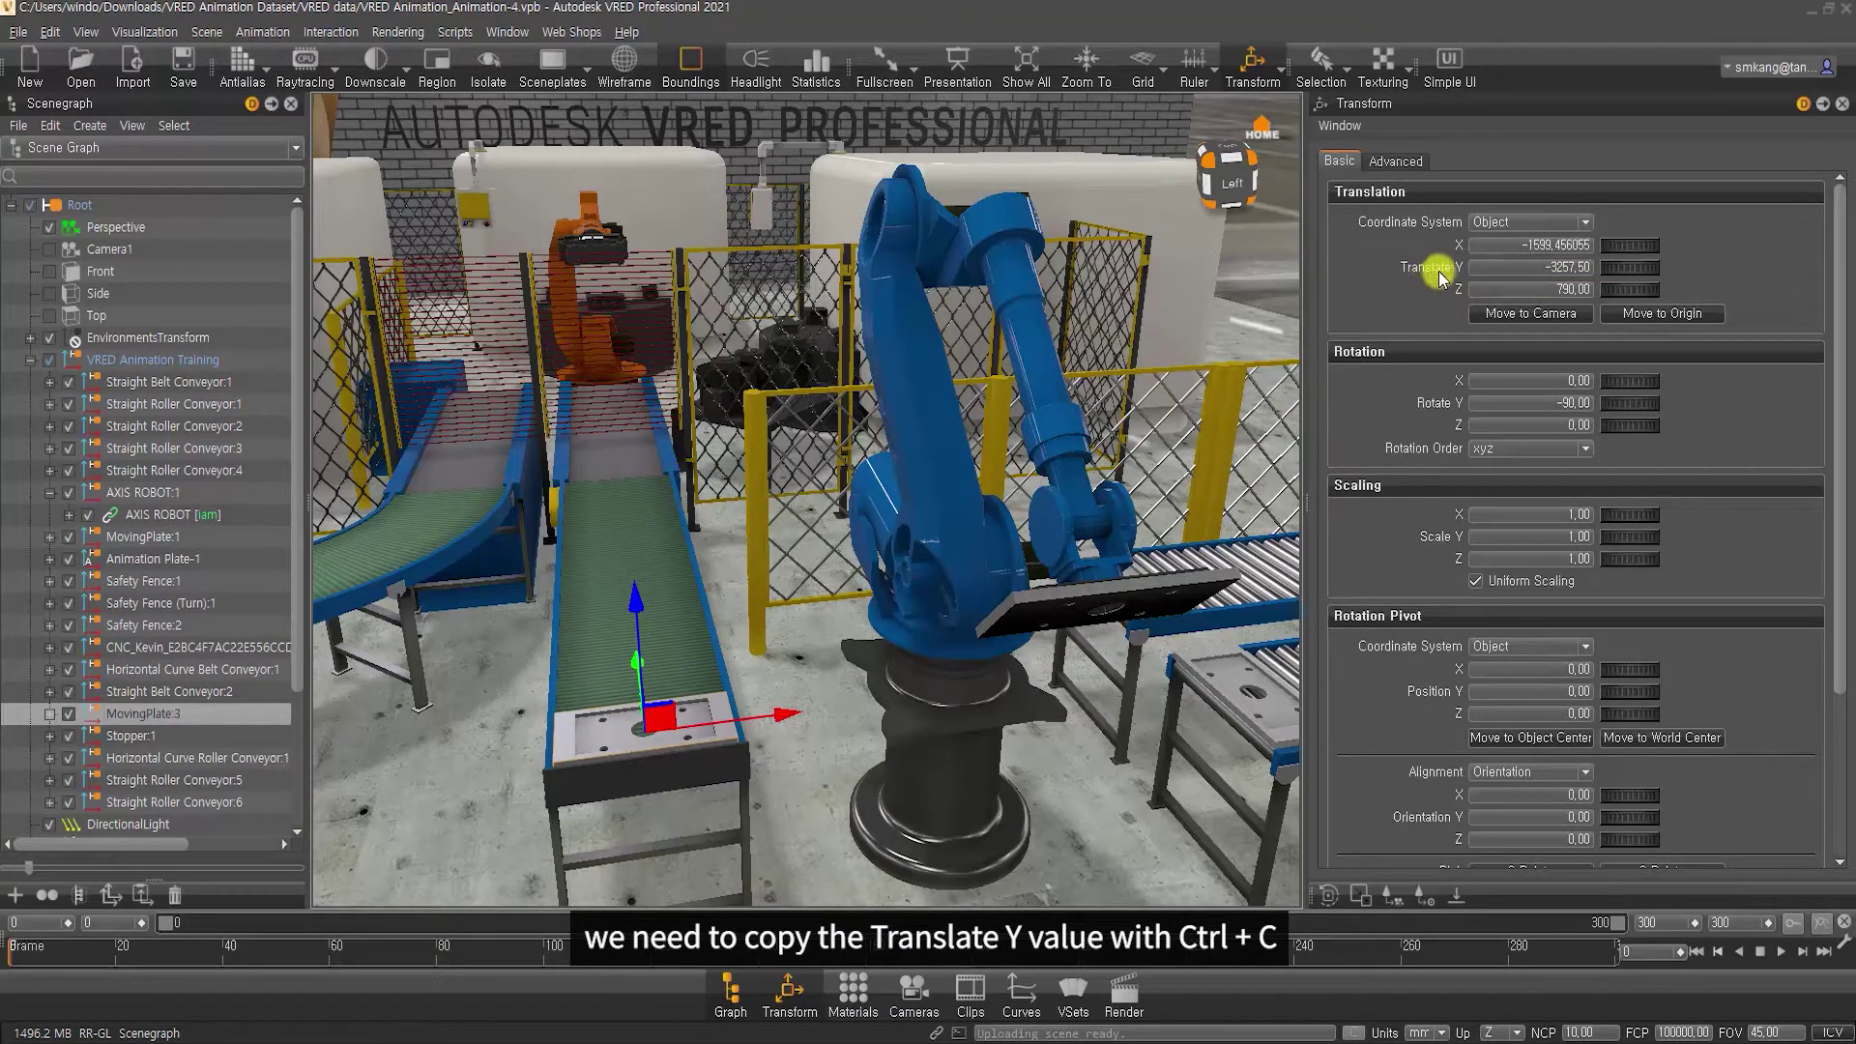
click(1510, 268)
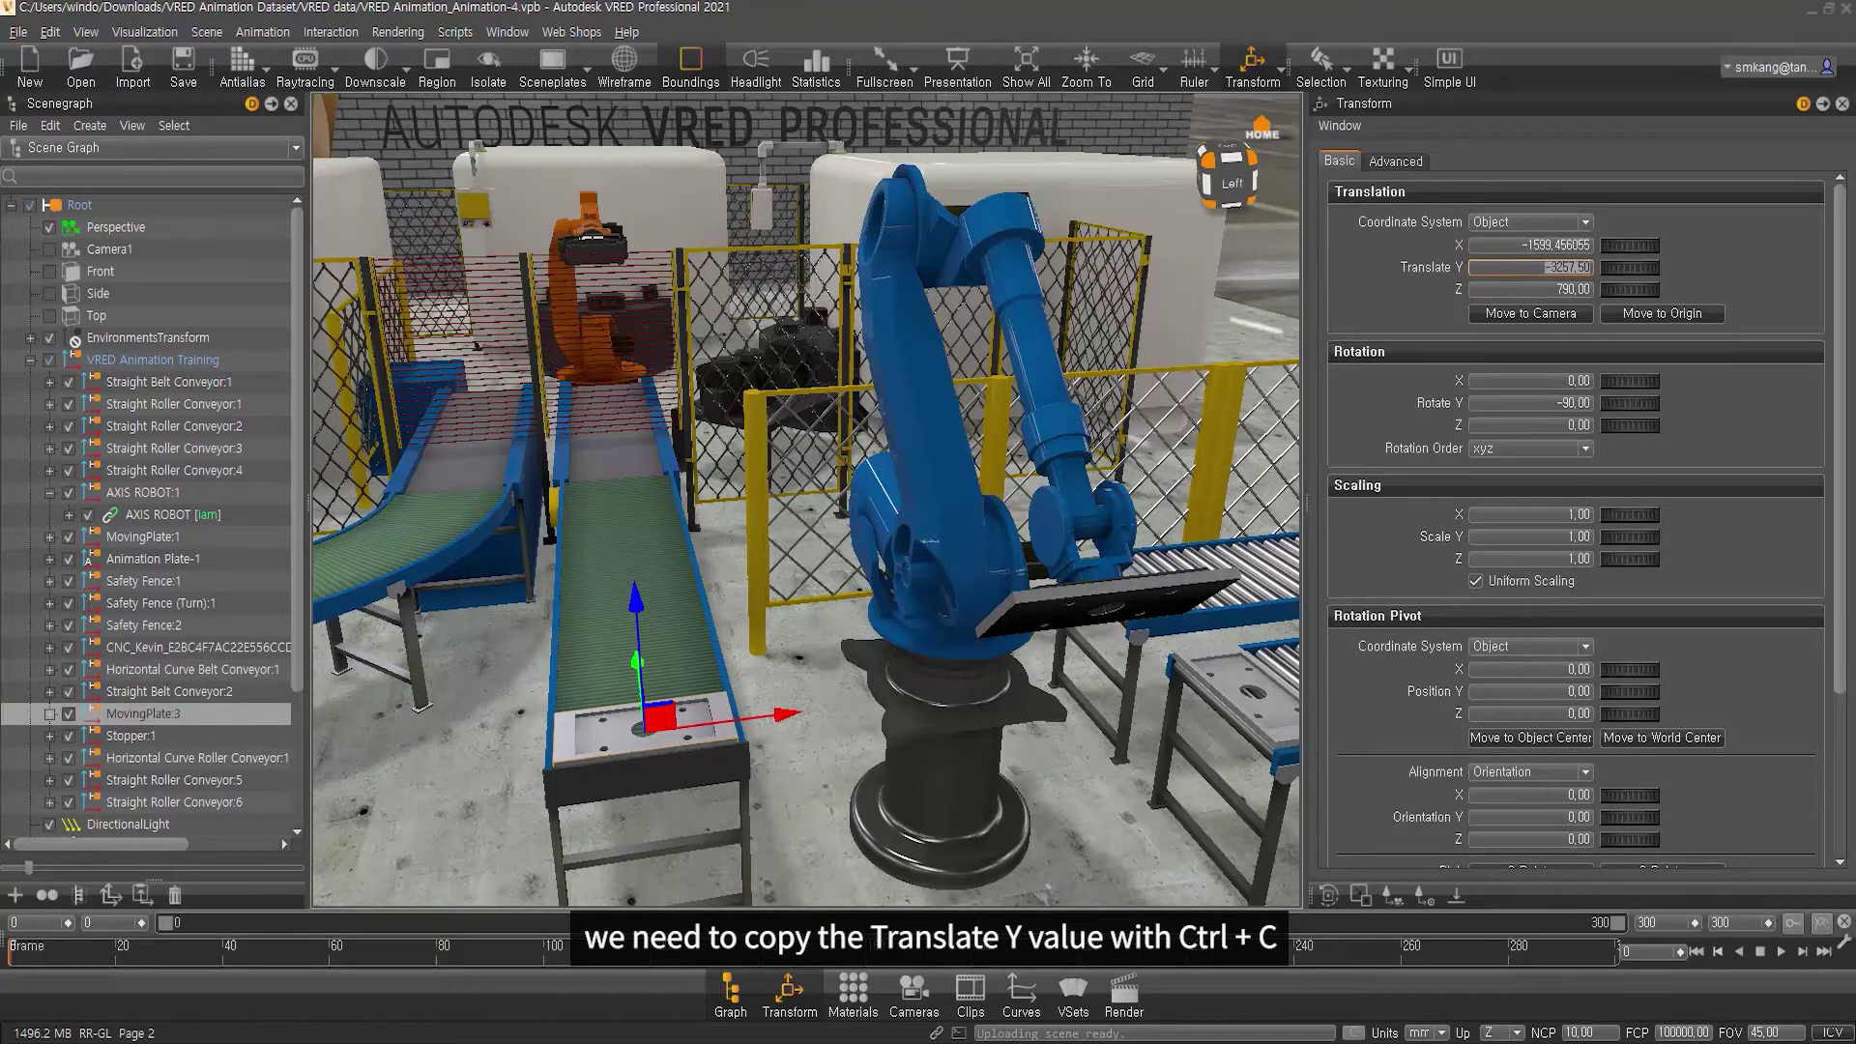
mouse_move(761, 571)
mouse_down()
mouse_move(818, 571)
mouse_move(716, 425)
mouse_up()
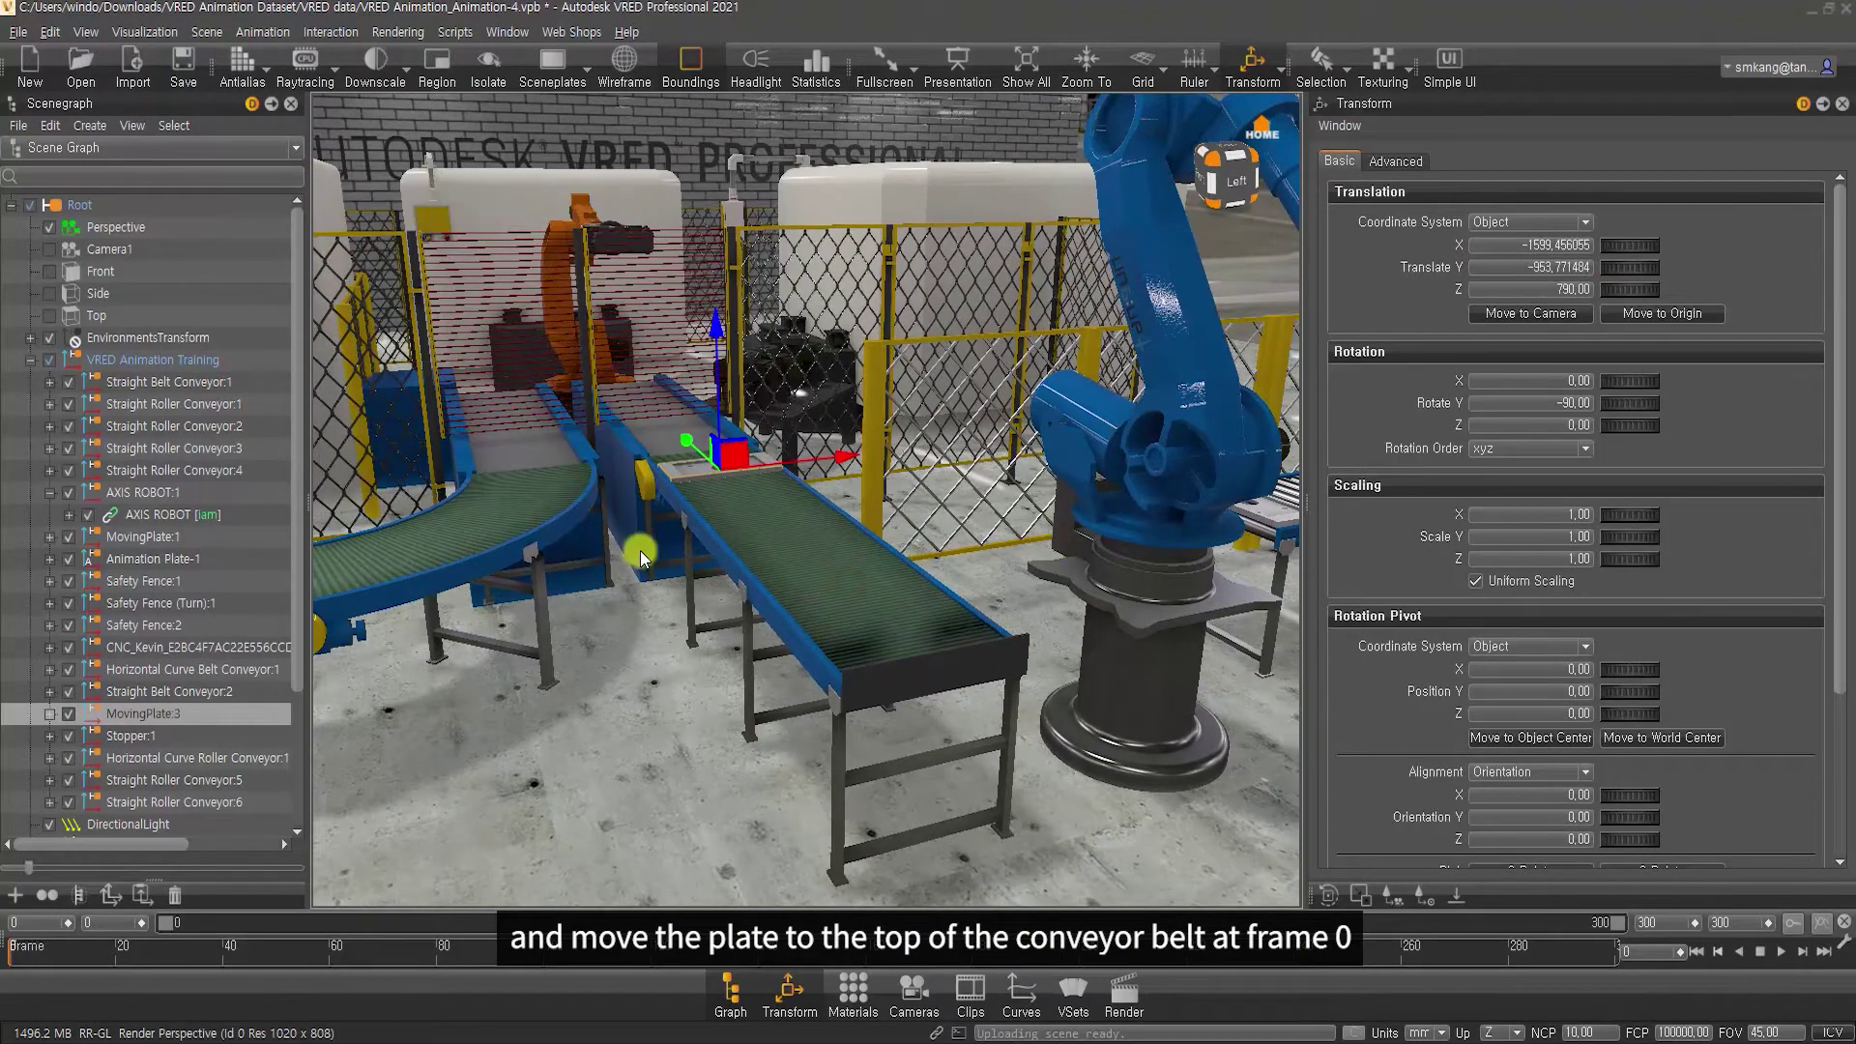
scroll(715, 425, down, 3)
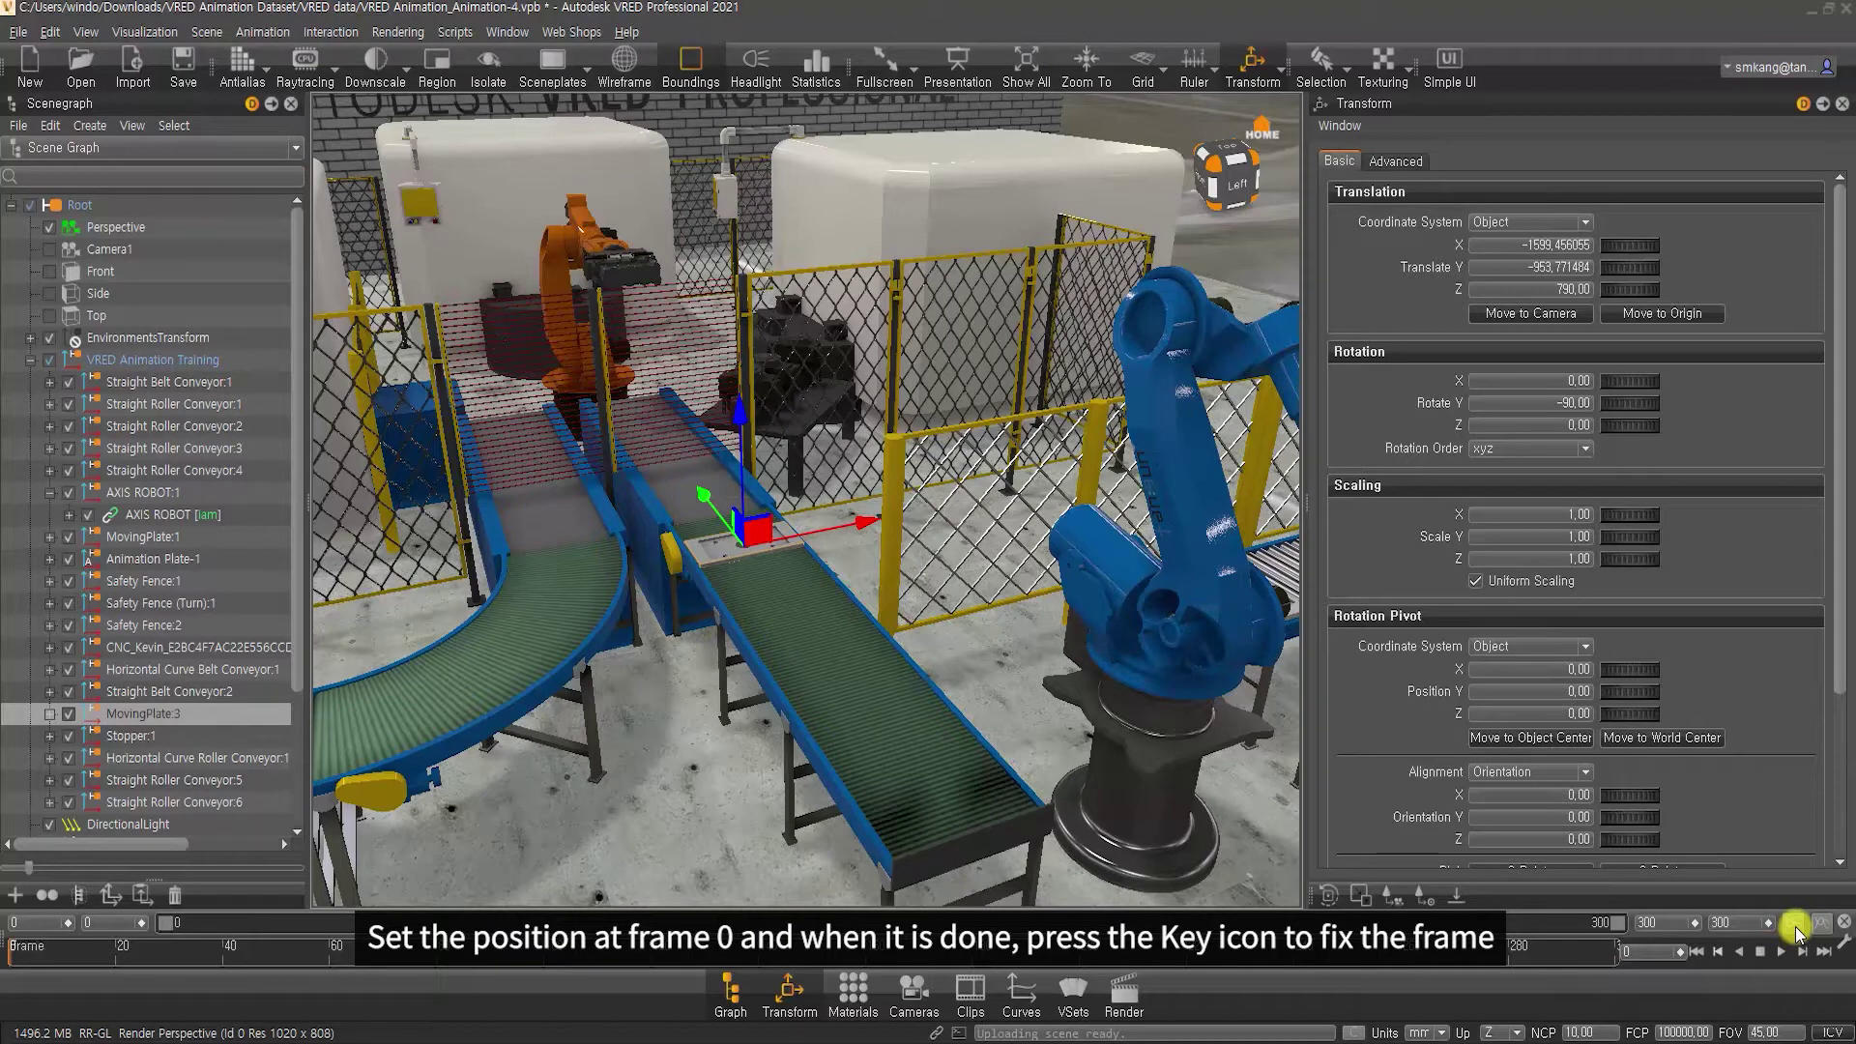
click(1795, 926)
At frame 90, restore the plate's original Y position, key it, and preview the slide
click(1663, 953)
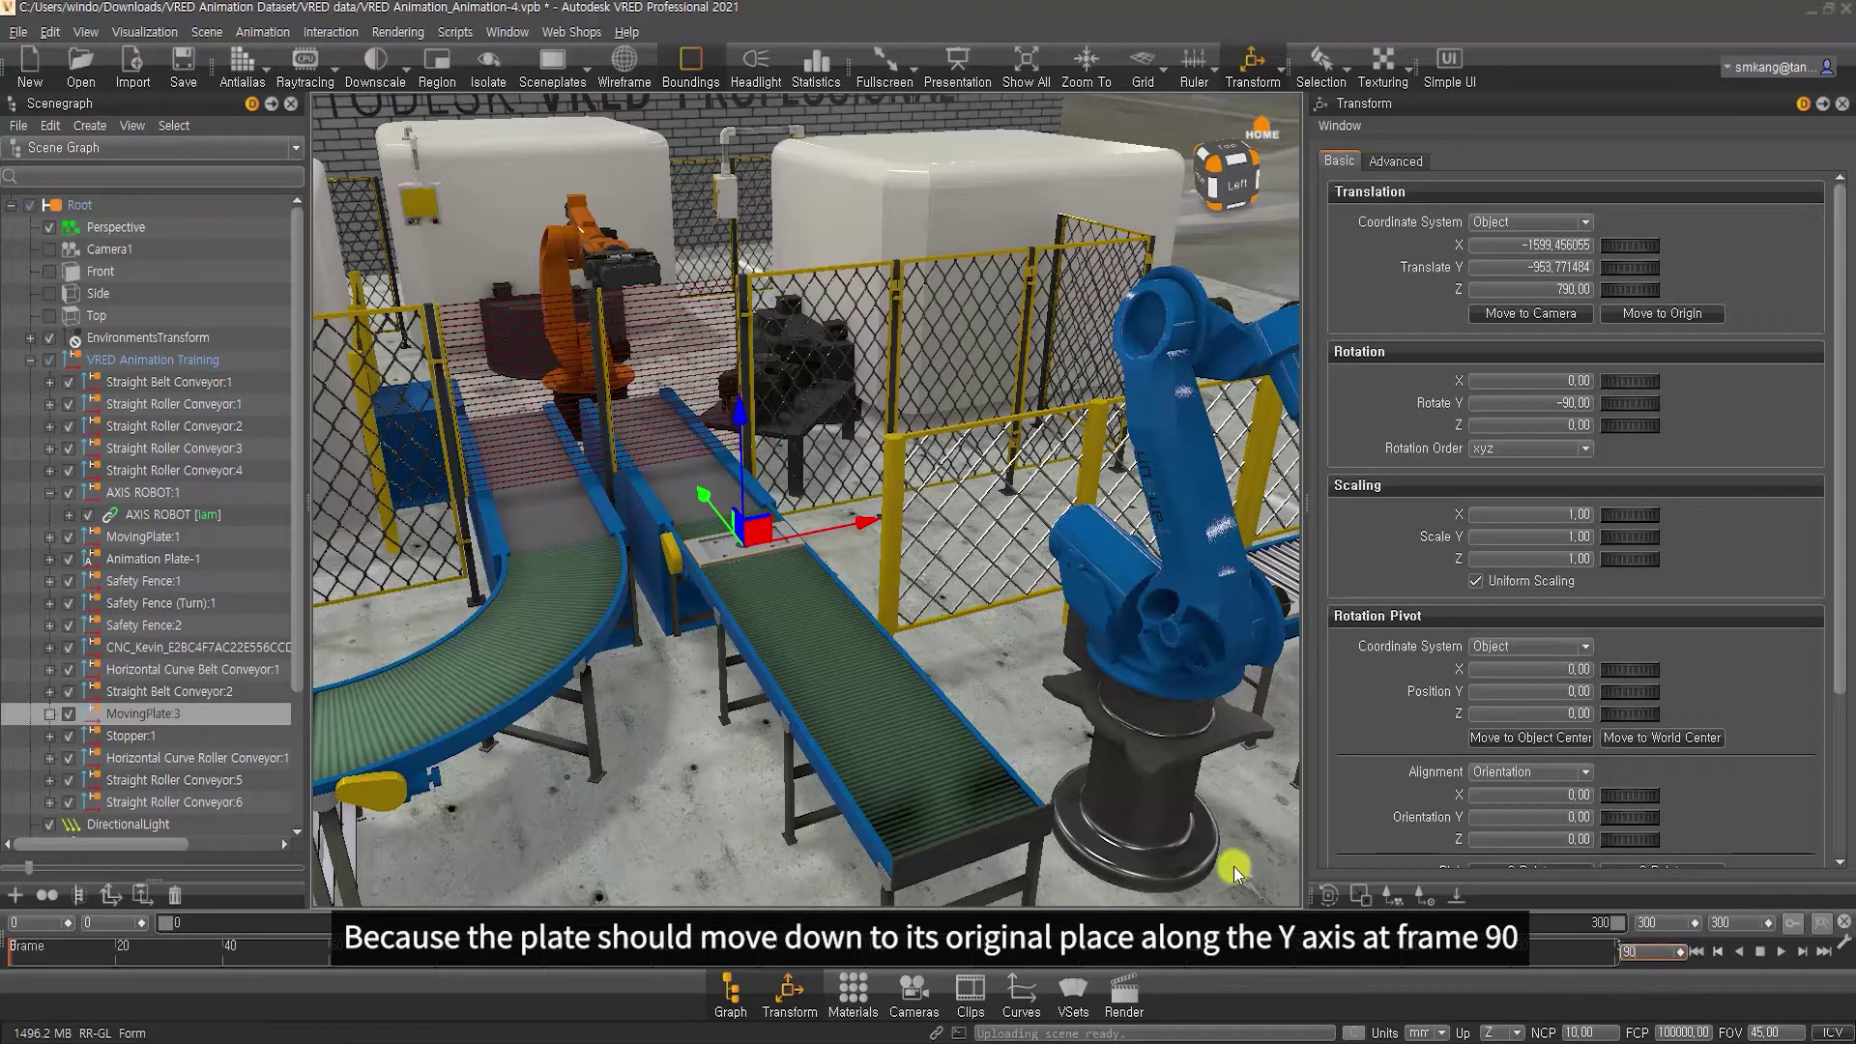
click(1497, 268)
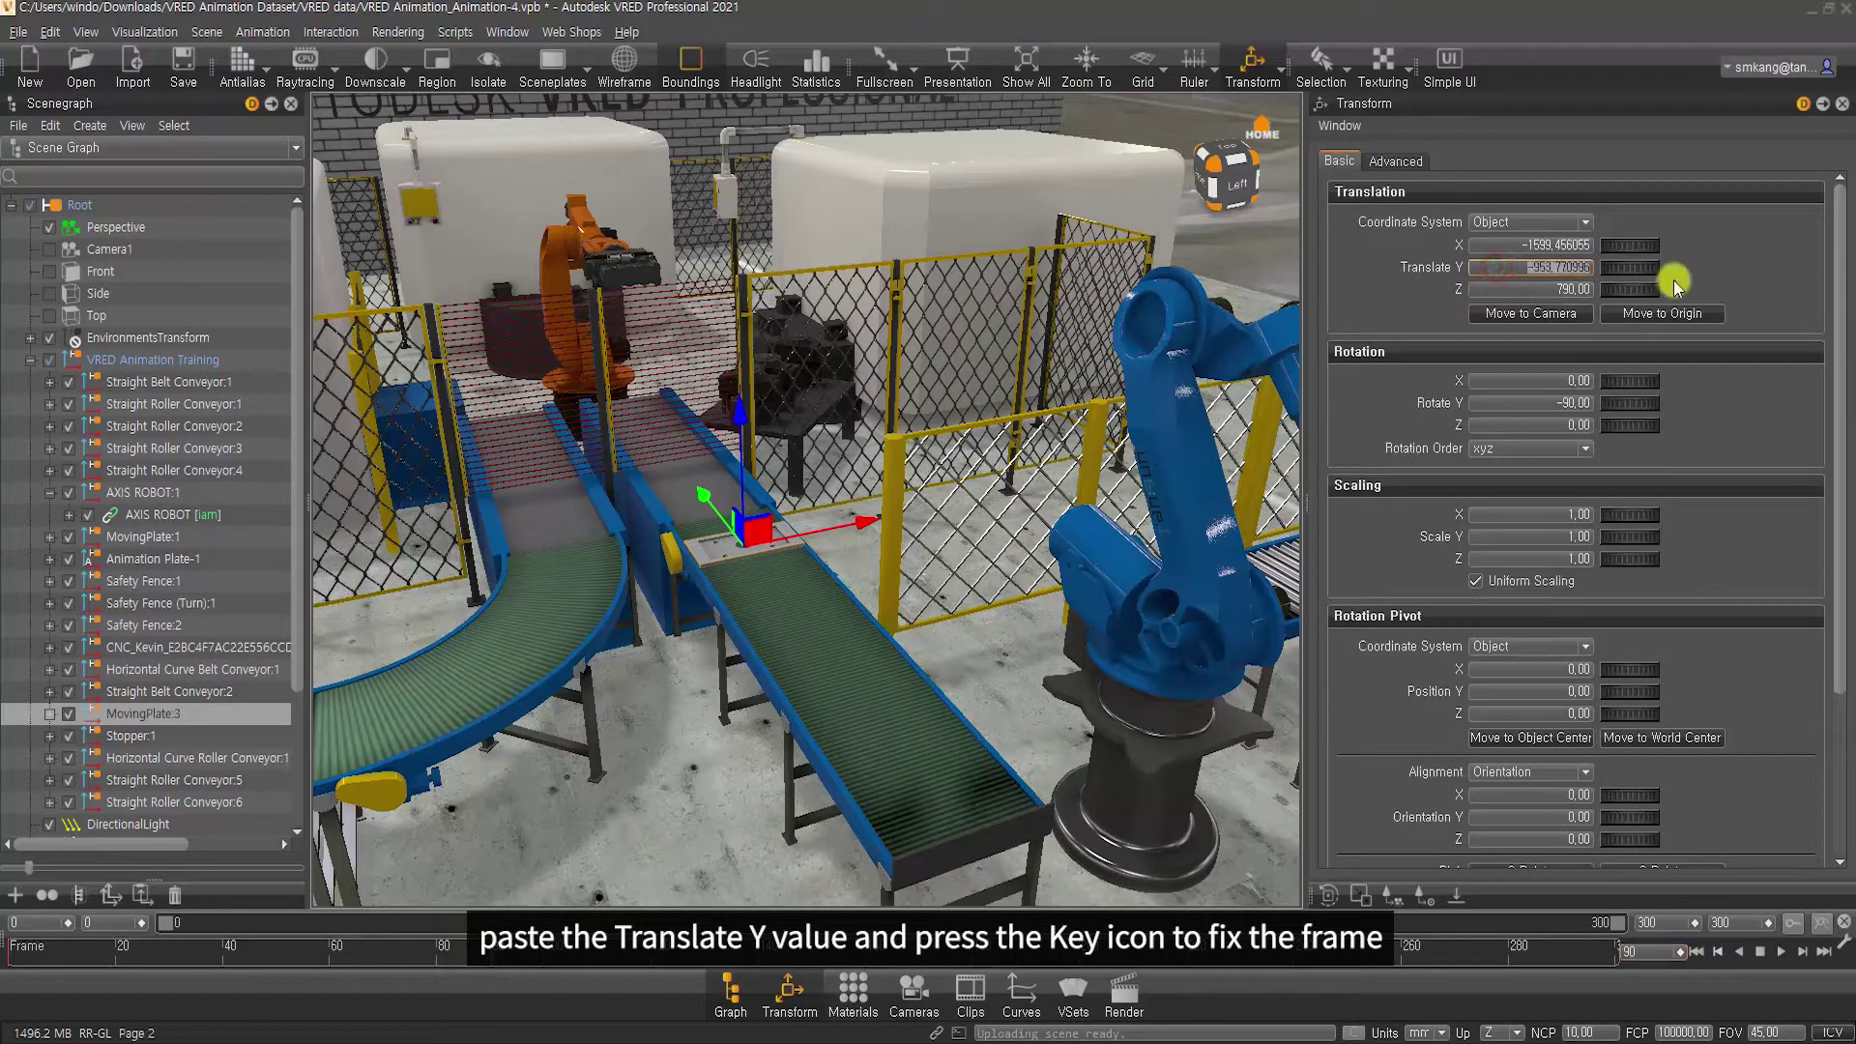
text(-3257,50)
key(Return)
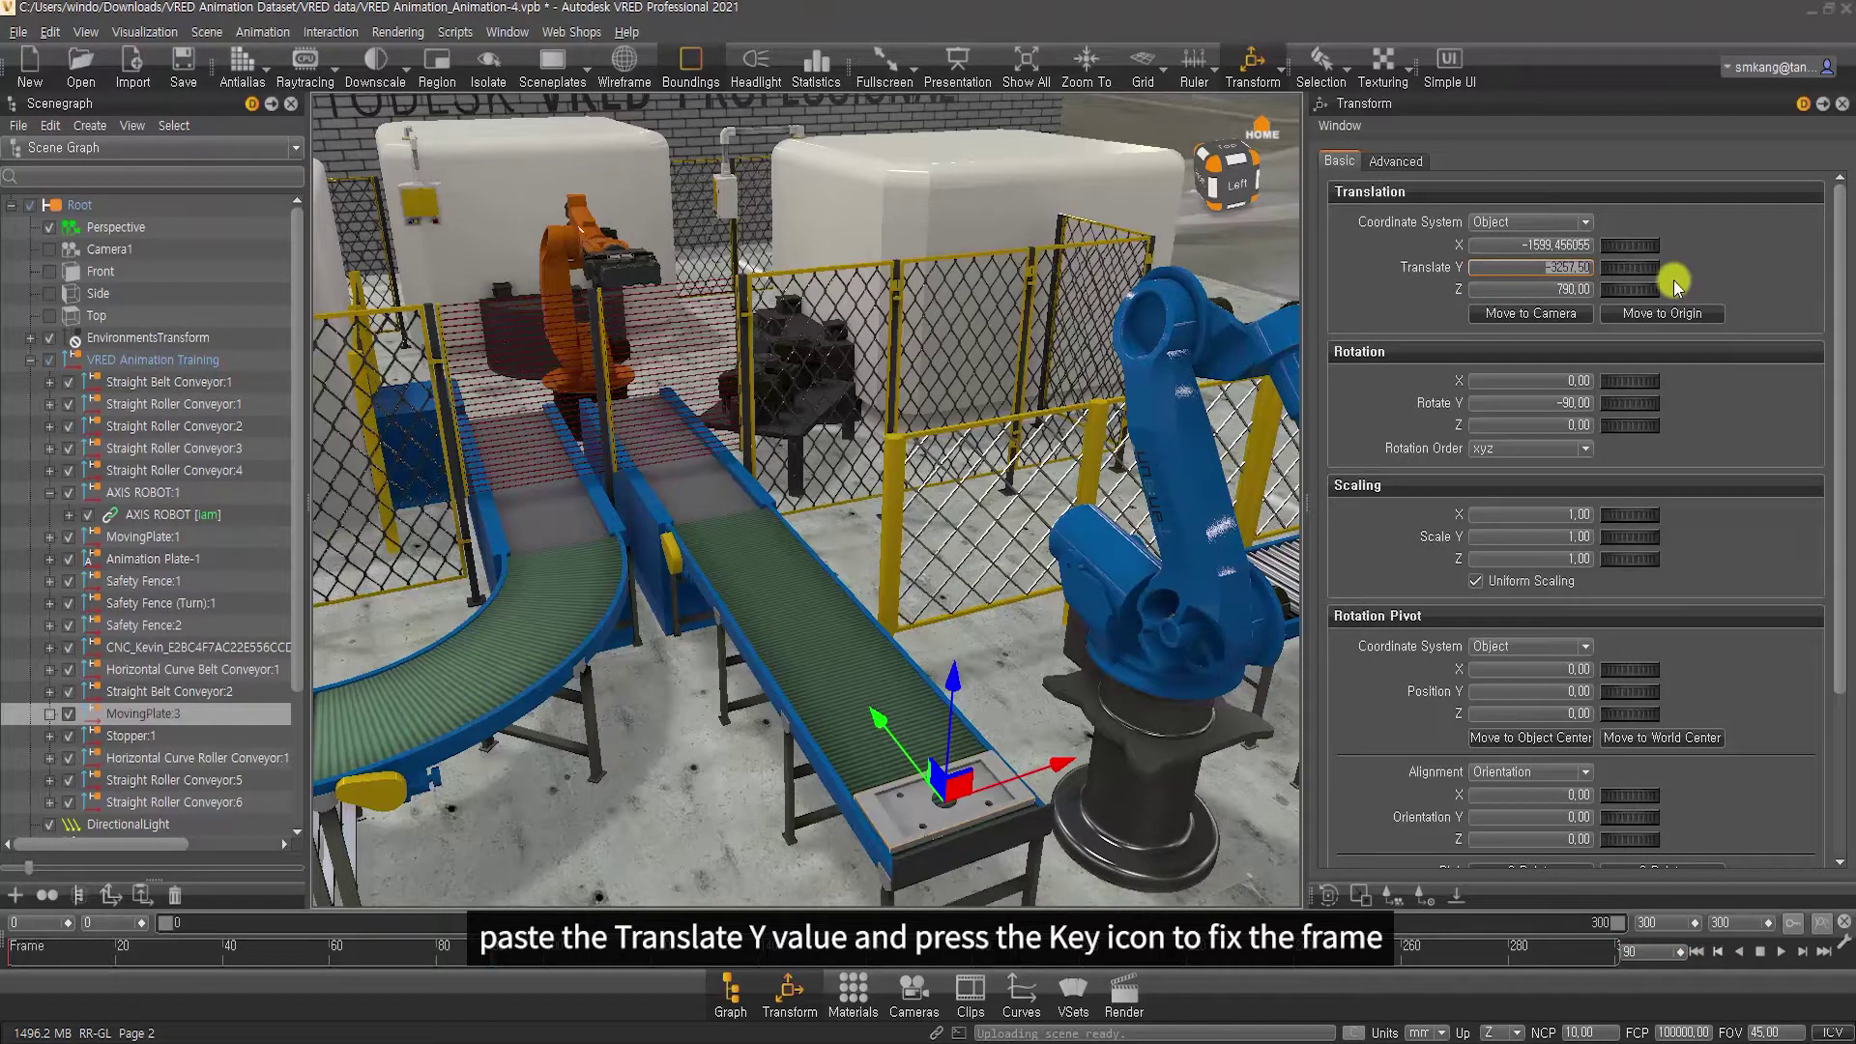
click(1795, 924)
drag(114, 955, 489, 966)
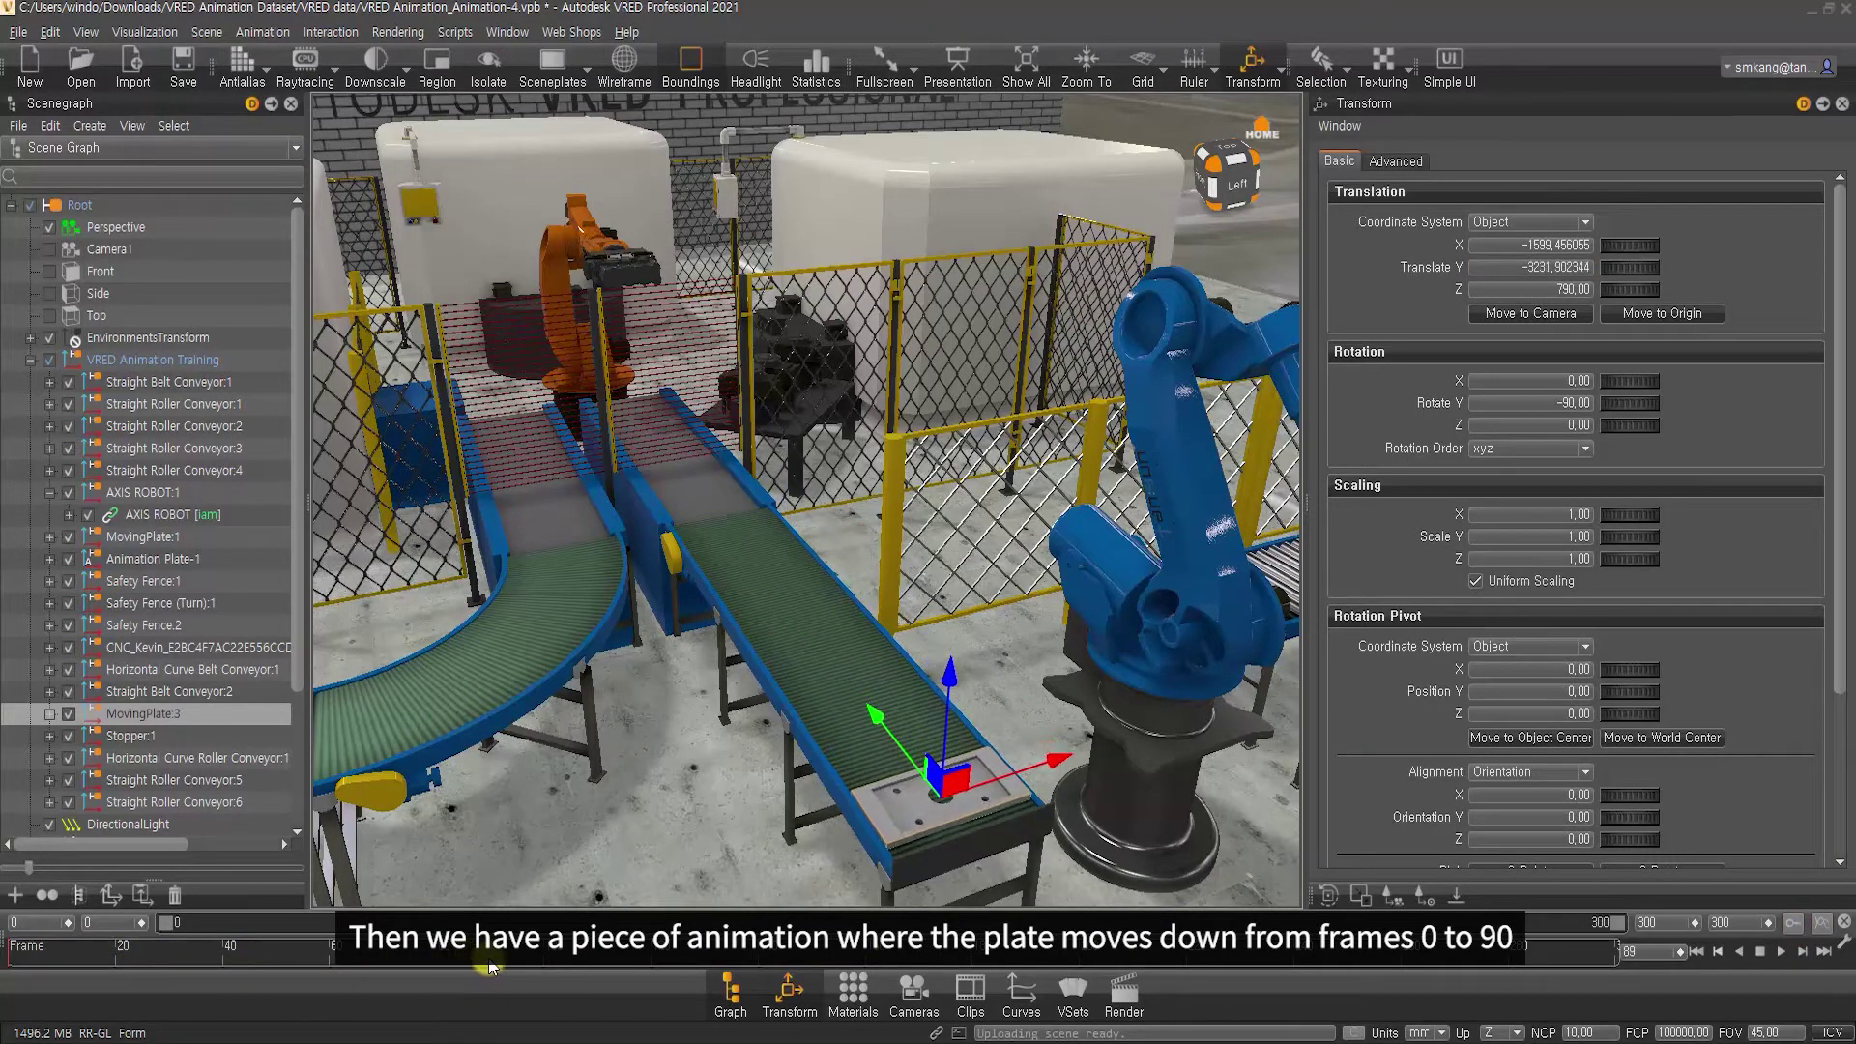
mouse_move(489, 967)
mouse_down()
mouse_move(474, 966)
mouse_move(495, 962)
mouse_up()
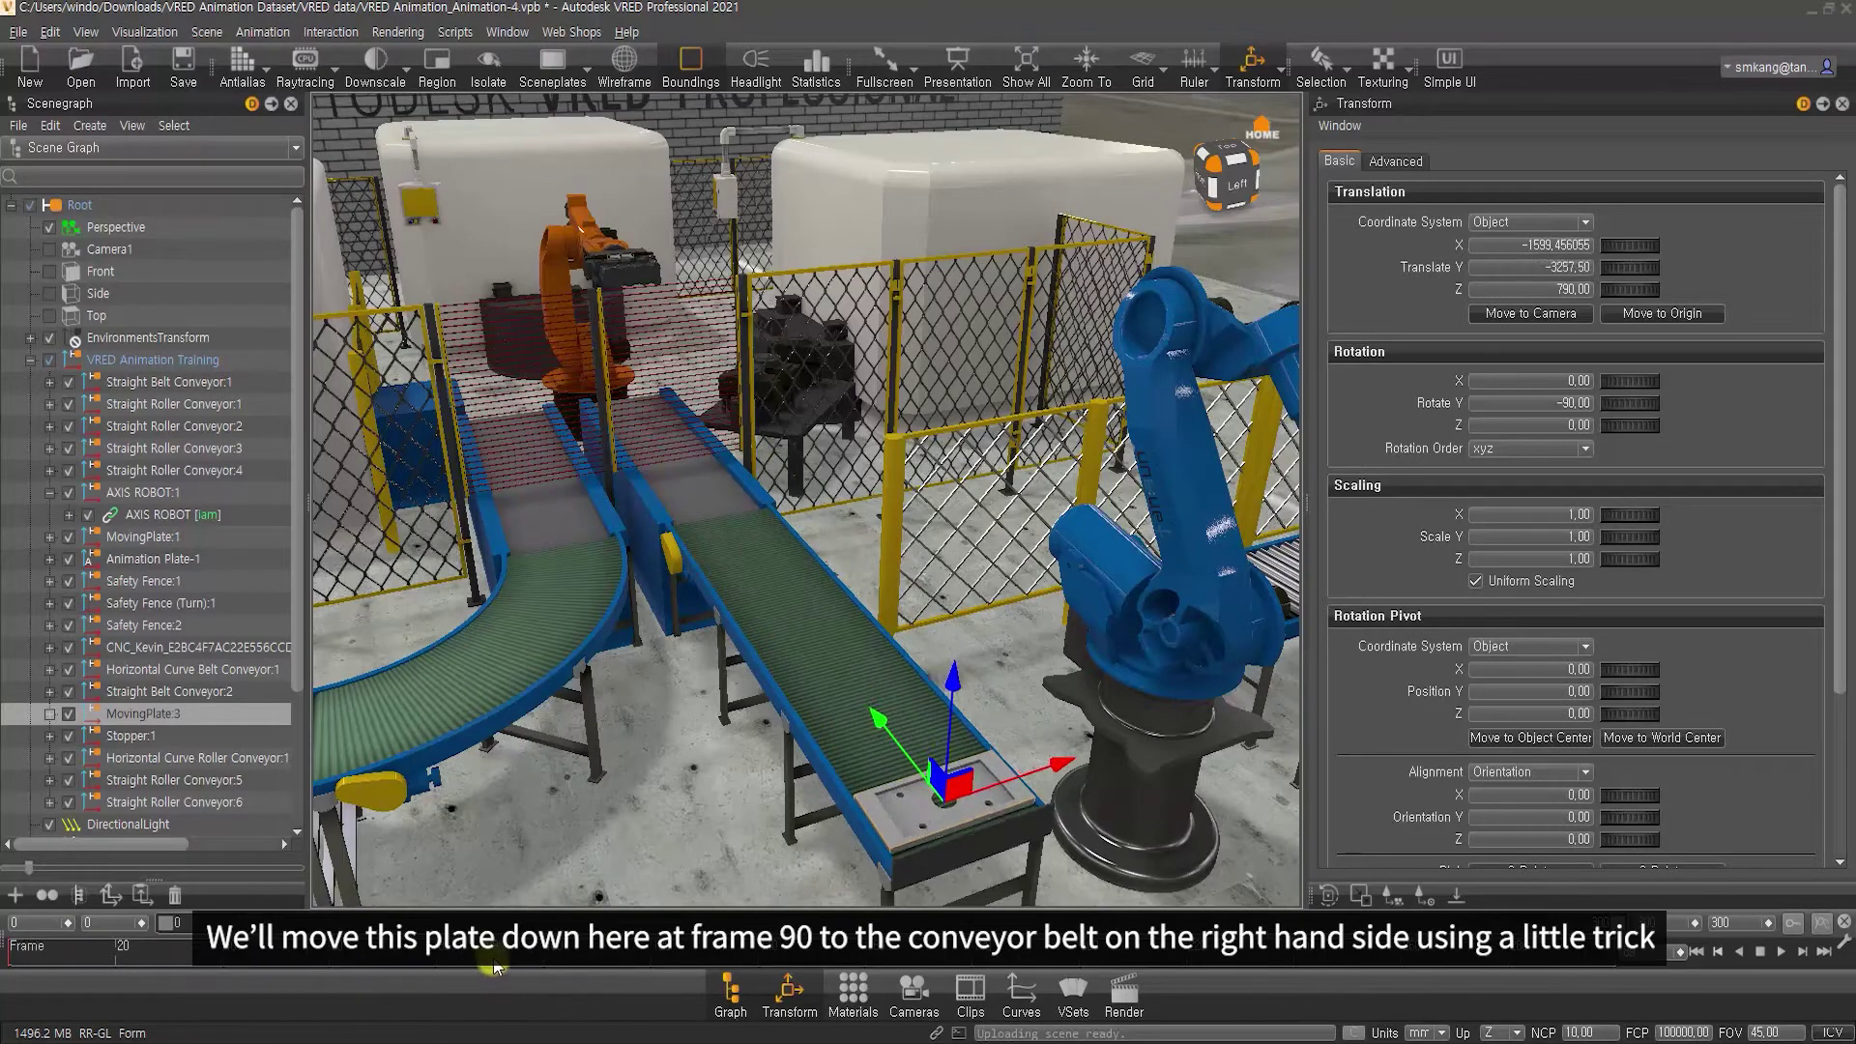
middle_drag(1064, 642, 818, 785)
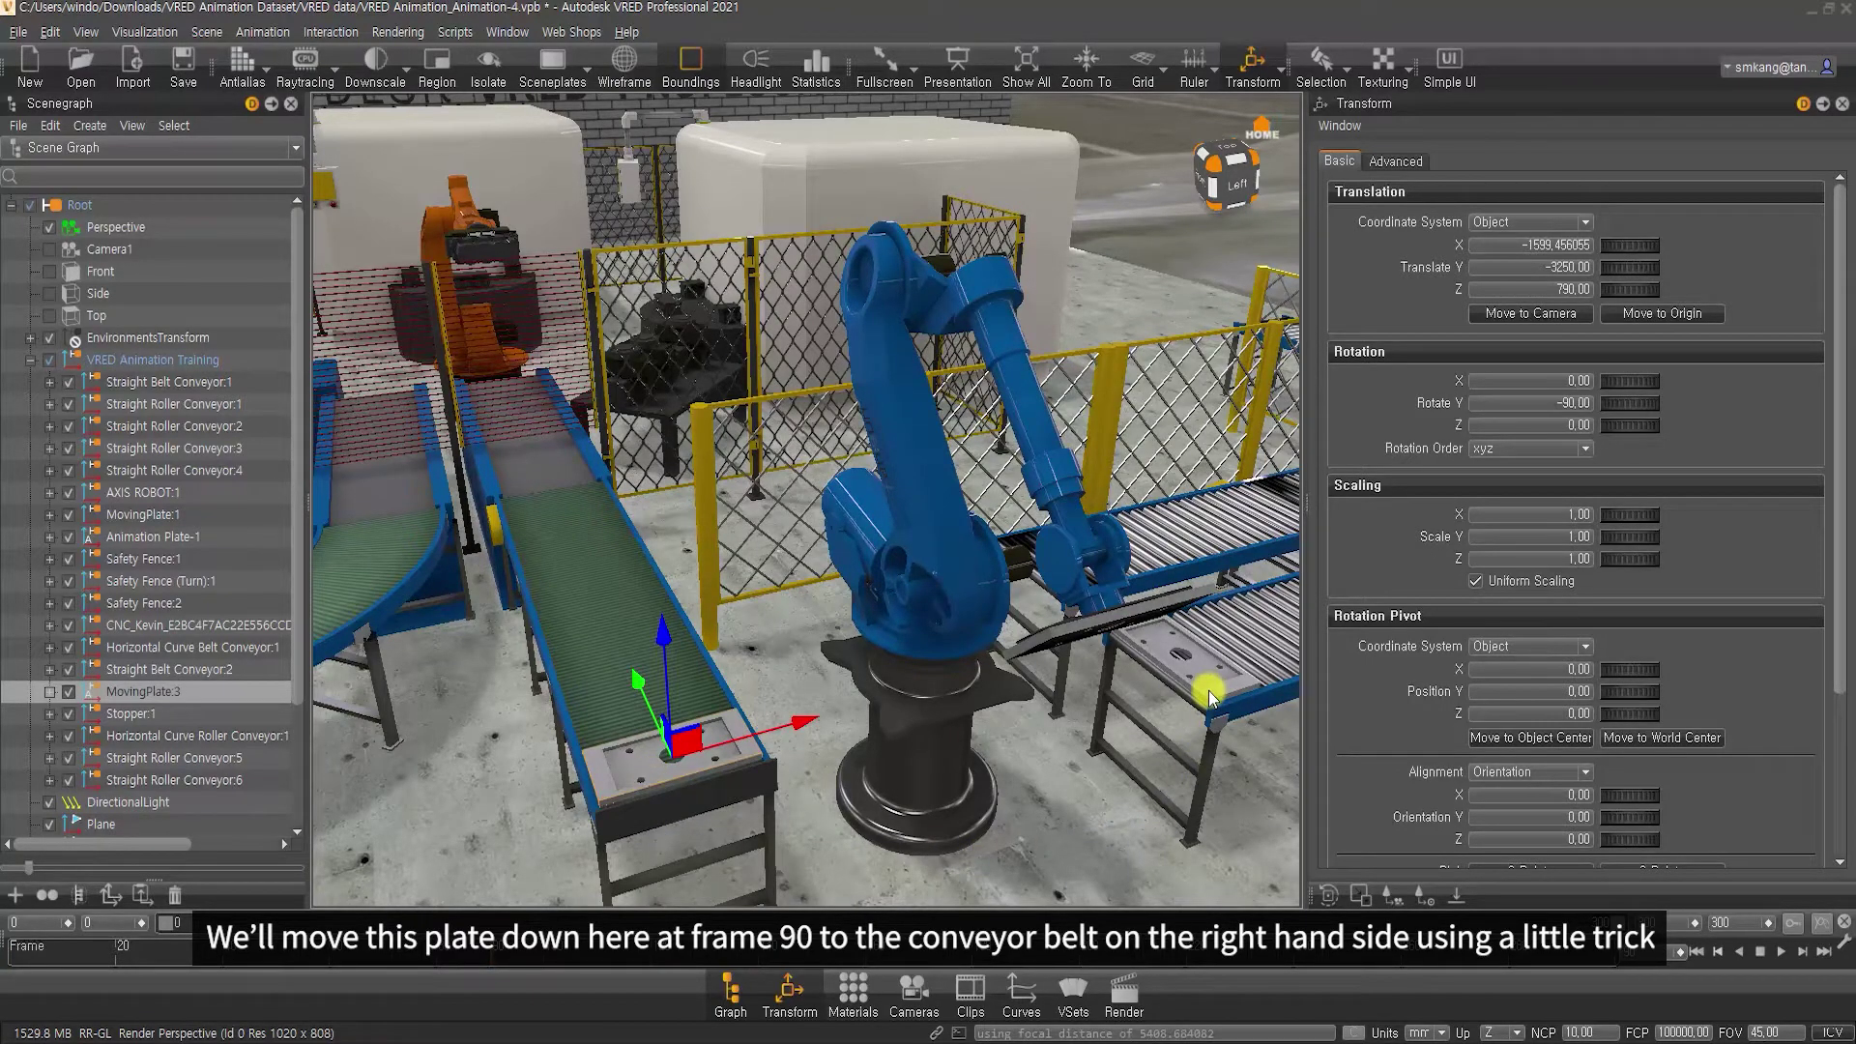
drag(1063, 635, 1148, 573)
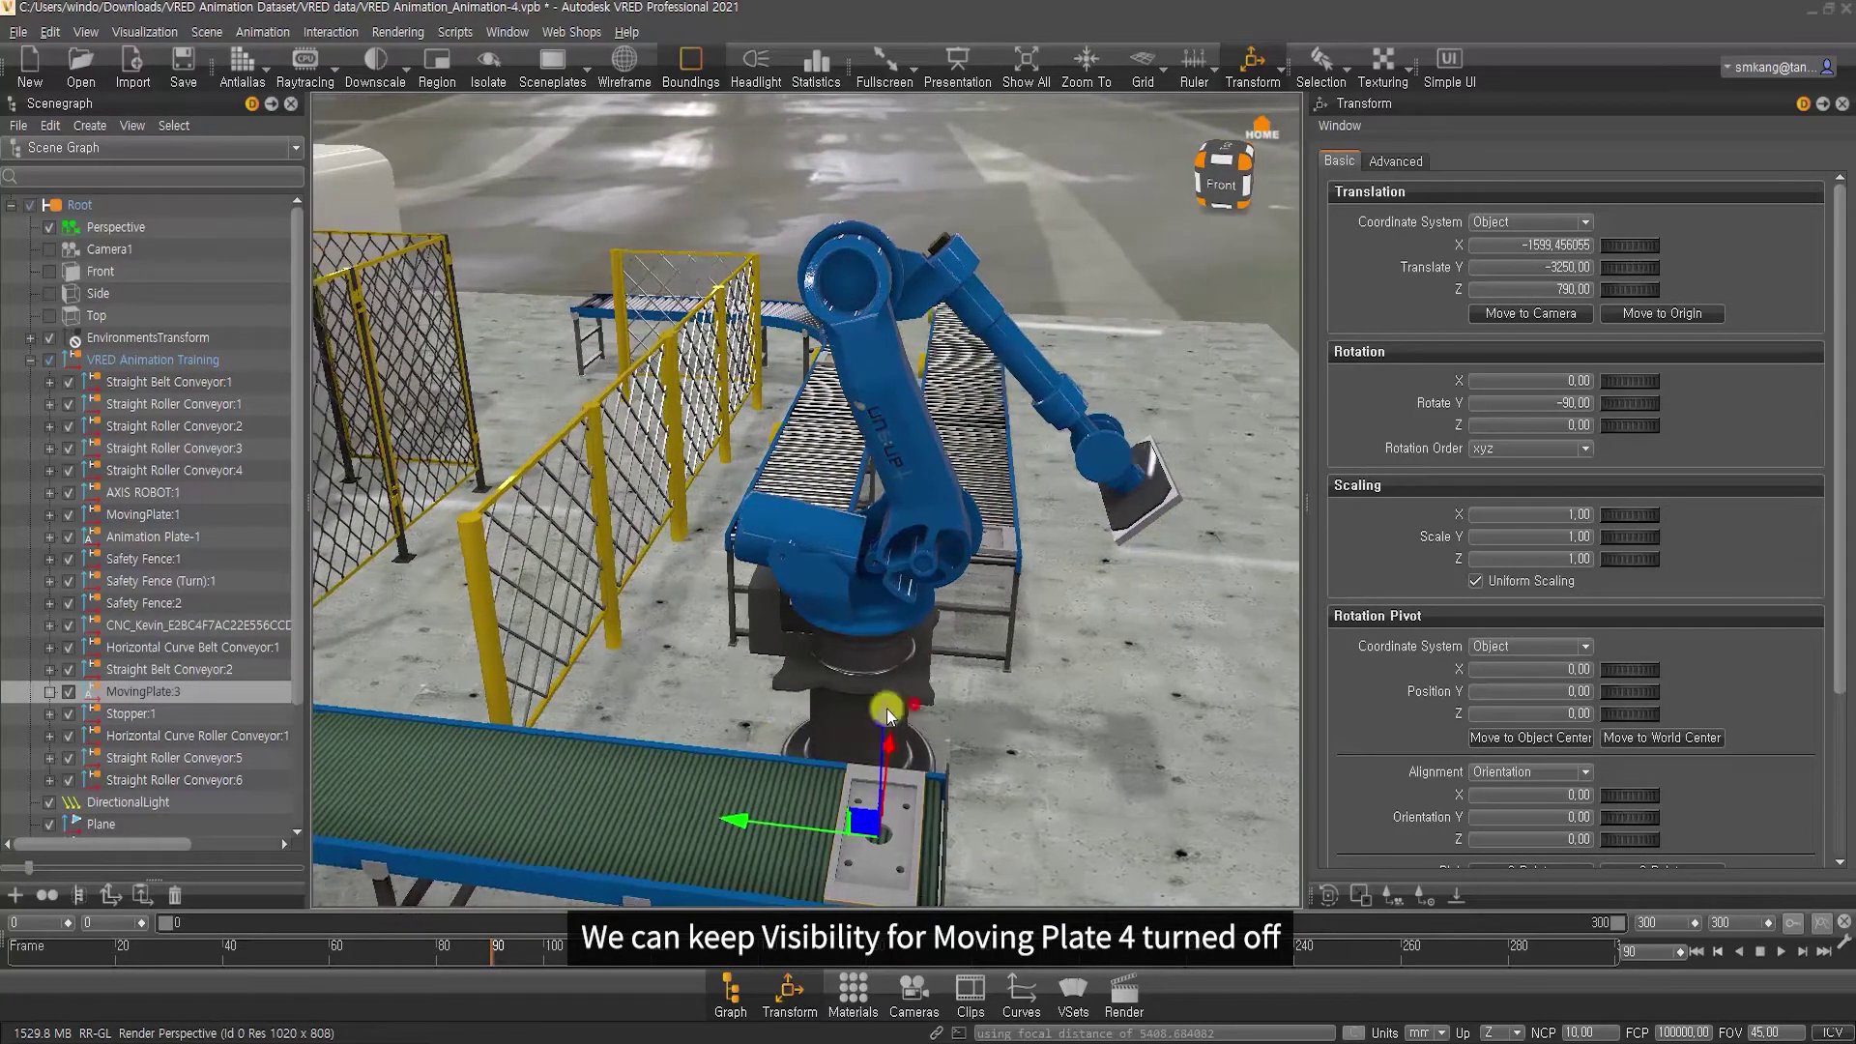
drag(1145, 545, 701, 716)
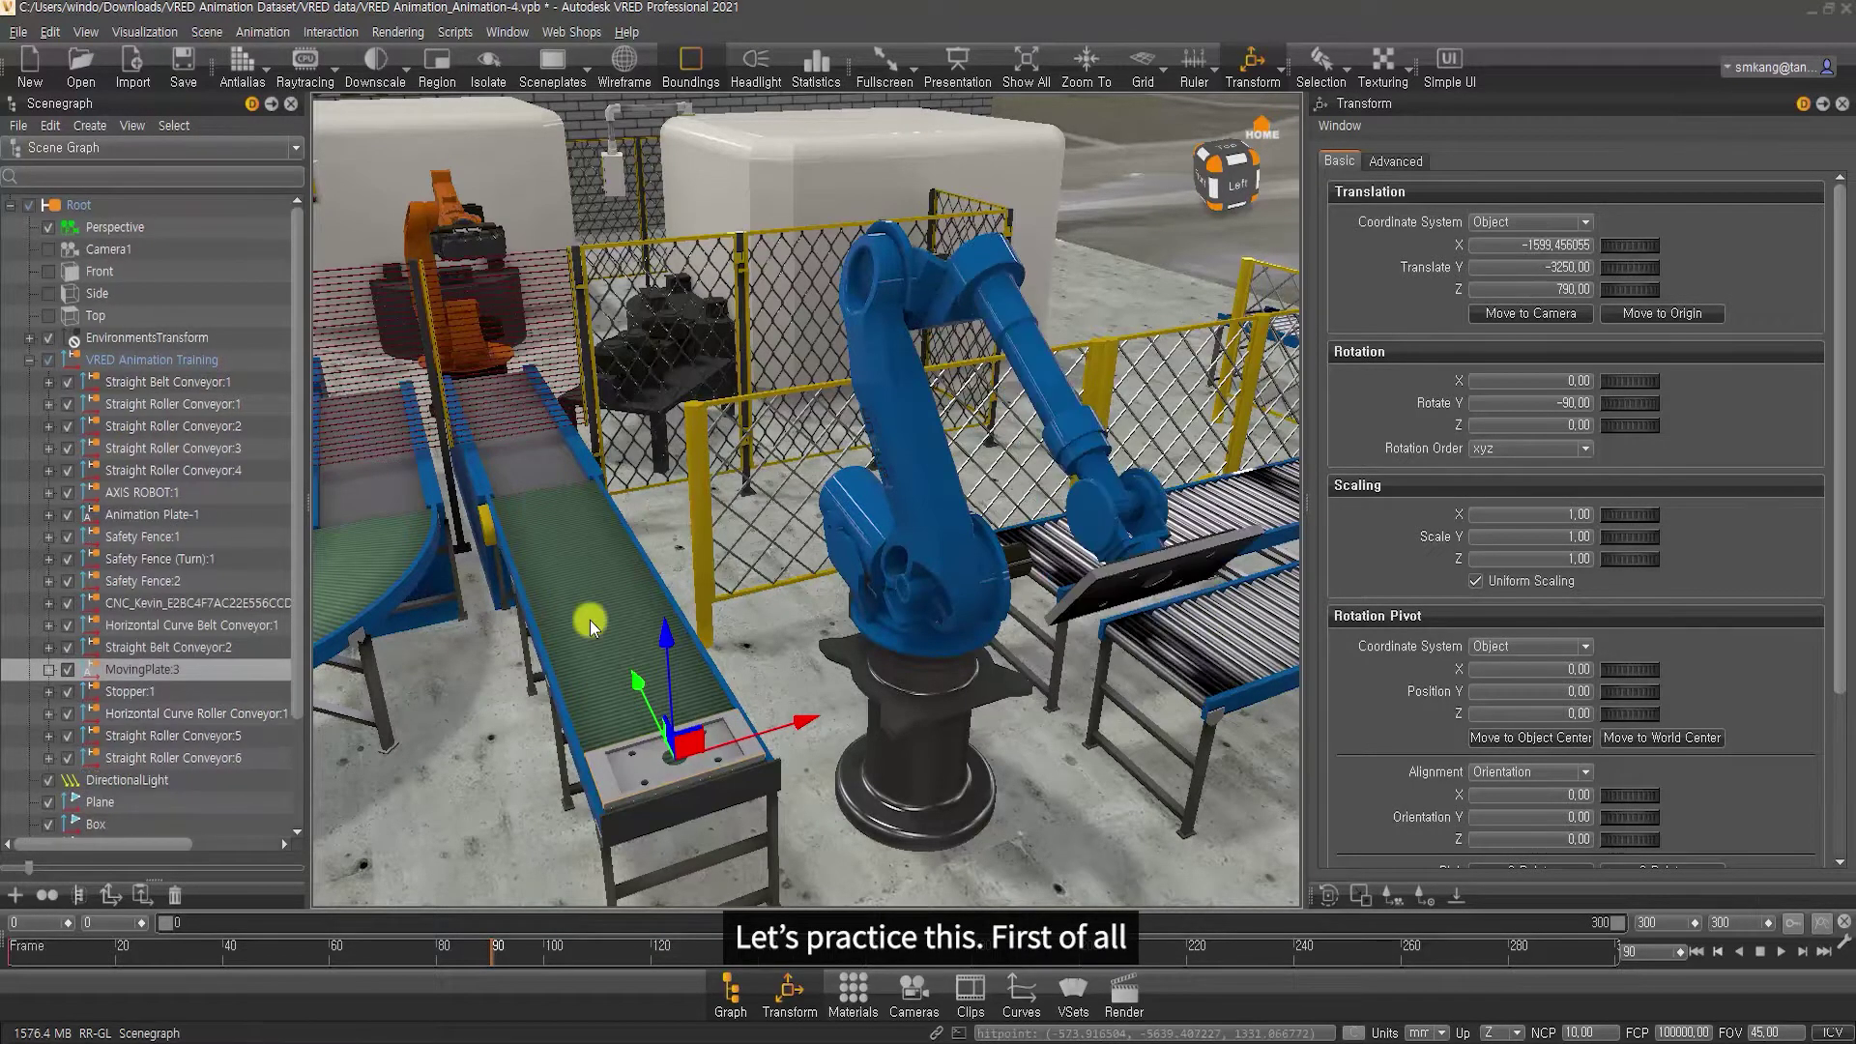
In the top view, rotate the robot's G1 group at frame 120 so the arm reaches the left conveyor
scroll(261, 711, down, 2)
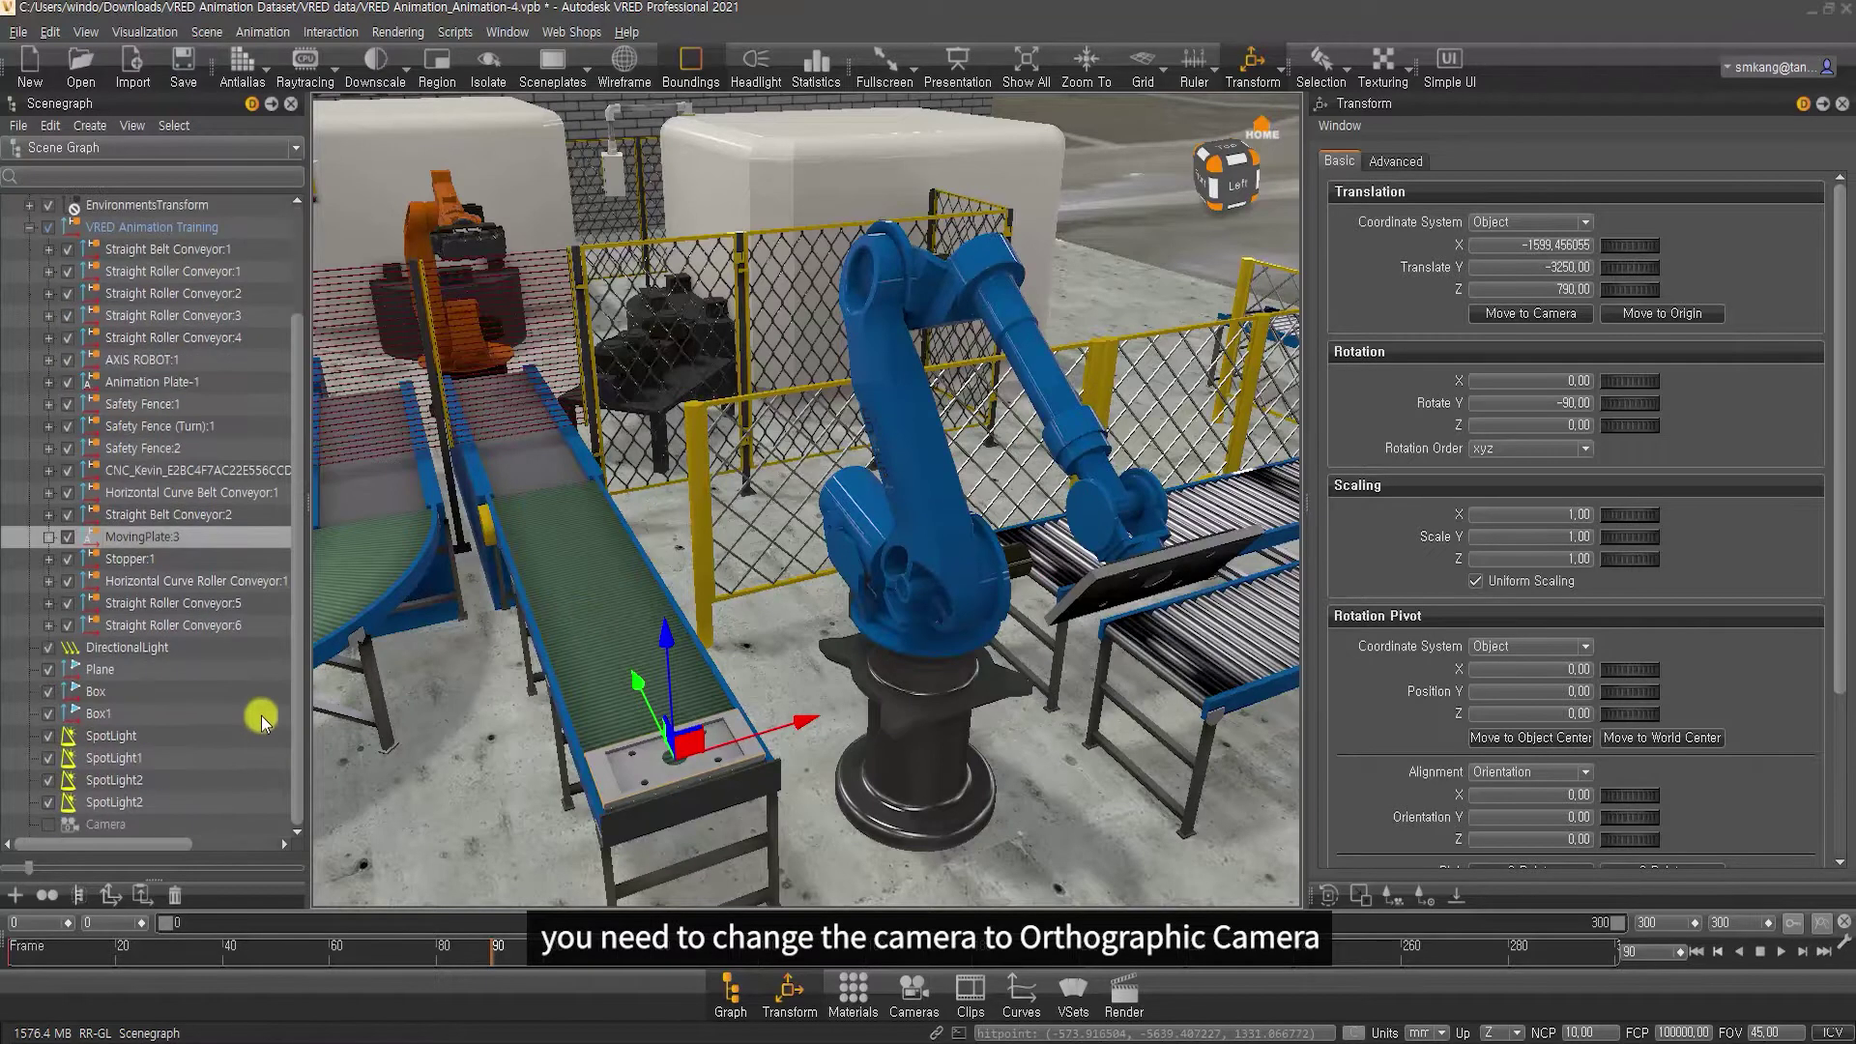
double_click(51, 830)
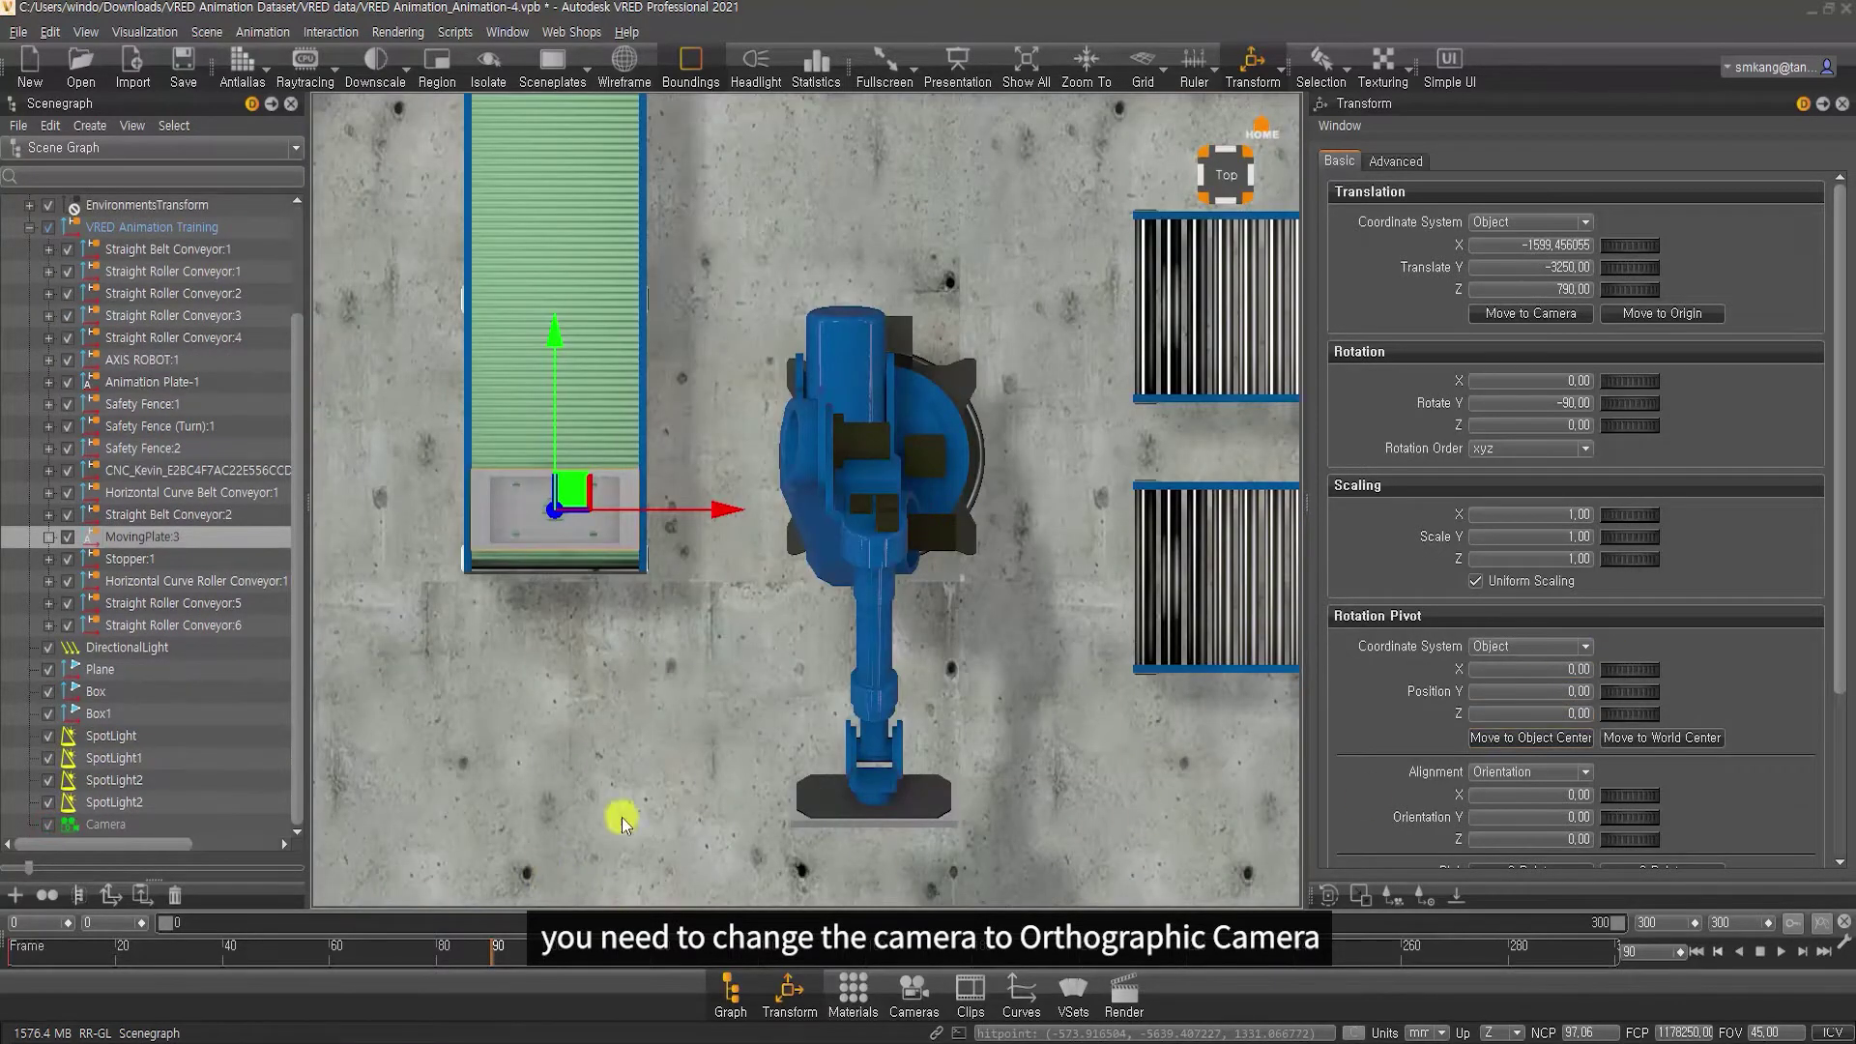
click(48, 360)
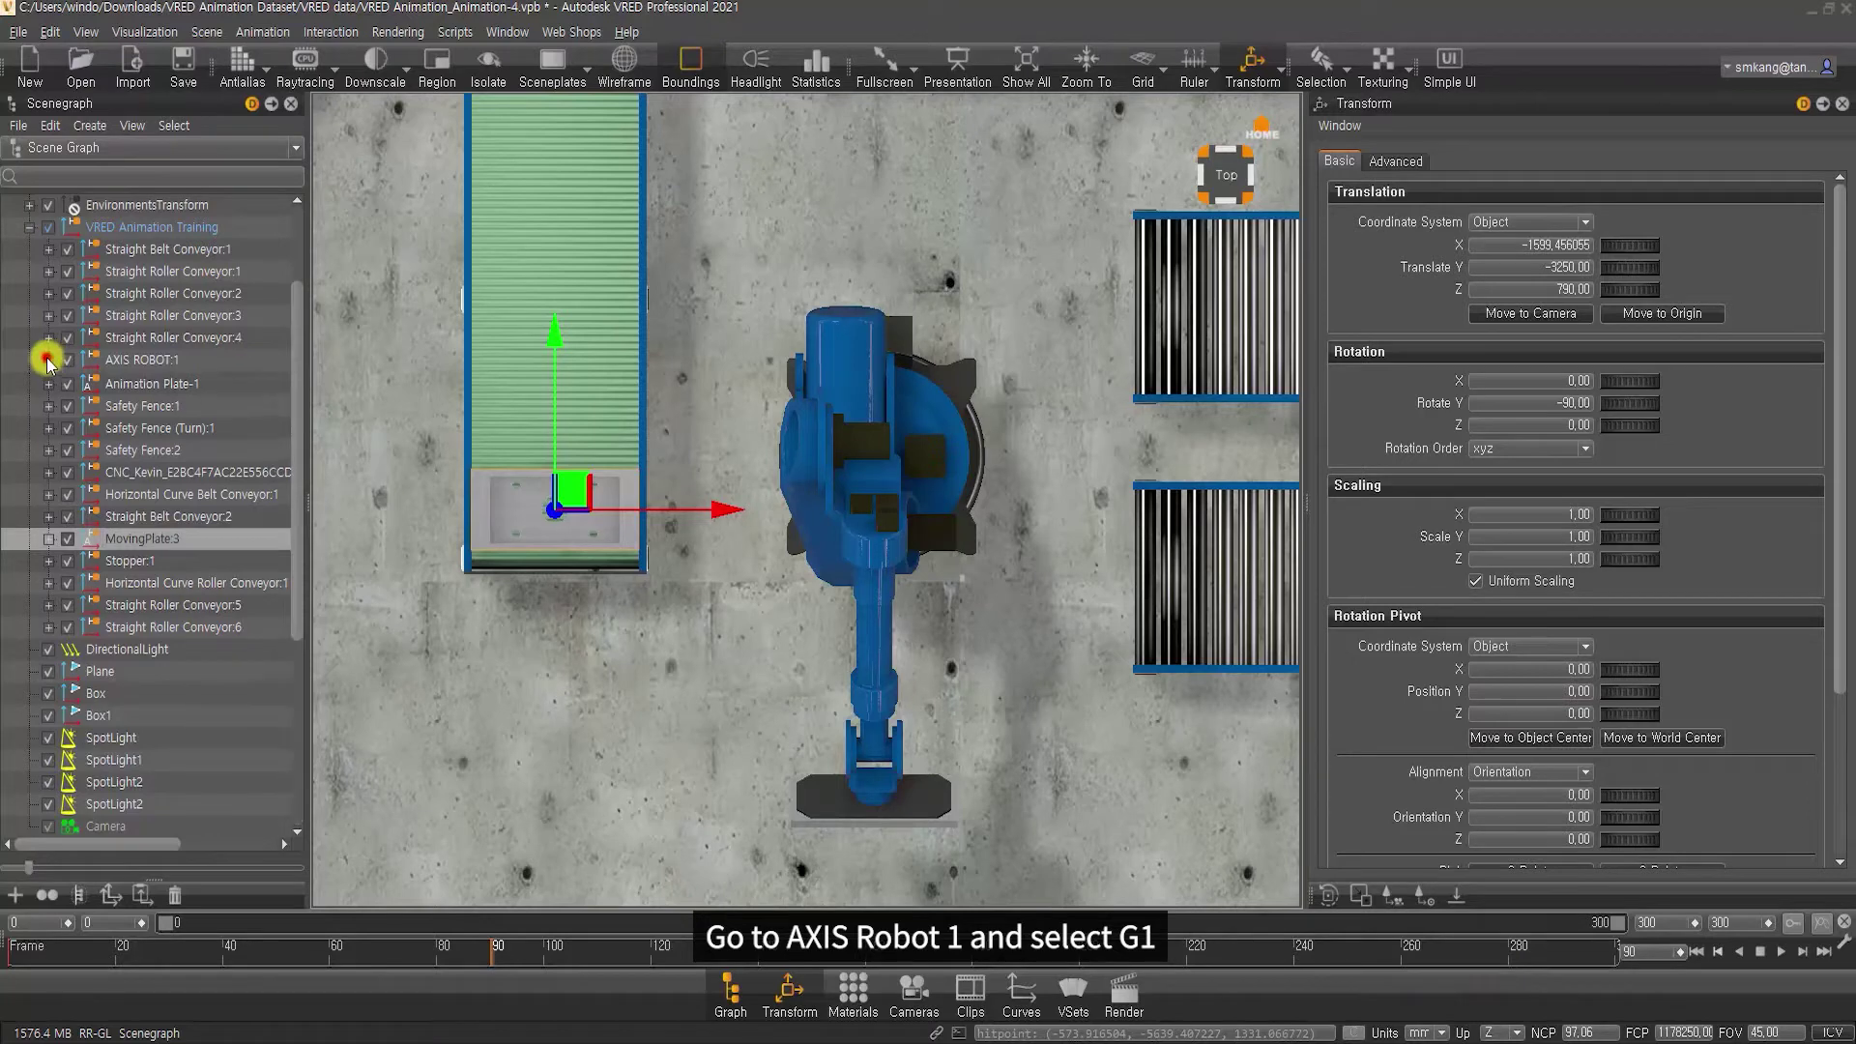
click(147, 427)
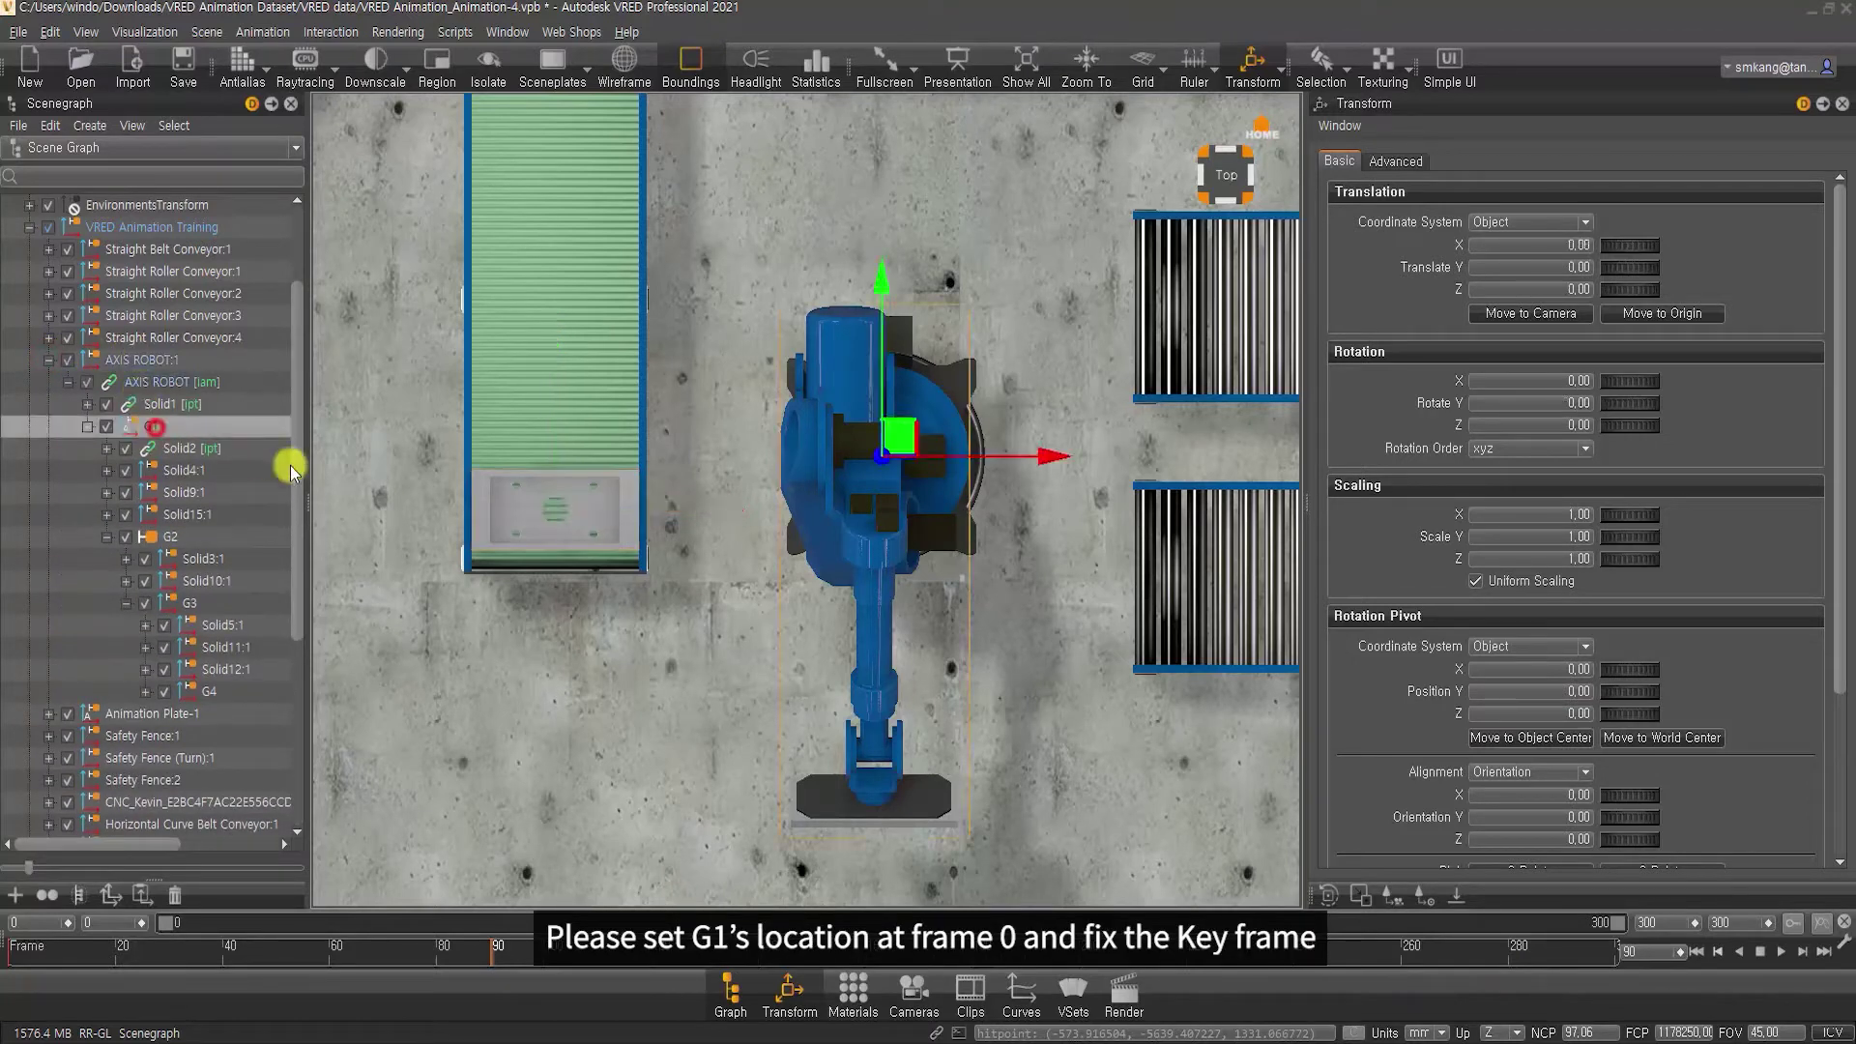
click(1643, 951)
key(Return)
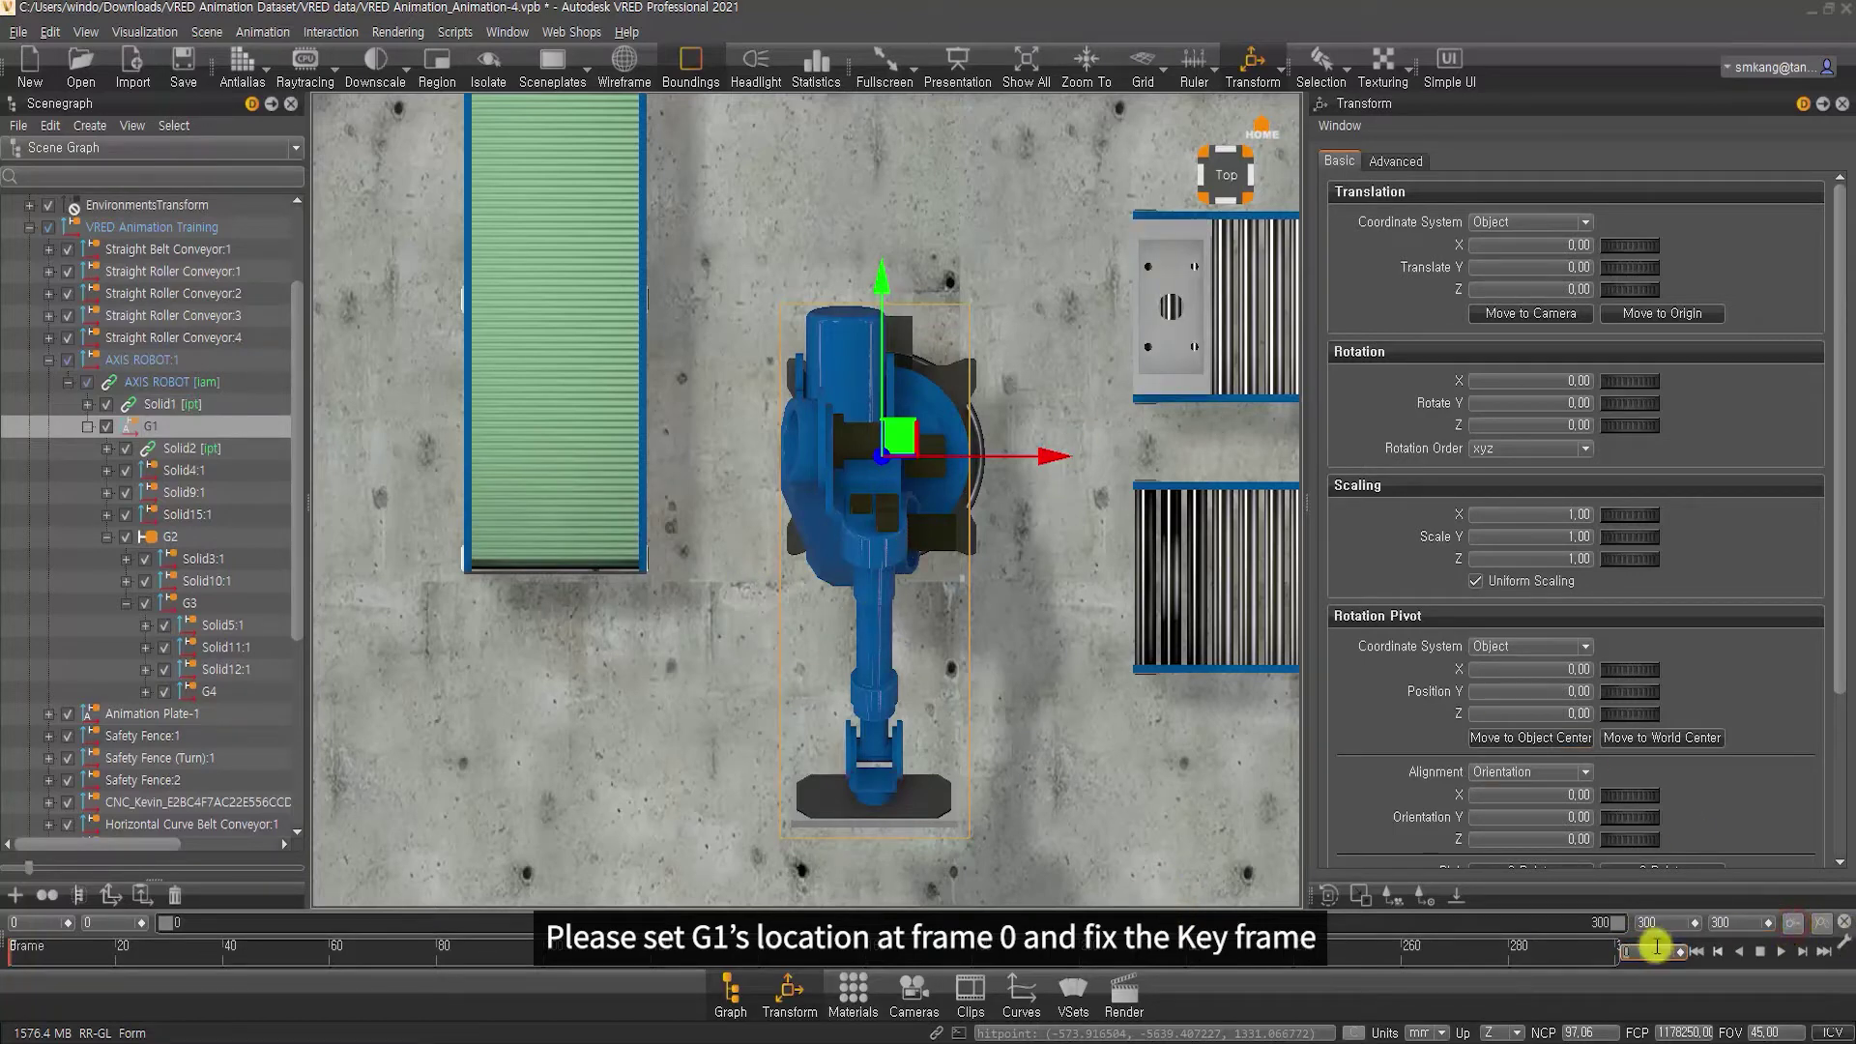
text(120)
key(Return)
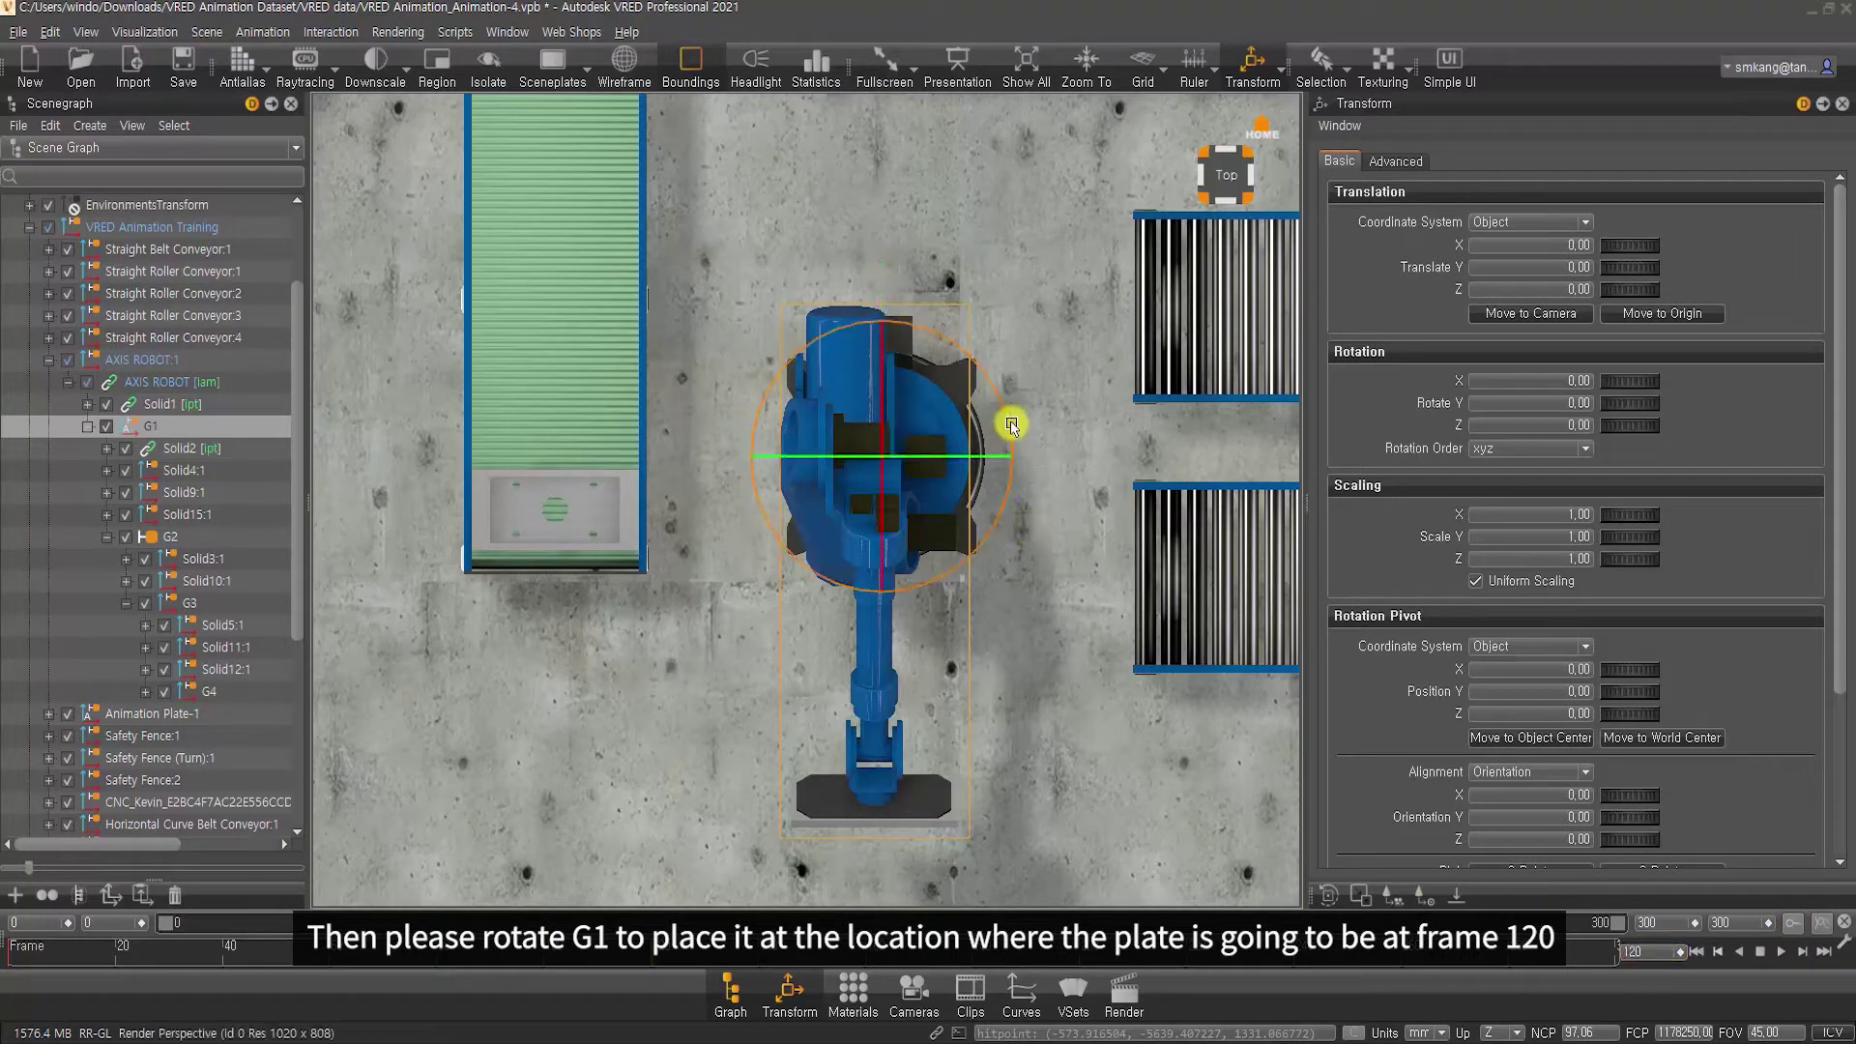
mouse_move(995, 397)
mouse_down()
mouse_move(1033, 559)
mouse_move(1013, 643)
mouse_up()
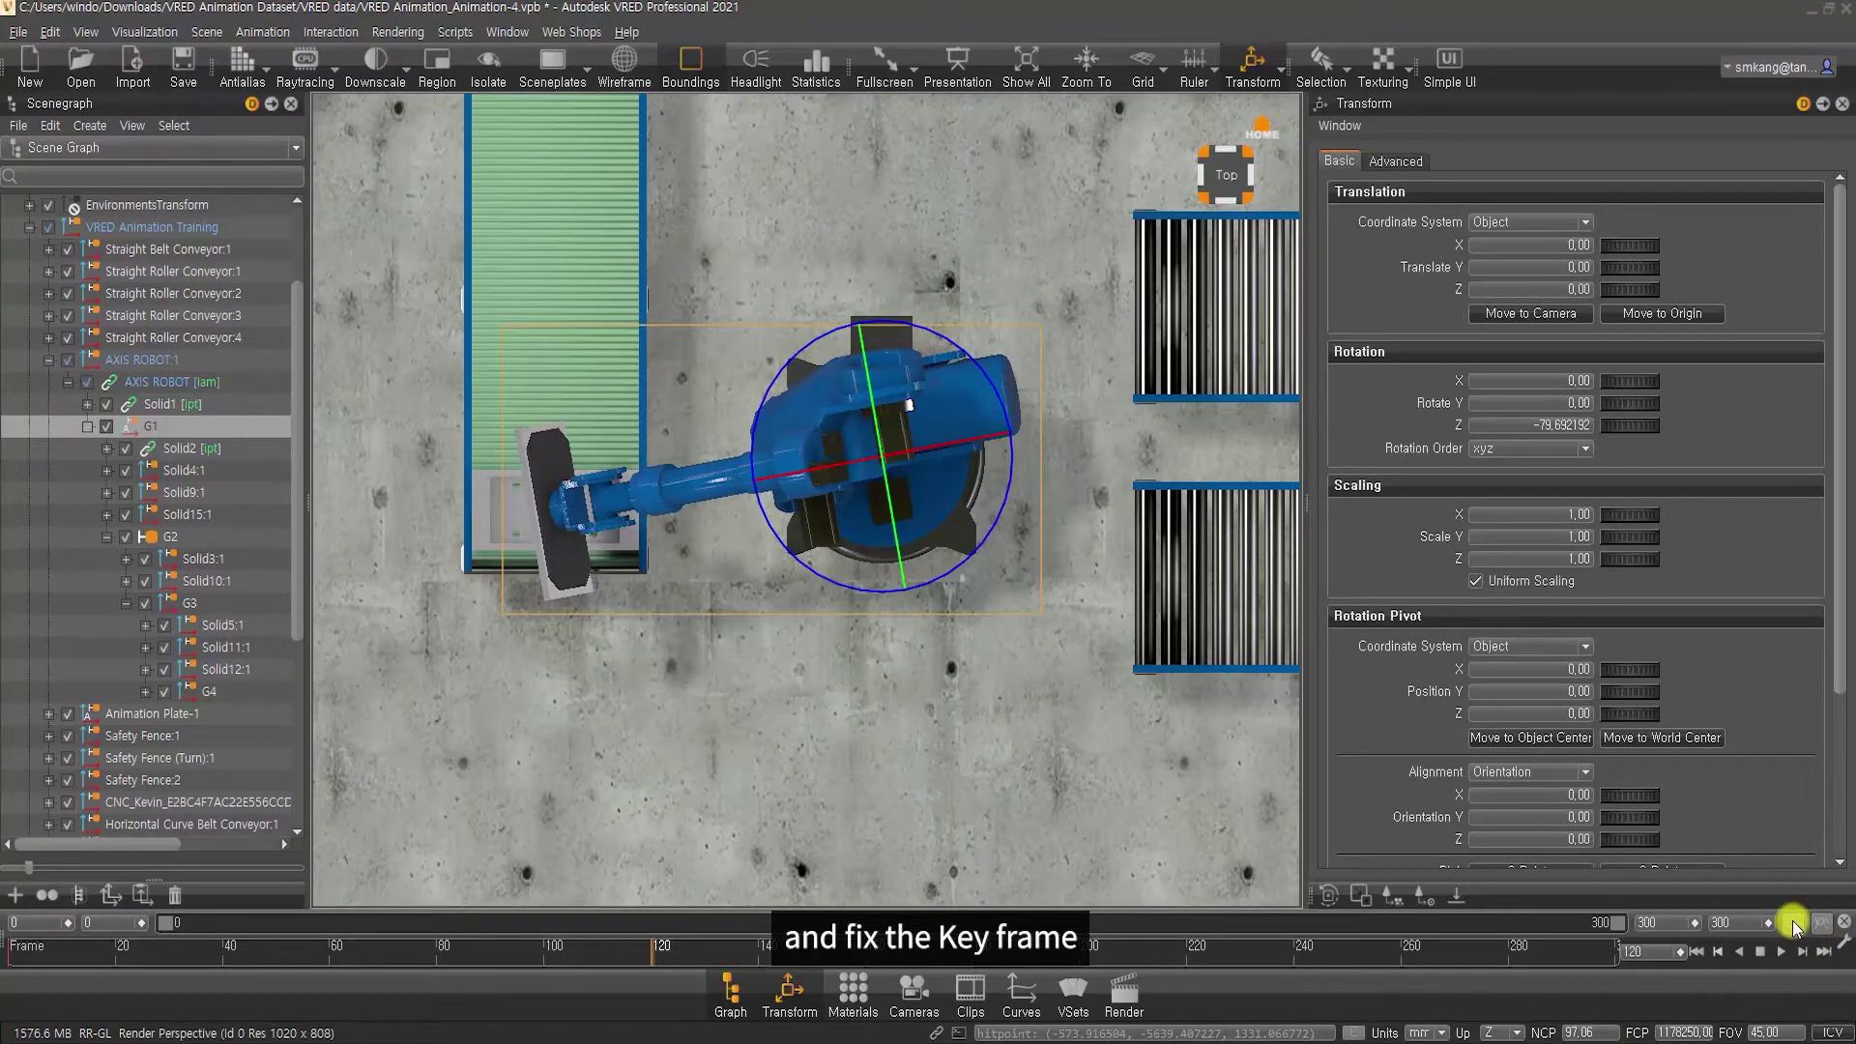
Key the robot's G2 group at frame 0 to hold its starting pose
click(171, 537)
click(1659, 952)
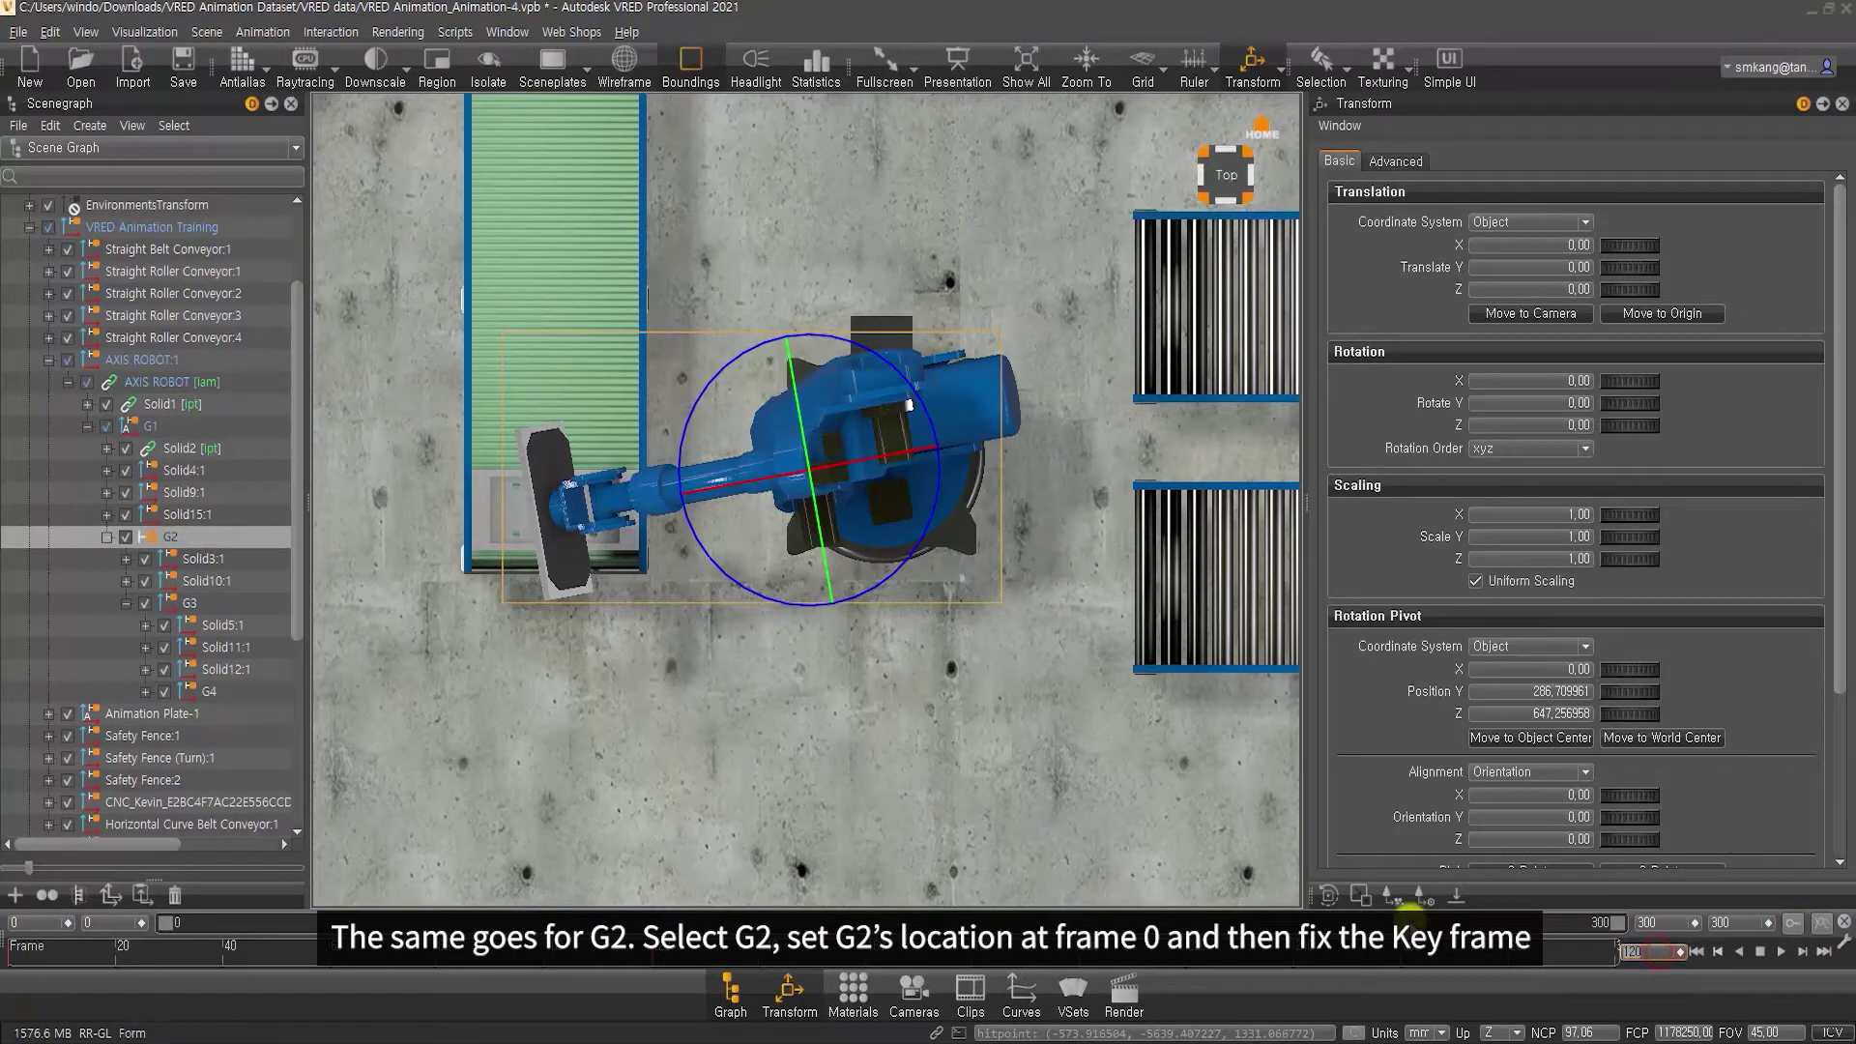
text(0)
key(Return)
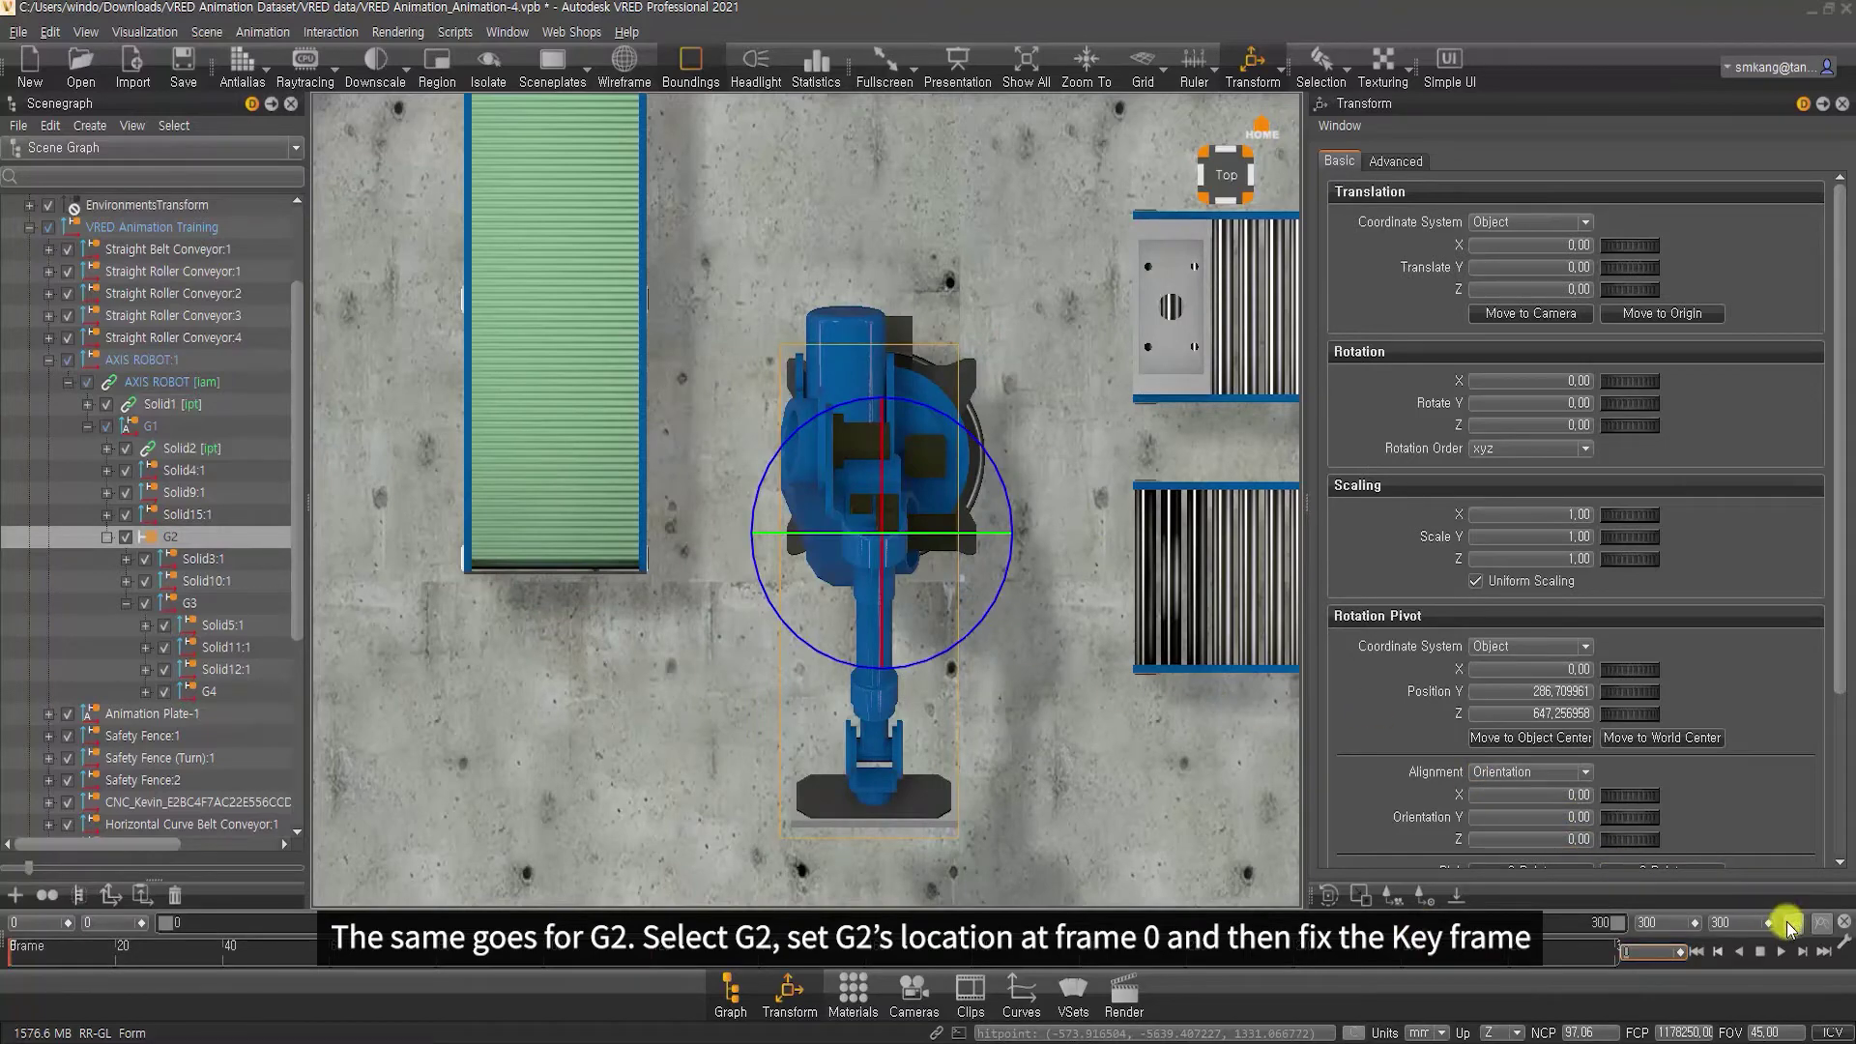
click(1787, 926)
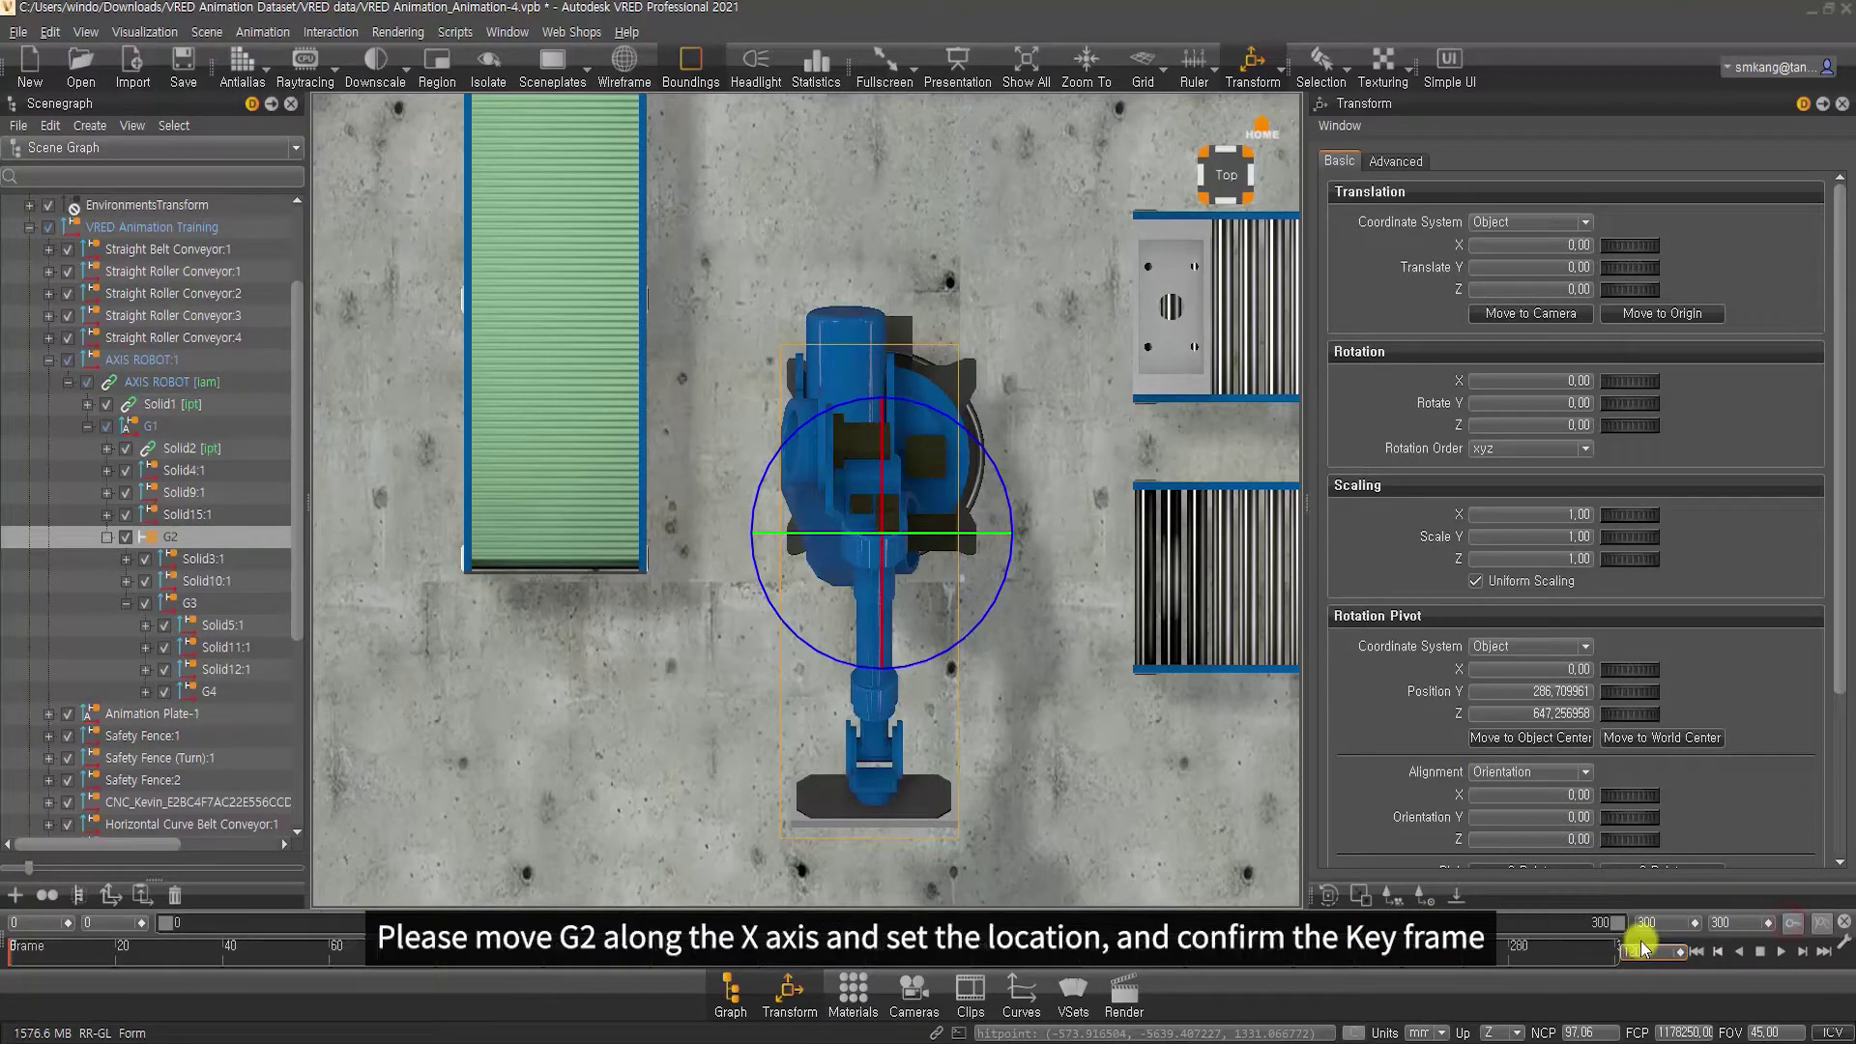
key(Return)
Orbit to a perspective view and key the robot's G3 group at frame 0
mouse_move(976, 705)
mouse_down()
mouse_move(868, 275)
mouse_move(914, 366)
mouse_move(797, 342)
mouse_up()
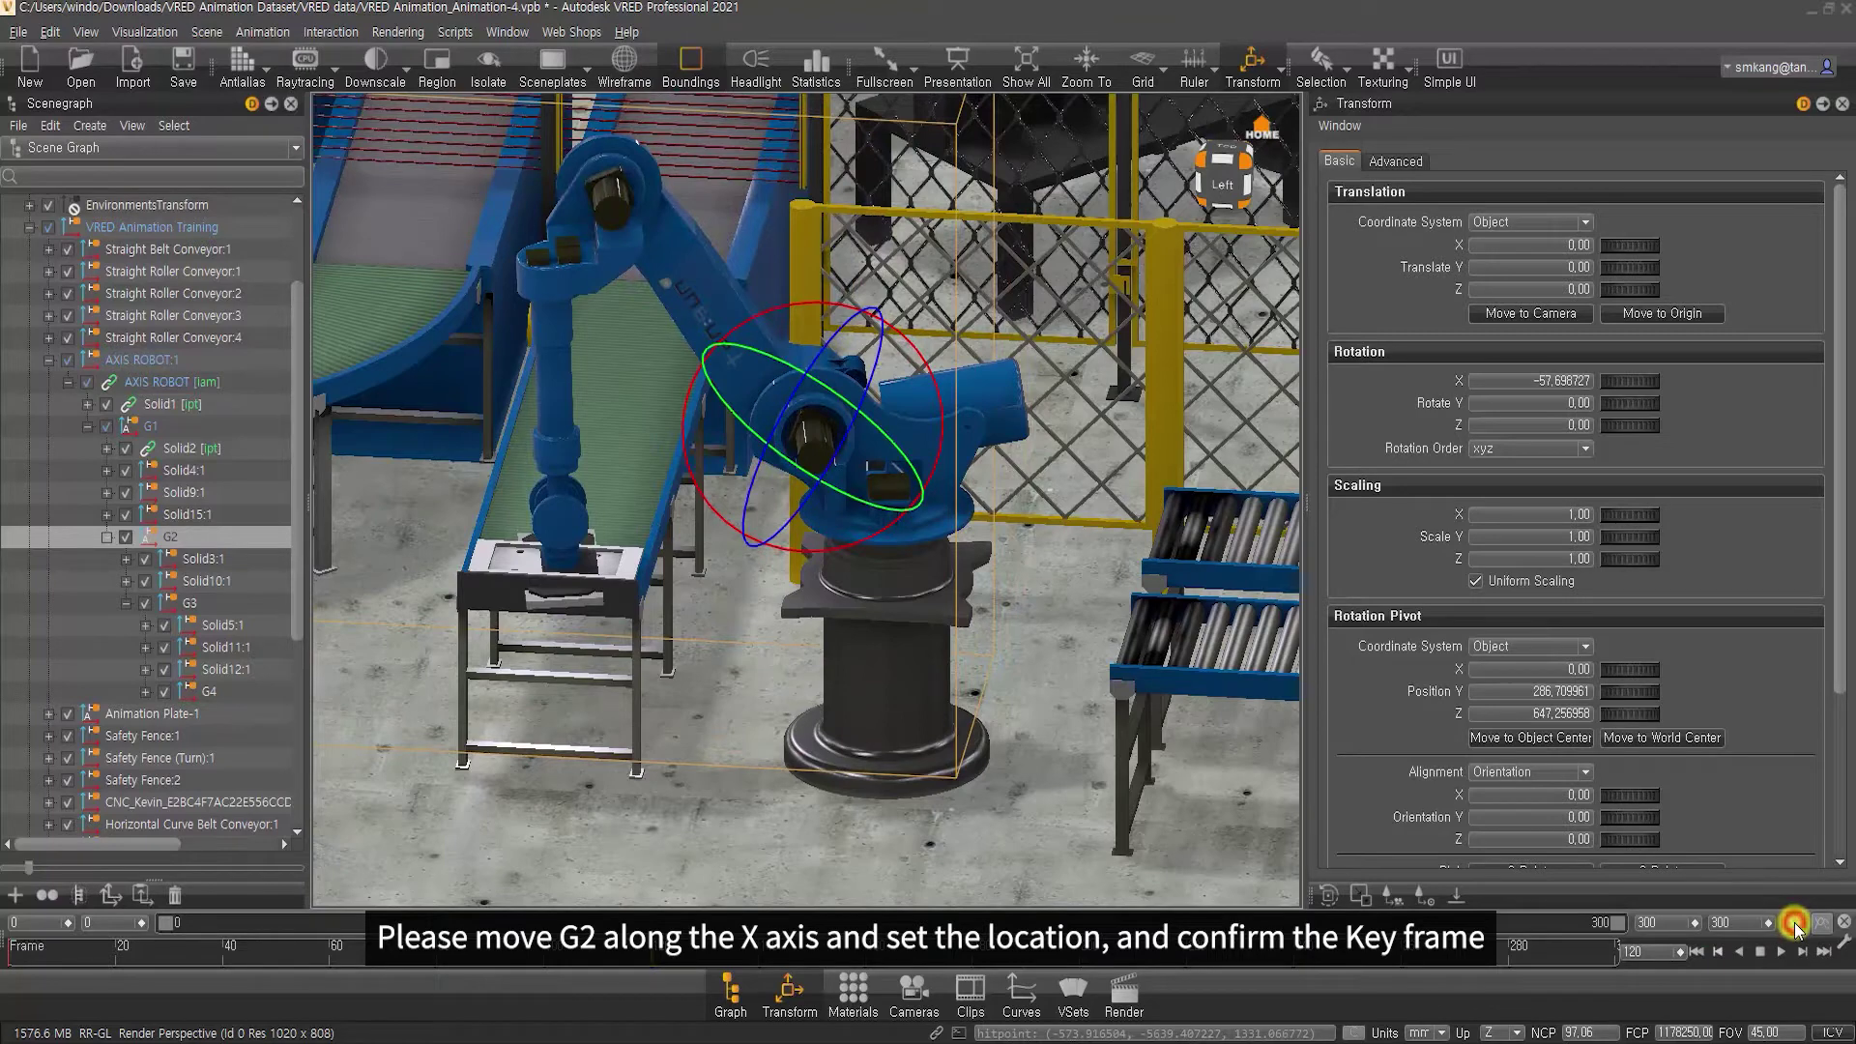
click(188, 606)
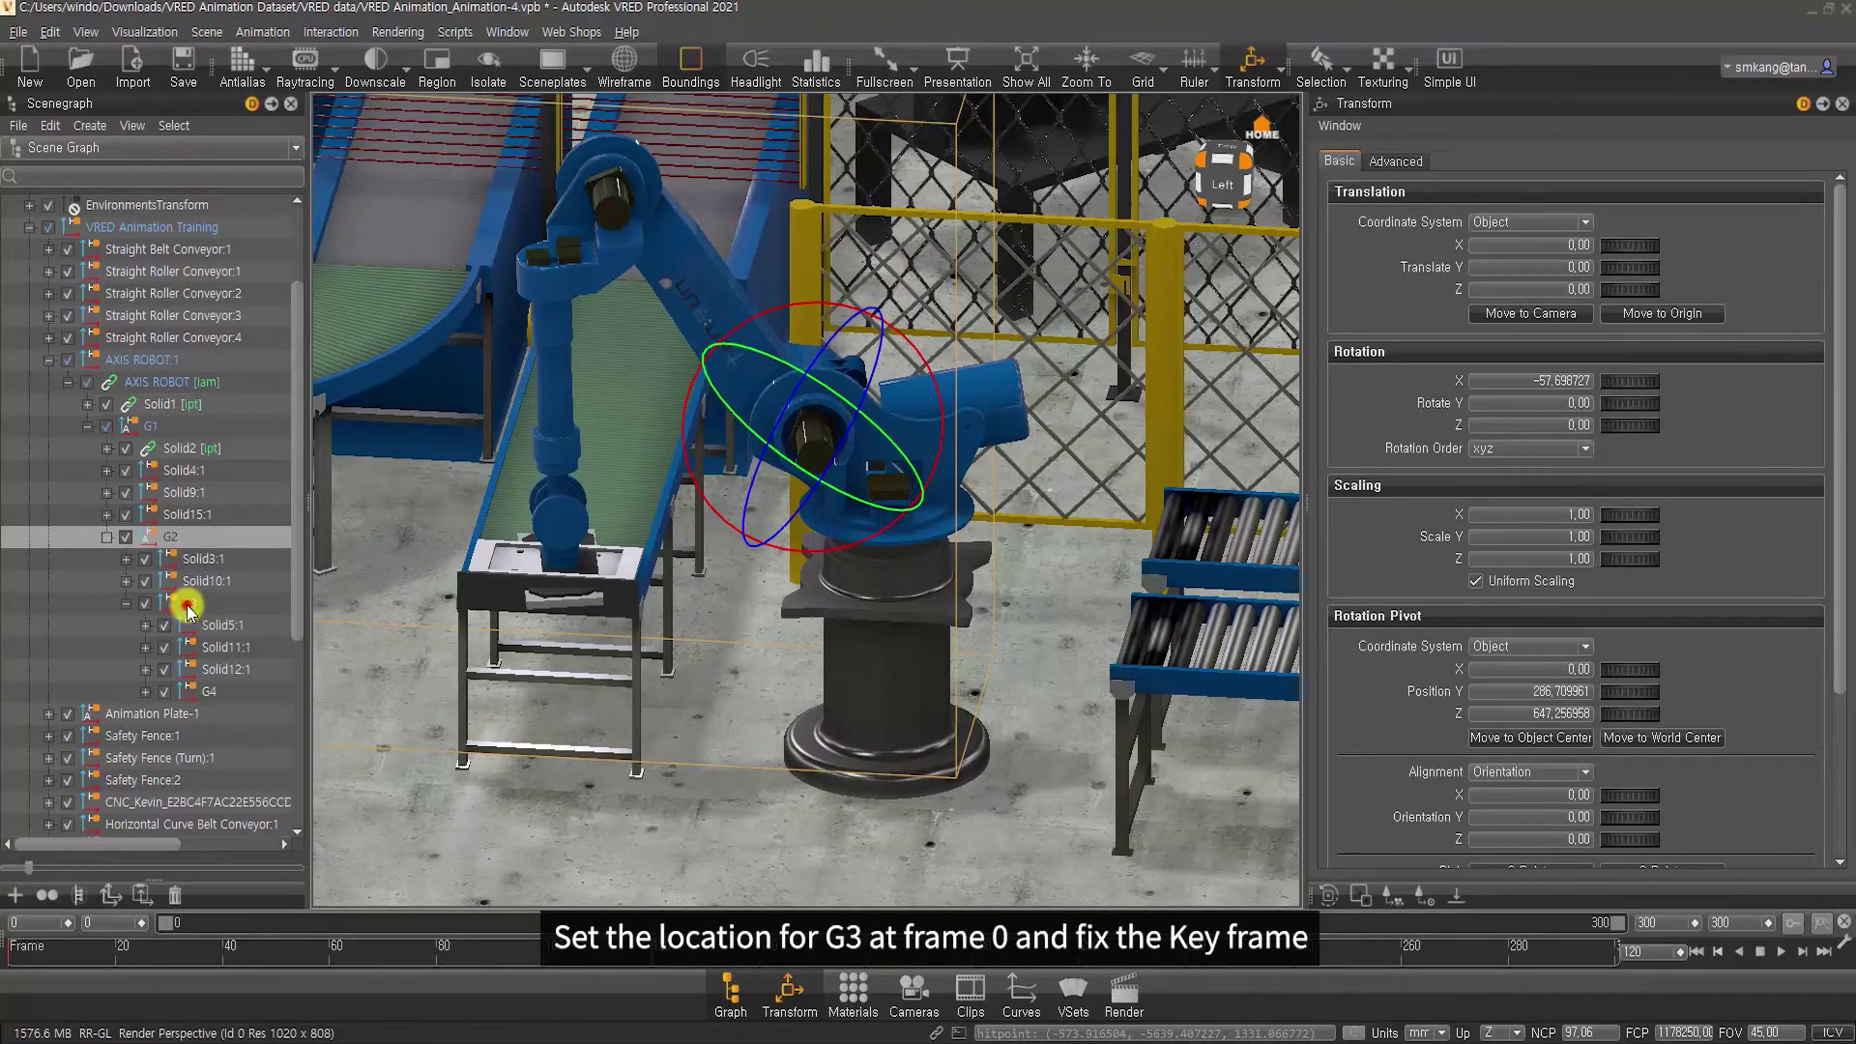
click(1635, 951)
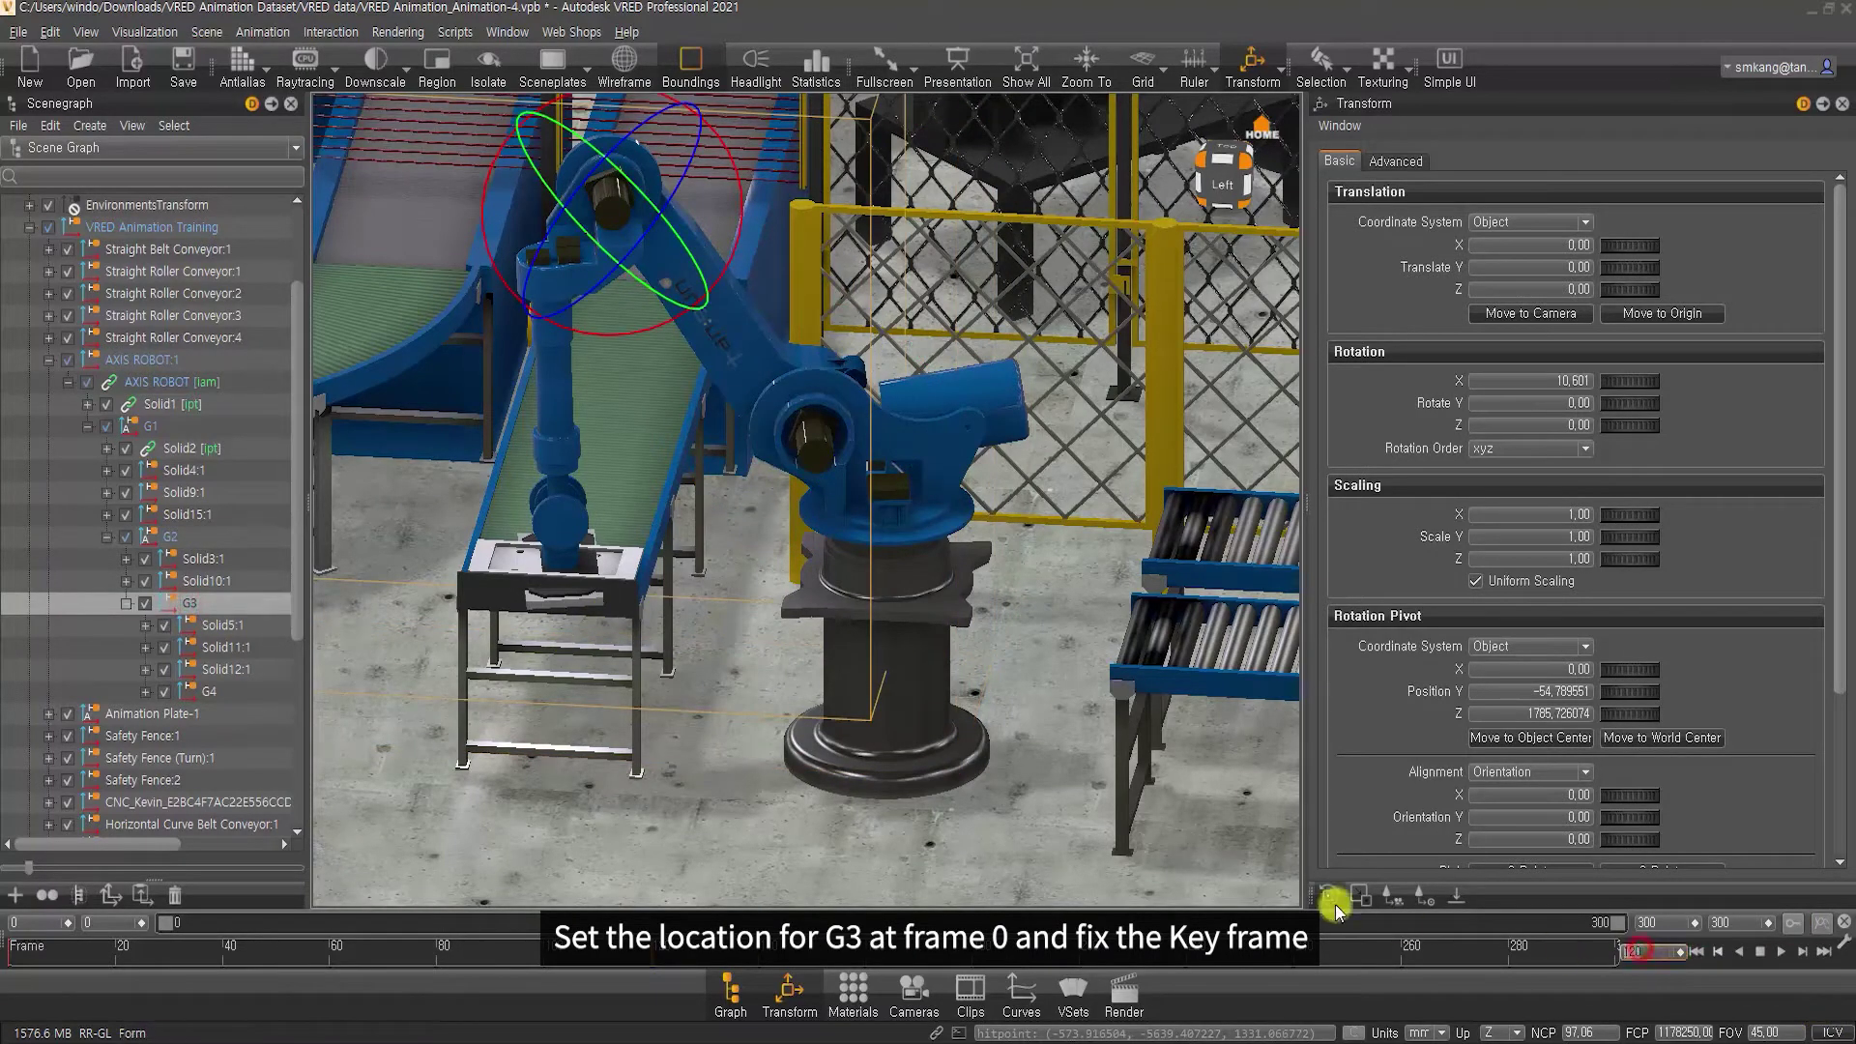
text(0)
key(Return)
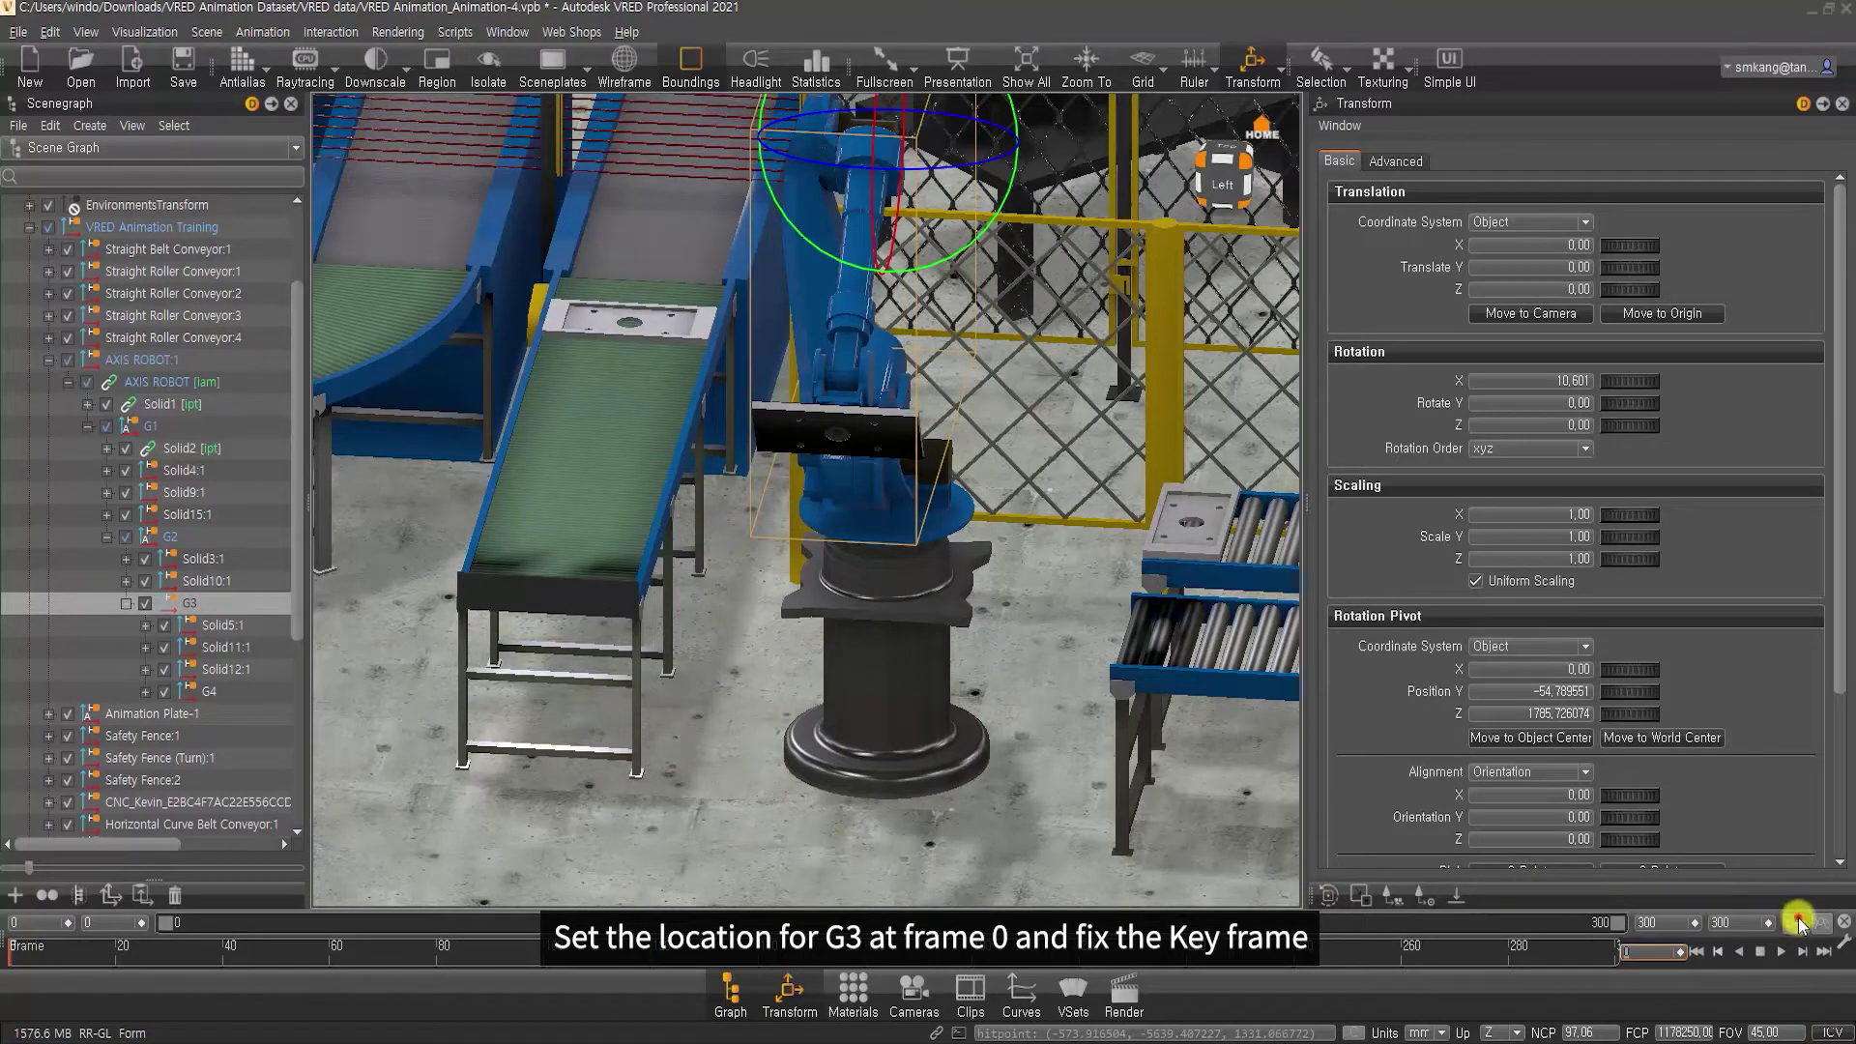
click(1796, 922)
text(120)
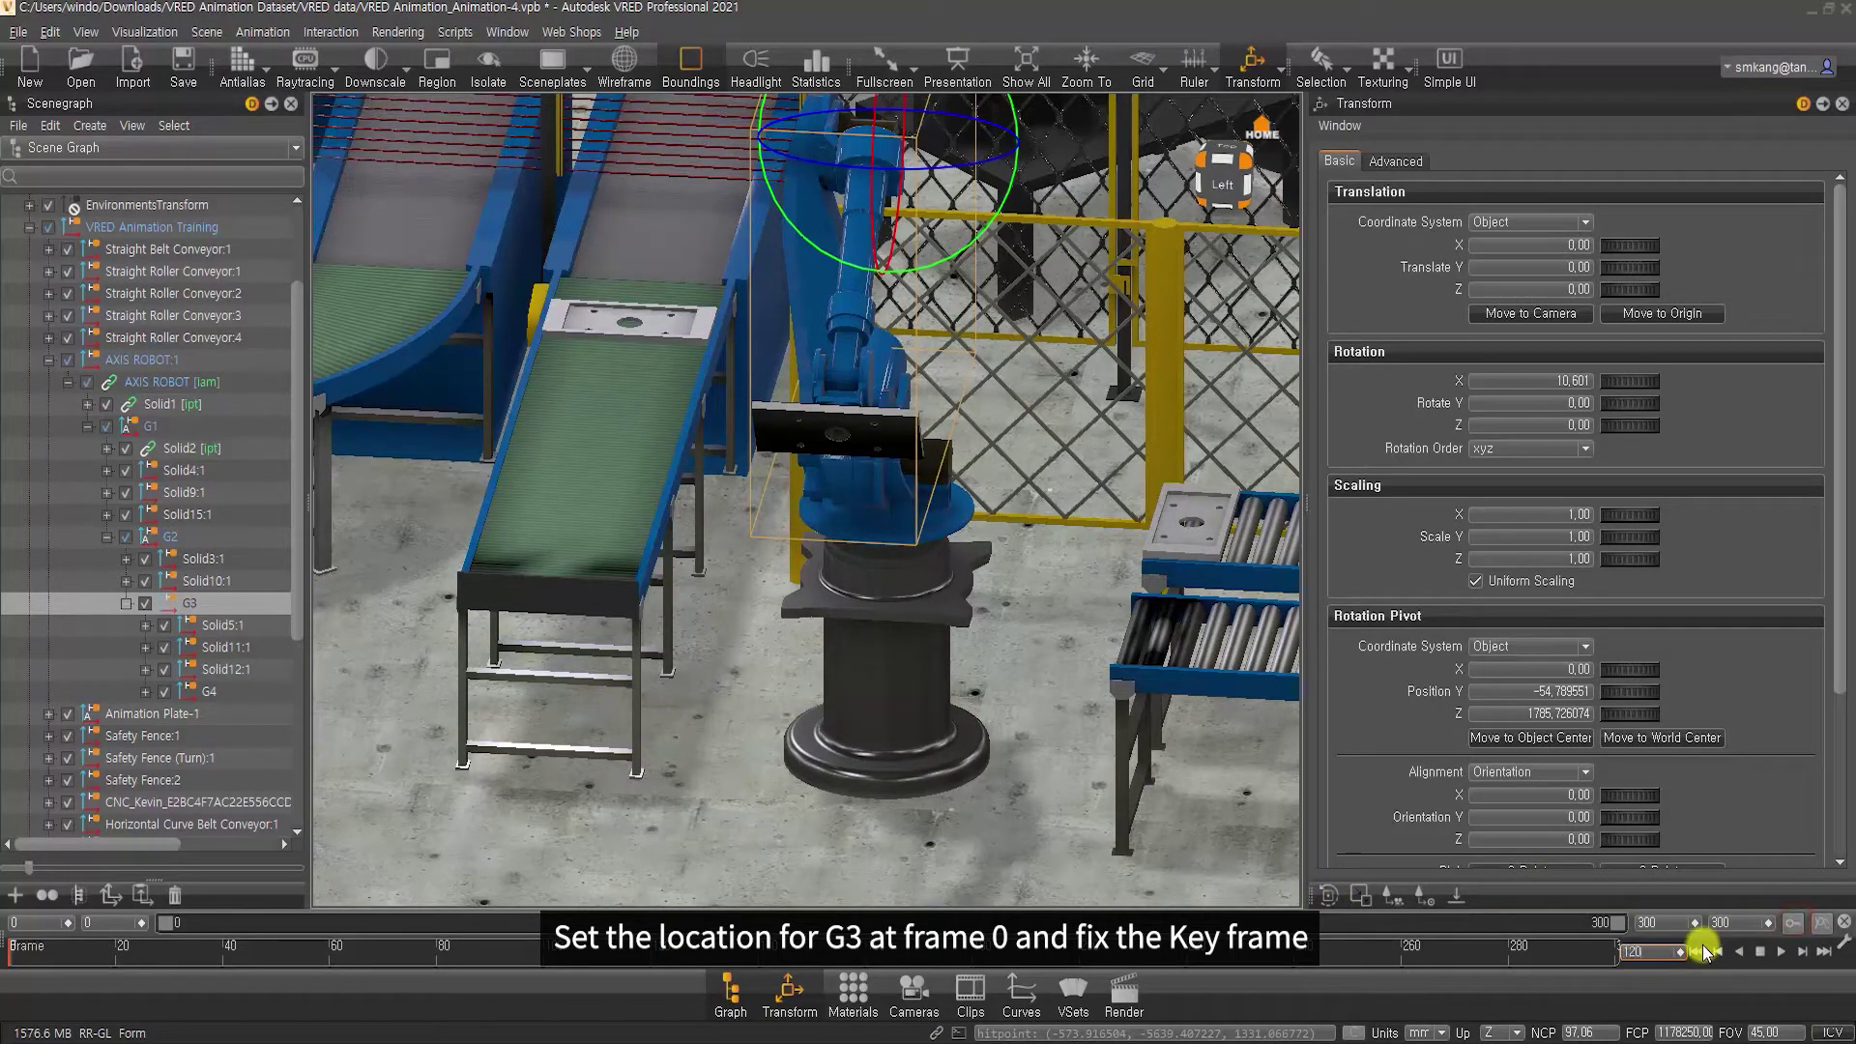
At frame 120, tilt G3 to about Rotate X 13.18
click(1703, 951)
drag(740, 201, 749, 203)
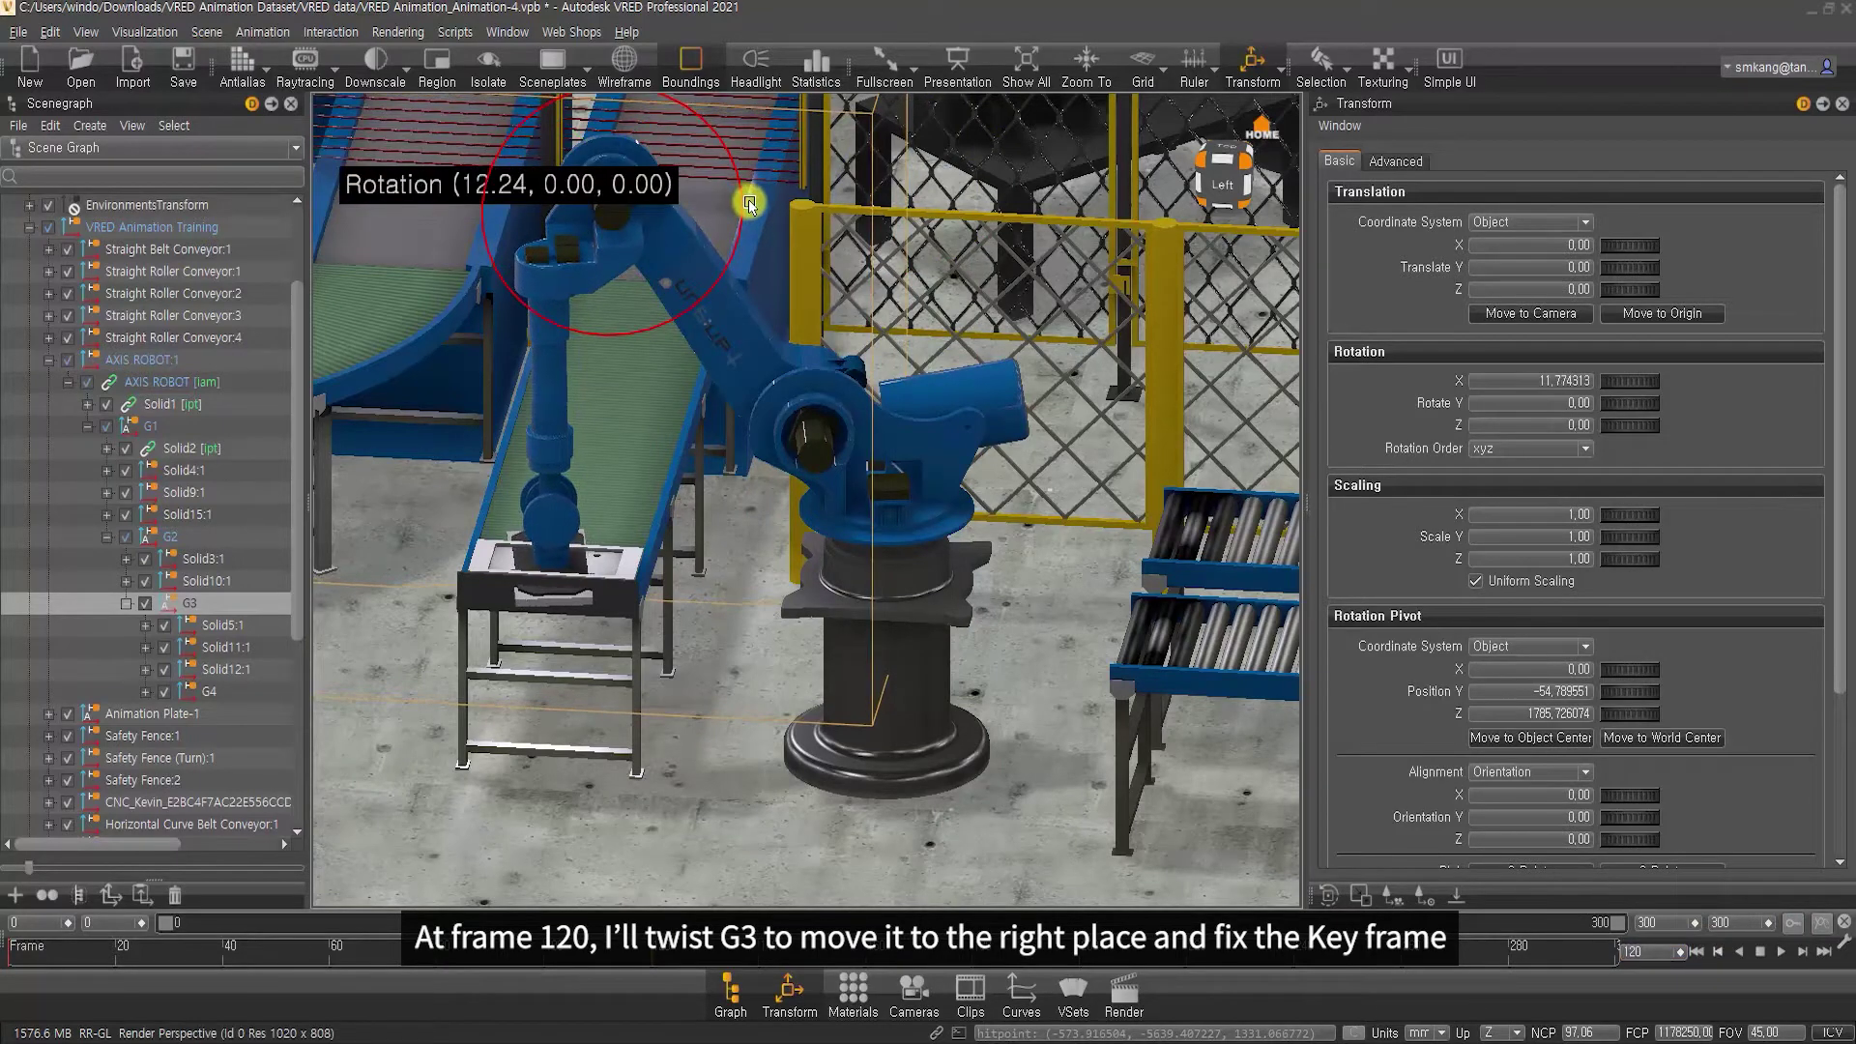
drag(749, 203, 751, 199)
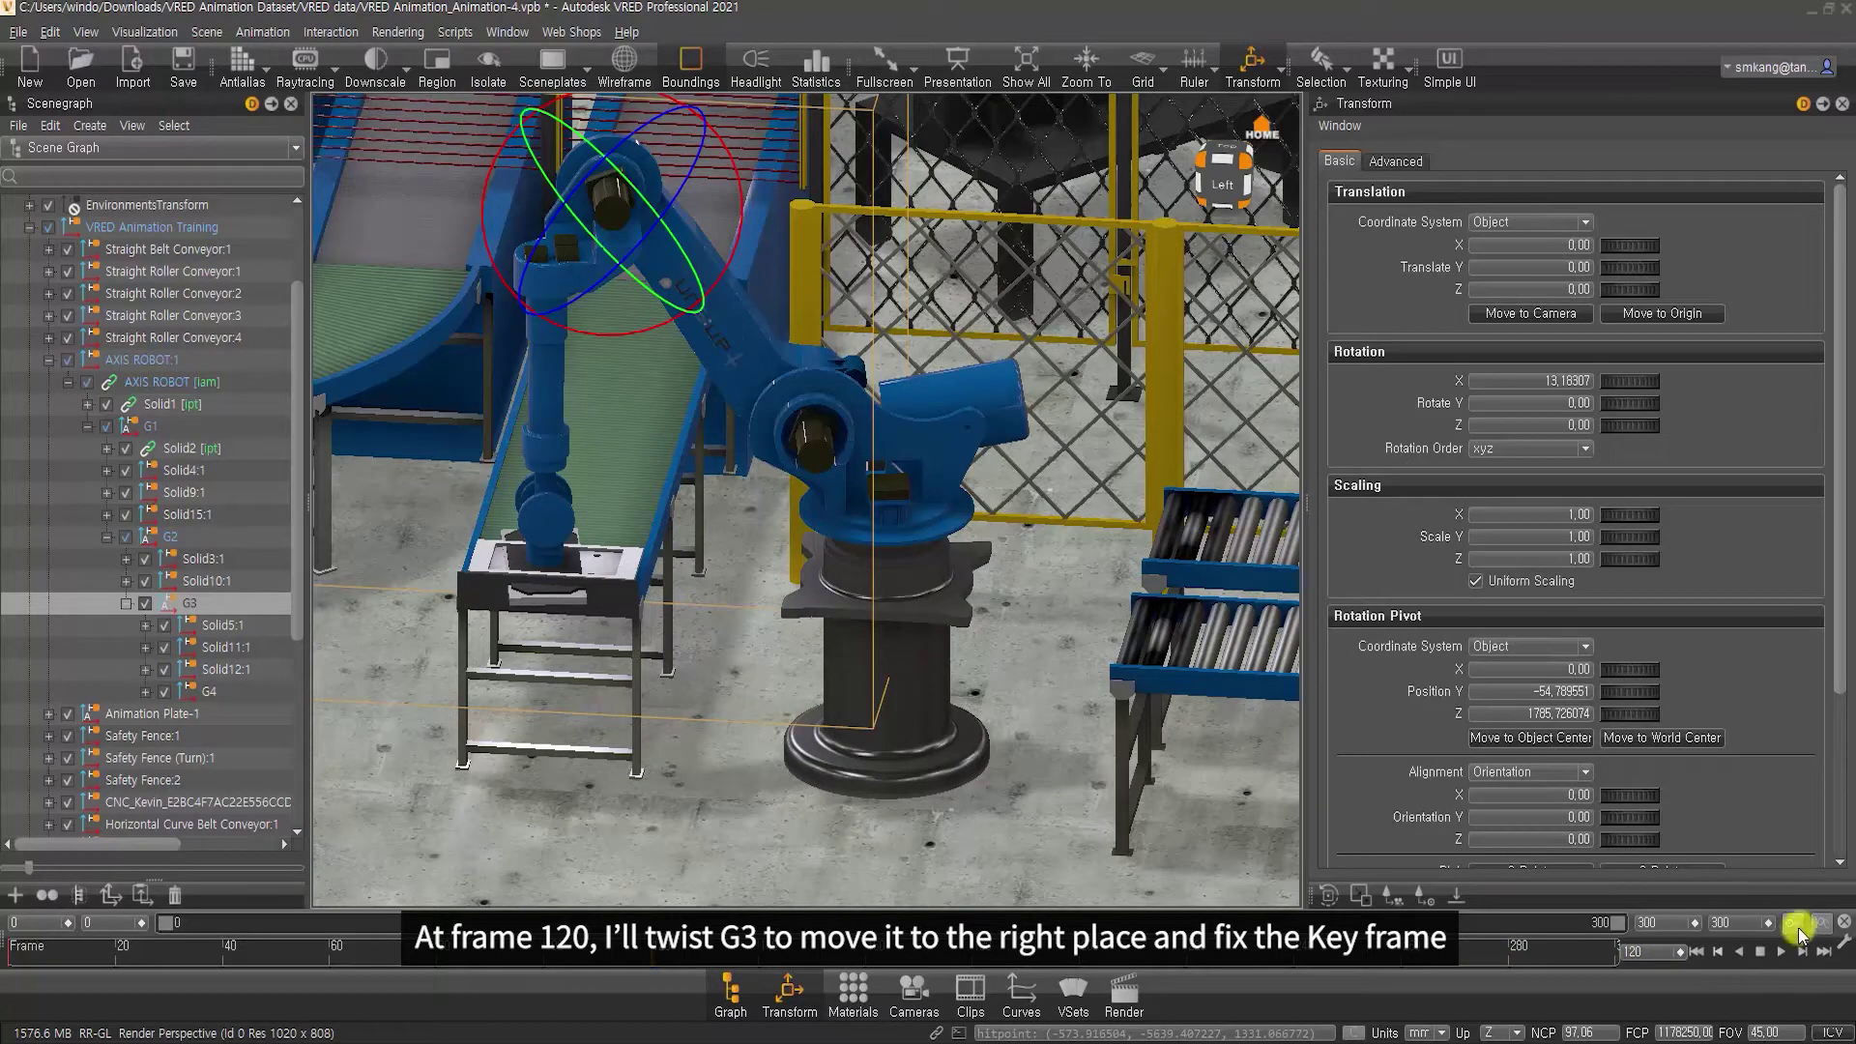
click(198, 691)
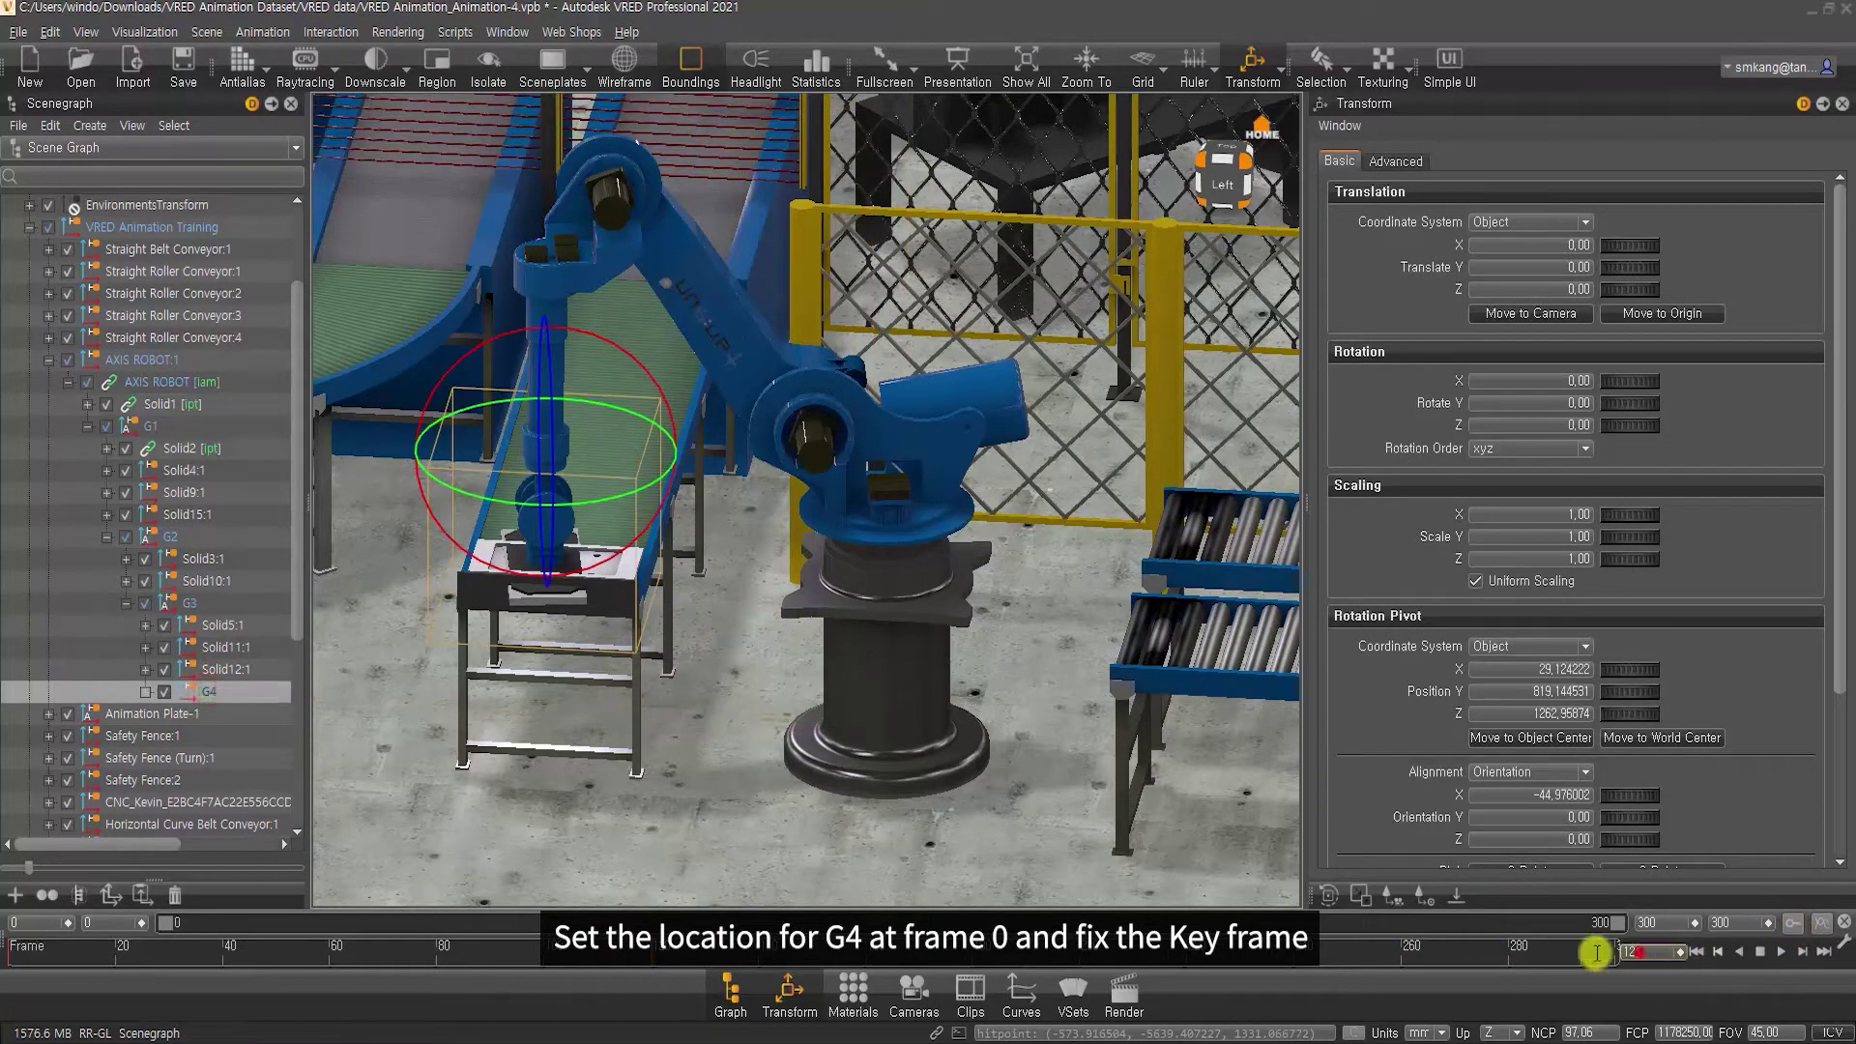
Key G4 at frame 0, then twist its wrist to about Y -78.69 at frame 120
text(0)
key(Return)
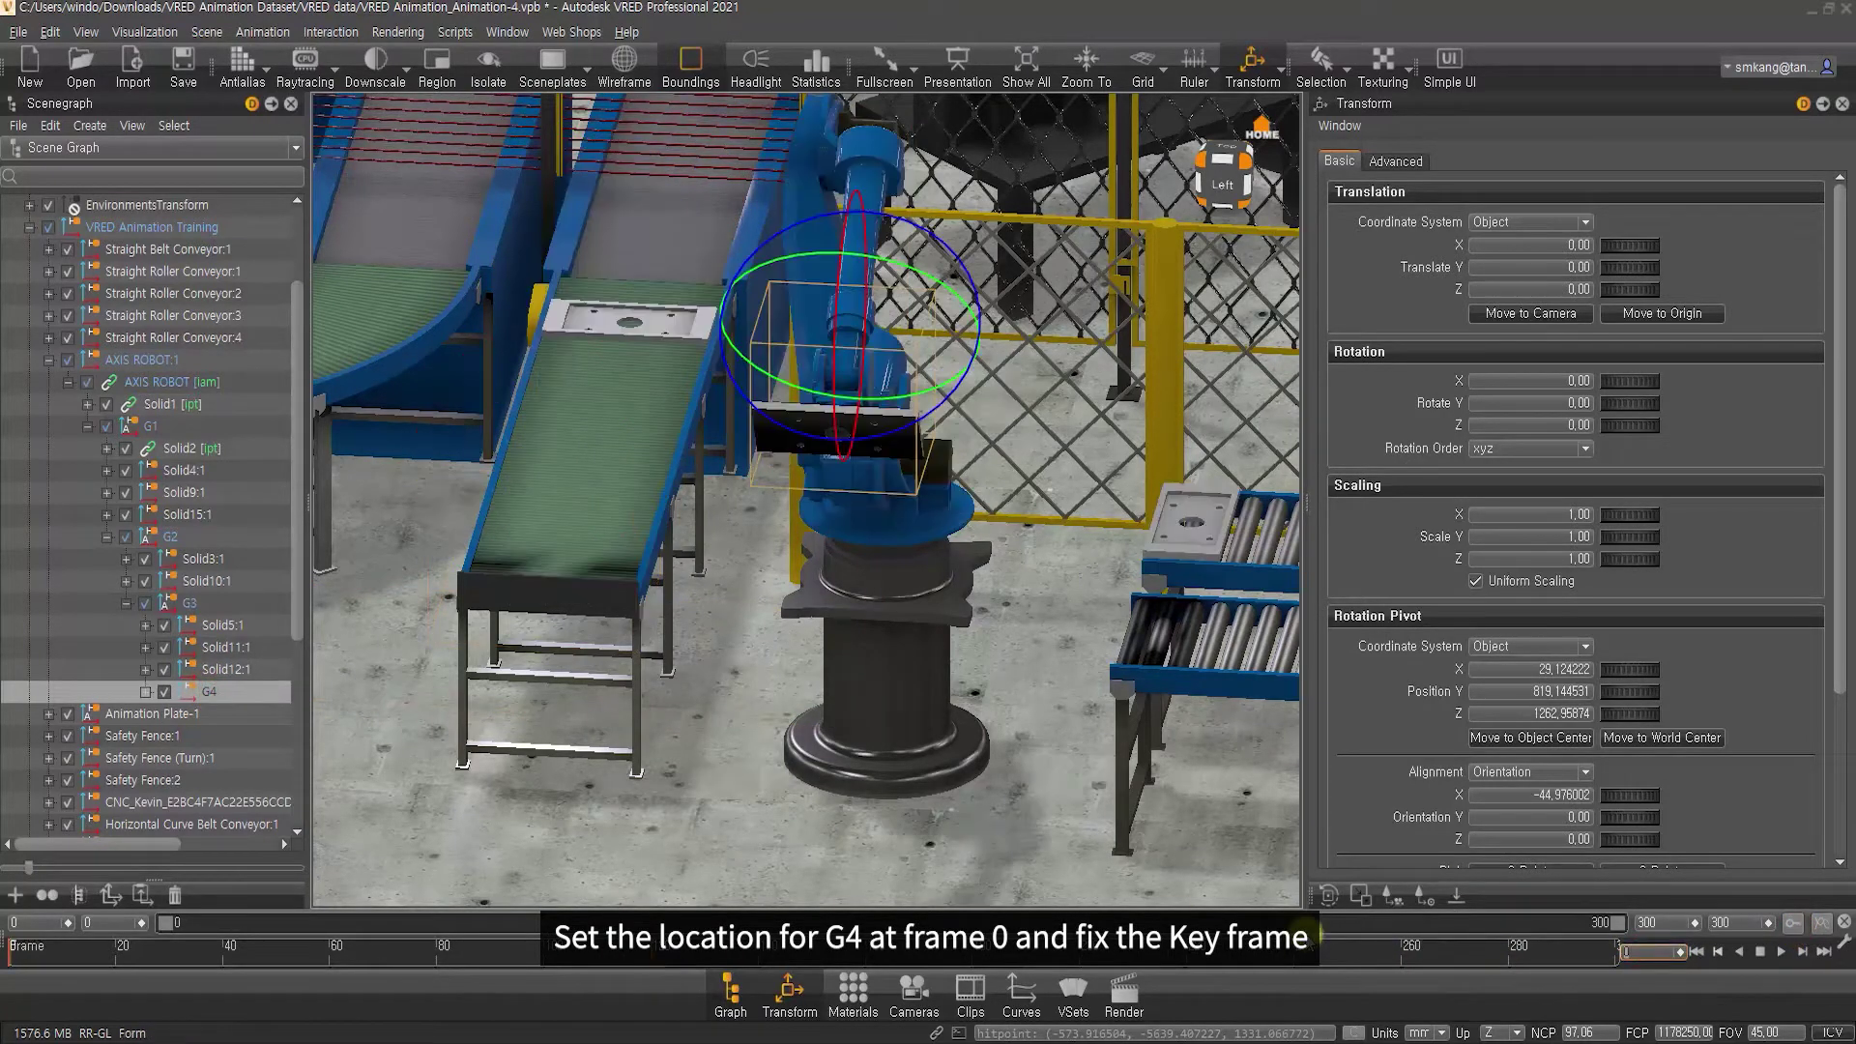
click(1791, 926)
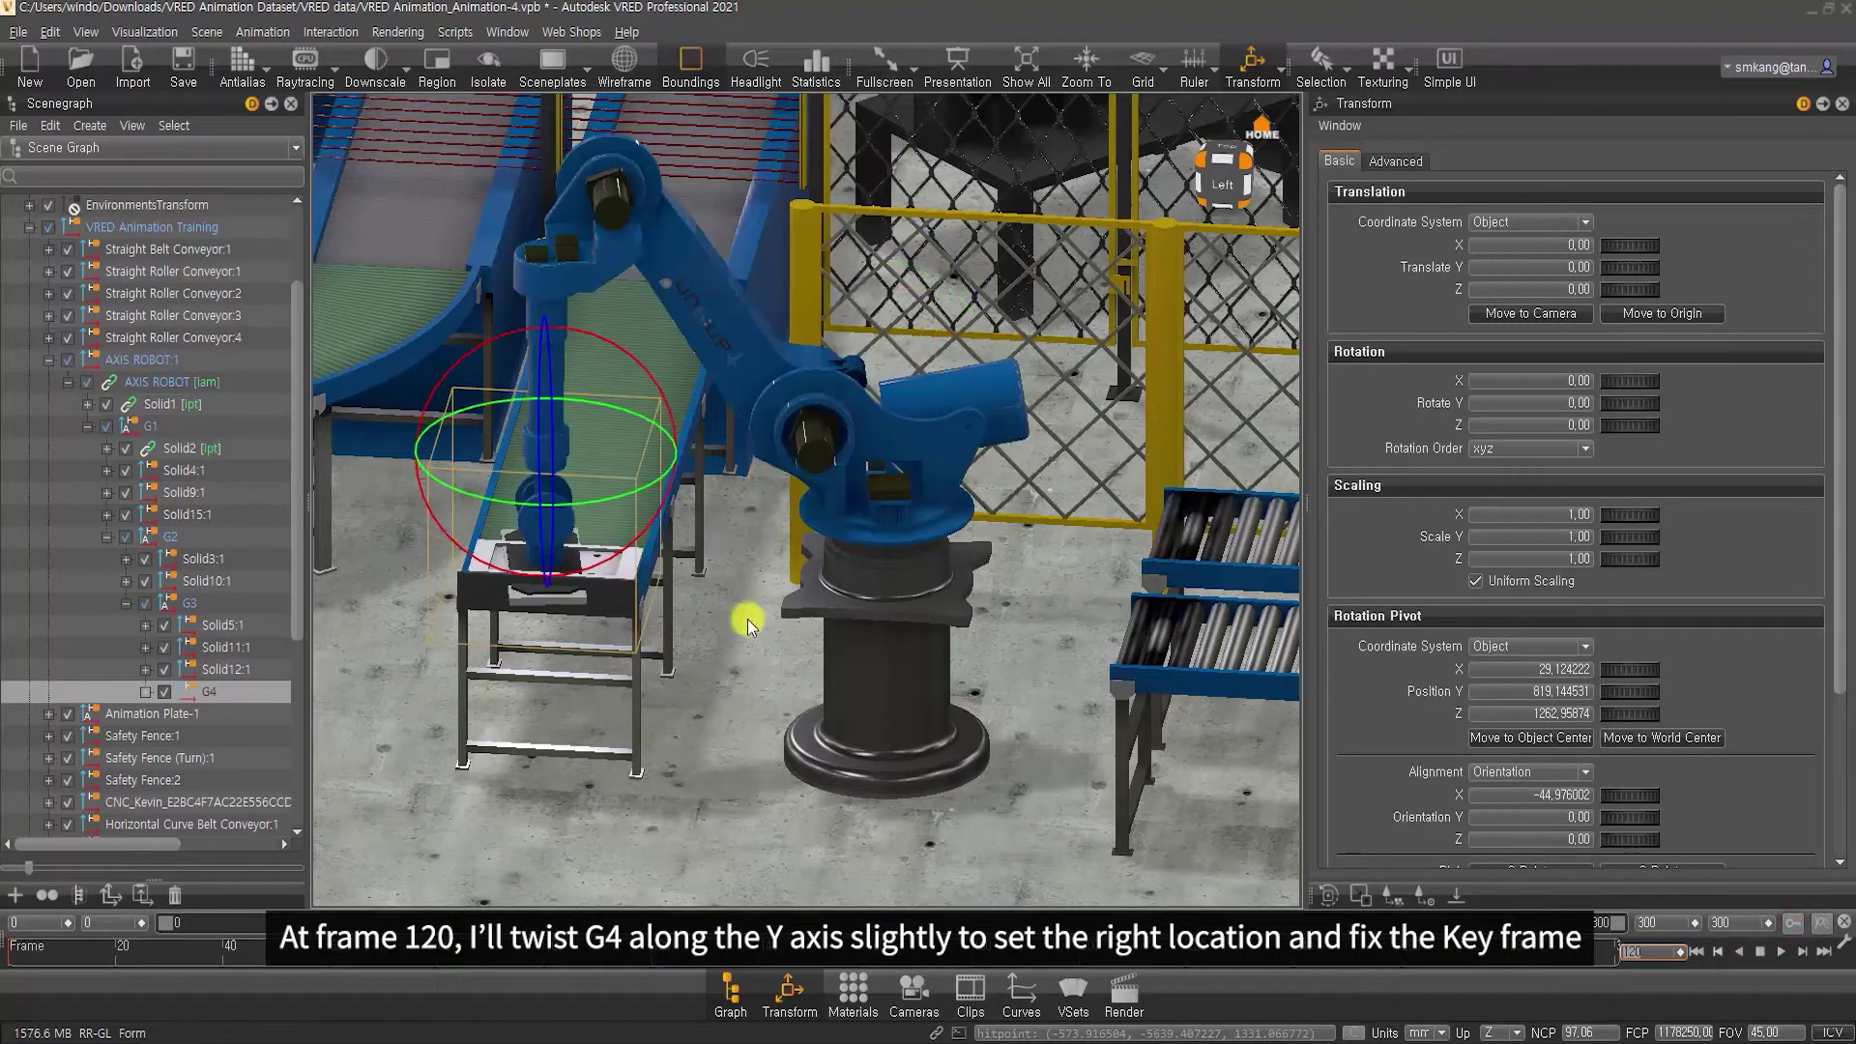
mouse_move(495, 501)
mouse_down()
mouse_move(649, 483)
mouse_move(567, 634)
mouse_up()
scroll(729, 489, up, 5)
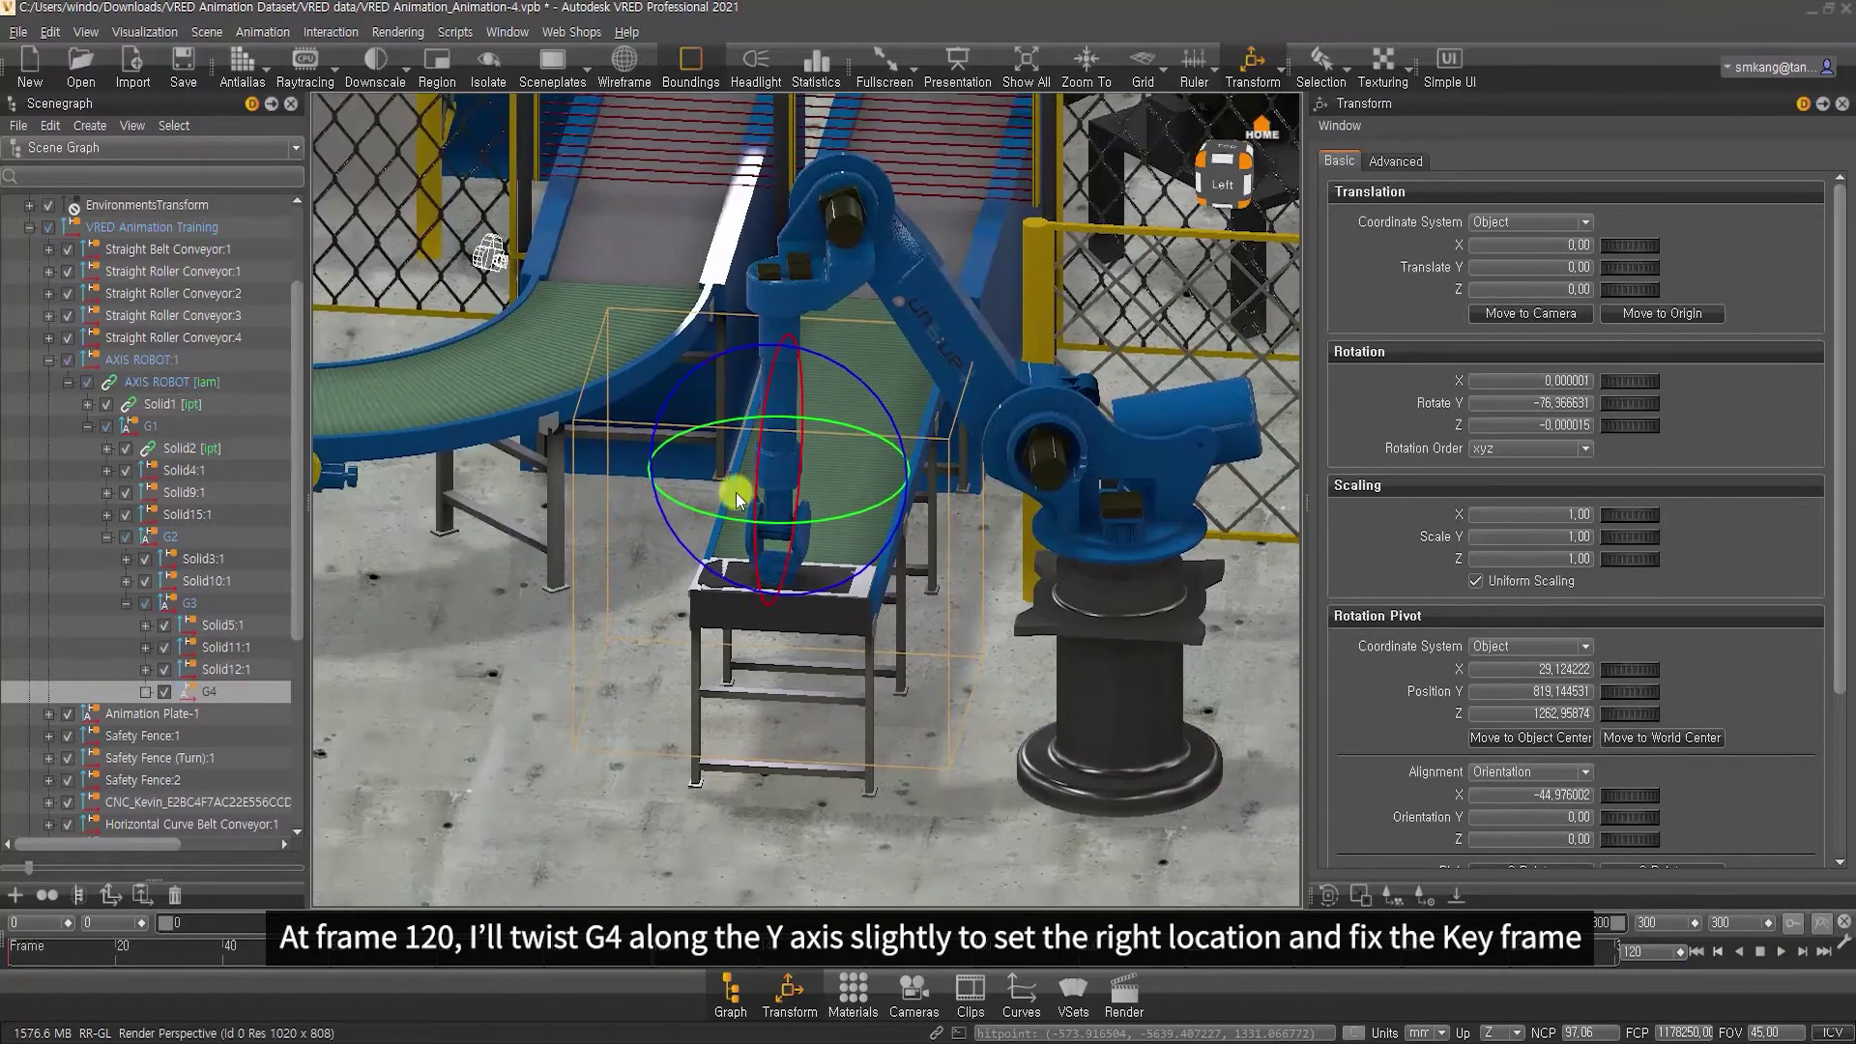
scroll(770, 838, up, 3)
drag(673, 485, 681, 495)
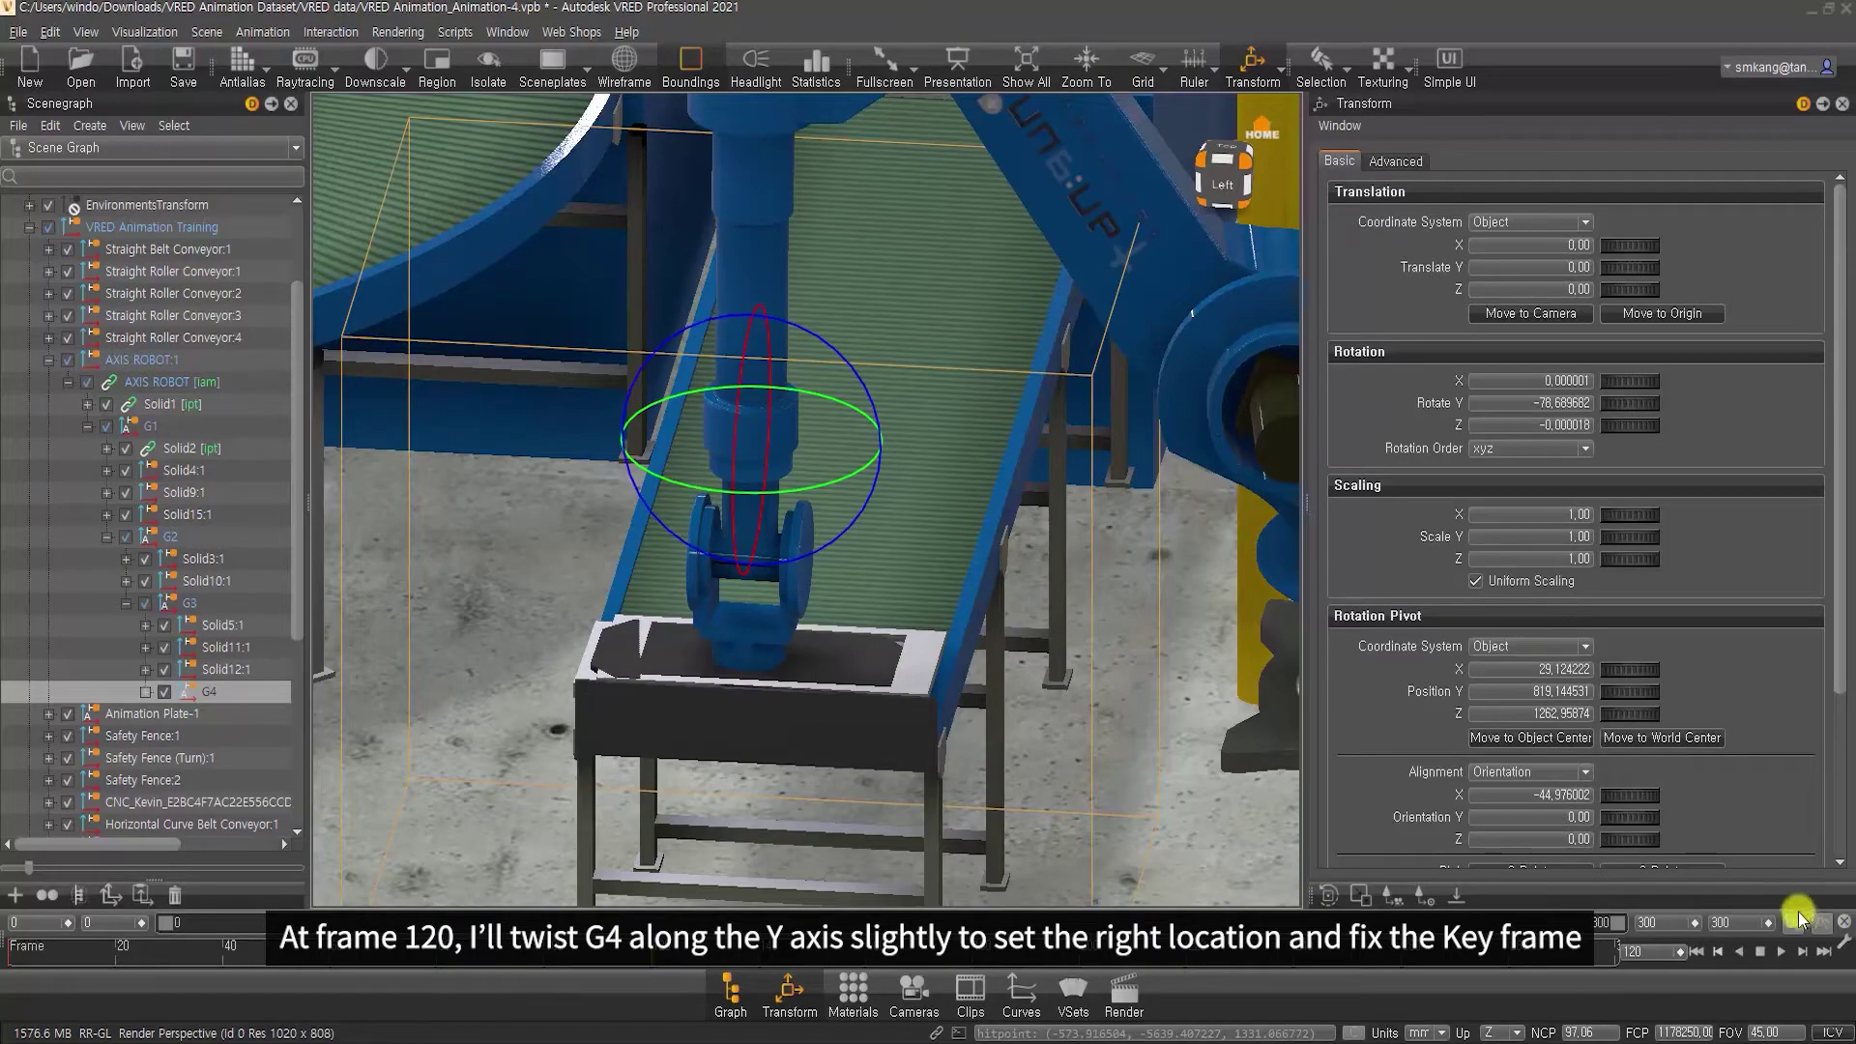
mouse_move(1088, 537)
mouse_down()
mouse_move(1056, 473)
mouse_move(758, 528)
mouse_move(1046, 532)
mouse_move(1023, 657)
mouse_move(967, 557)
mouse_up()
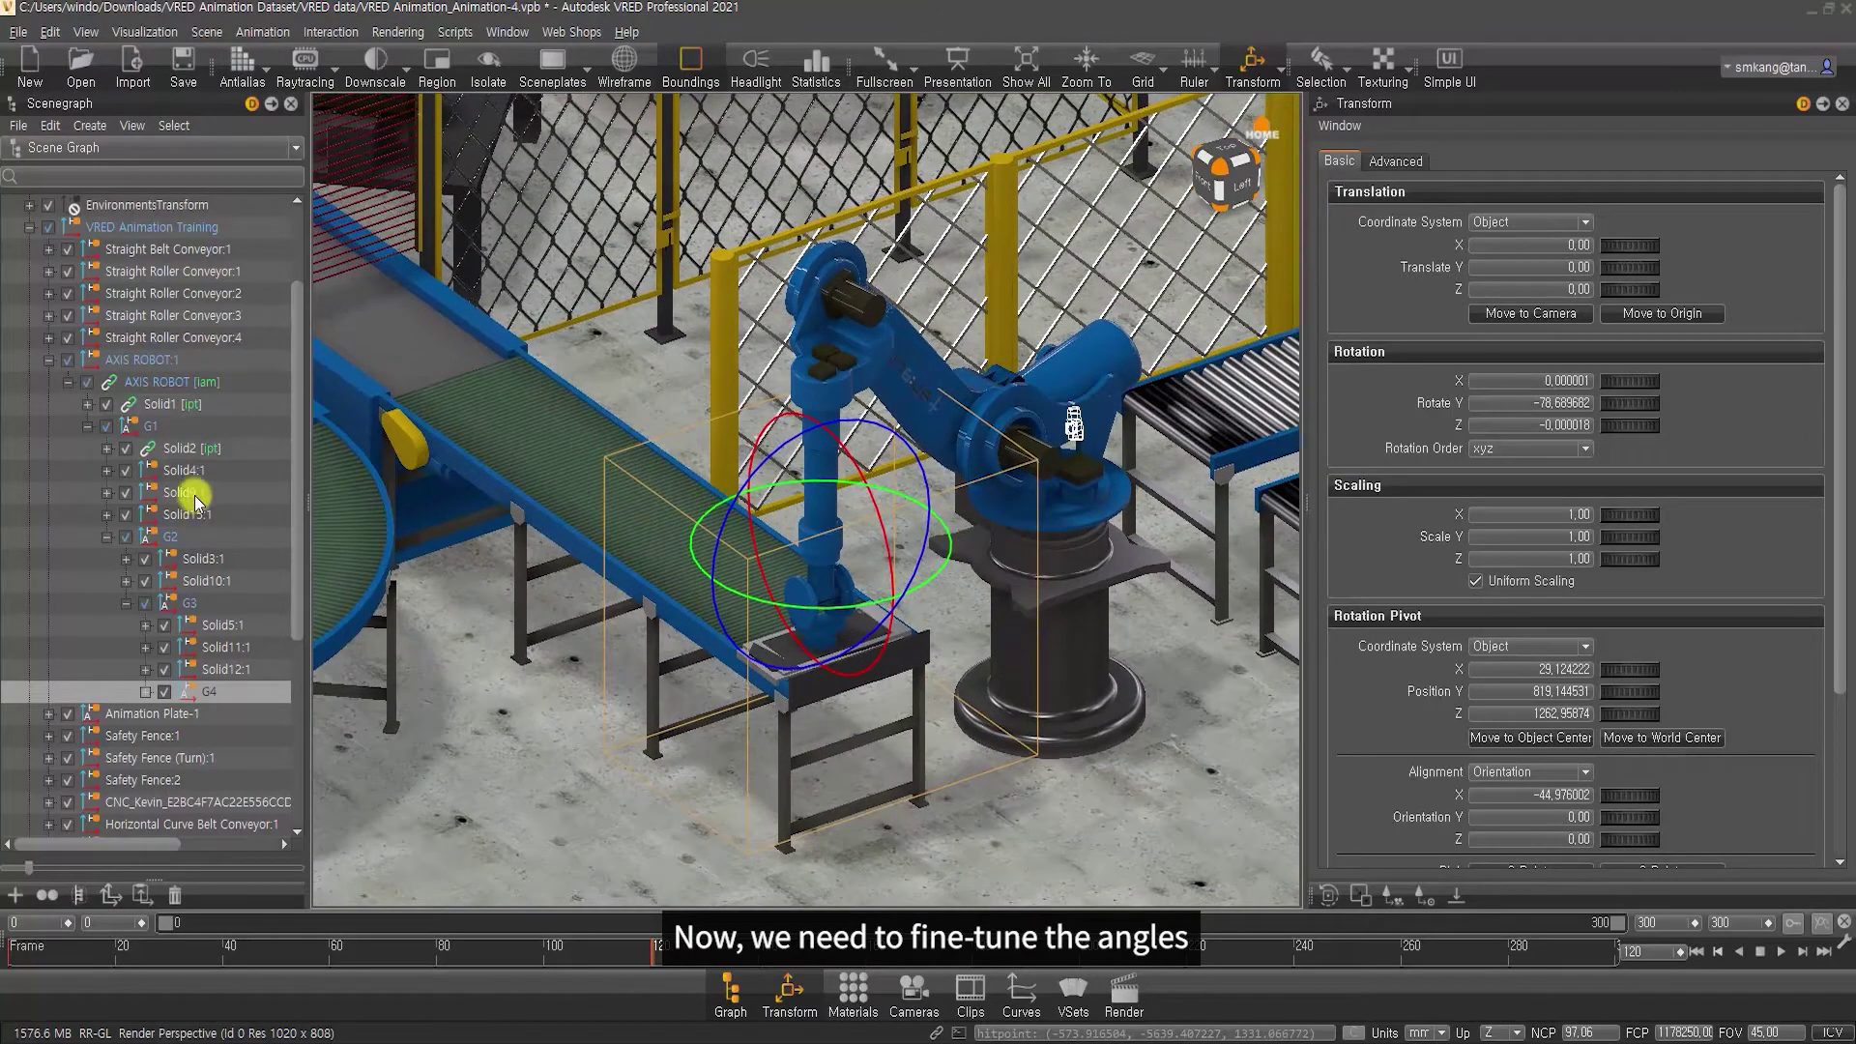
At frame 120, ease G2's tilt to X -56.91 and G3's to X 11.20
click(171, 536)
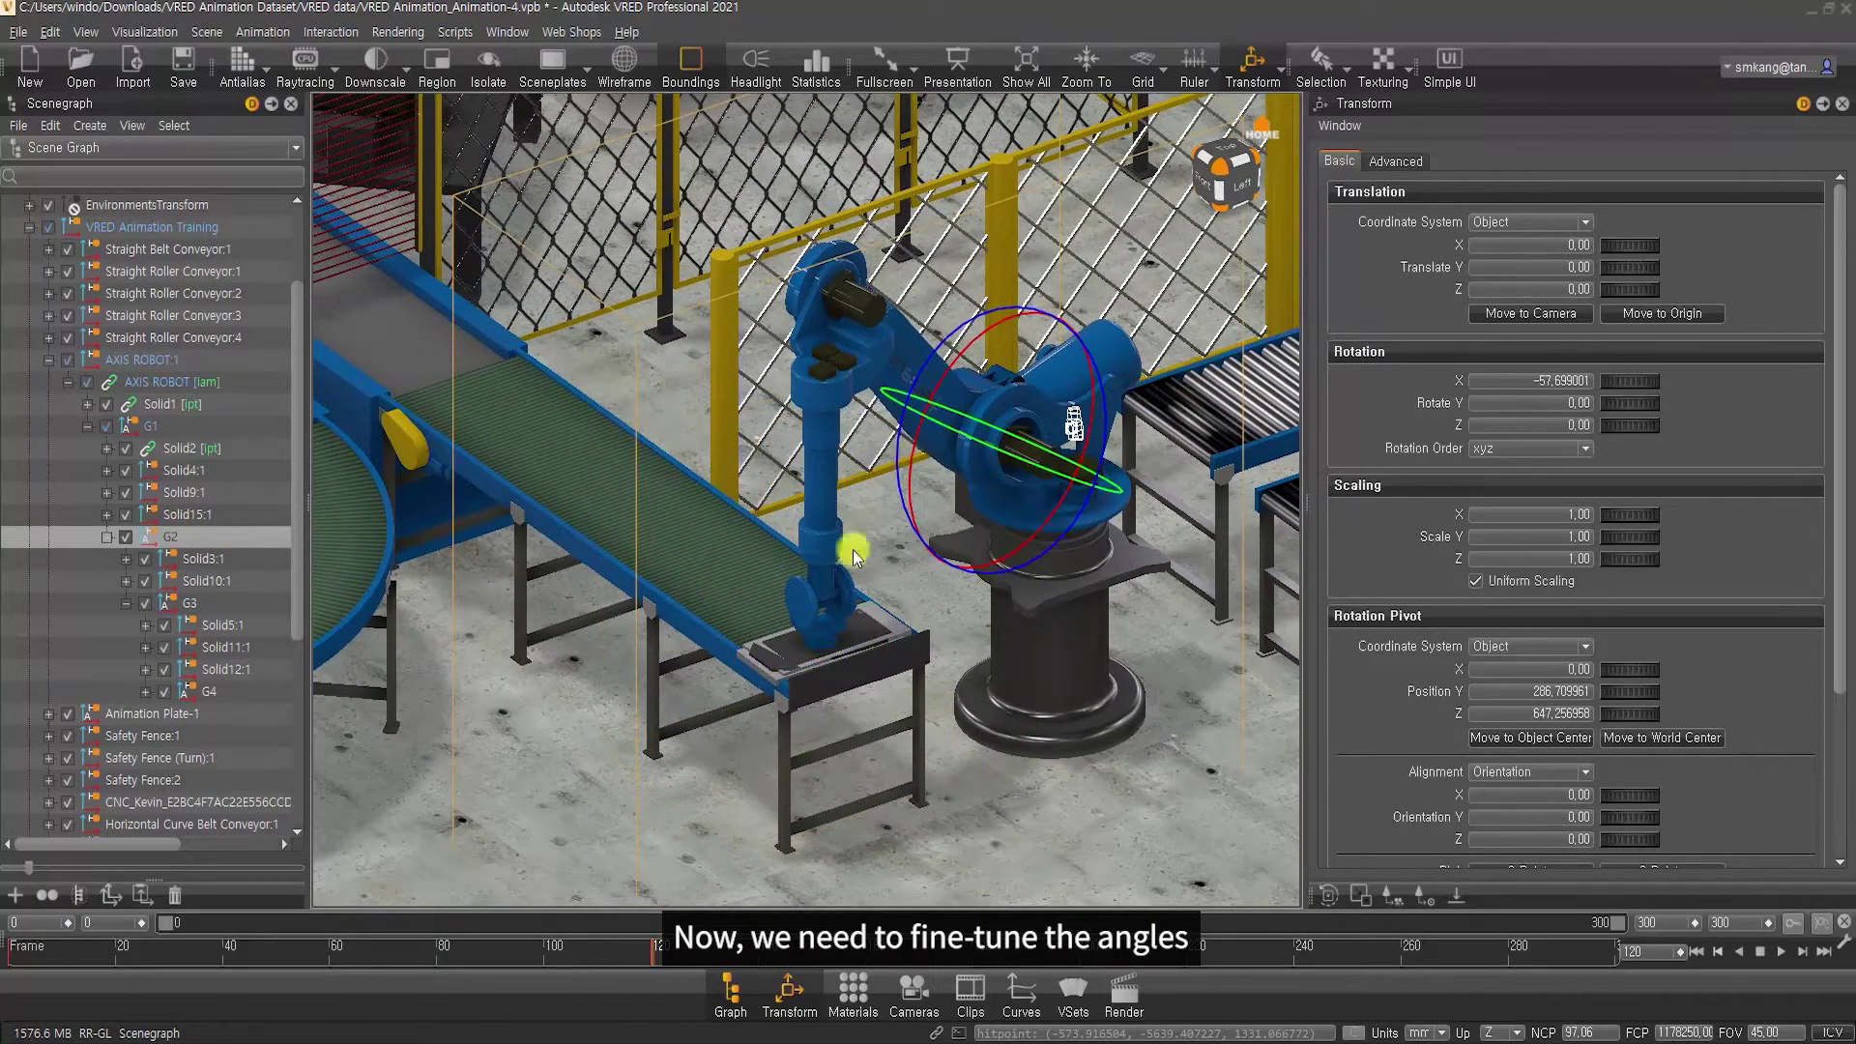
drag(949, 729, 538, 588)
mouse_move(1056, 362)
mouse_down()
mouse_move(884, 460)
mouse_move(1005, 329)
mouse_move(973, 334)
mouse_up()
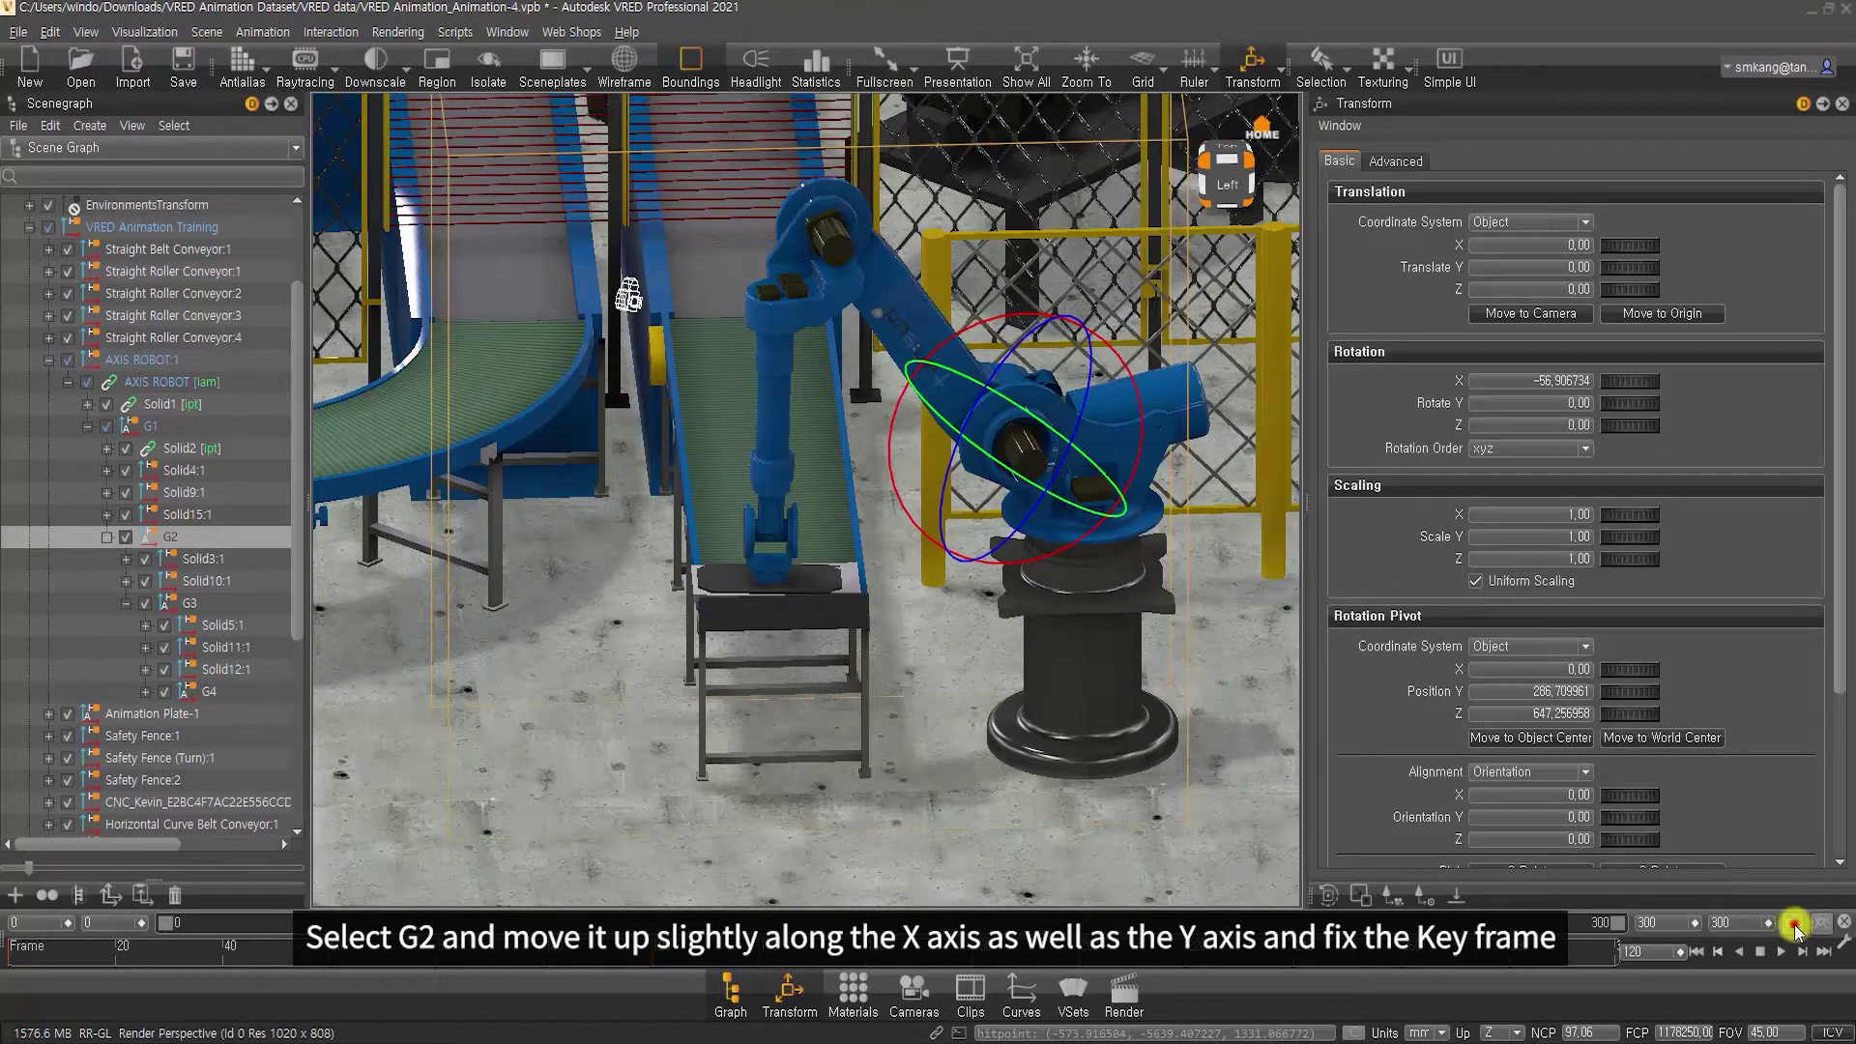
click(193, 602)
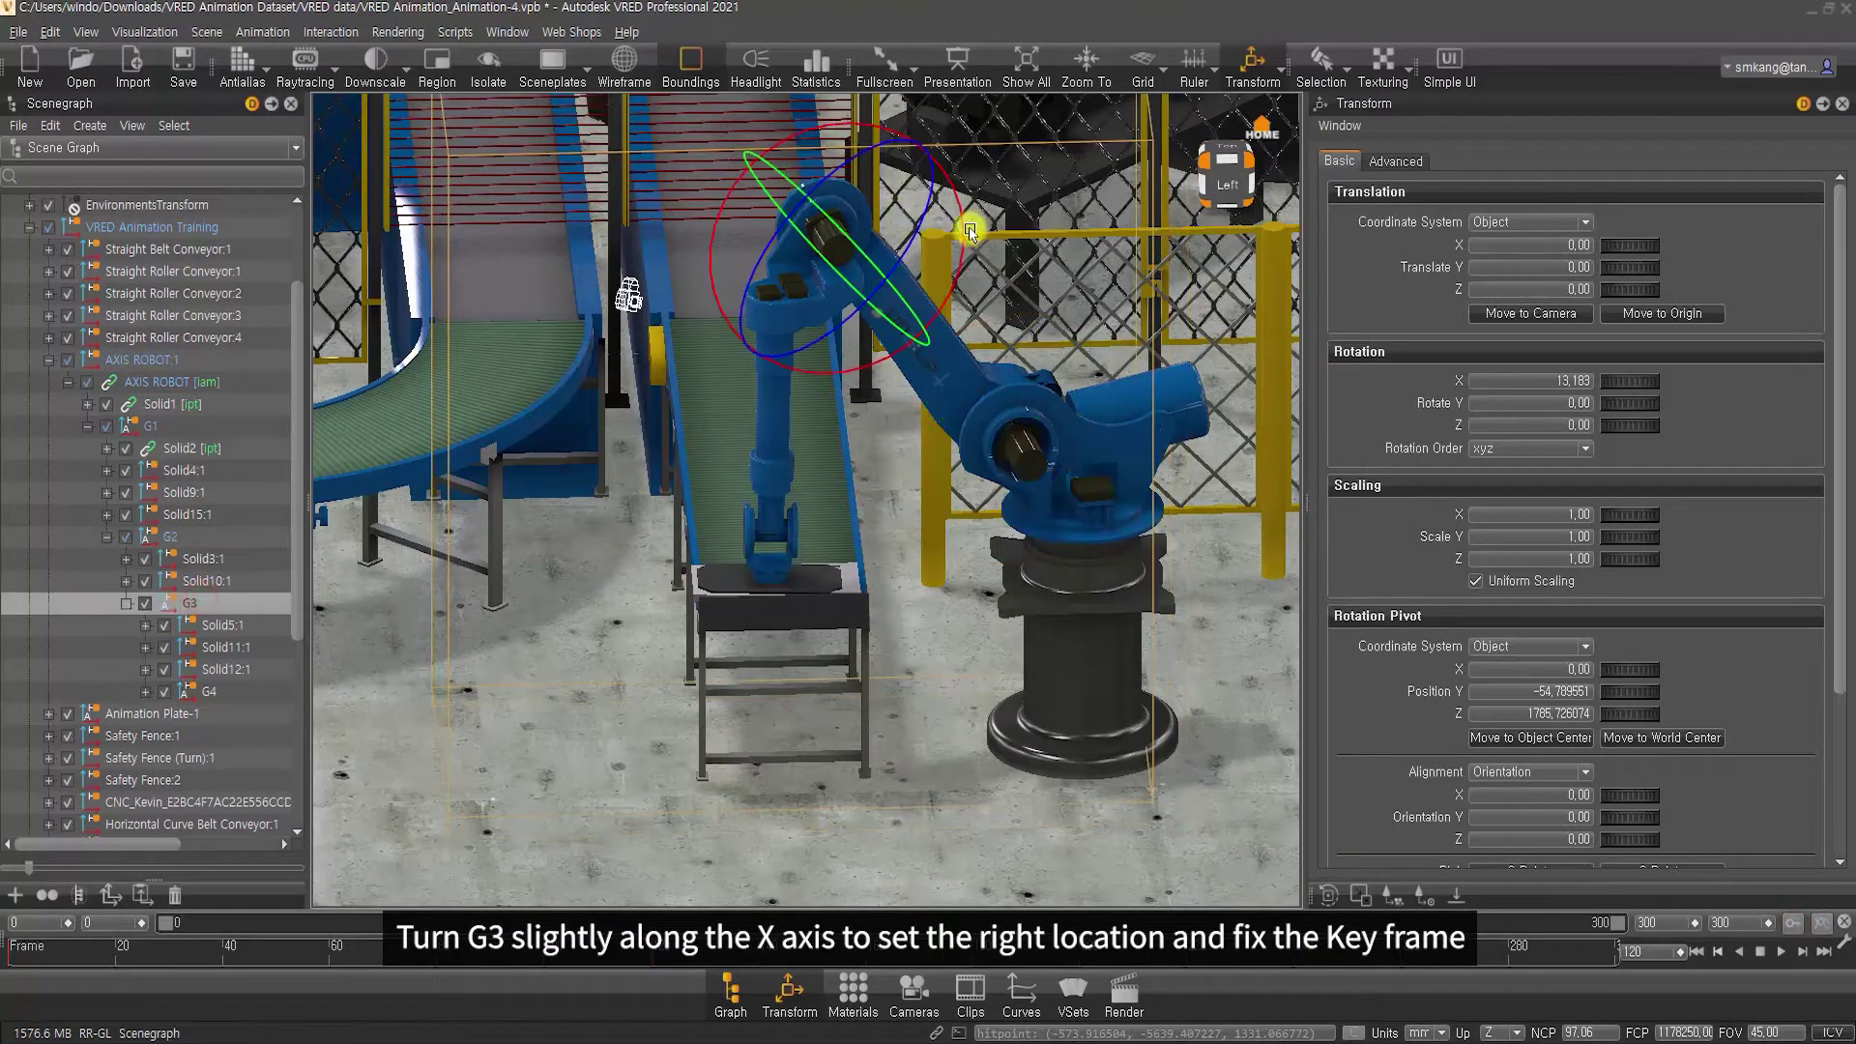
drag(955, 224, 963, 230)
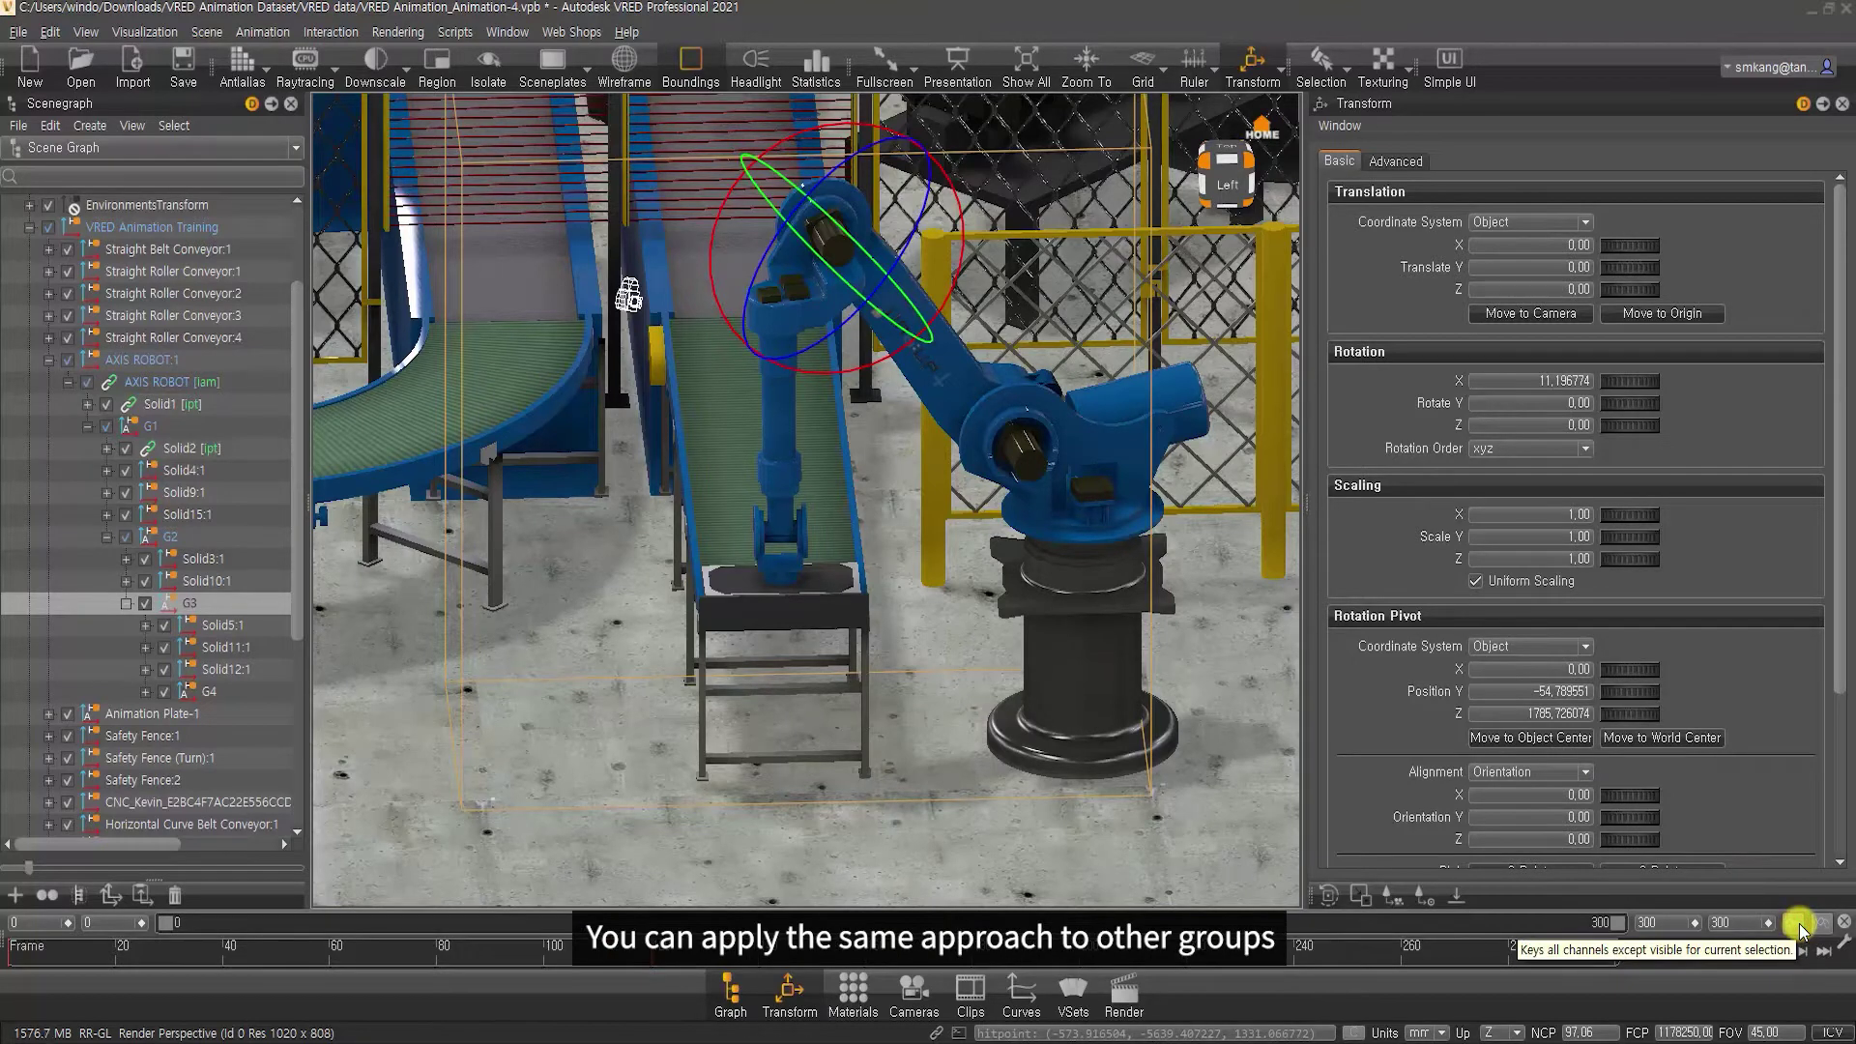
click(154, 428)
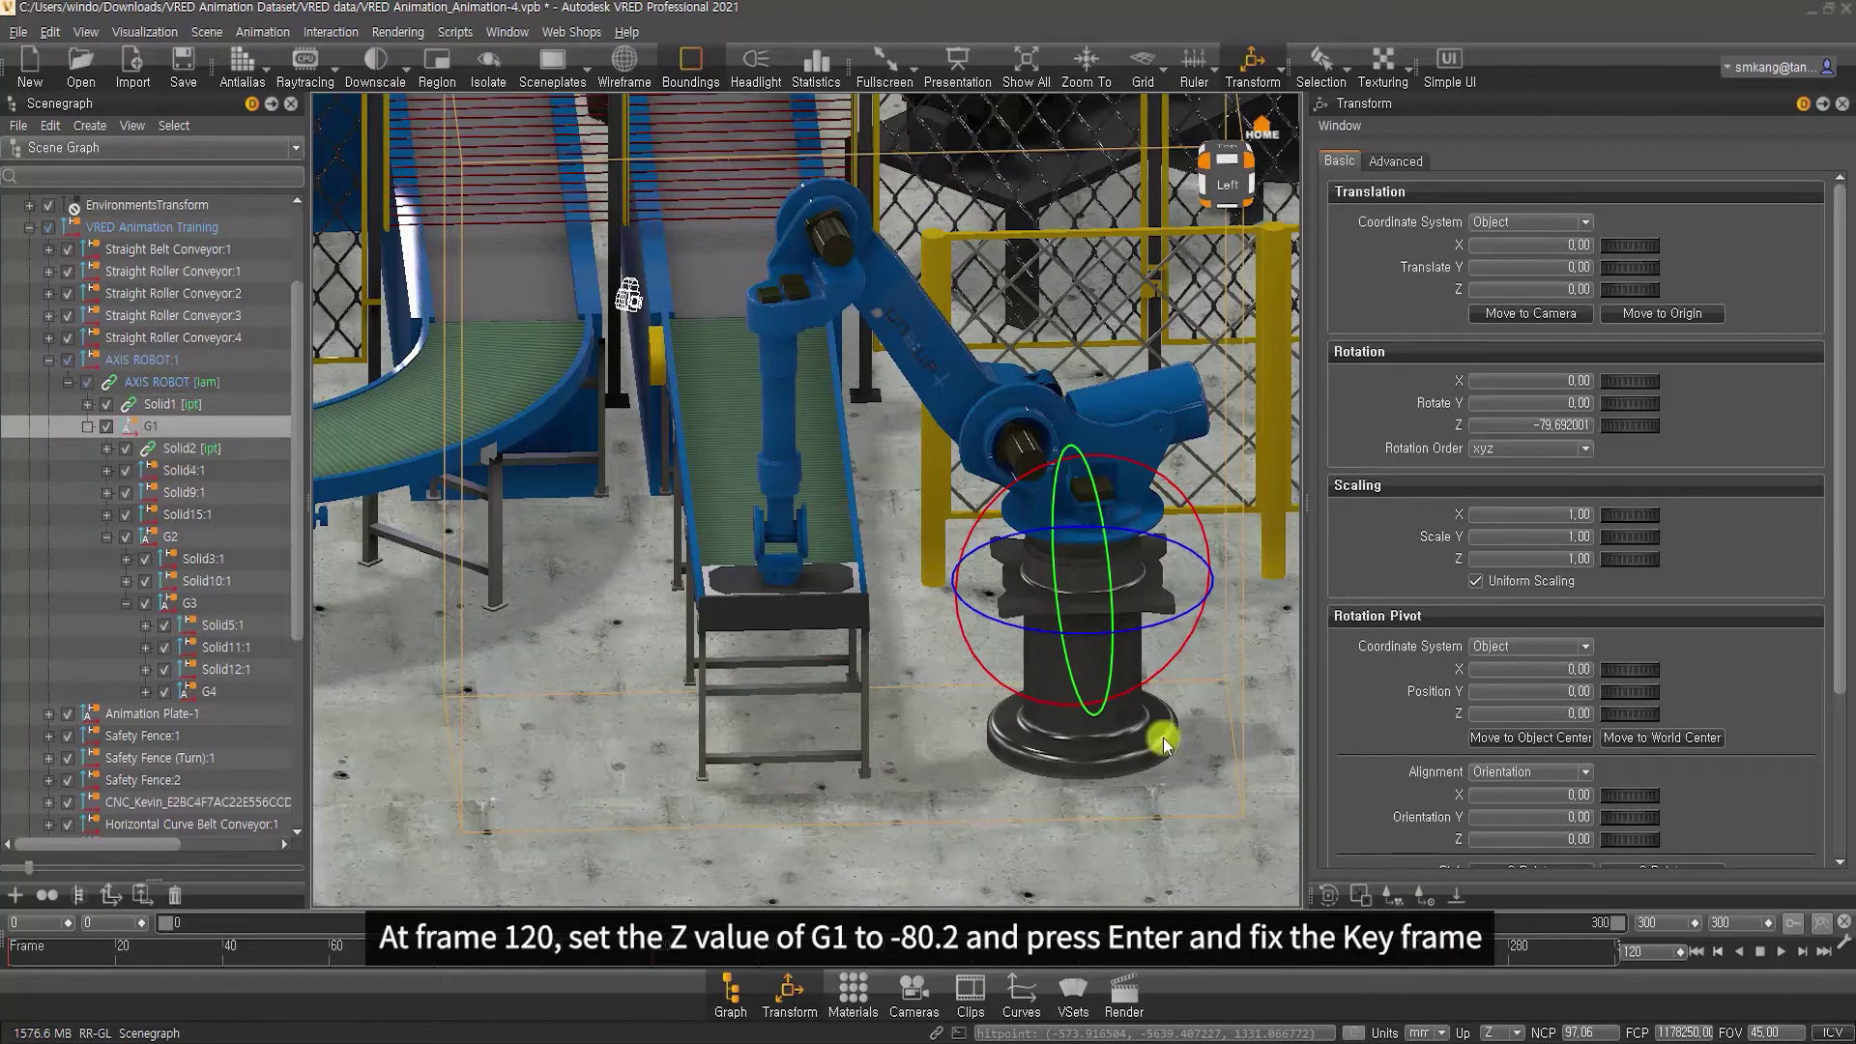
Type exact angles for G1 Rotate Z -80.2 and G2 Rotate X -56.4
double_click(1490, 426)
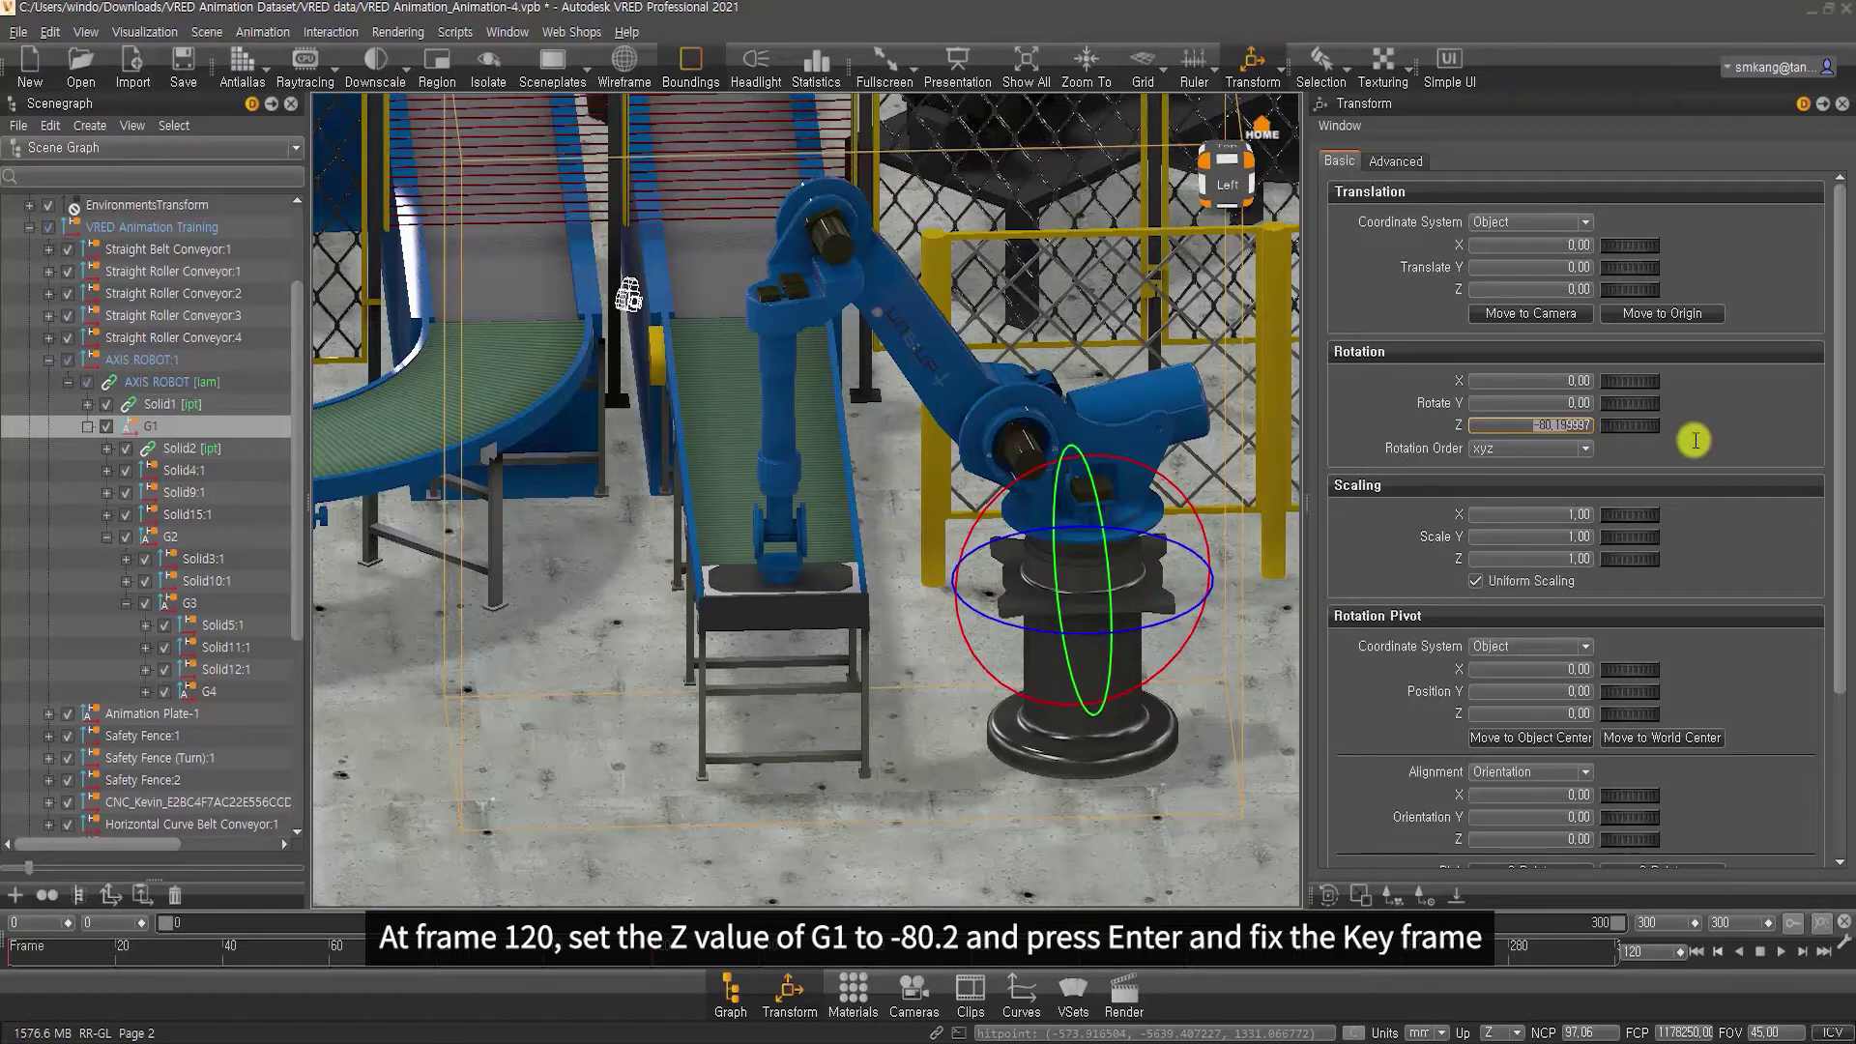
key(Return)
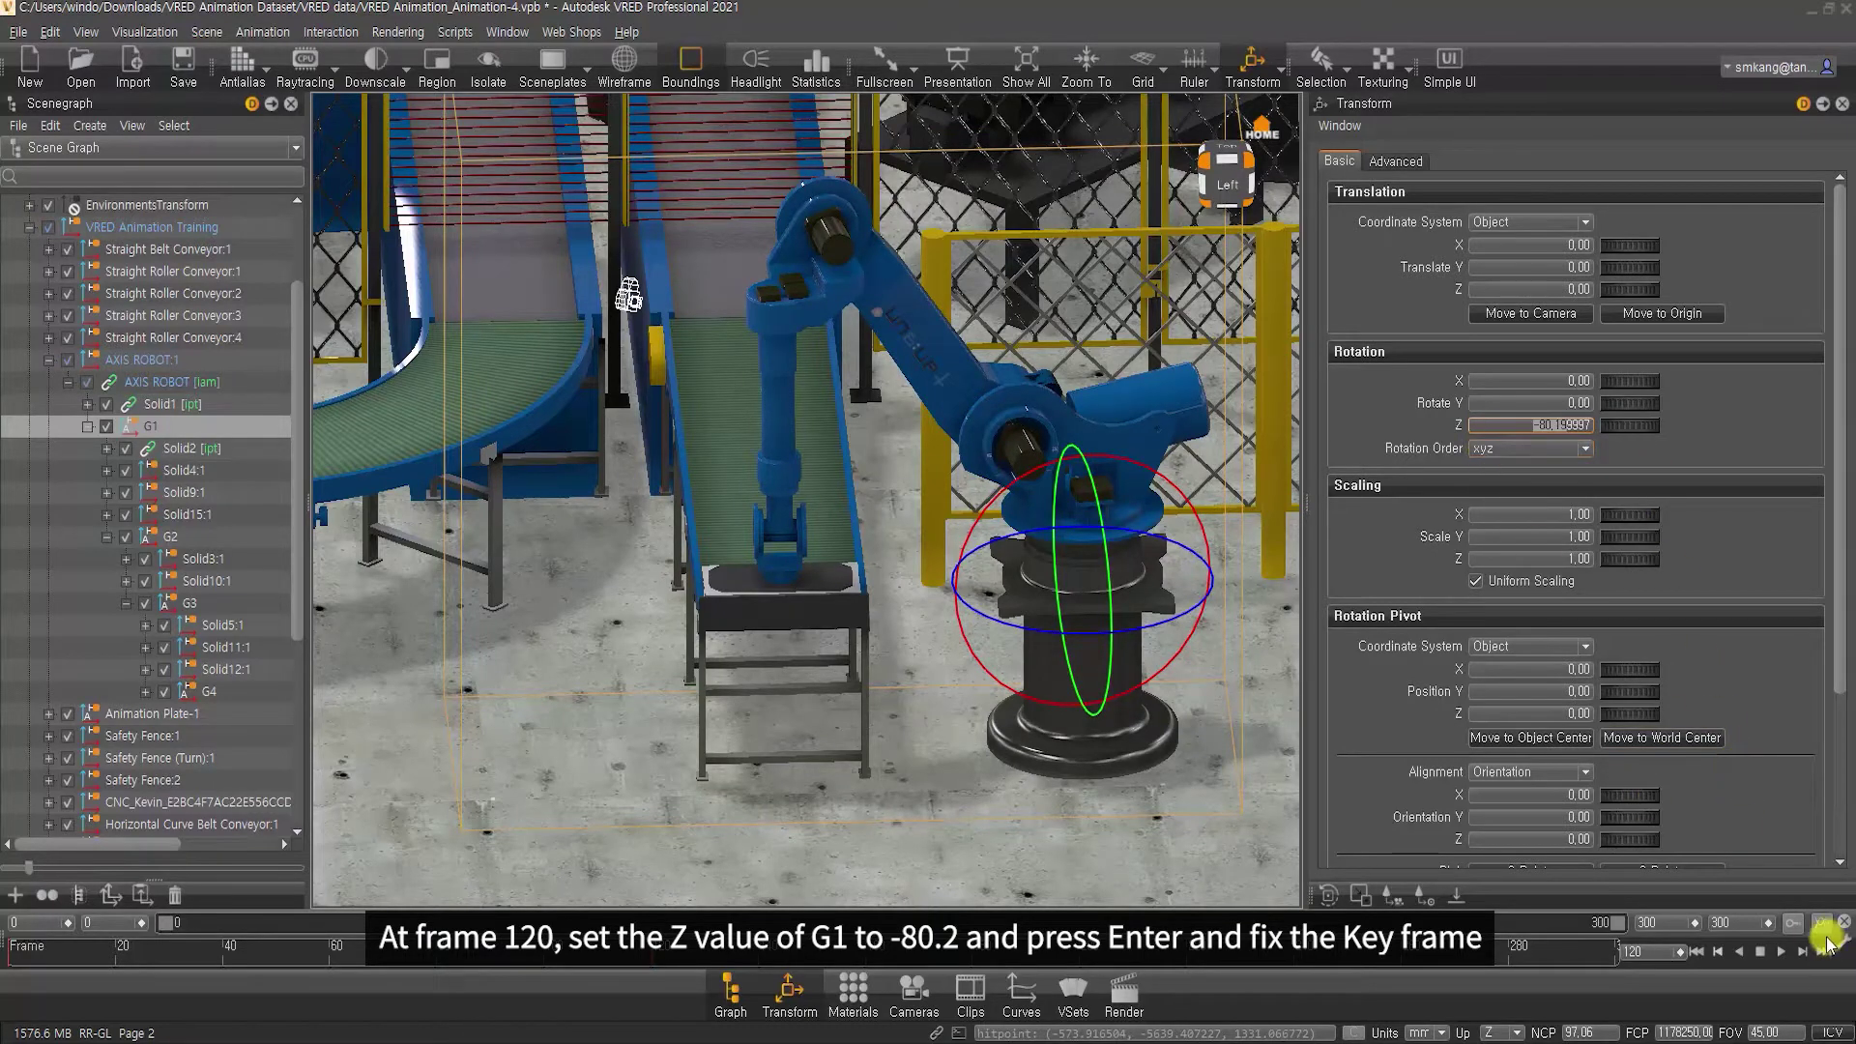
click(177, 537)
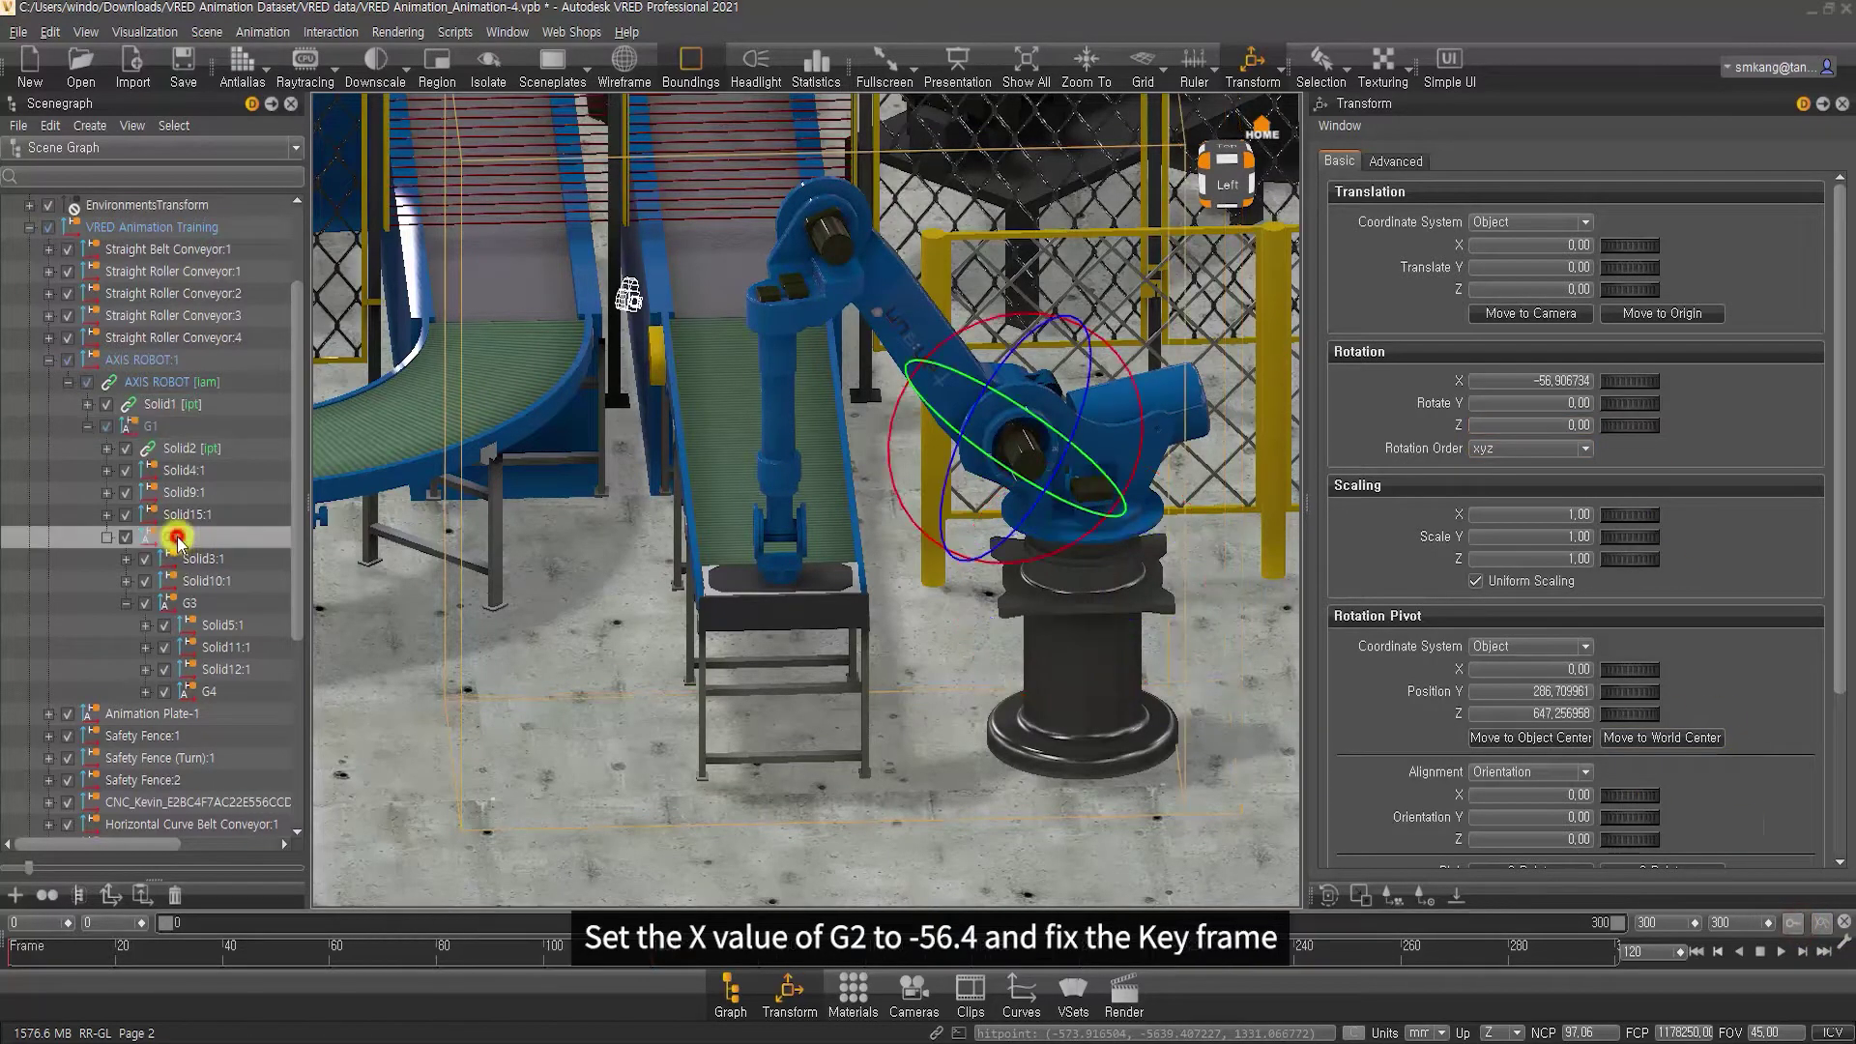
click(1525, 380)
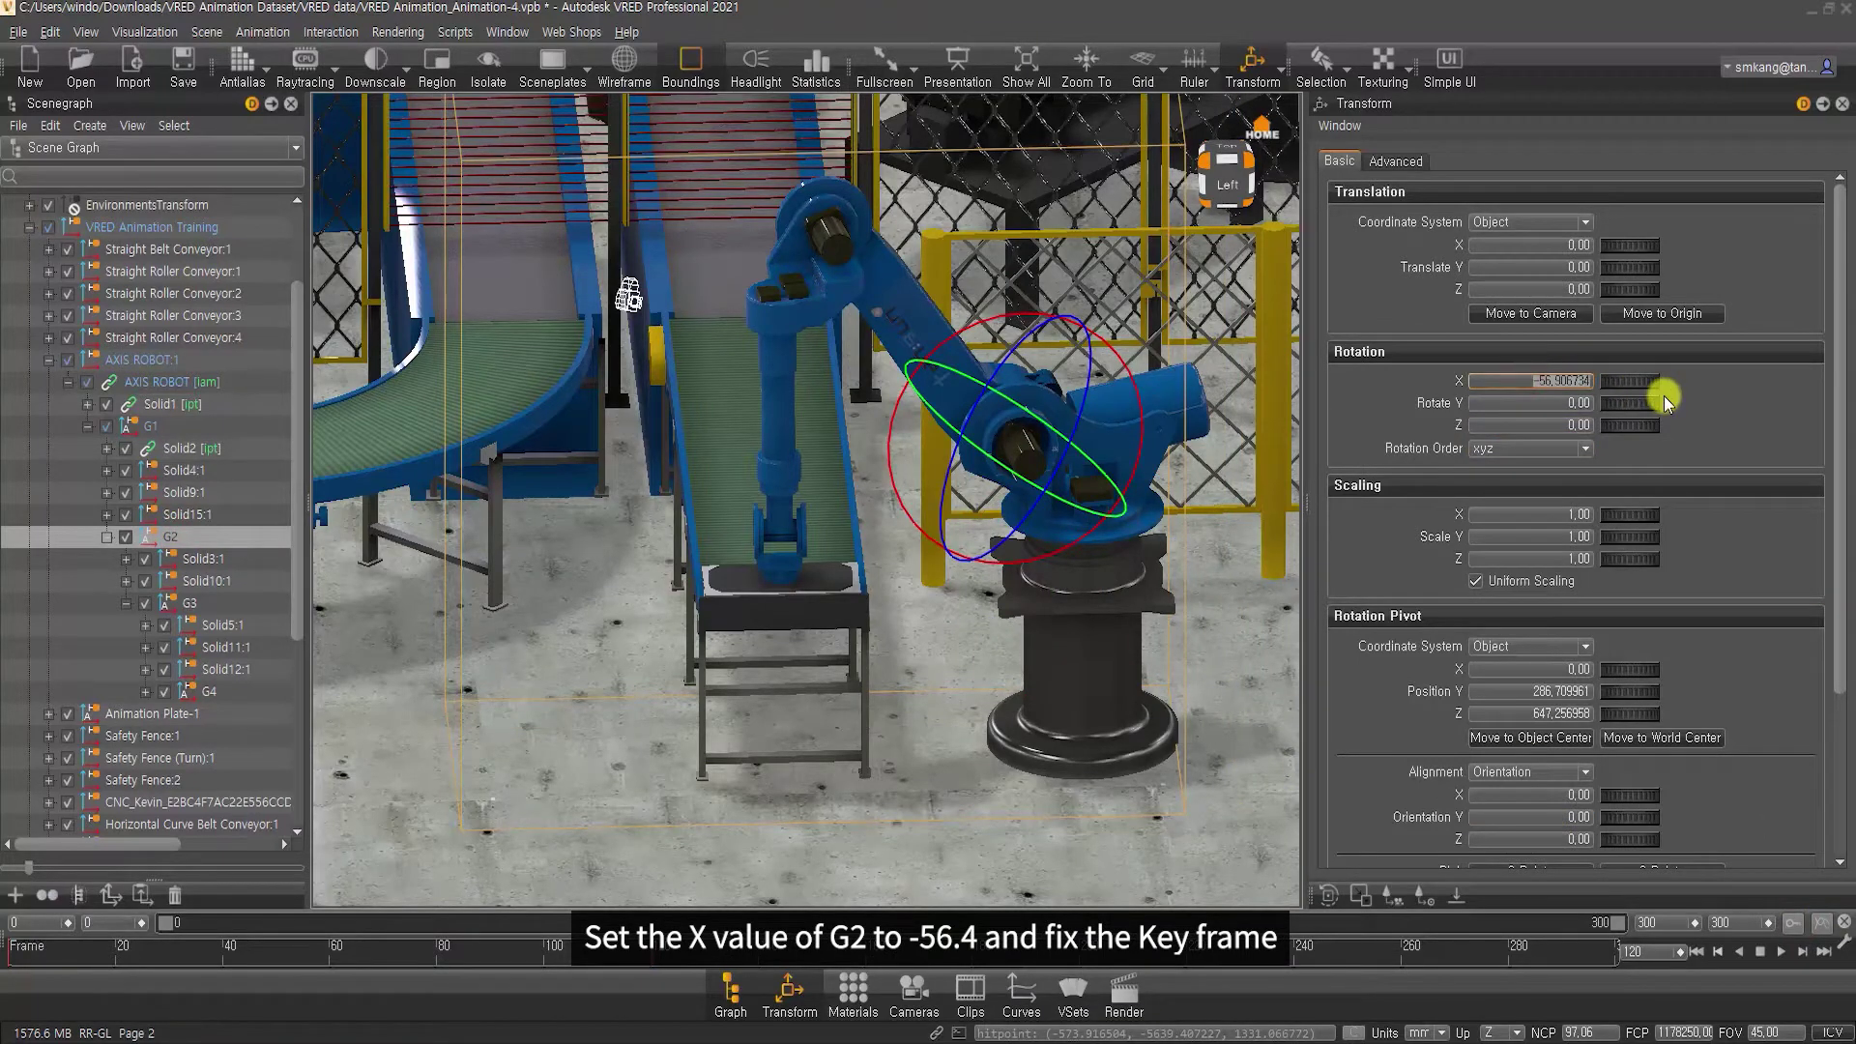
text(-56,4)
key(Return)
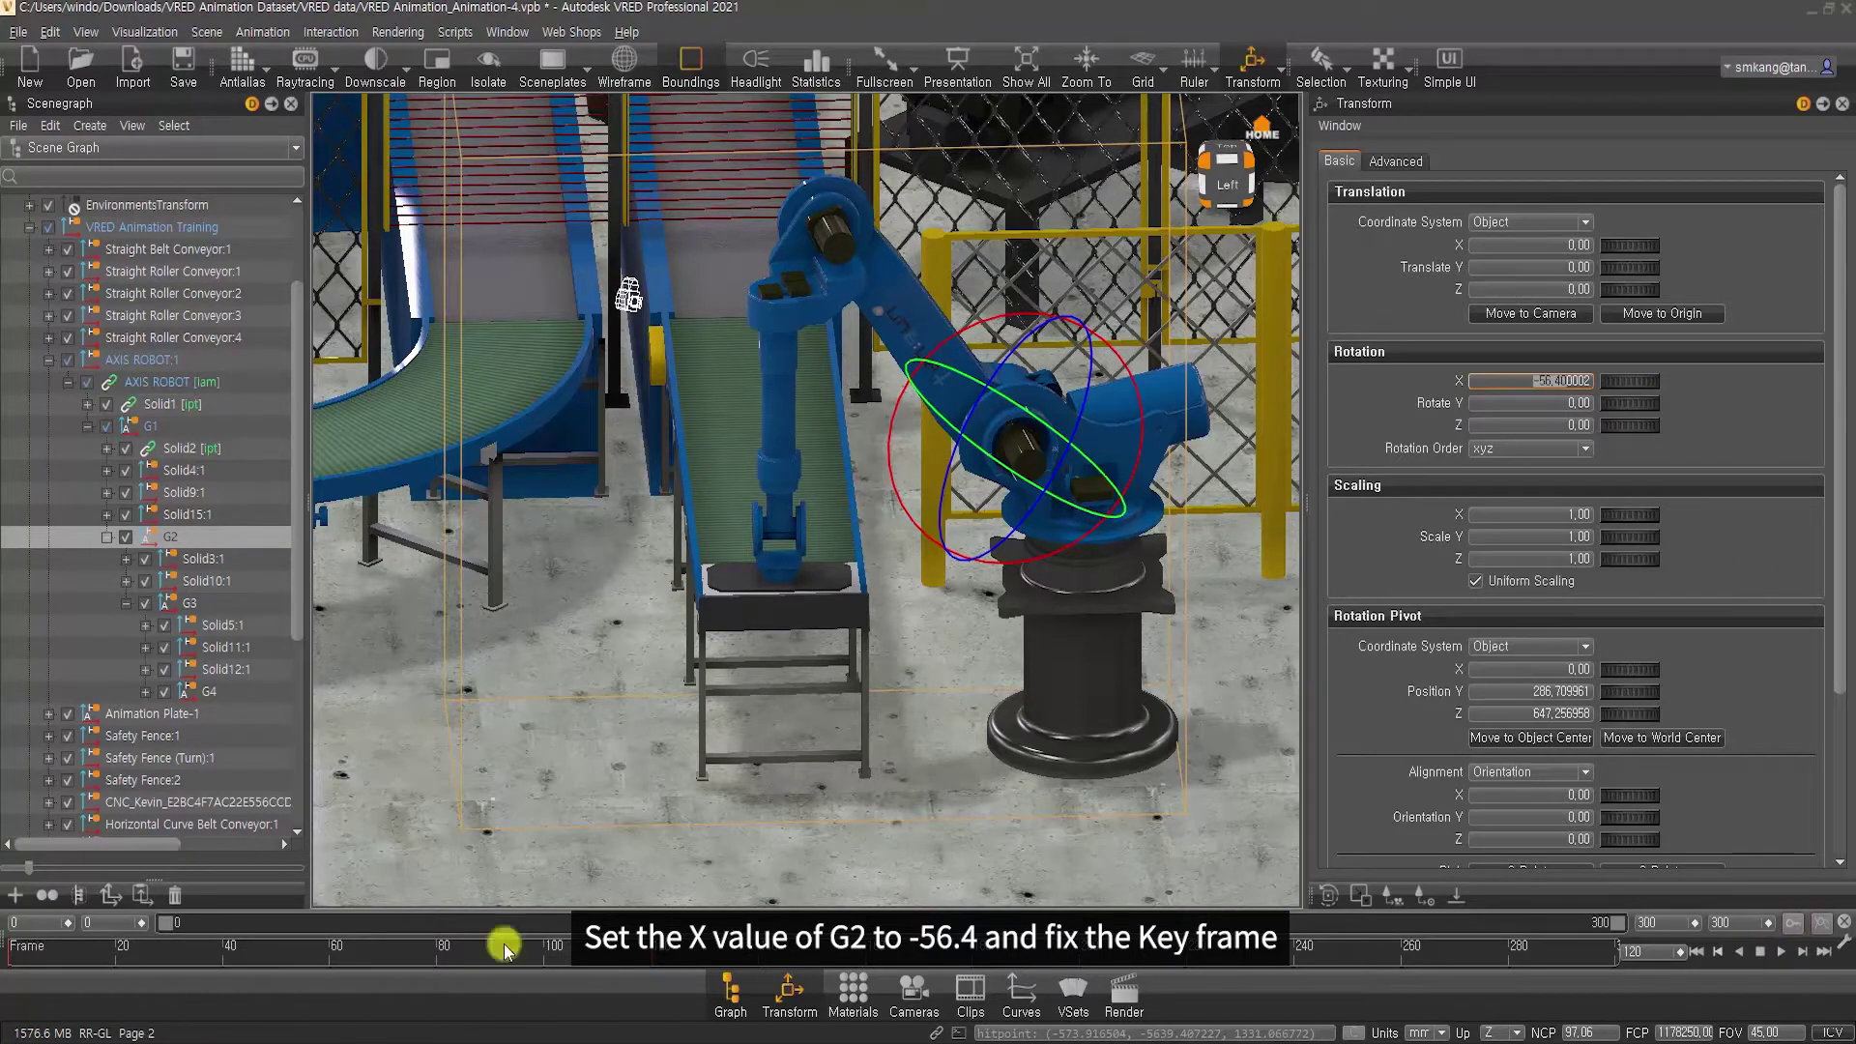
Set G3 Rotate X to 11 and G4 Rotate Y to -79.9, then zoom in on the plate
click(188, 602)
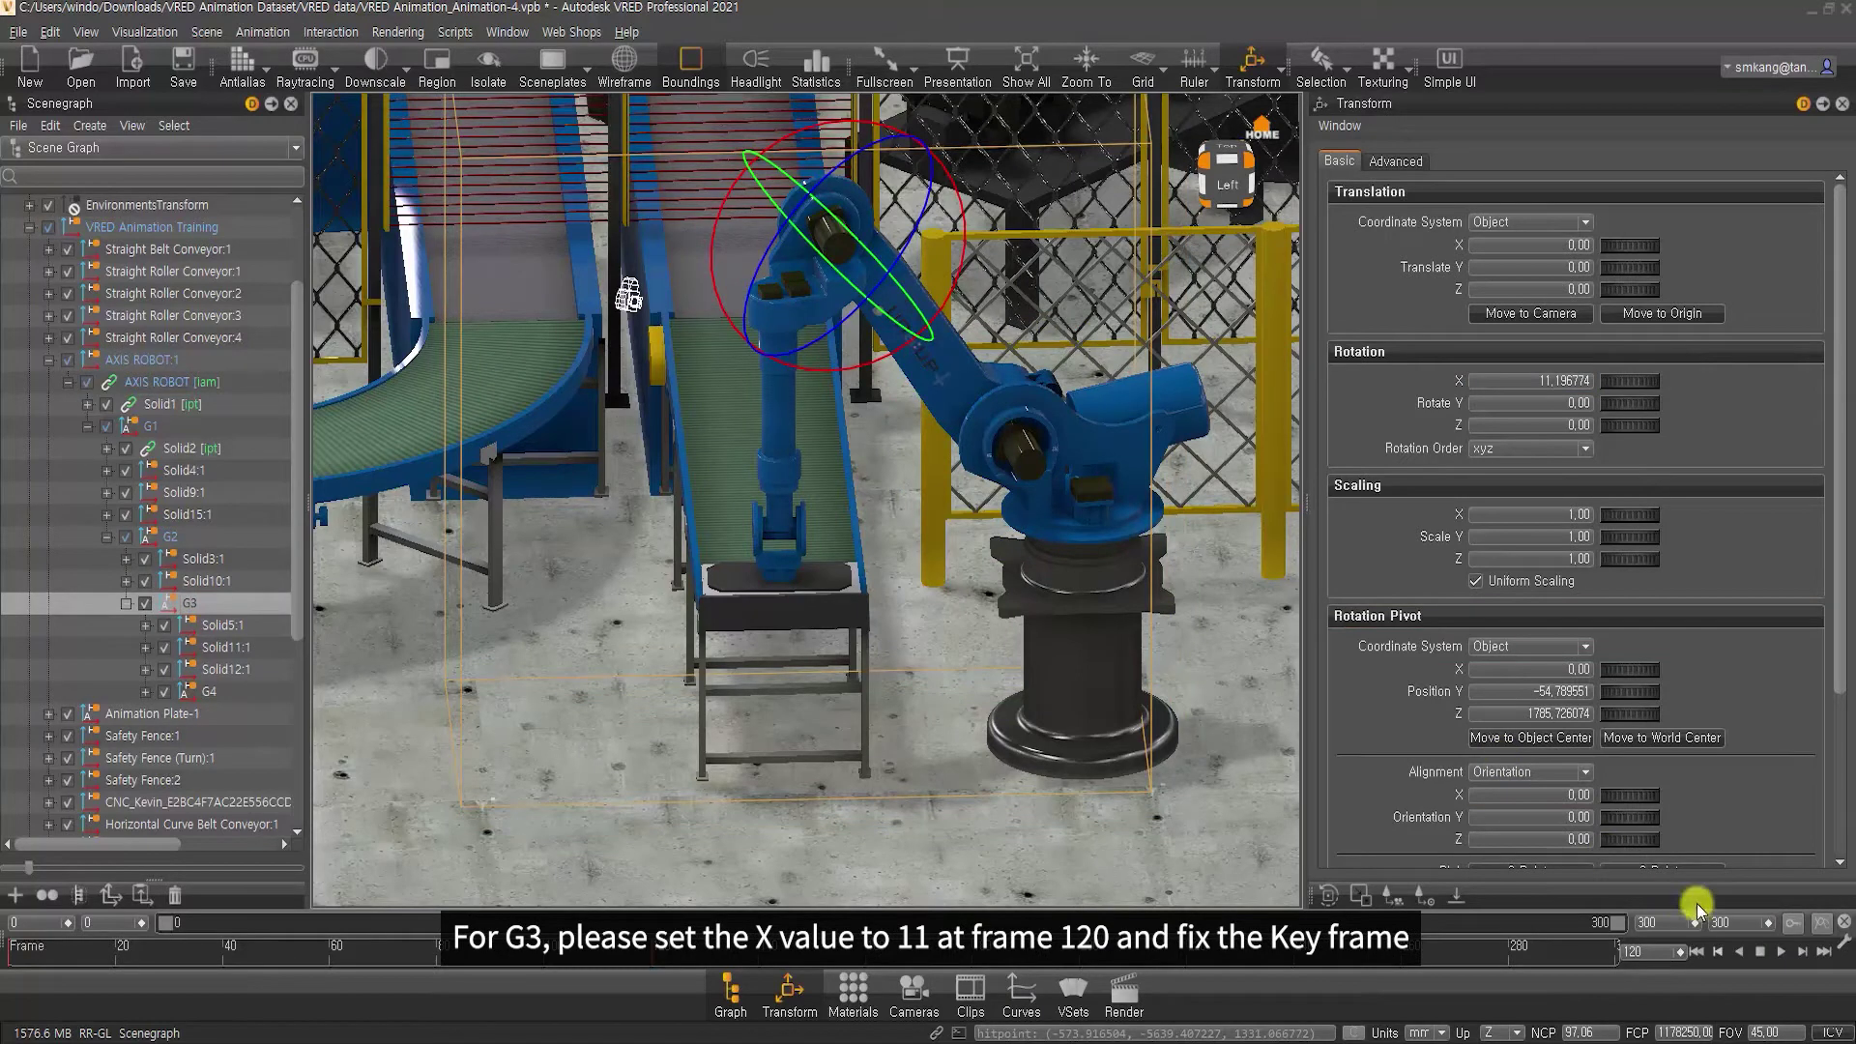
click(1522, 382)
drag(1522, 383, 1602, 381)
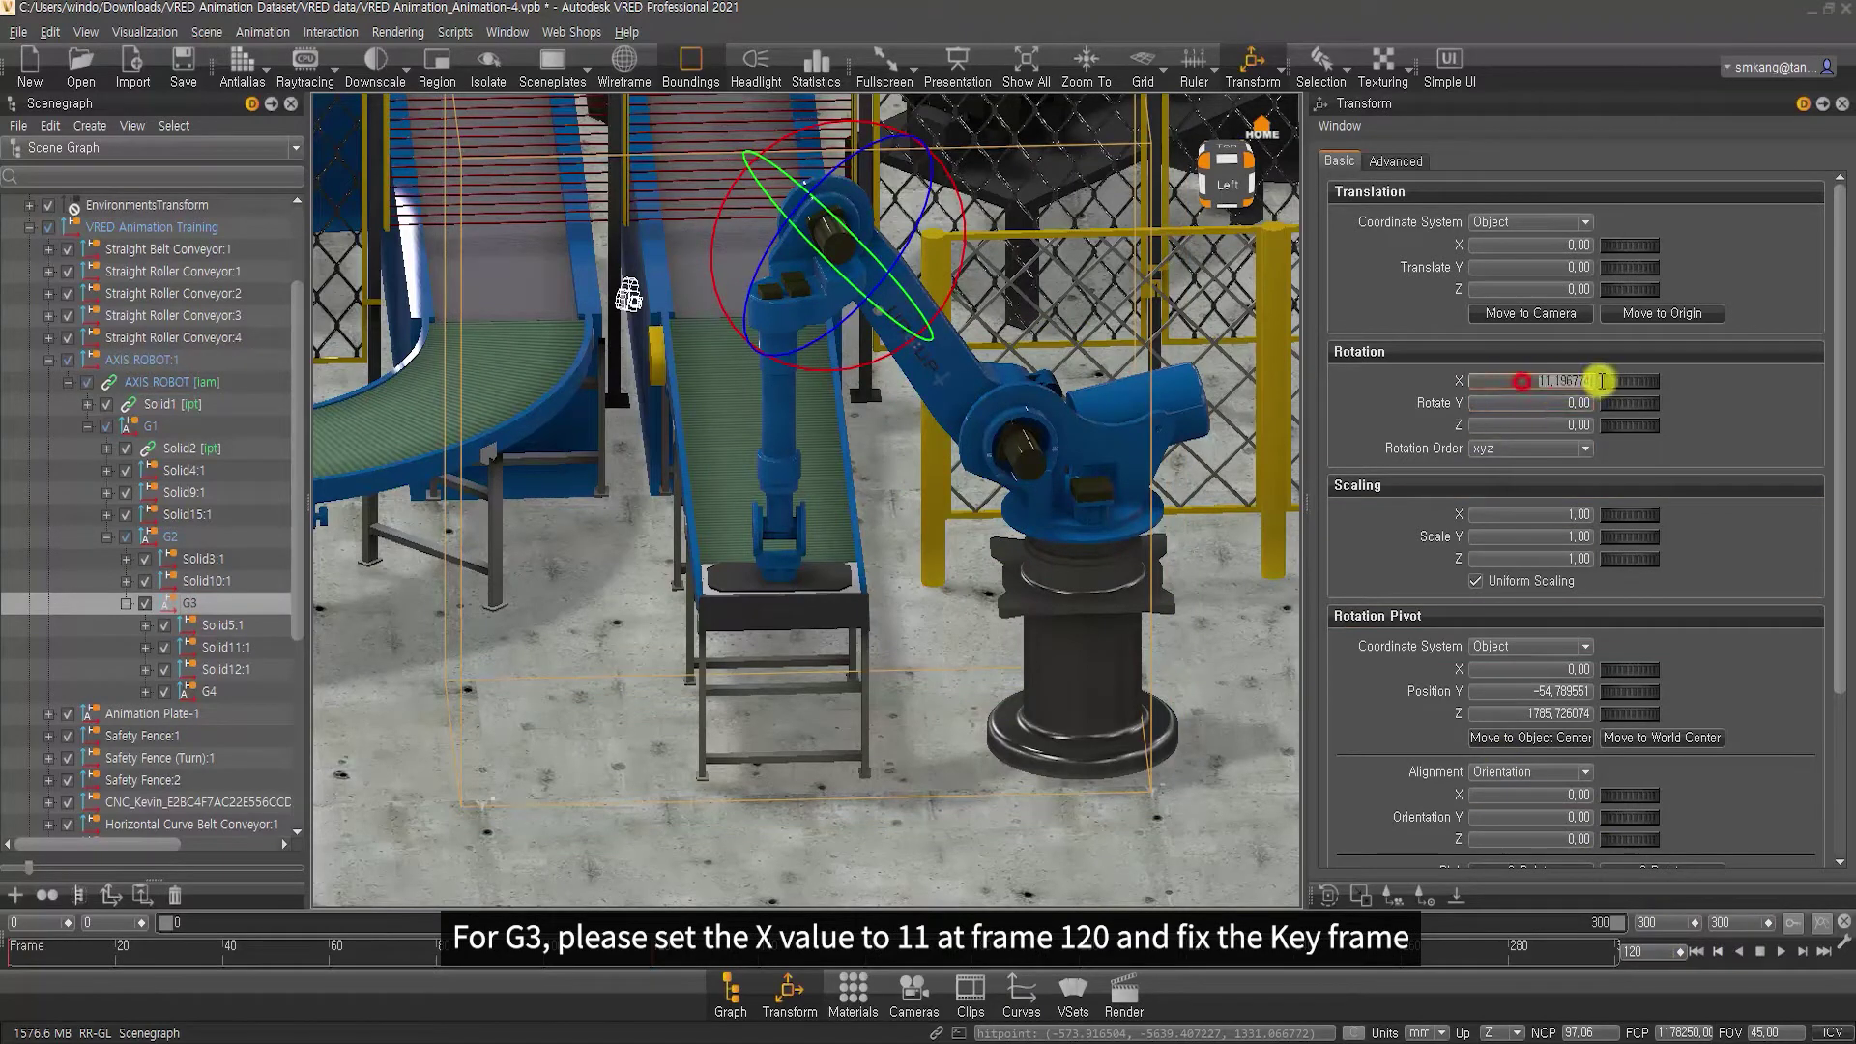
text(11)
key(Return)
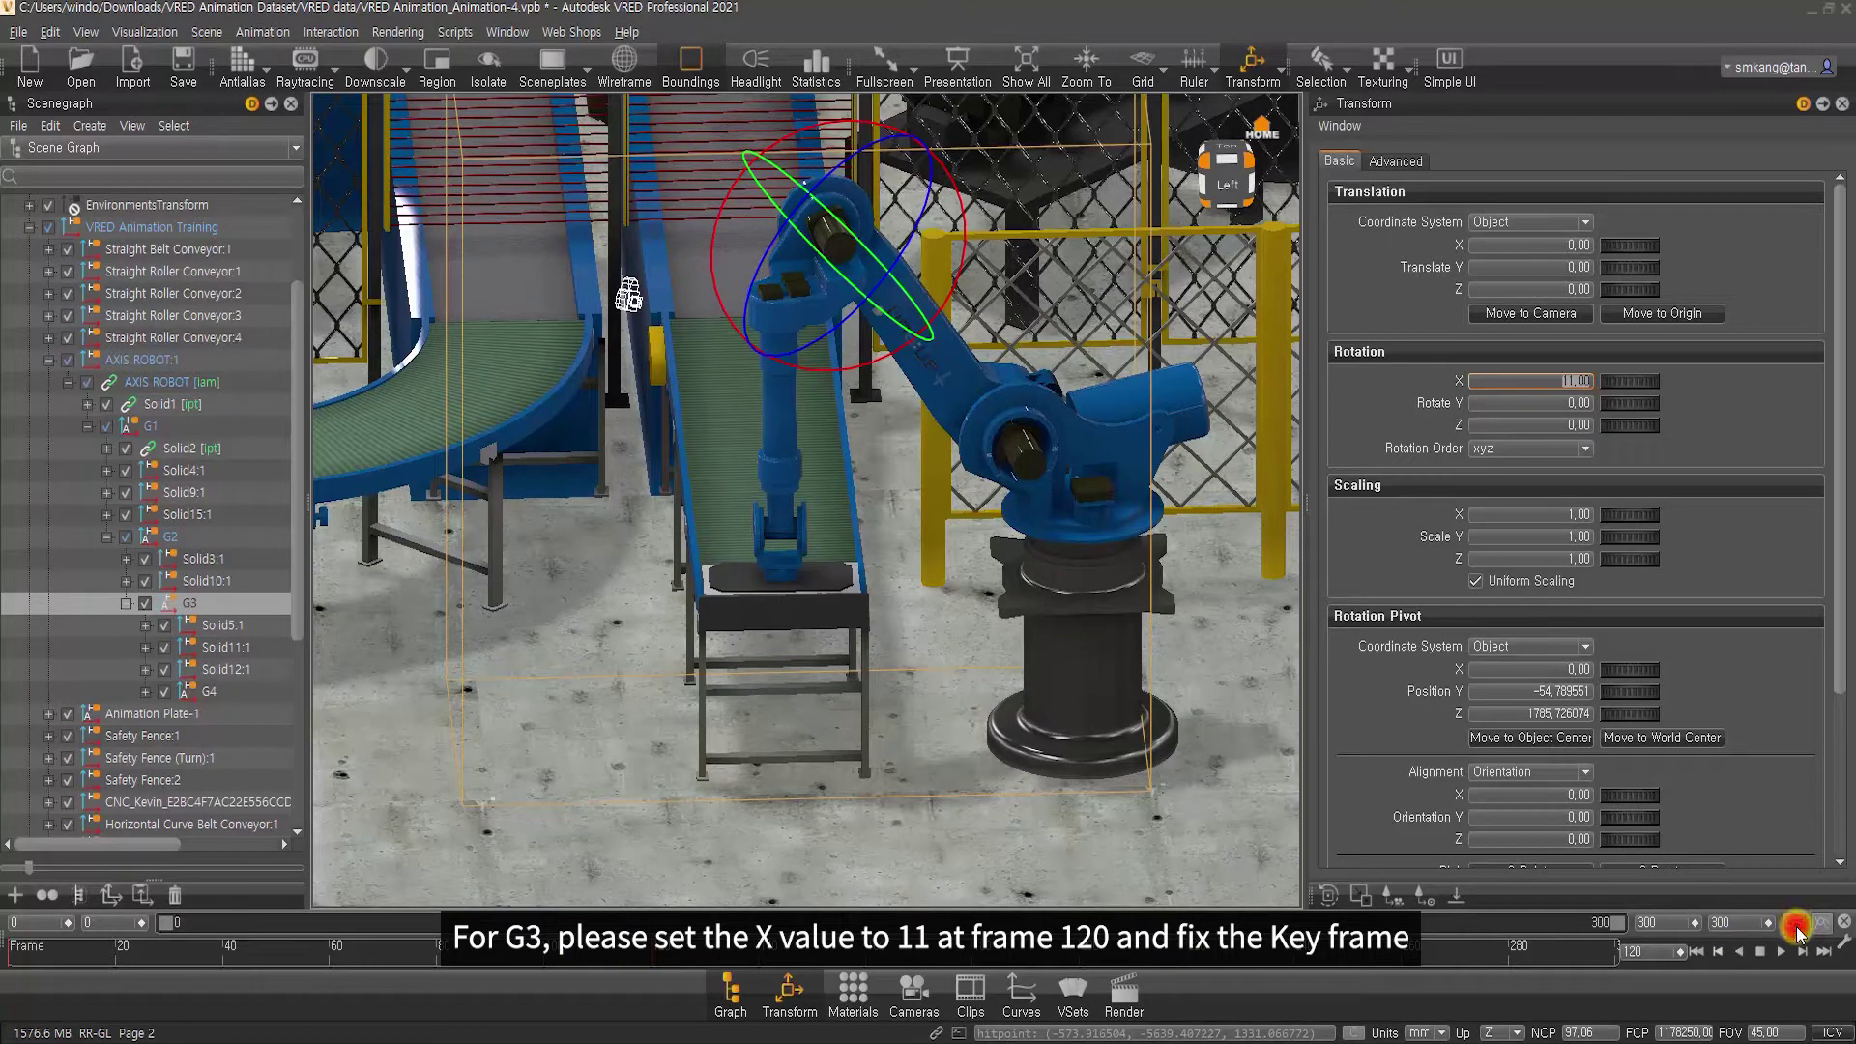
click(211, 690)
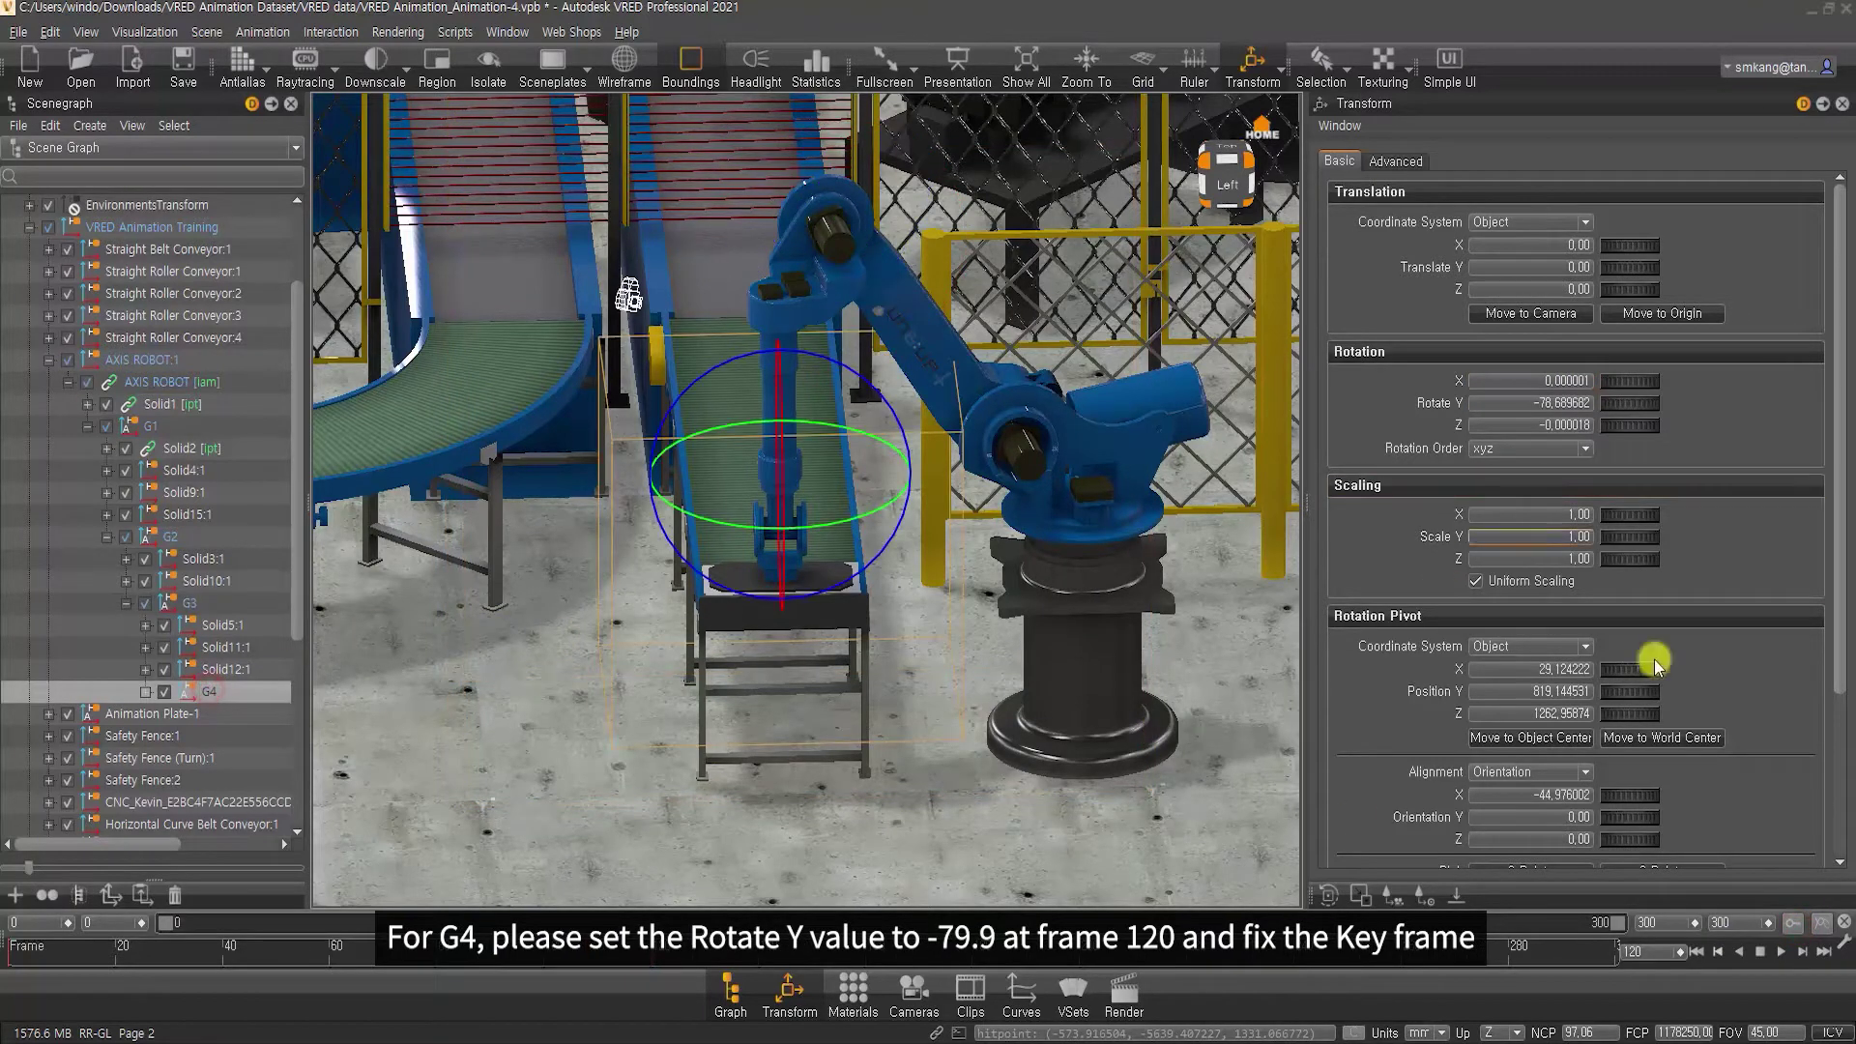
click(1514, 400)
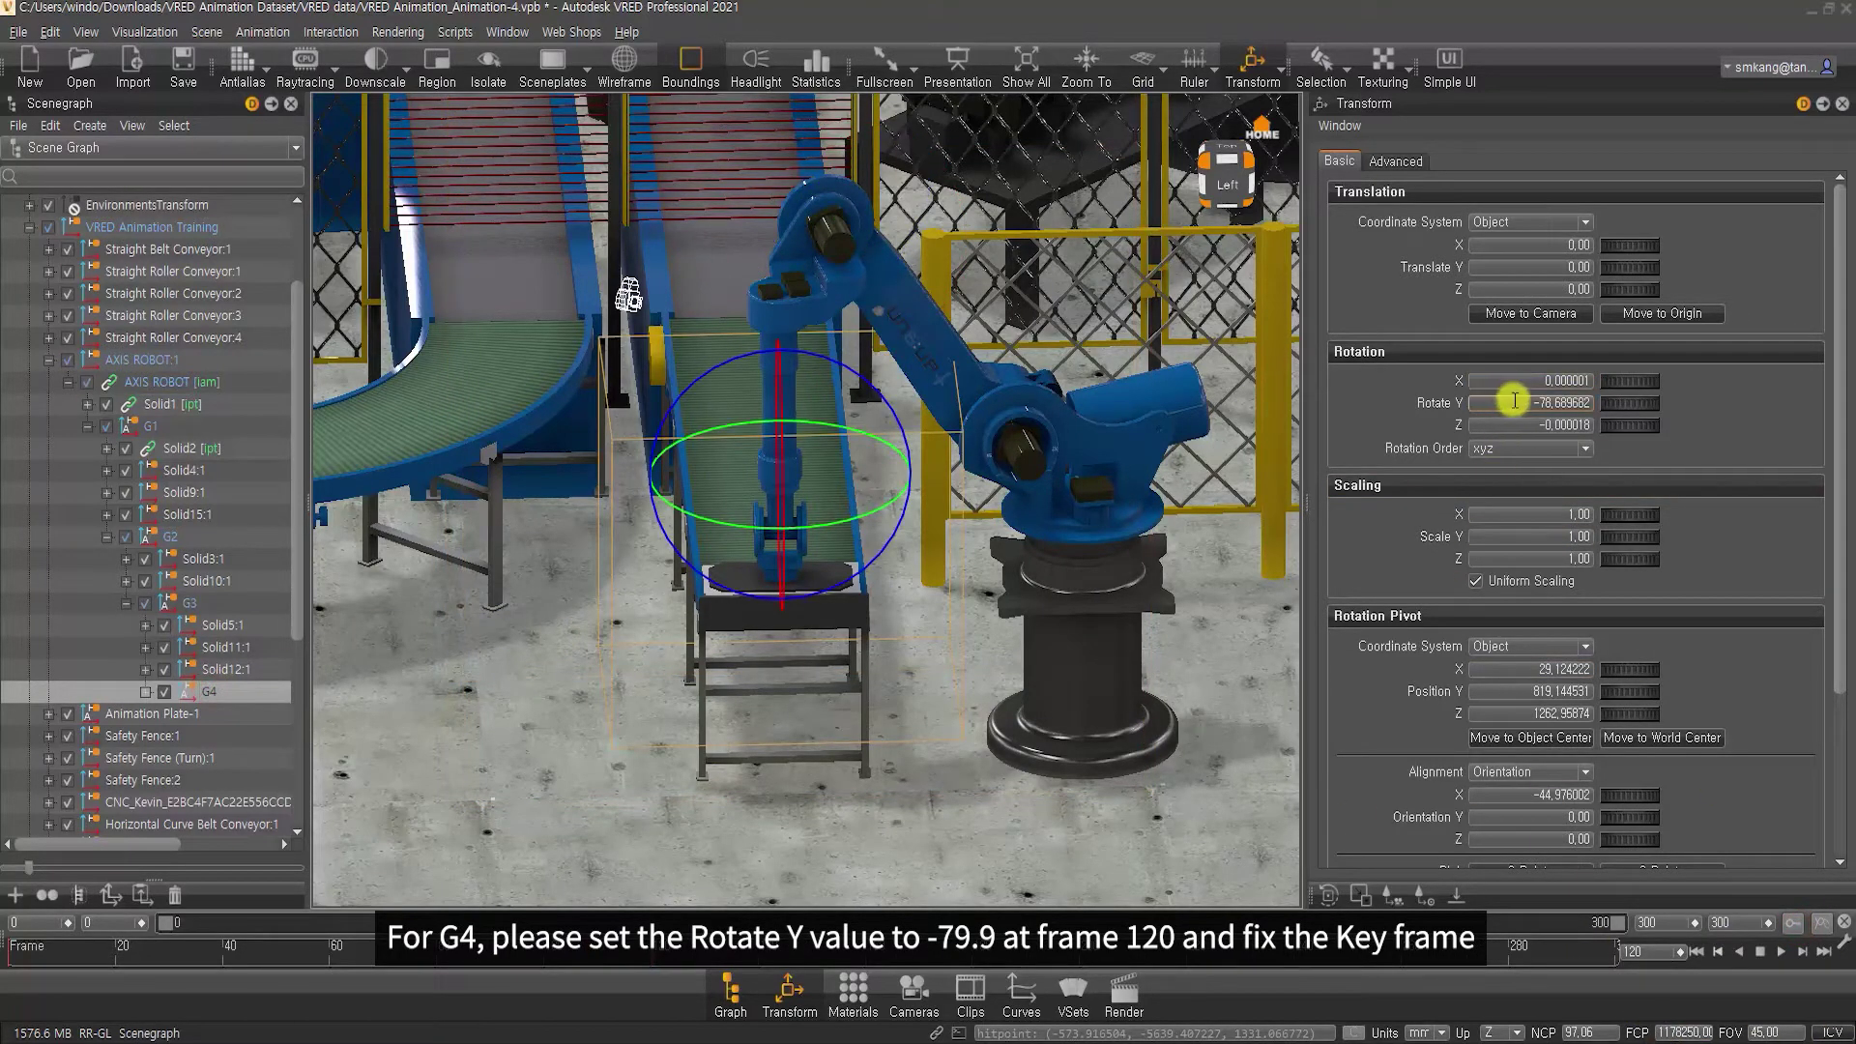
drag(1515, 404, 1610, 408)
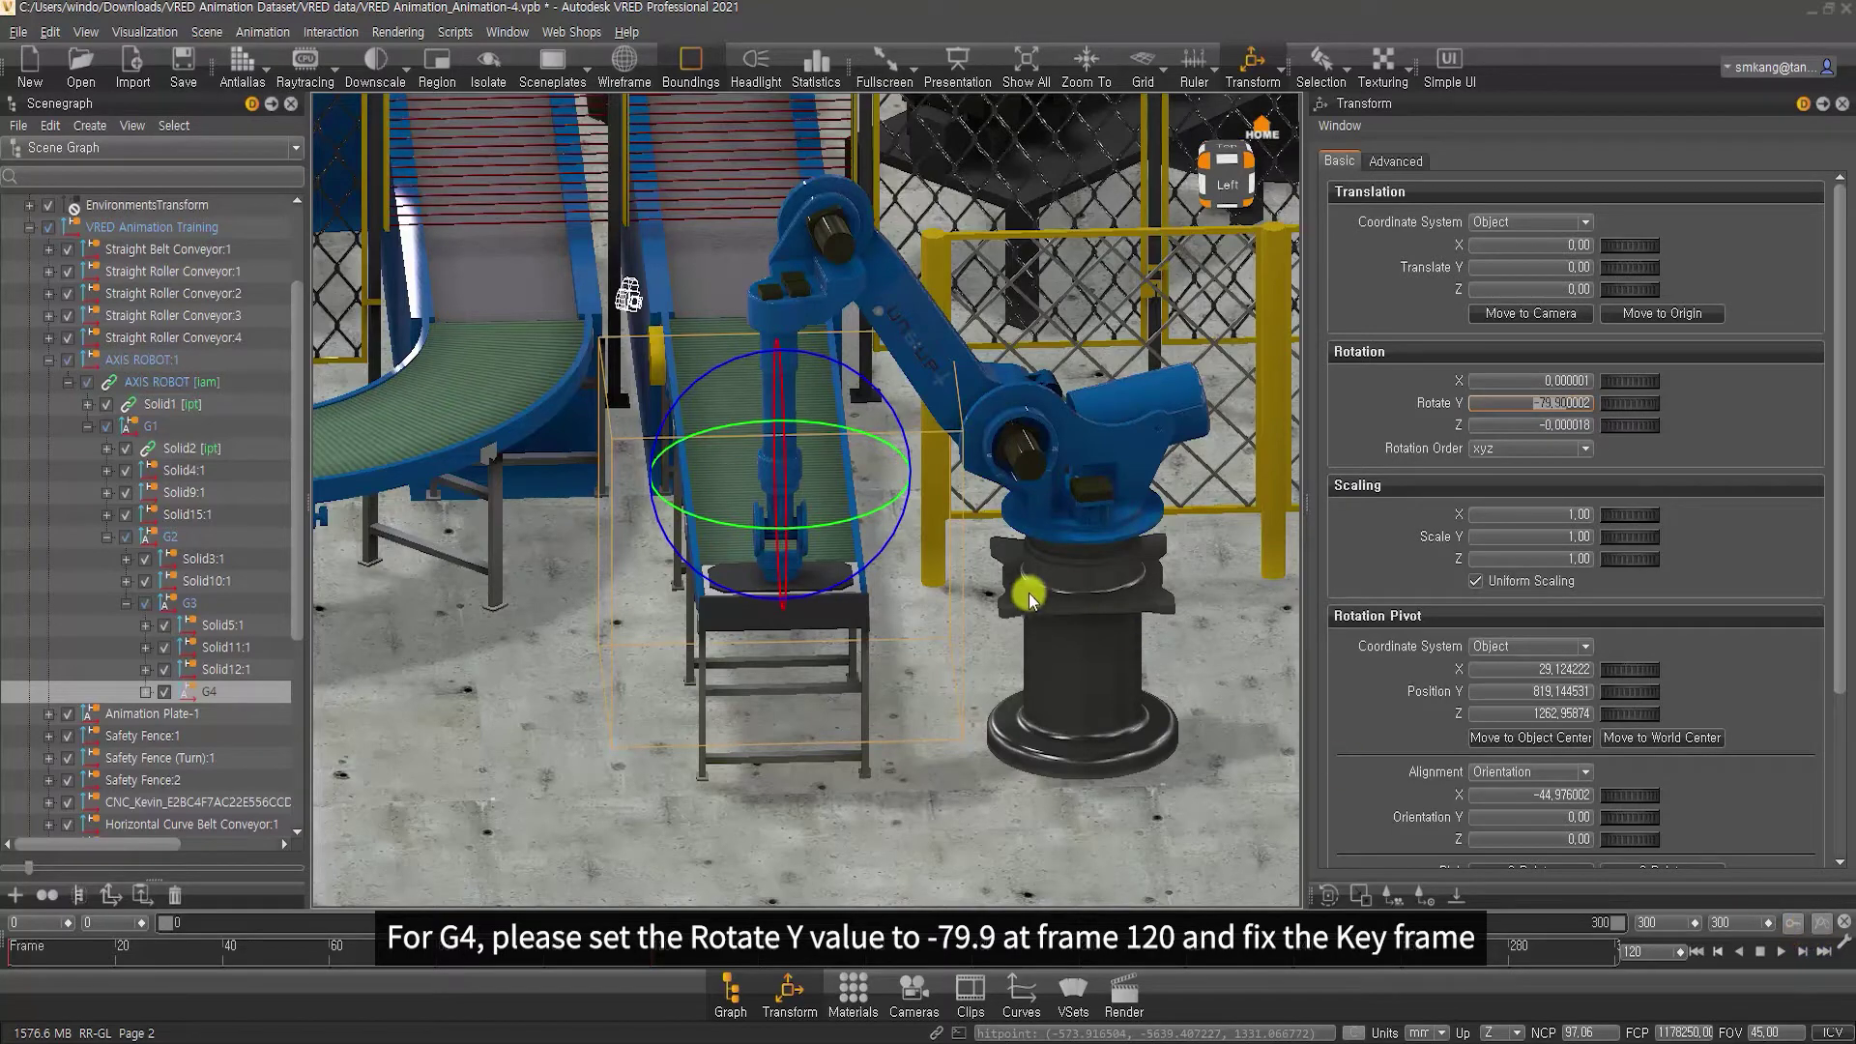
mouse_move(816, 535)
mouse_down()
mouse_move(874, 872)
mouse_move(692, 663)
mouse_move(1015, 775)
mouse_move(951, 395)
mouse_up()
mouse_move(951, 395)
right_down()
mouse_move(924, 720)
mouse_move(994, 890)
right_up()
middle_drag(920, 630, 935, 553)
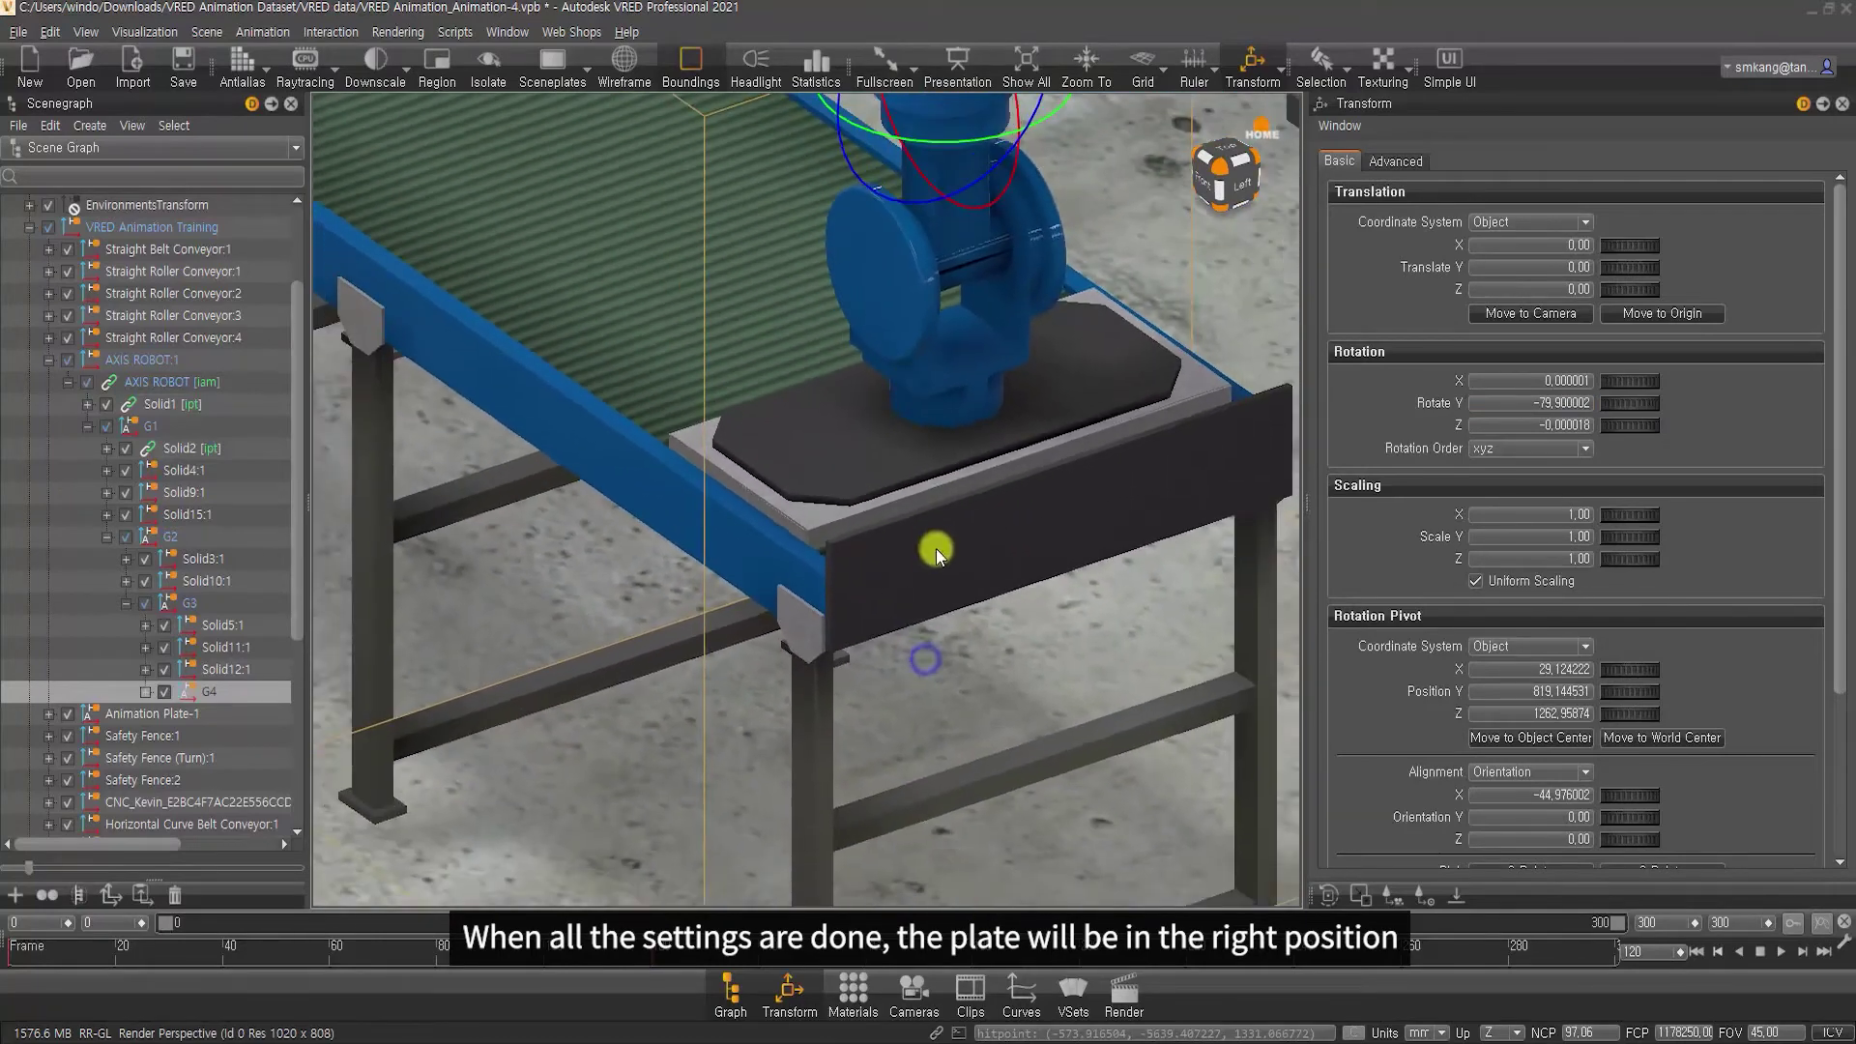
mouse_move(935, 553)
mouse_down()
mouse_move(769, 576)
mouse_move(764, 707)
mouse_move(791, 292)
mouse_move(866, 370)
mouse_move(930, 491)
mouse_move(1161, 595)
mouse_up()
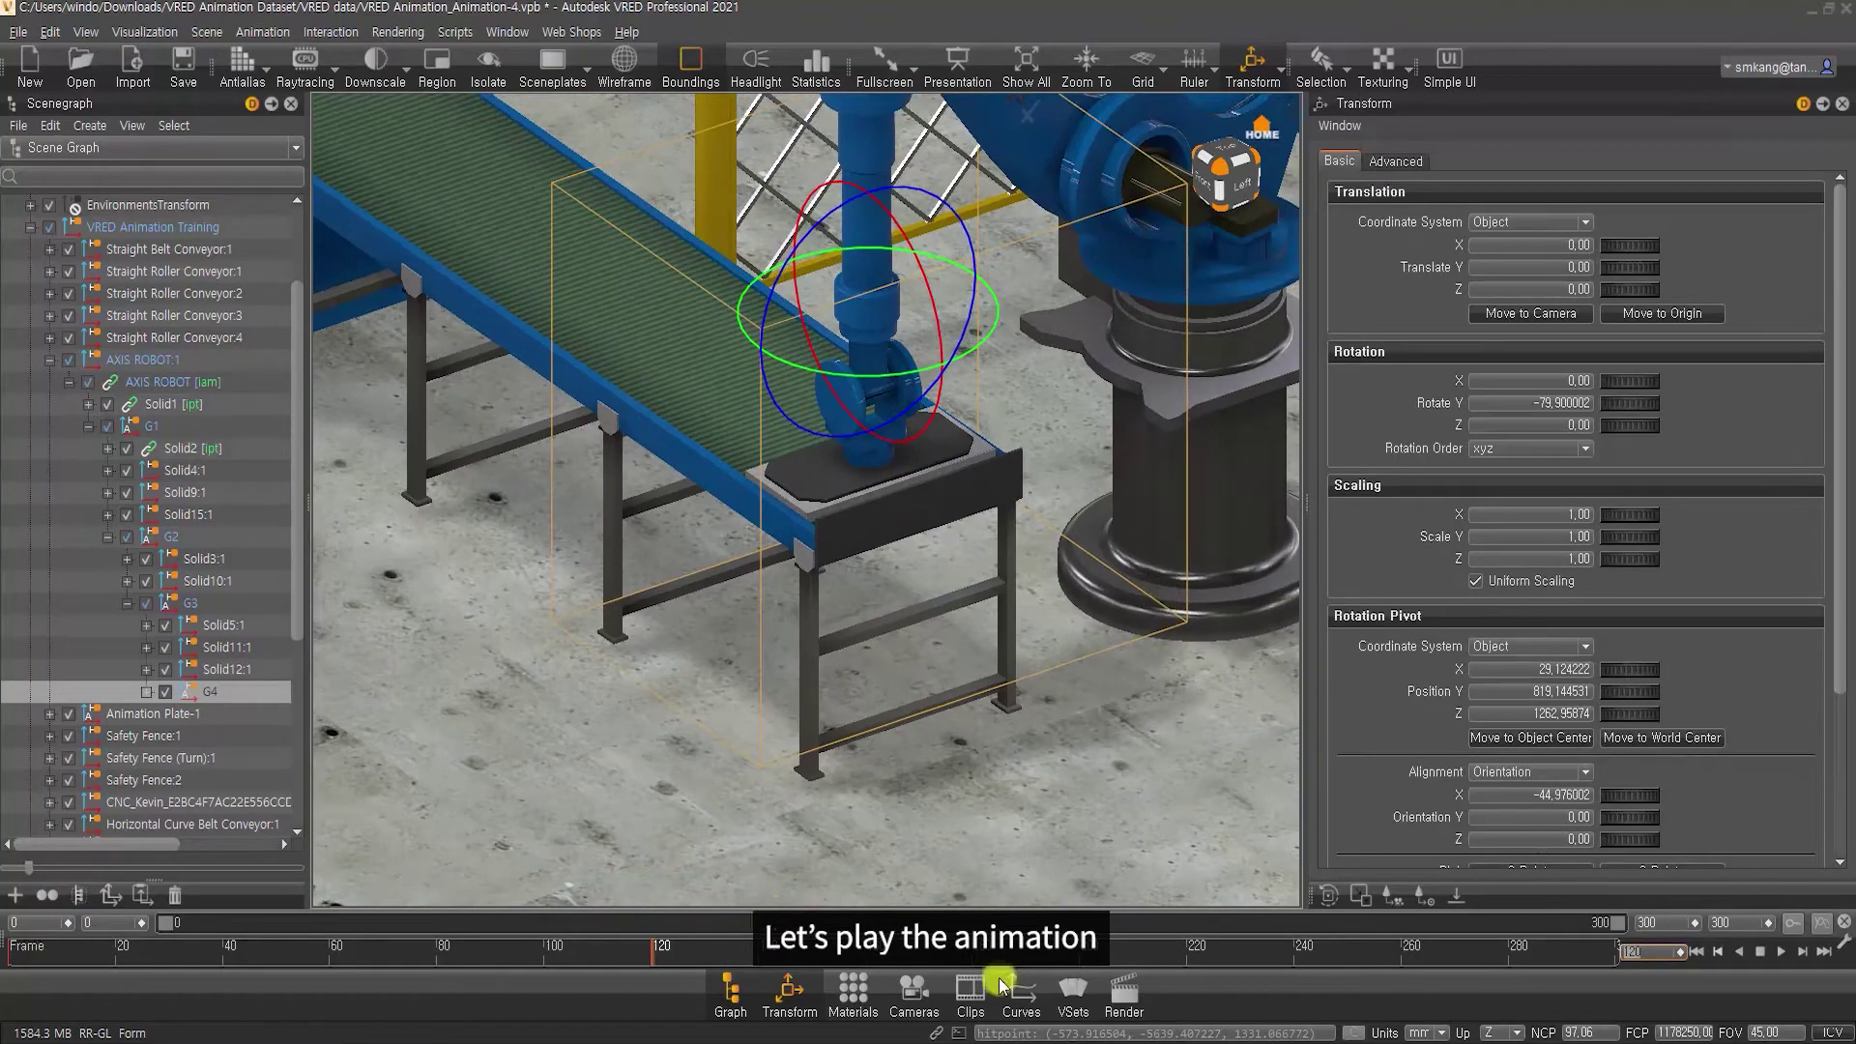
click(1759, 952)
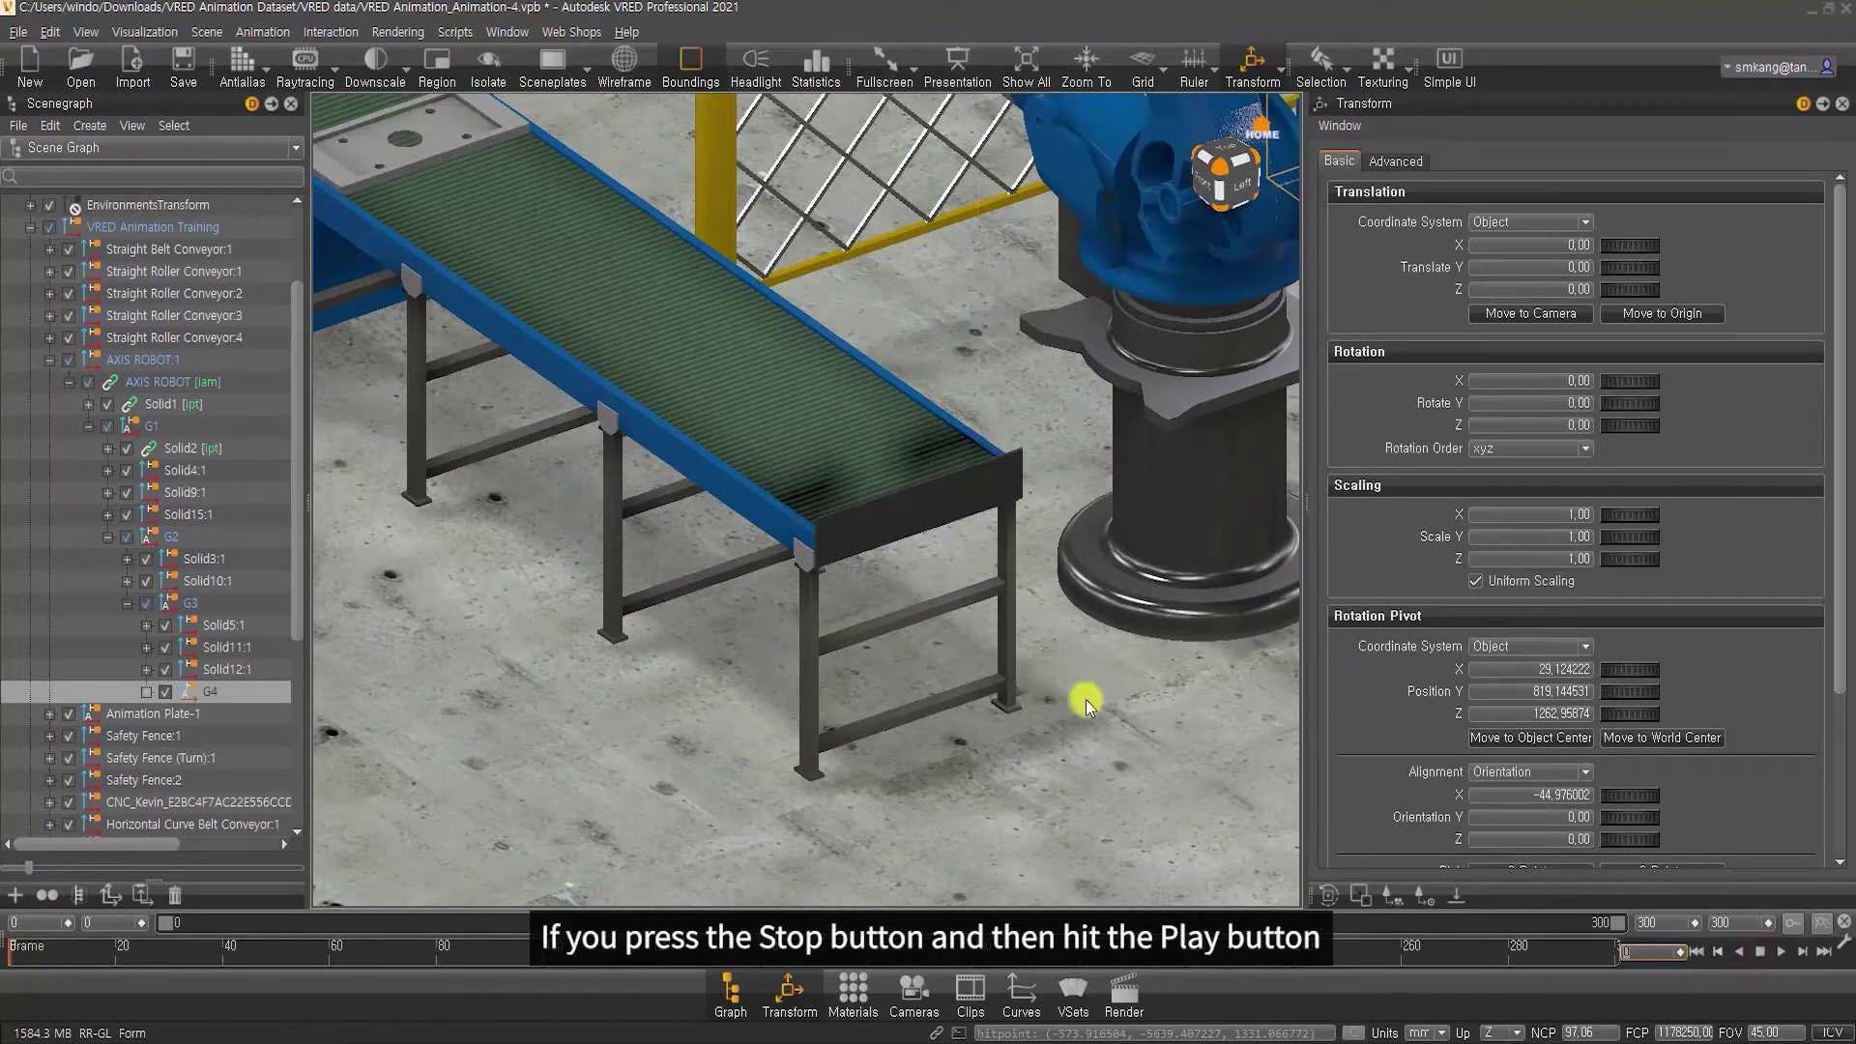
drag(1086, 692, 1085, 522)
click(1789, 952)
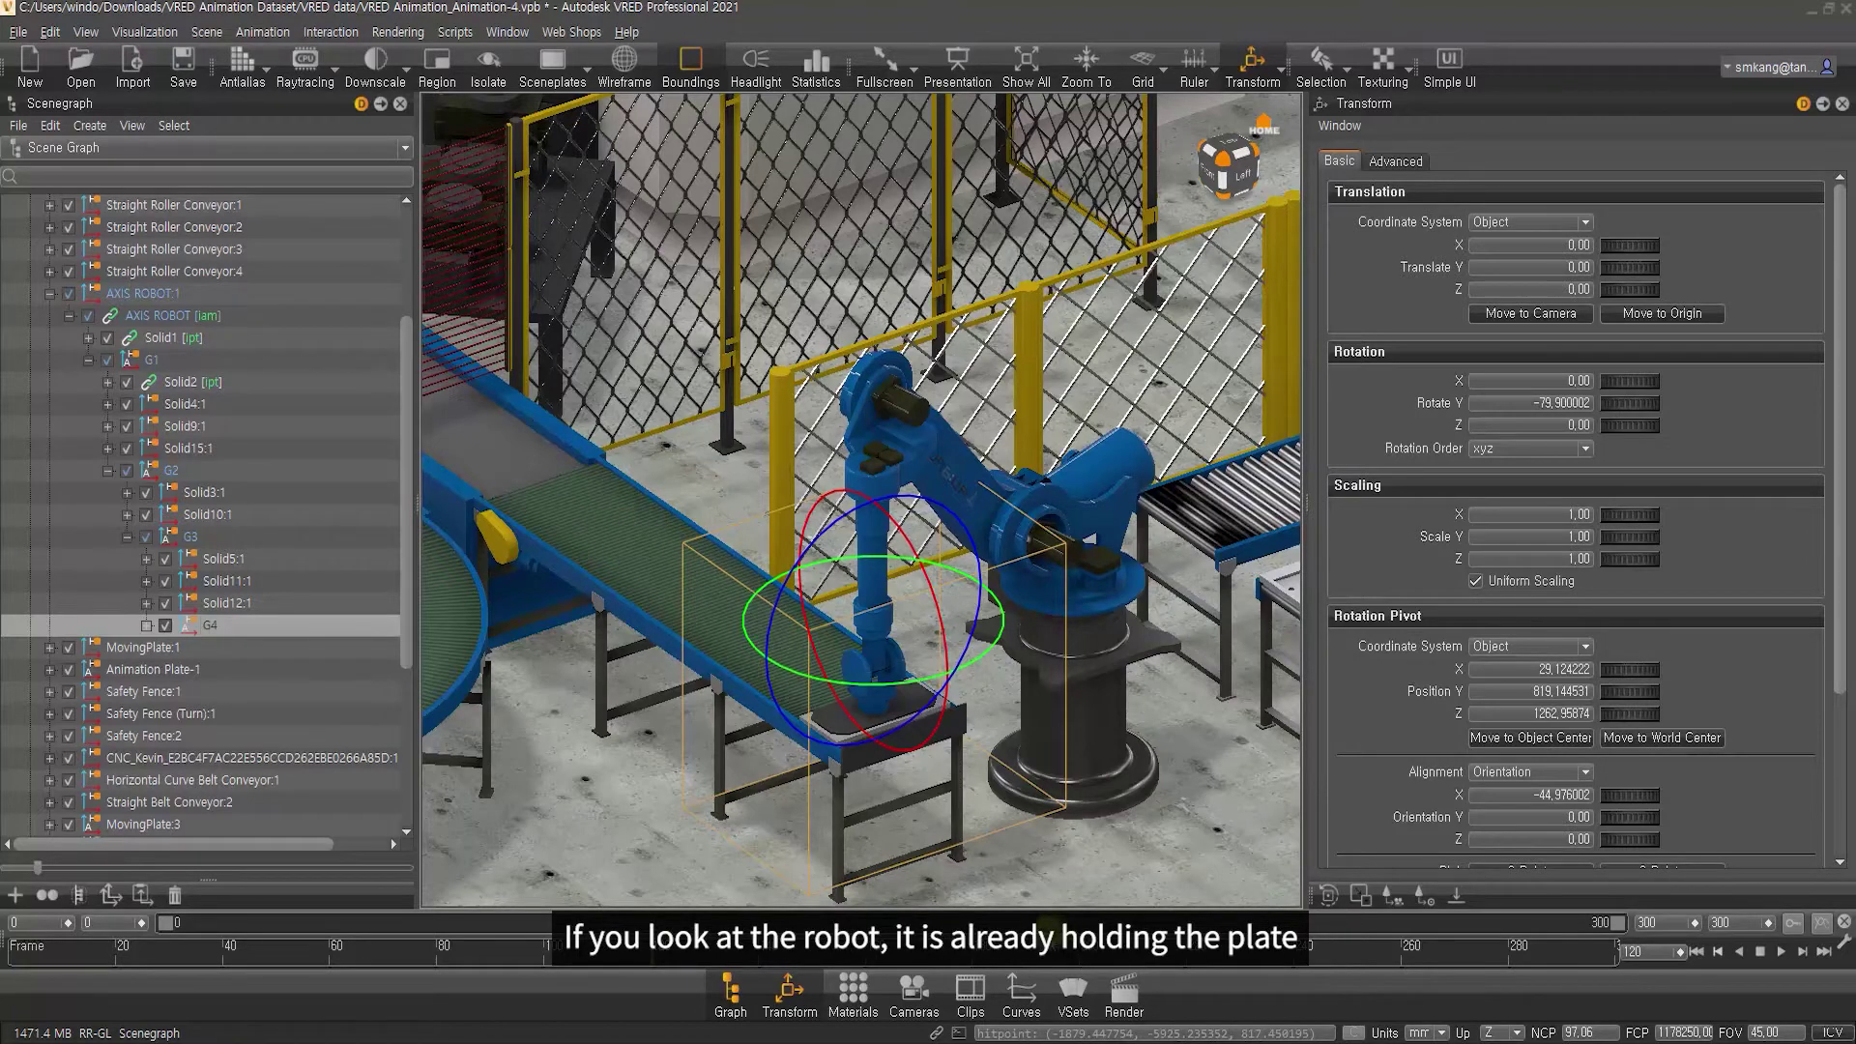
click(593, 961)
mouse_move(593, 962)
mouse_down()
mouse_move(348, 957)
mouse_move(655, 968)
mouse_up()
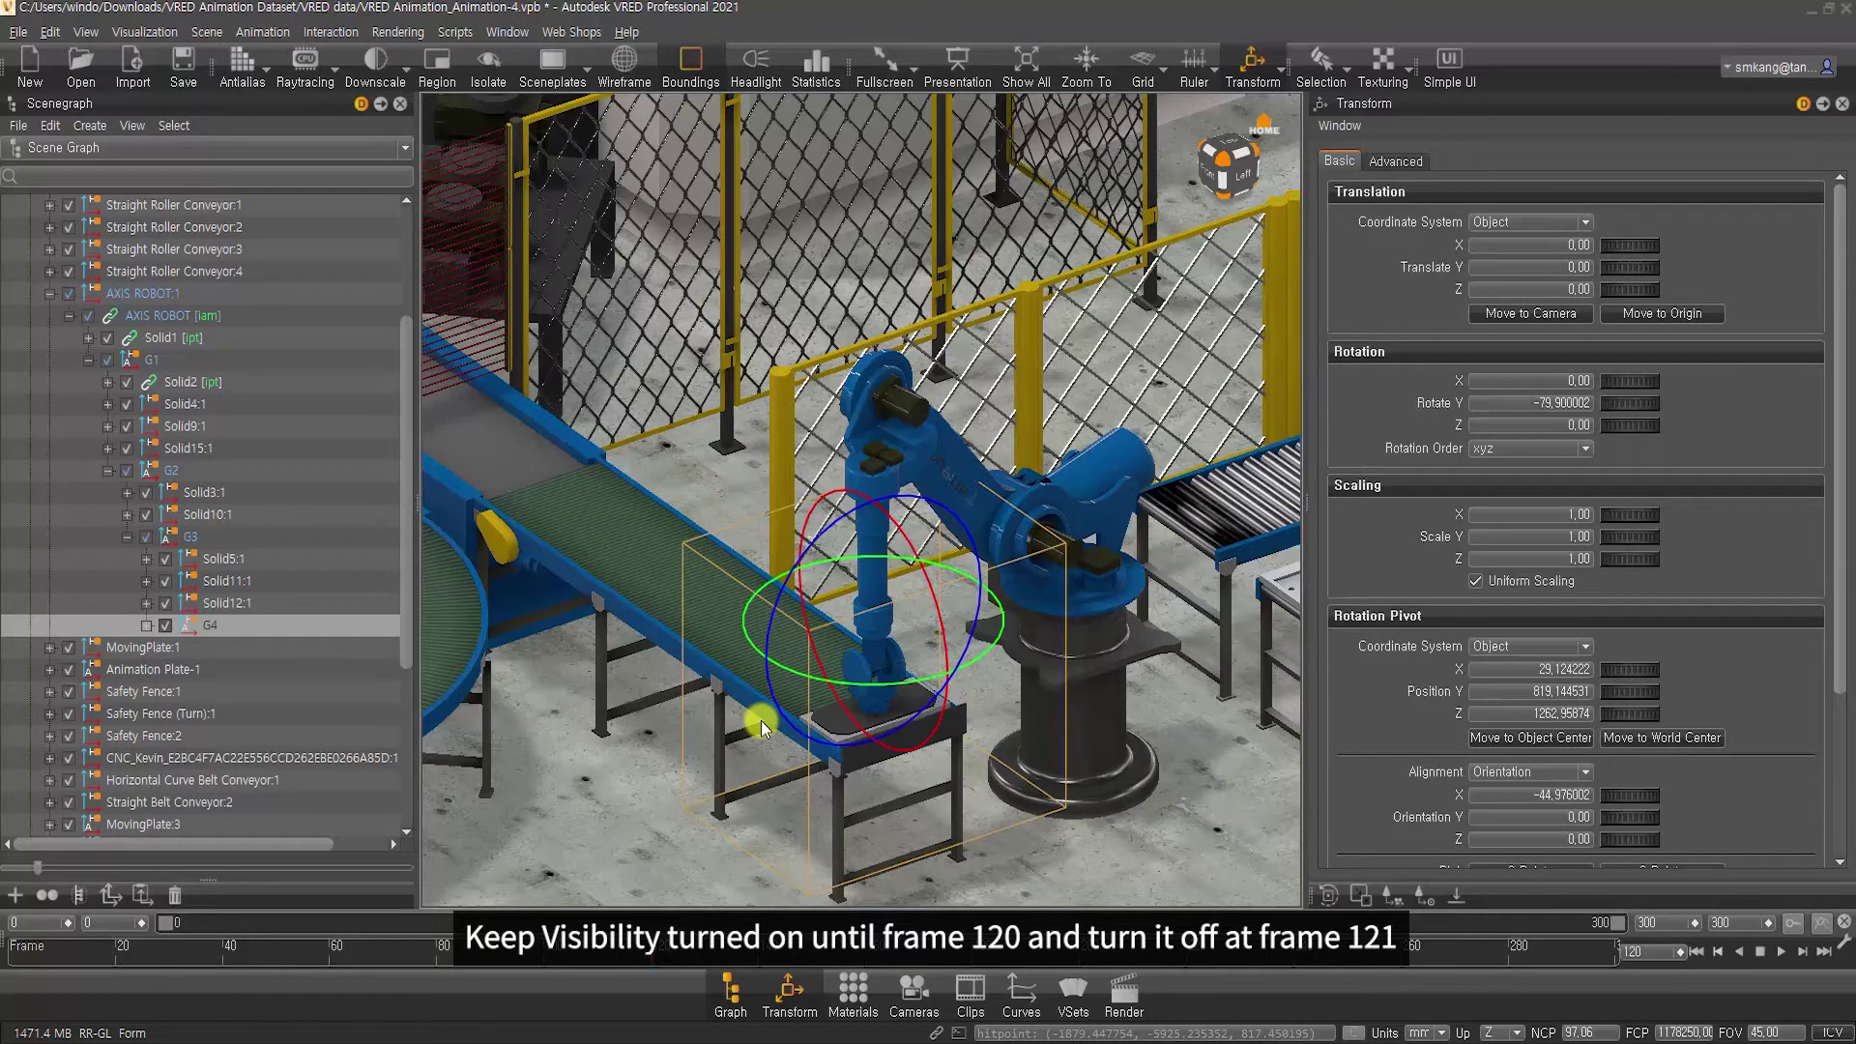
Select MovingPlate:4 under G4, key it at frame 120, and show its curve channels
click(147, 625)
click(258, 735)
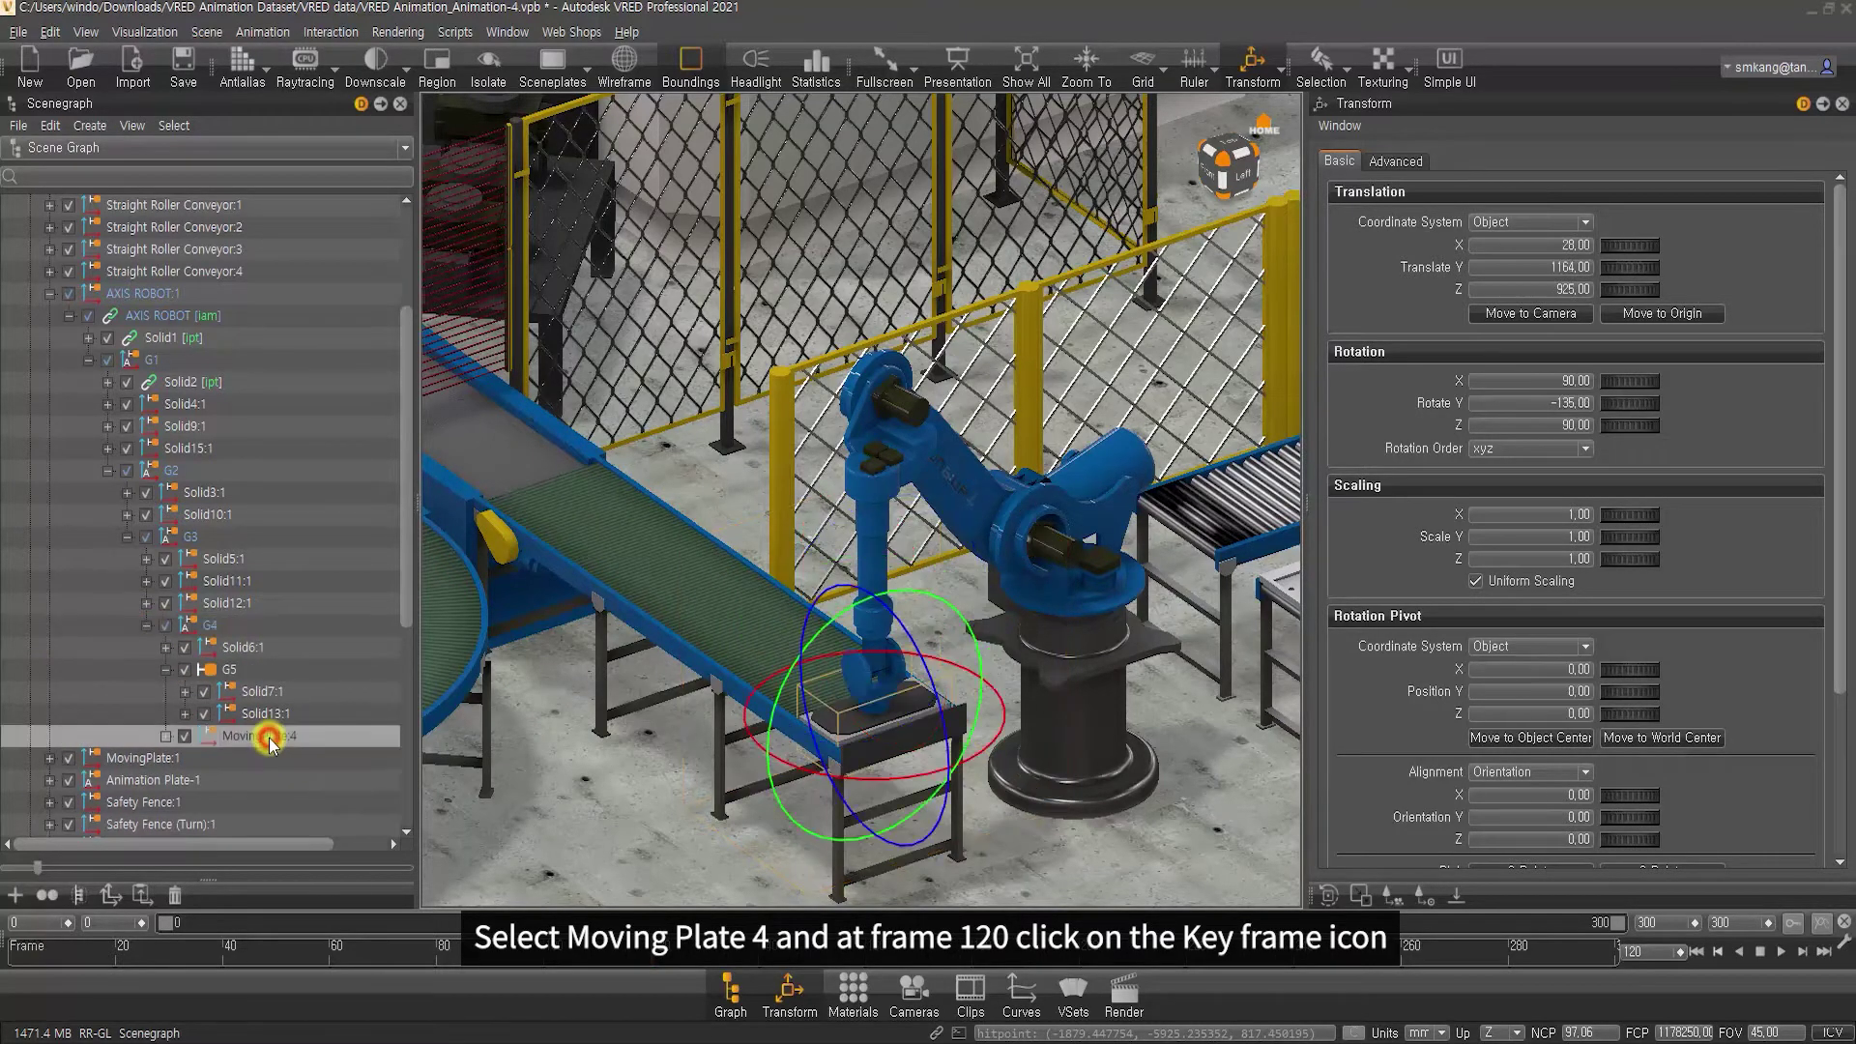
double_click(1654, 953)
key(Return)
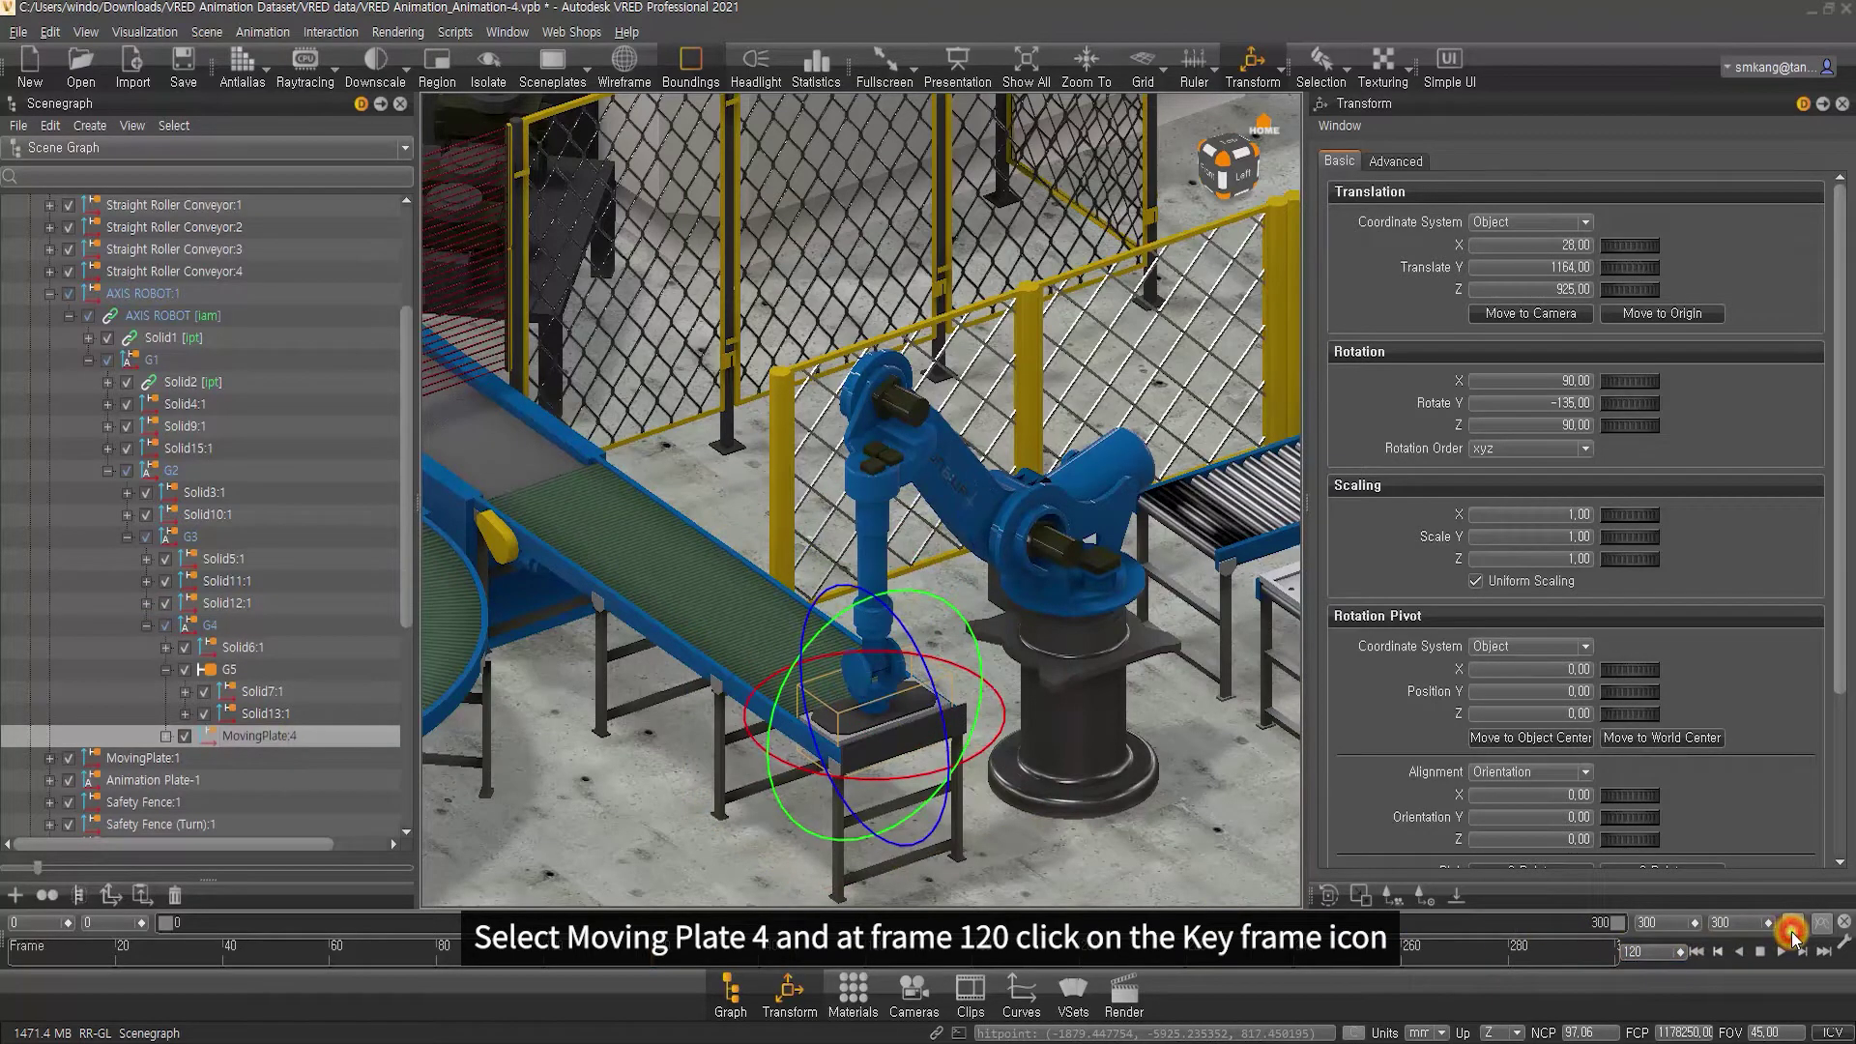
click(1792, 933)
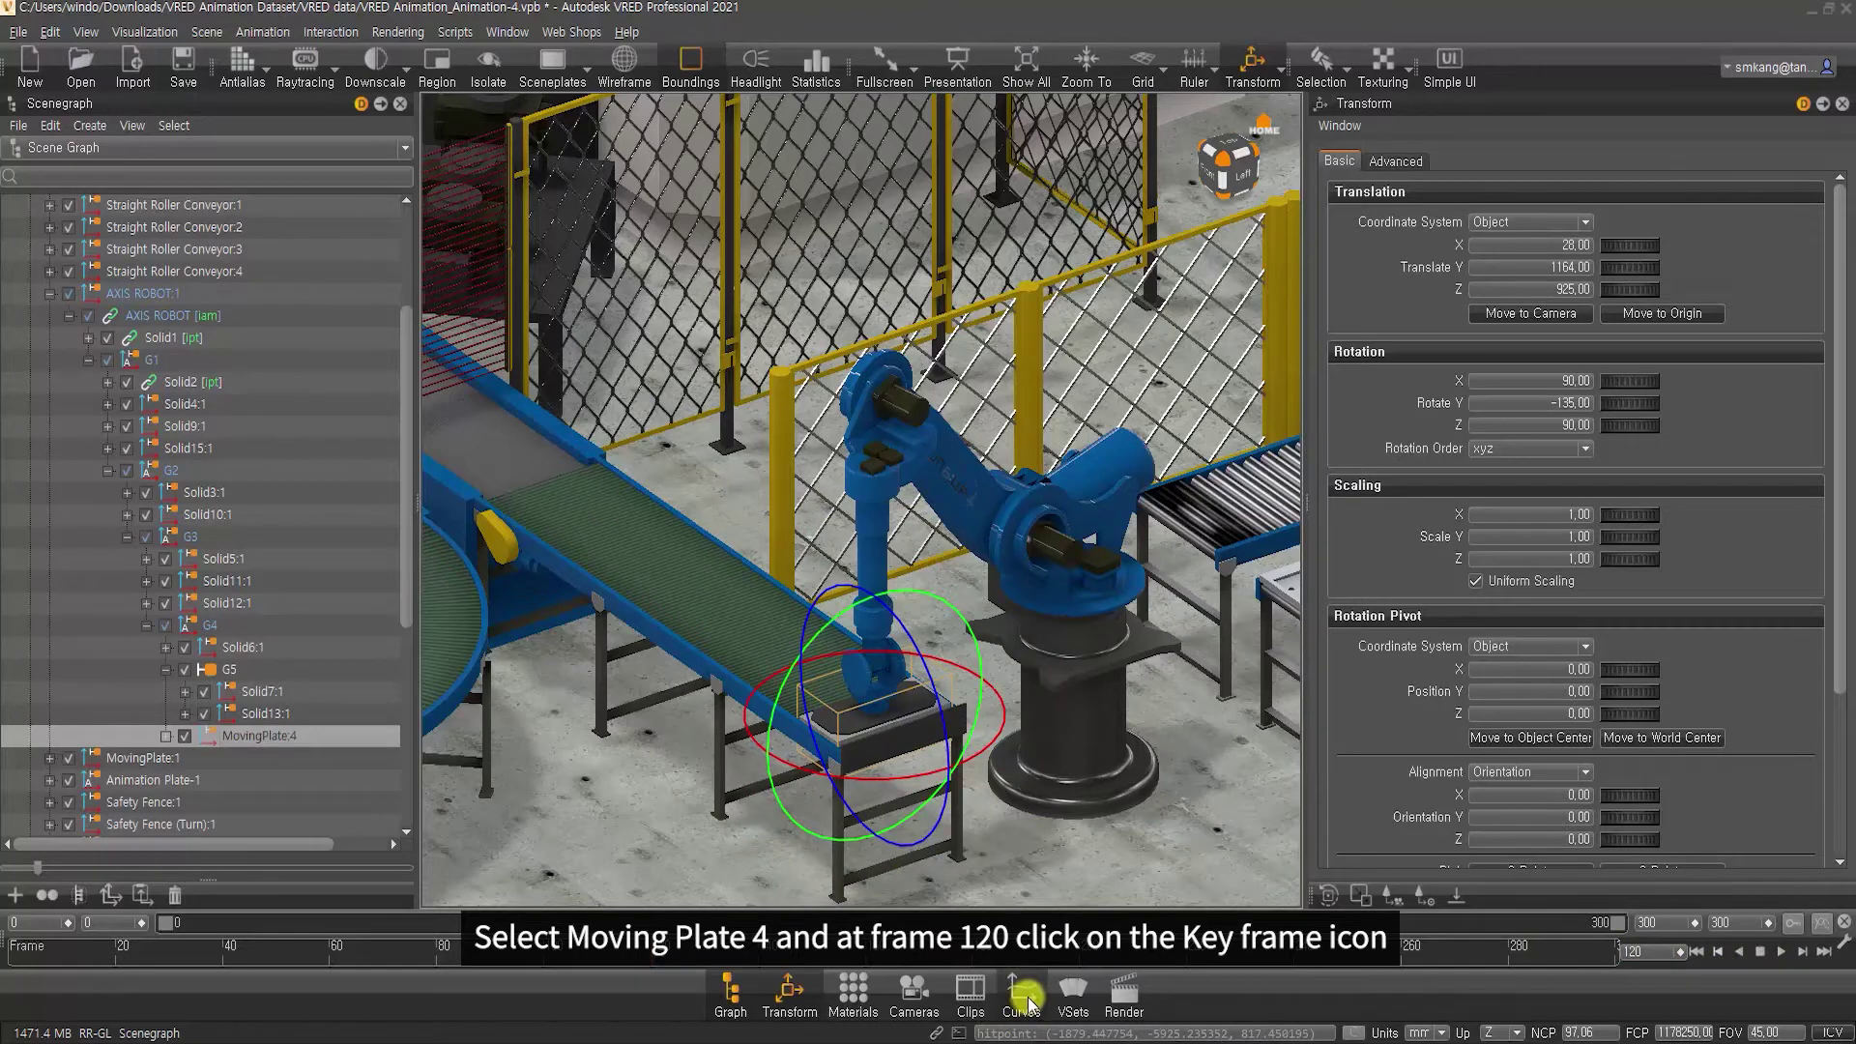
click(1024, 991)
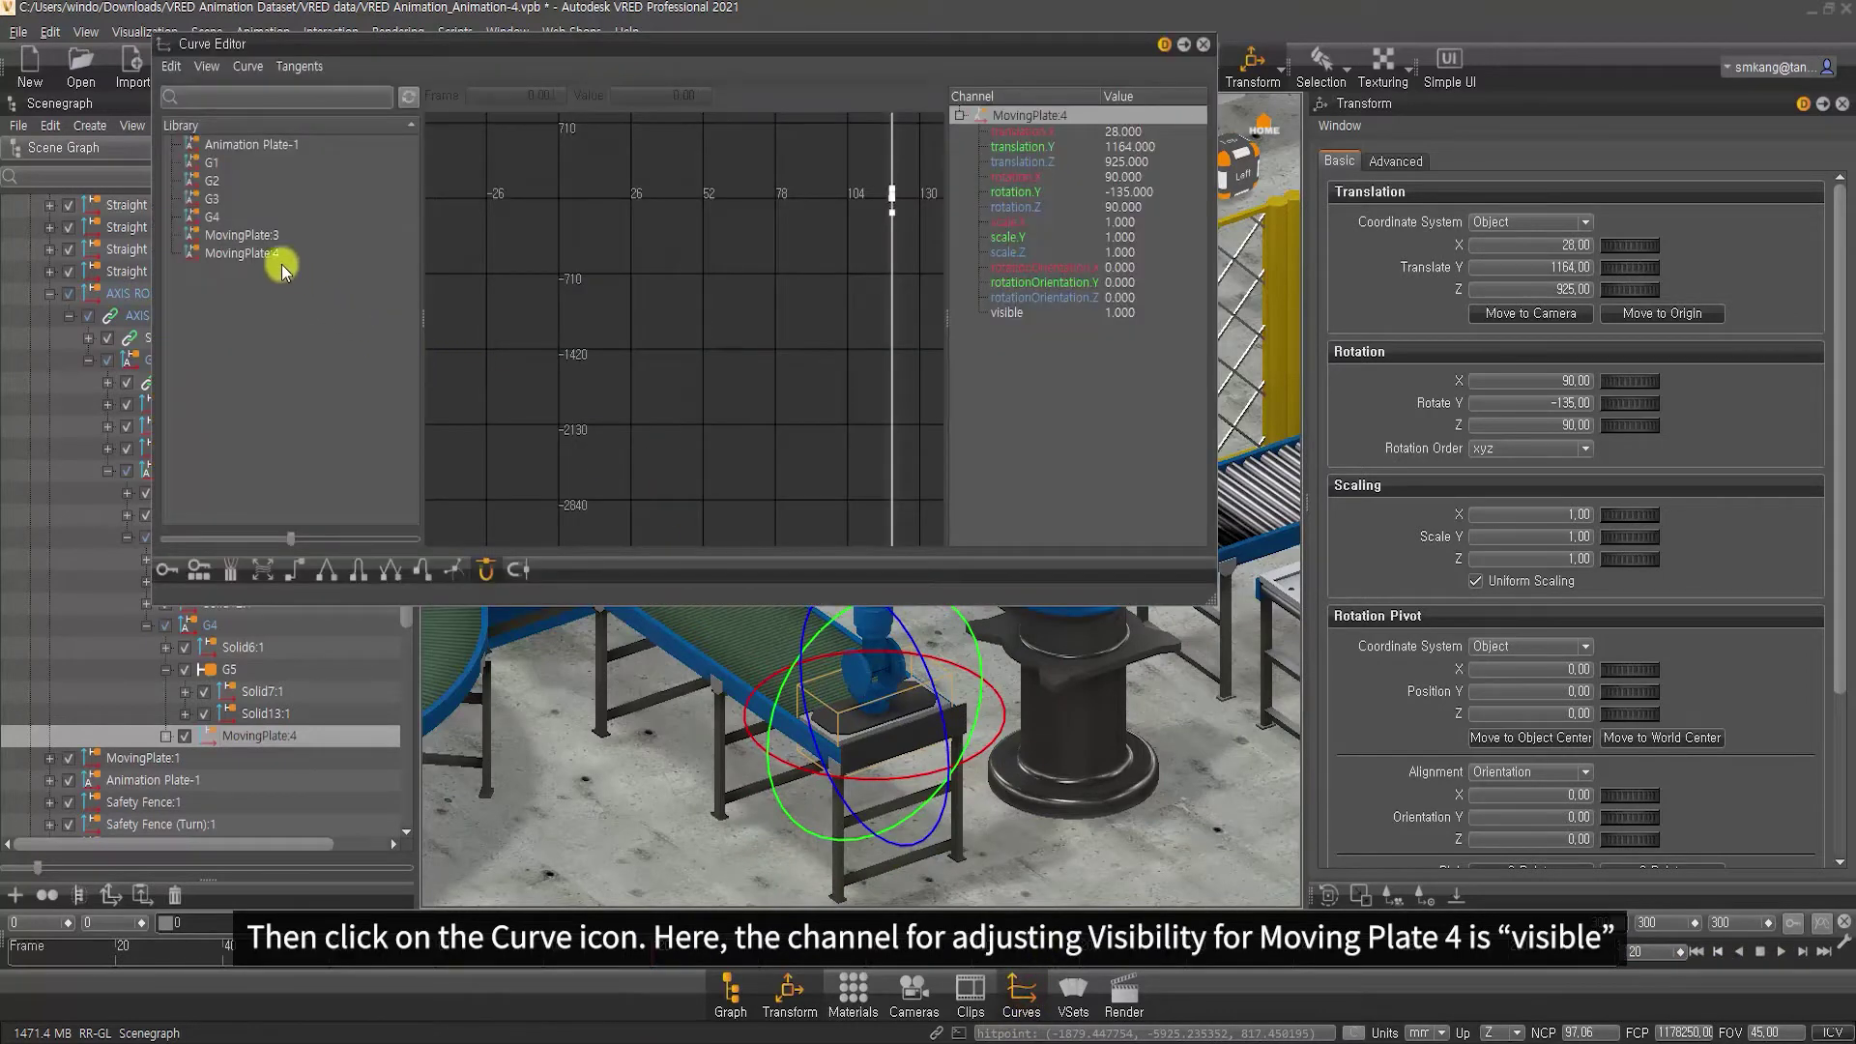
In the Curve Editor, set MovingPlate:4's visible channel to 0 and key it at frame 120
click(253, 252)
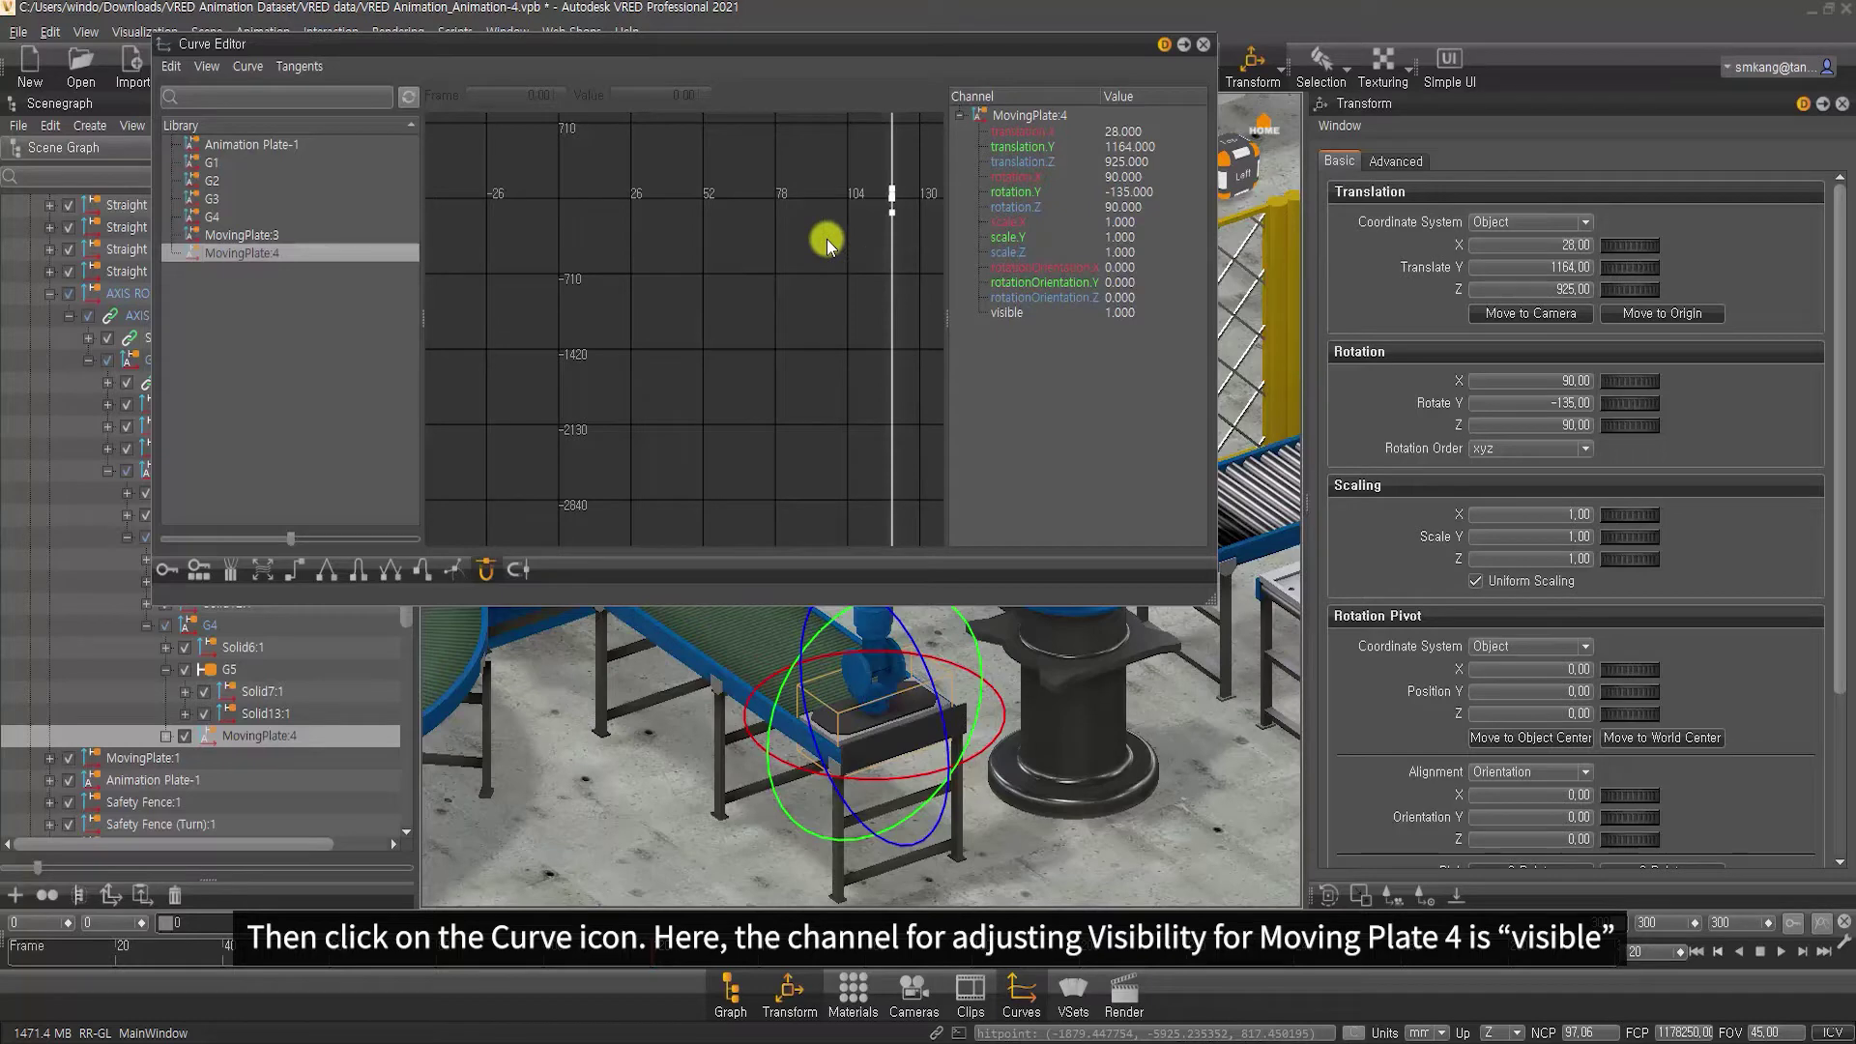
click(1011, 316)
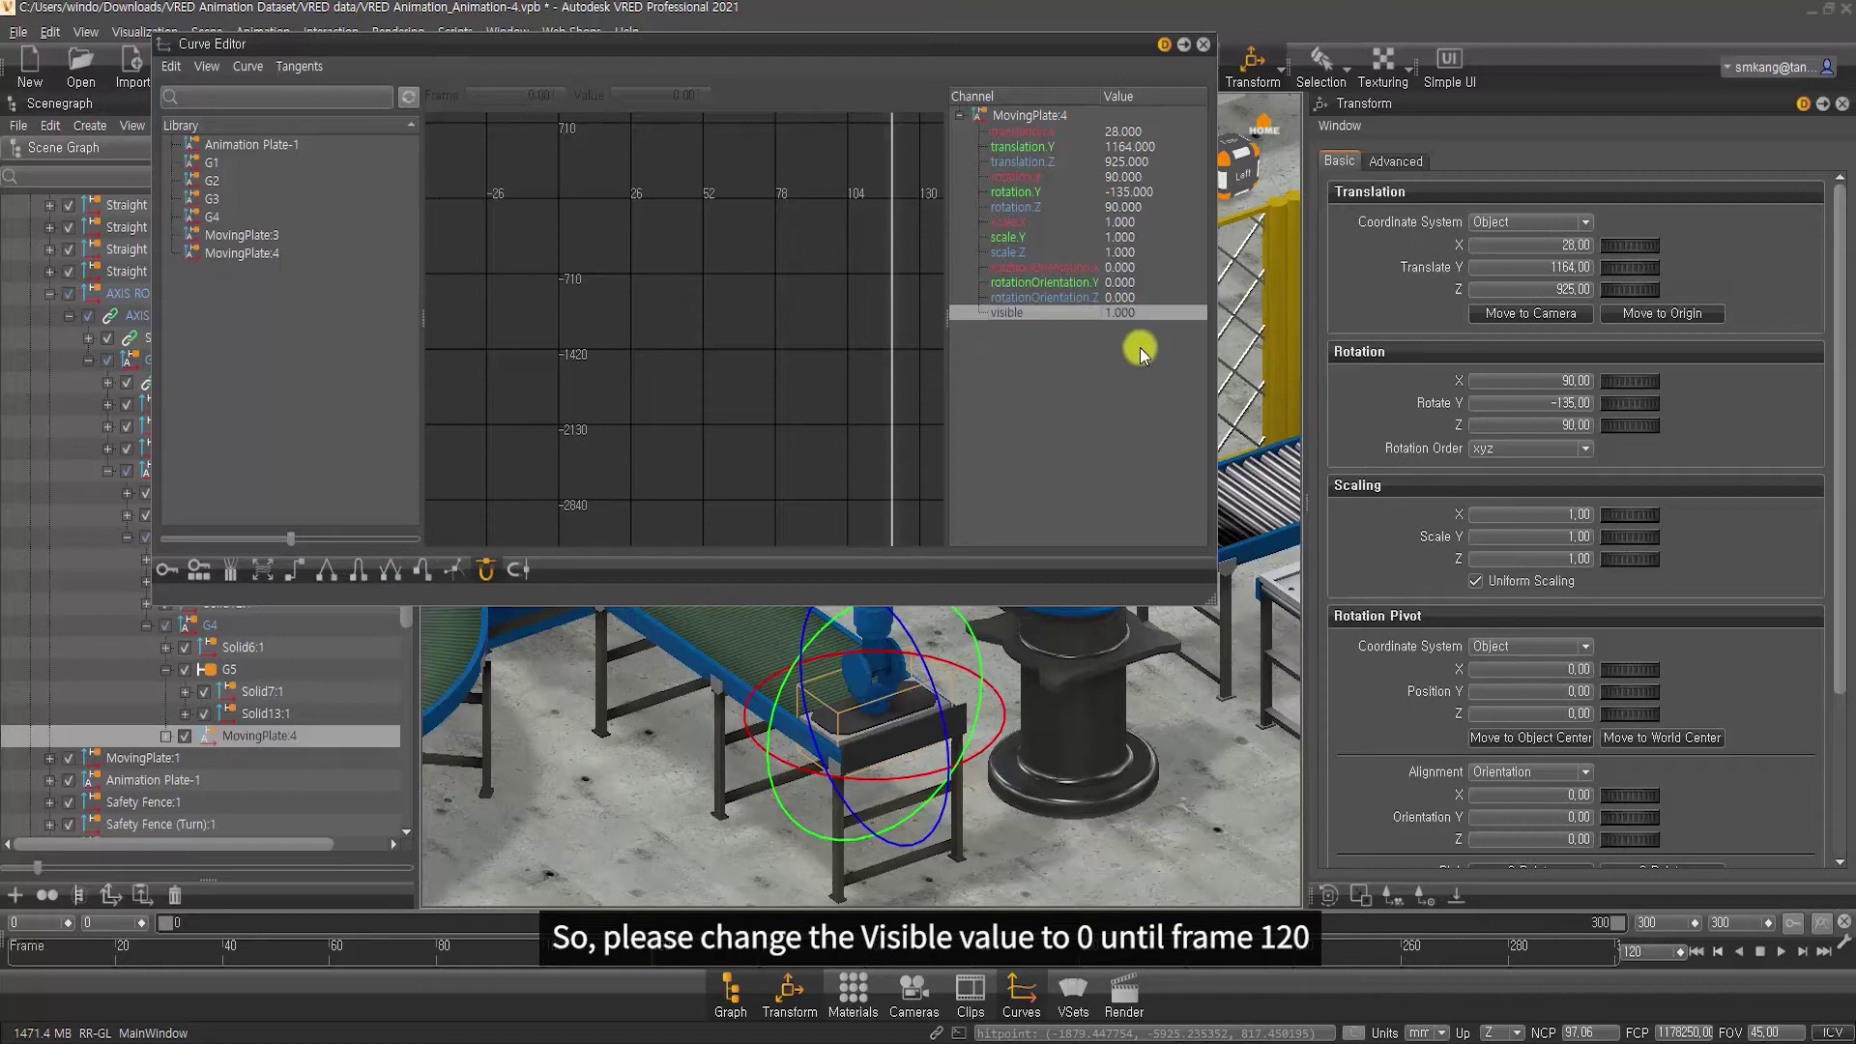
double_click(1122, 315)
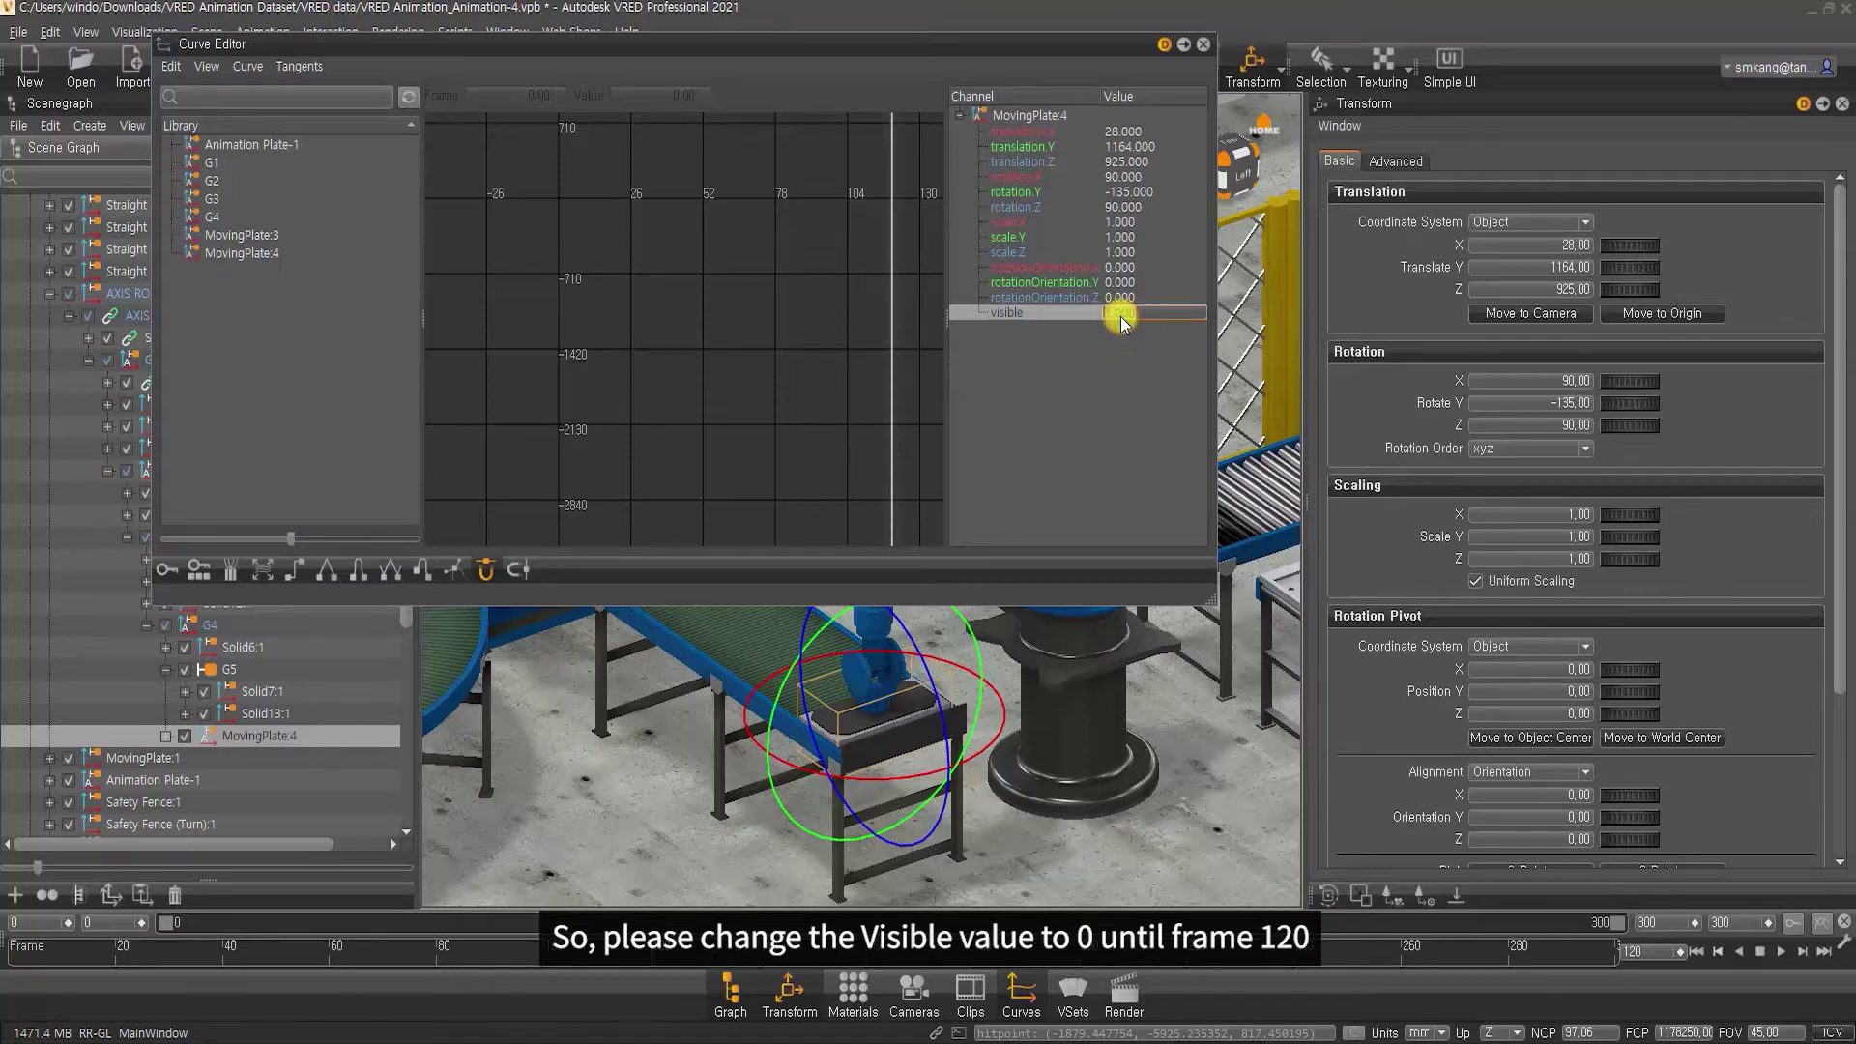
key(Return)
click(213, 568)
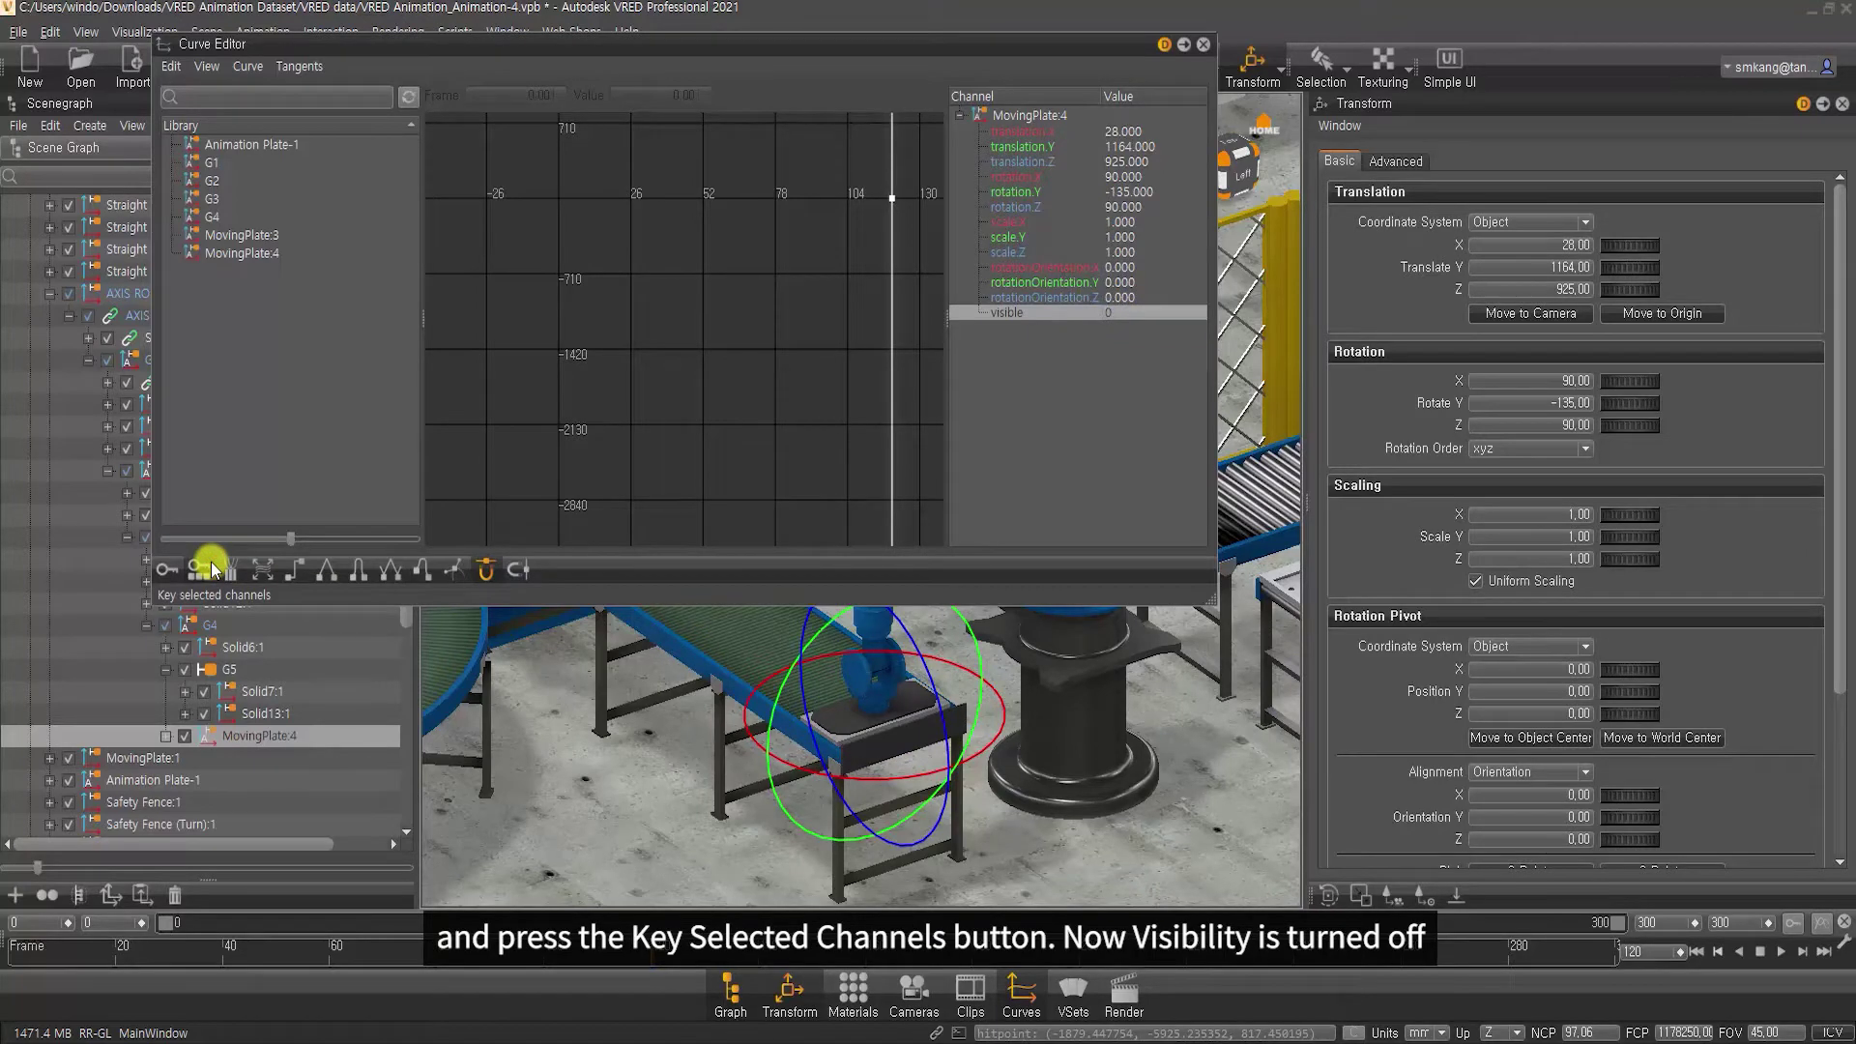
At frame 121, key MovingPlate:4's visible channel to 1
double_click(1653, 952)
text(1)
key(Return)
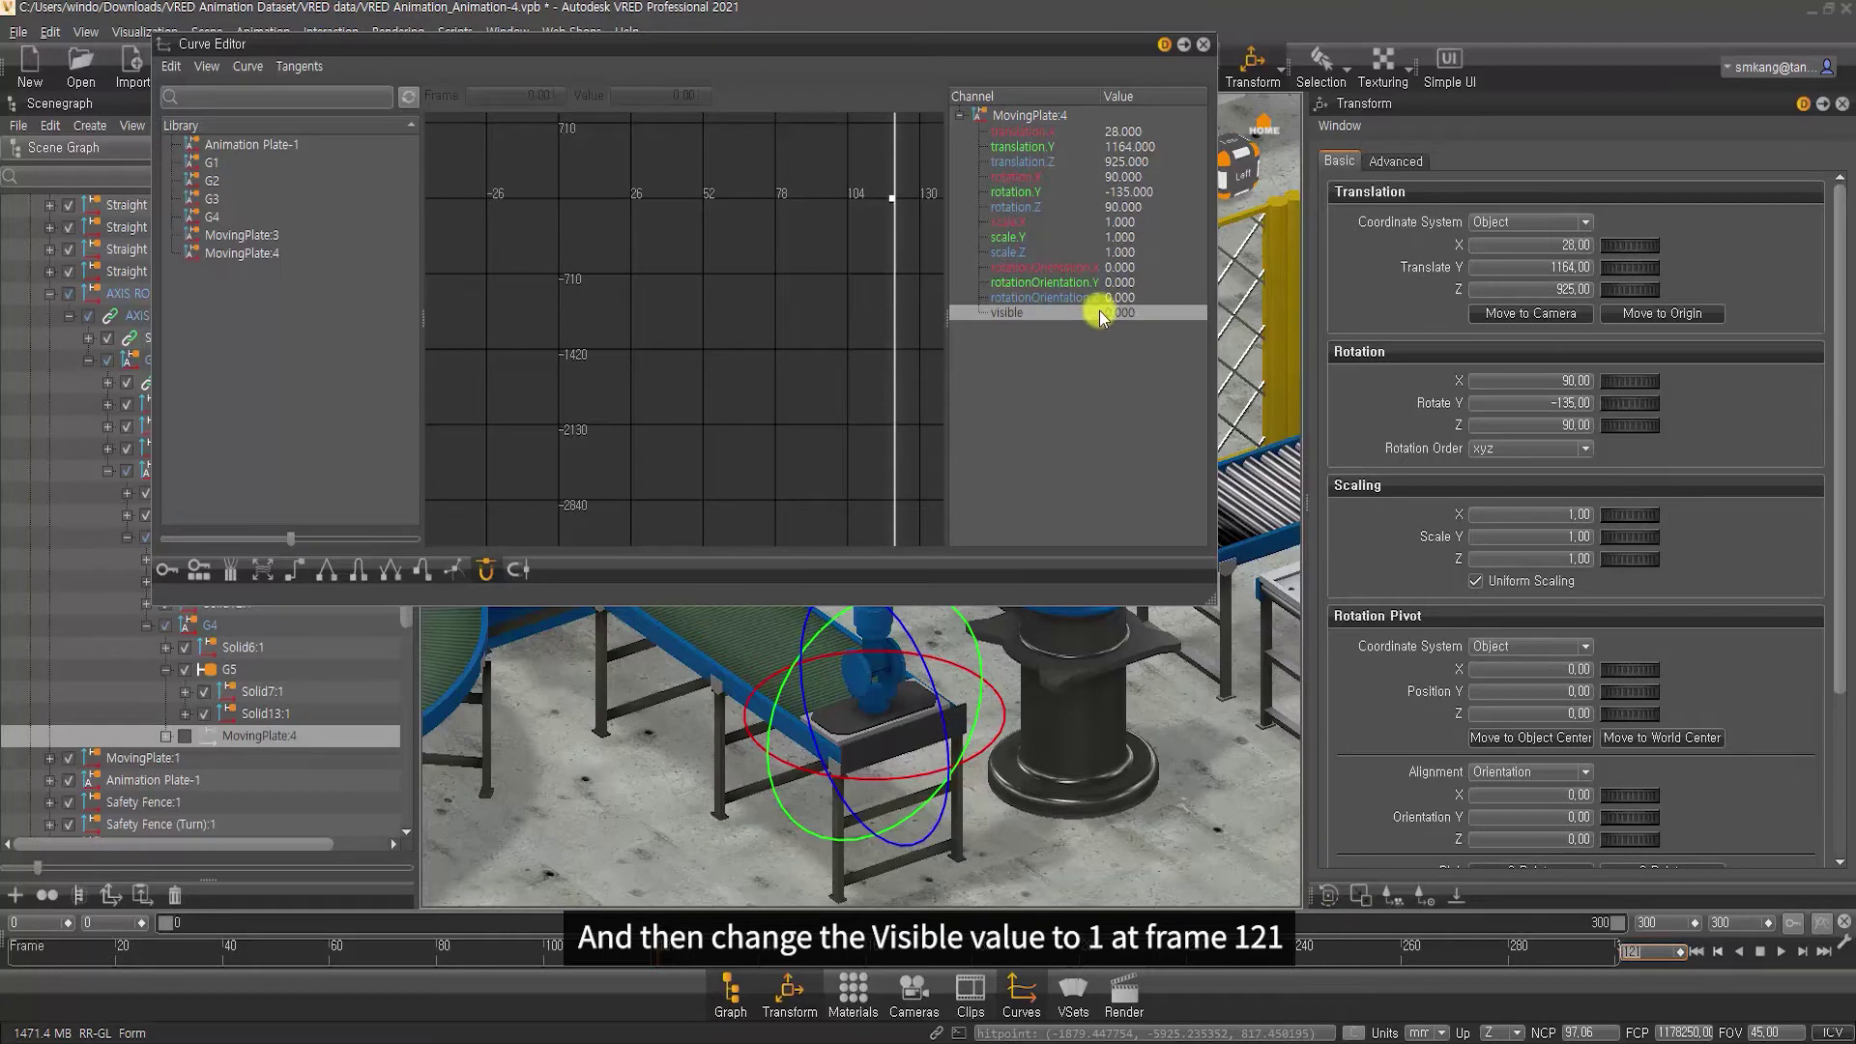
double_click(1108, 313)
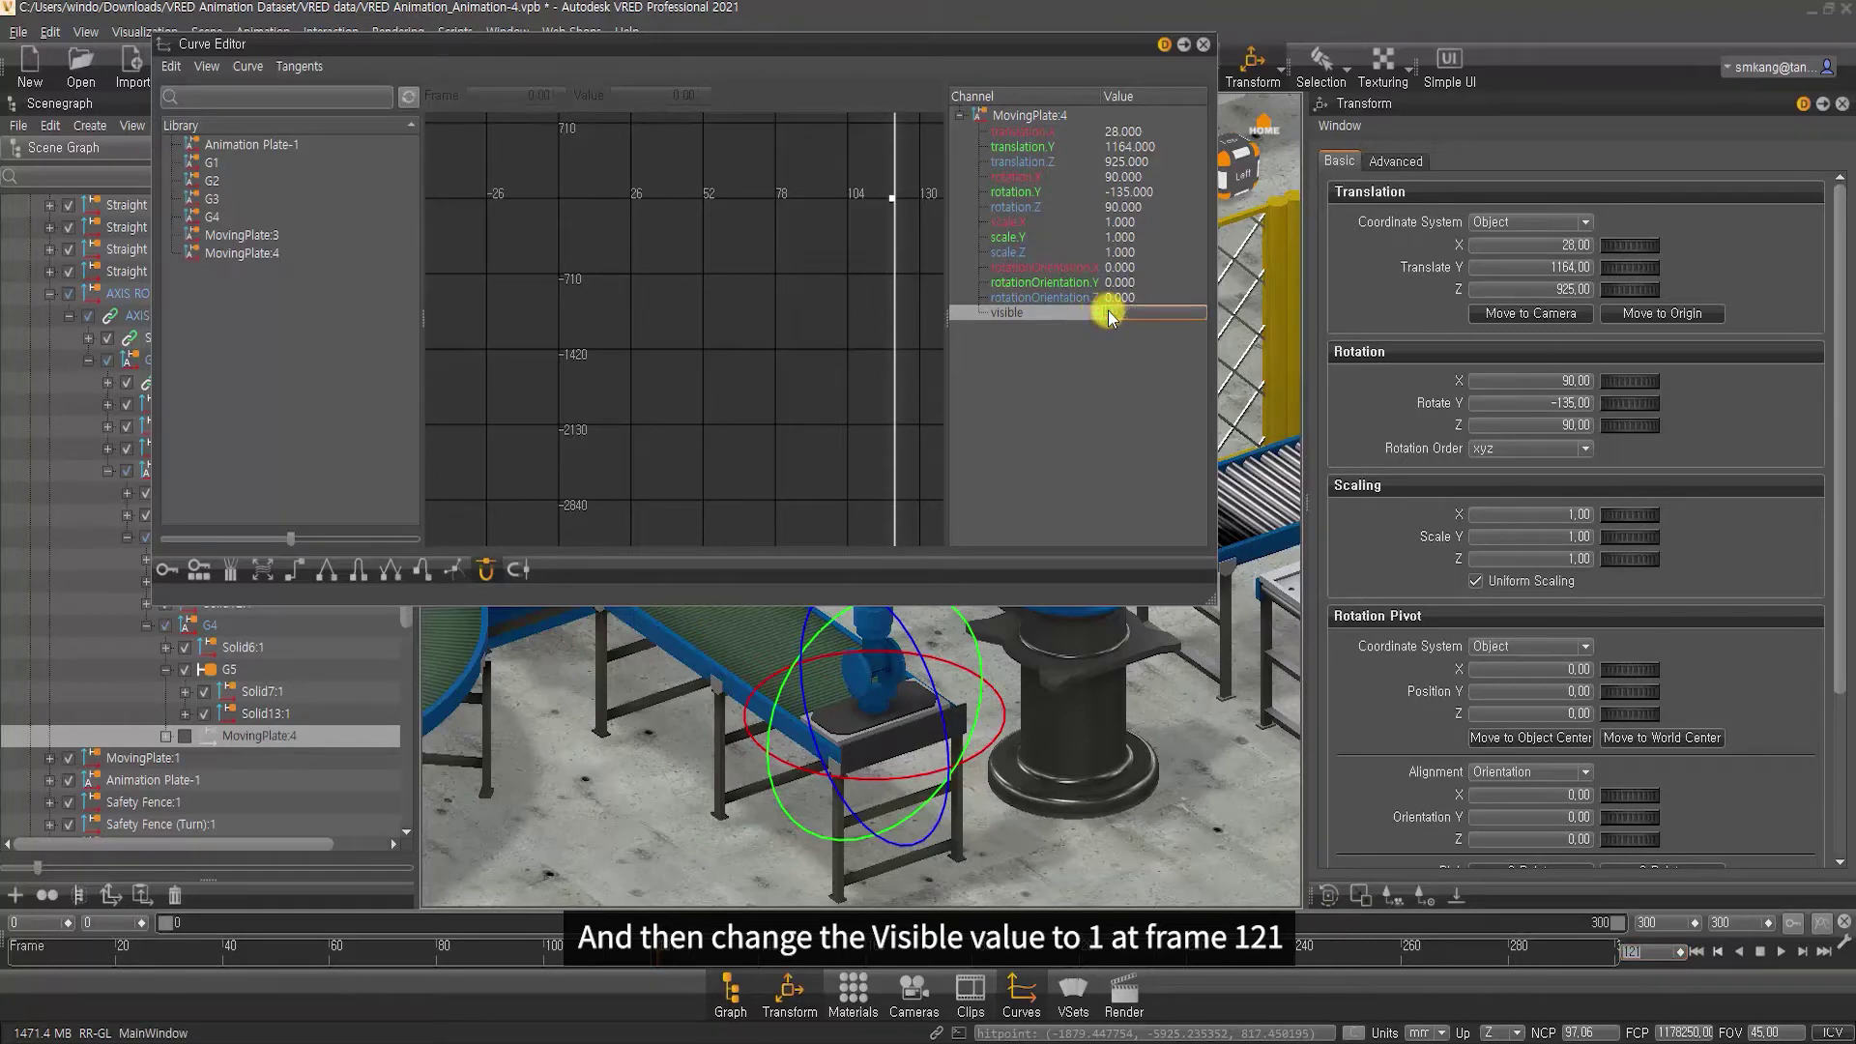
text(1)
key(Return)
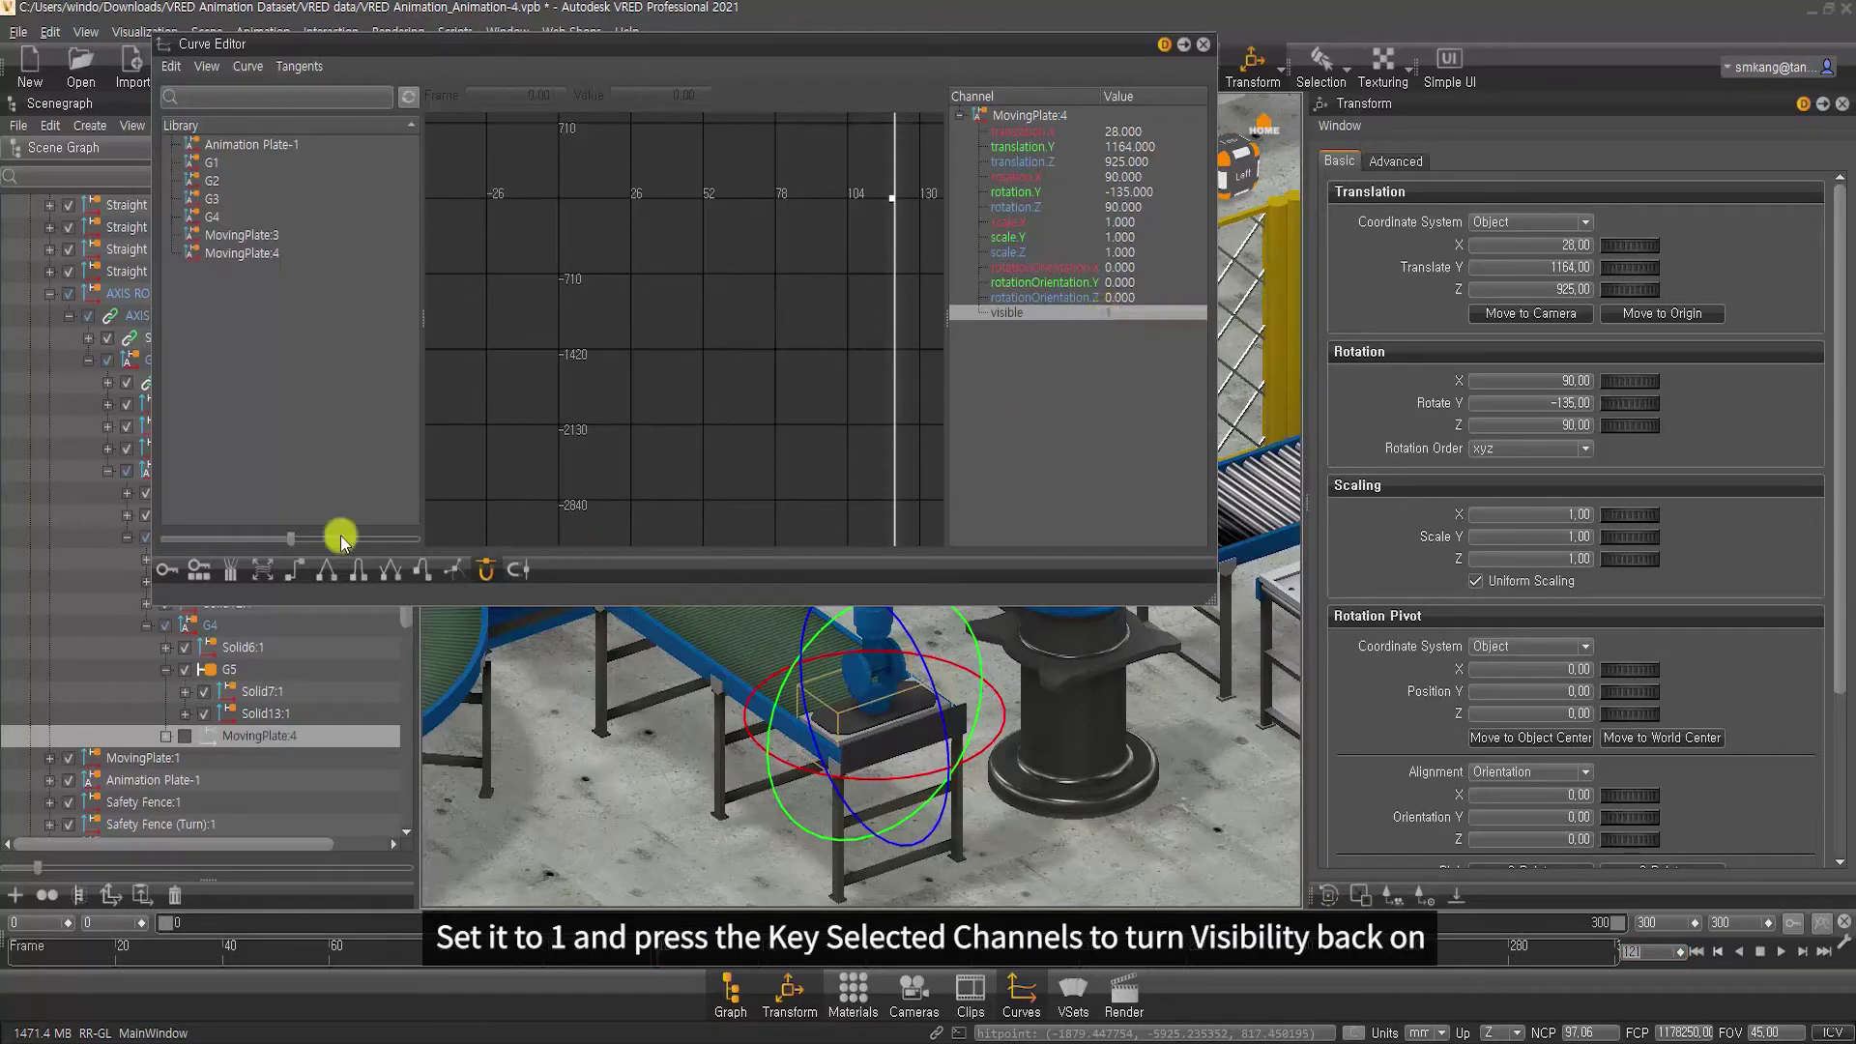
click(205, 564)
click(762, 224)
drag(741, 287, 816, 369)
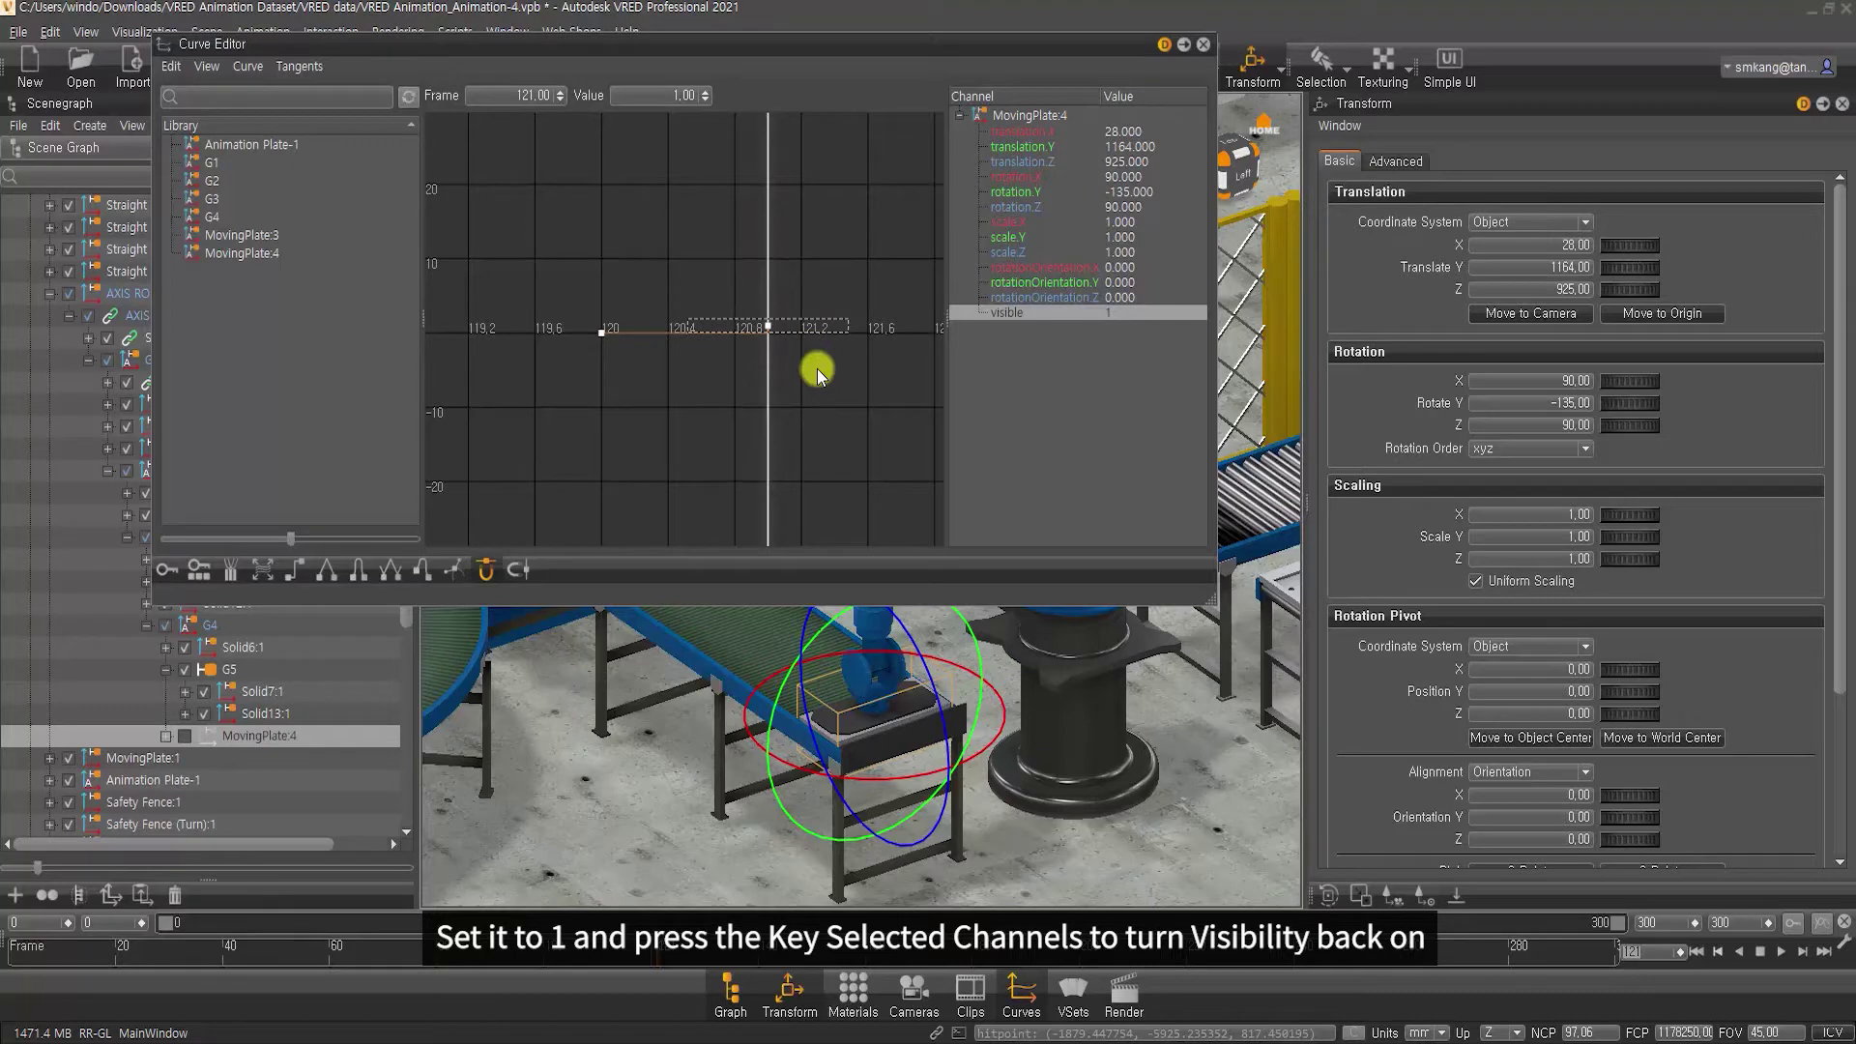
Key MovingPlate:3's visible channel at 1 on frame 120
click(261, 236)
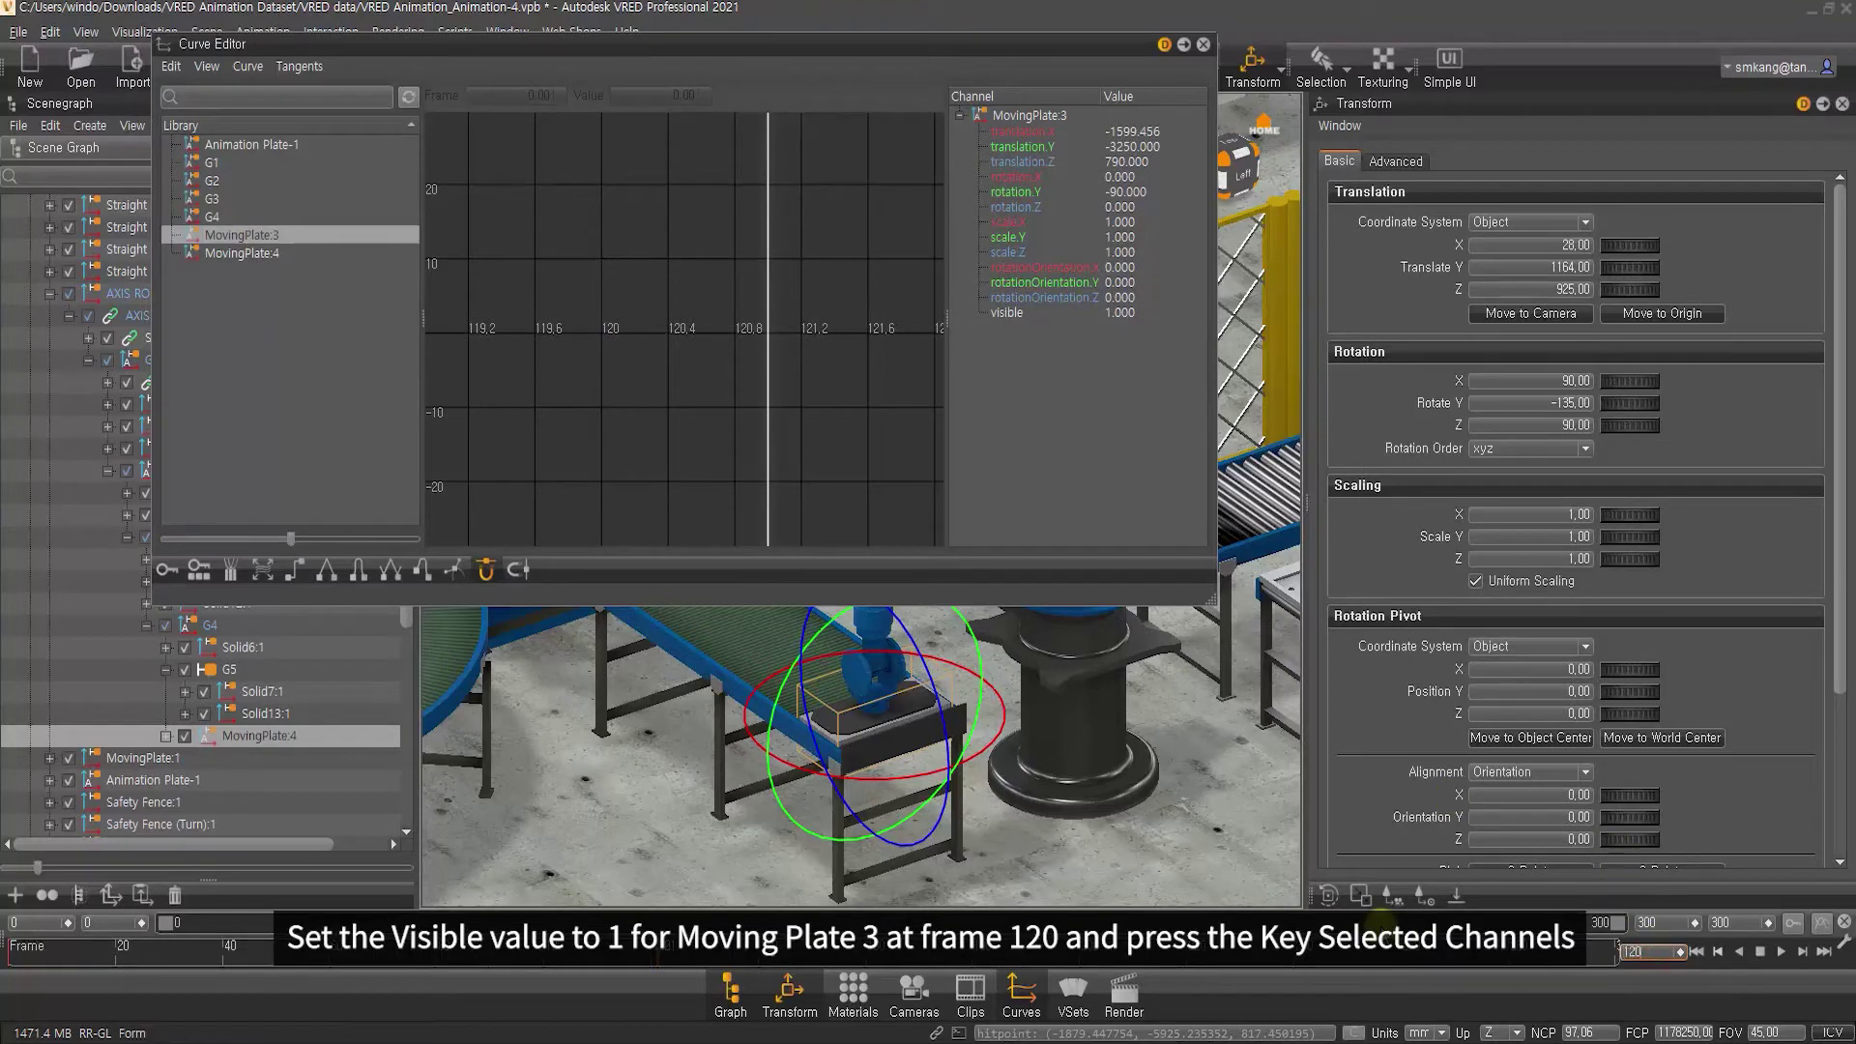
key(Return)
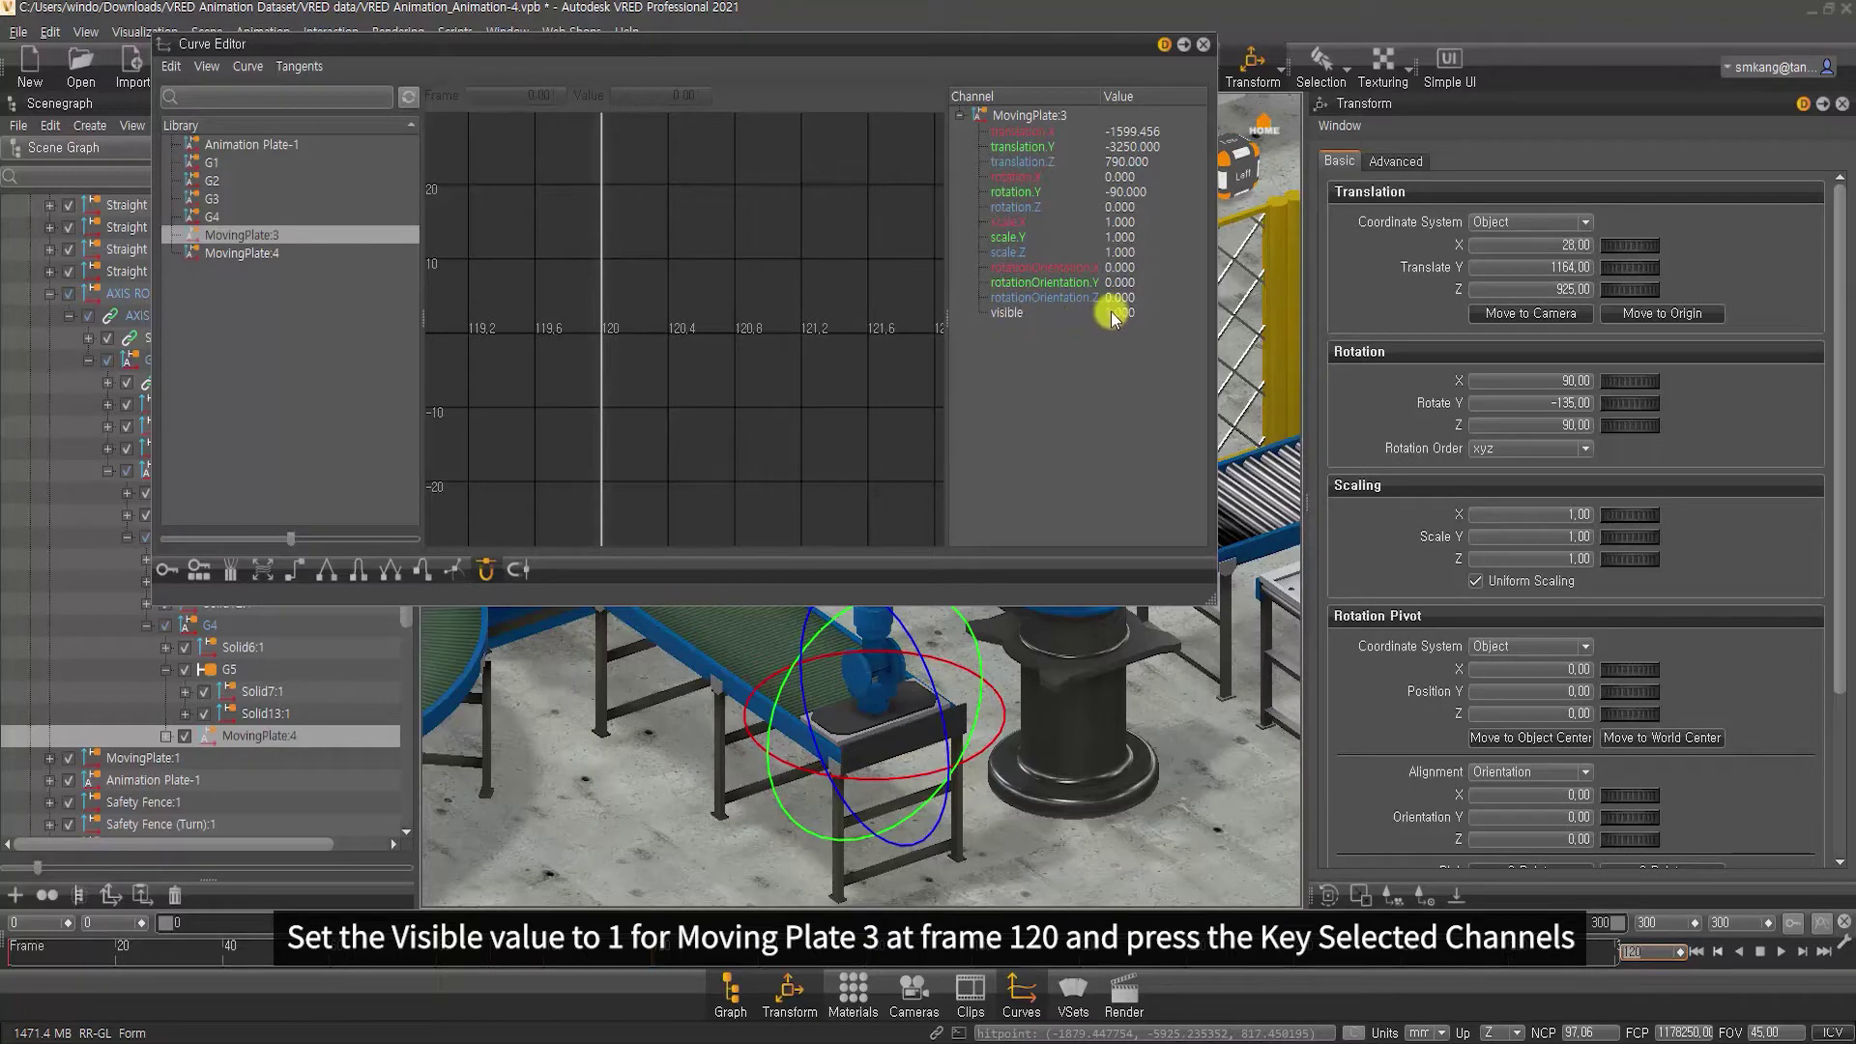
click(199, 570)
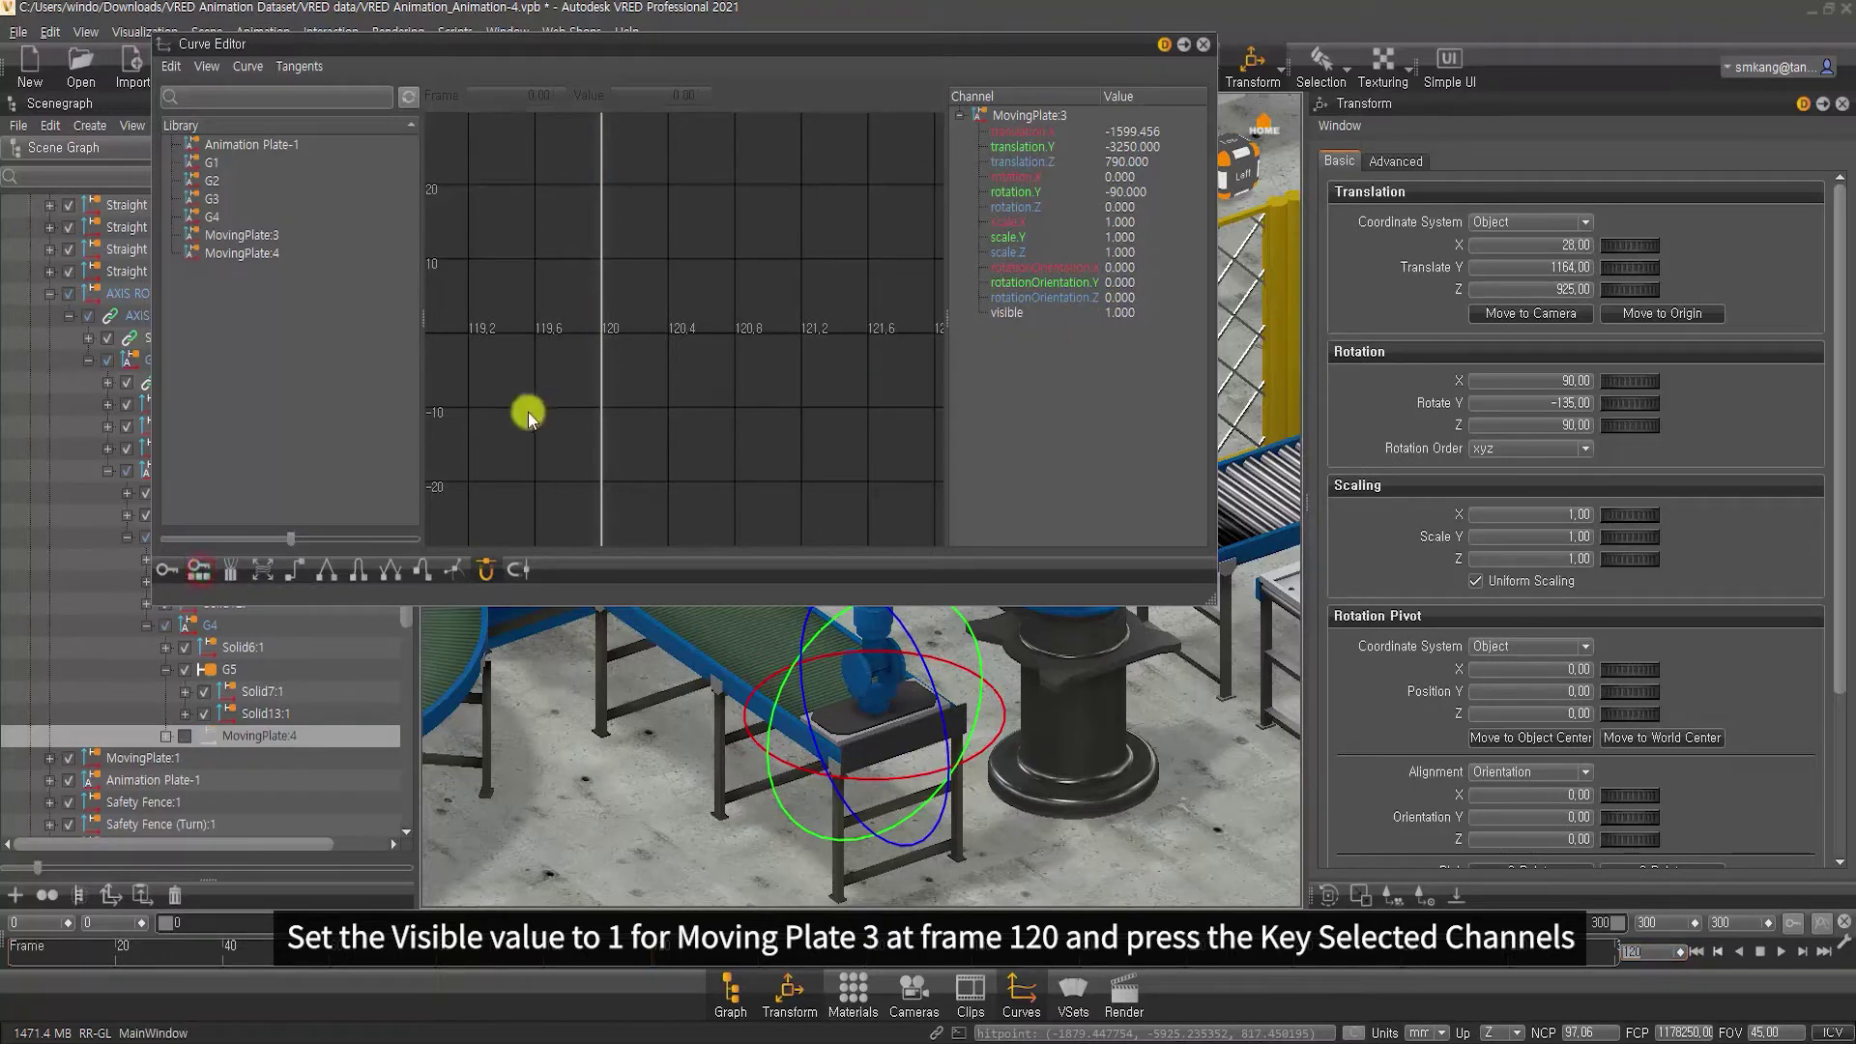
click(270, 237)
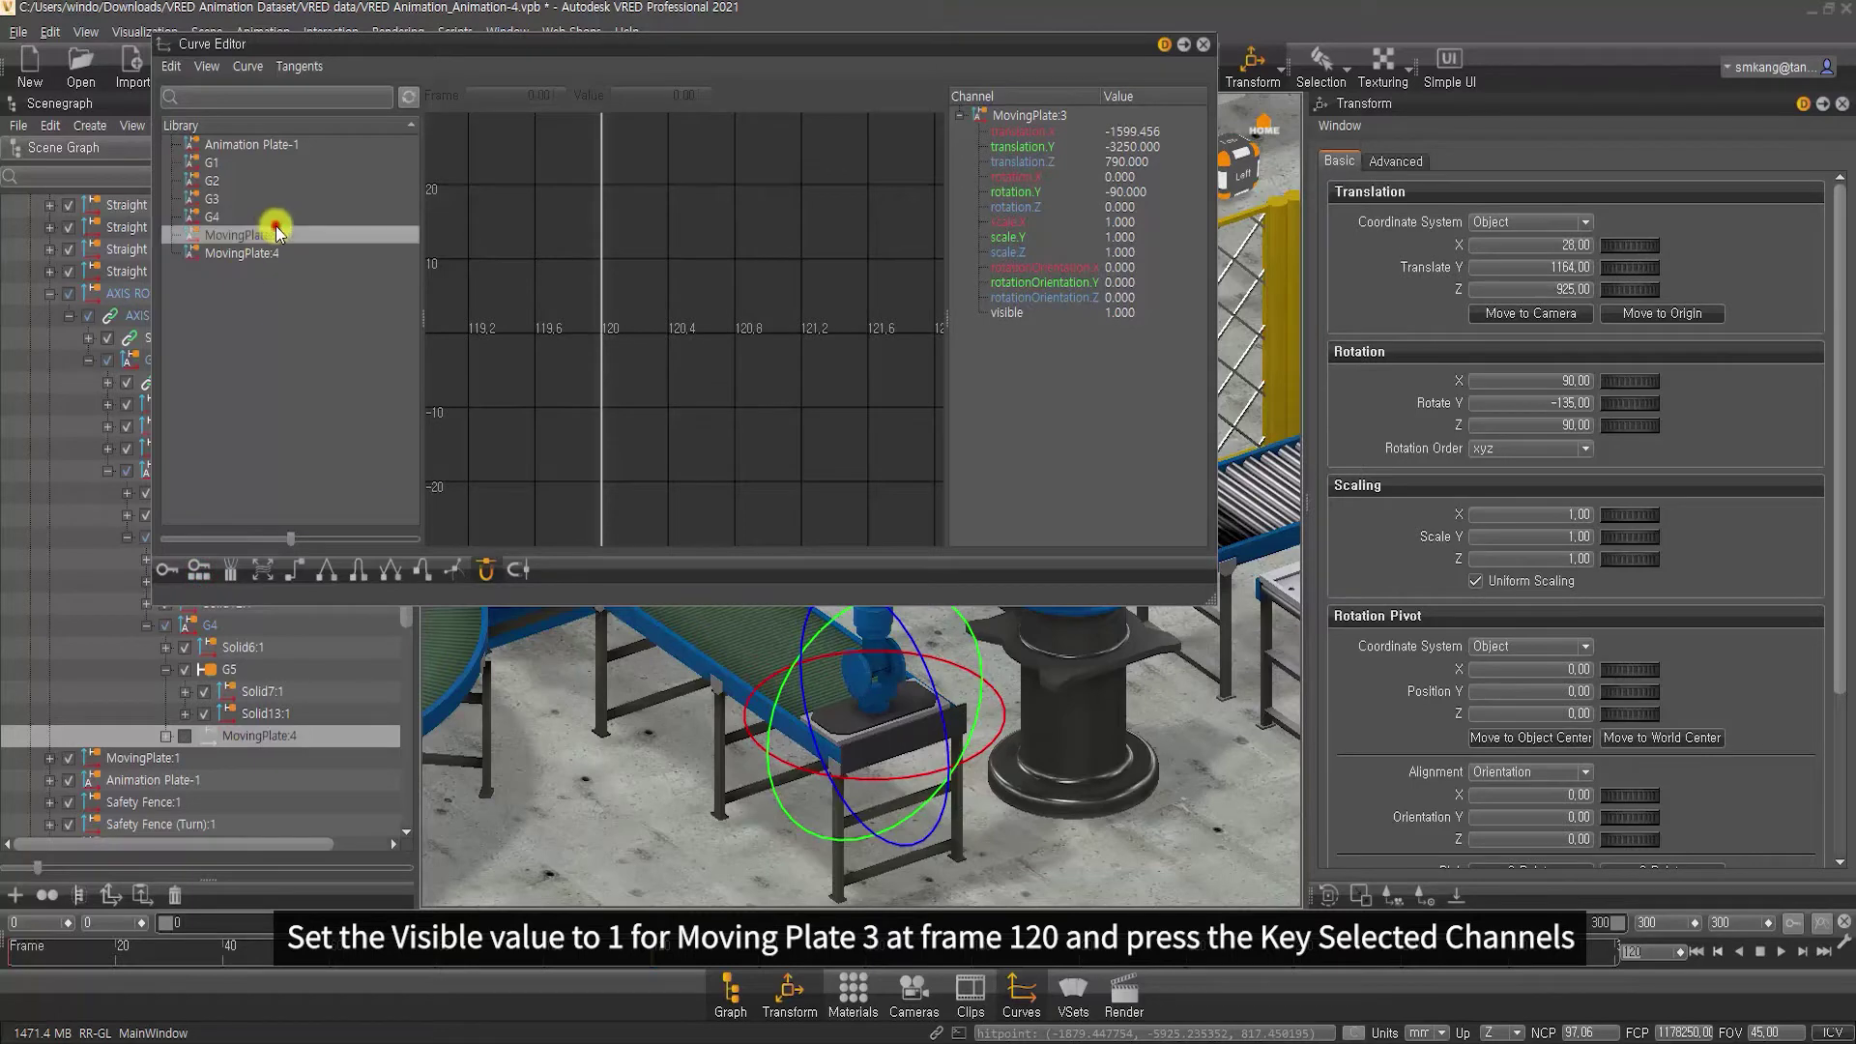
click(1015, 313)
click(199, 570)
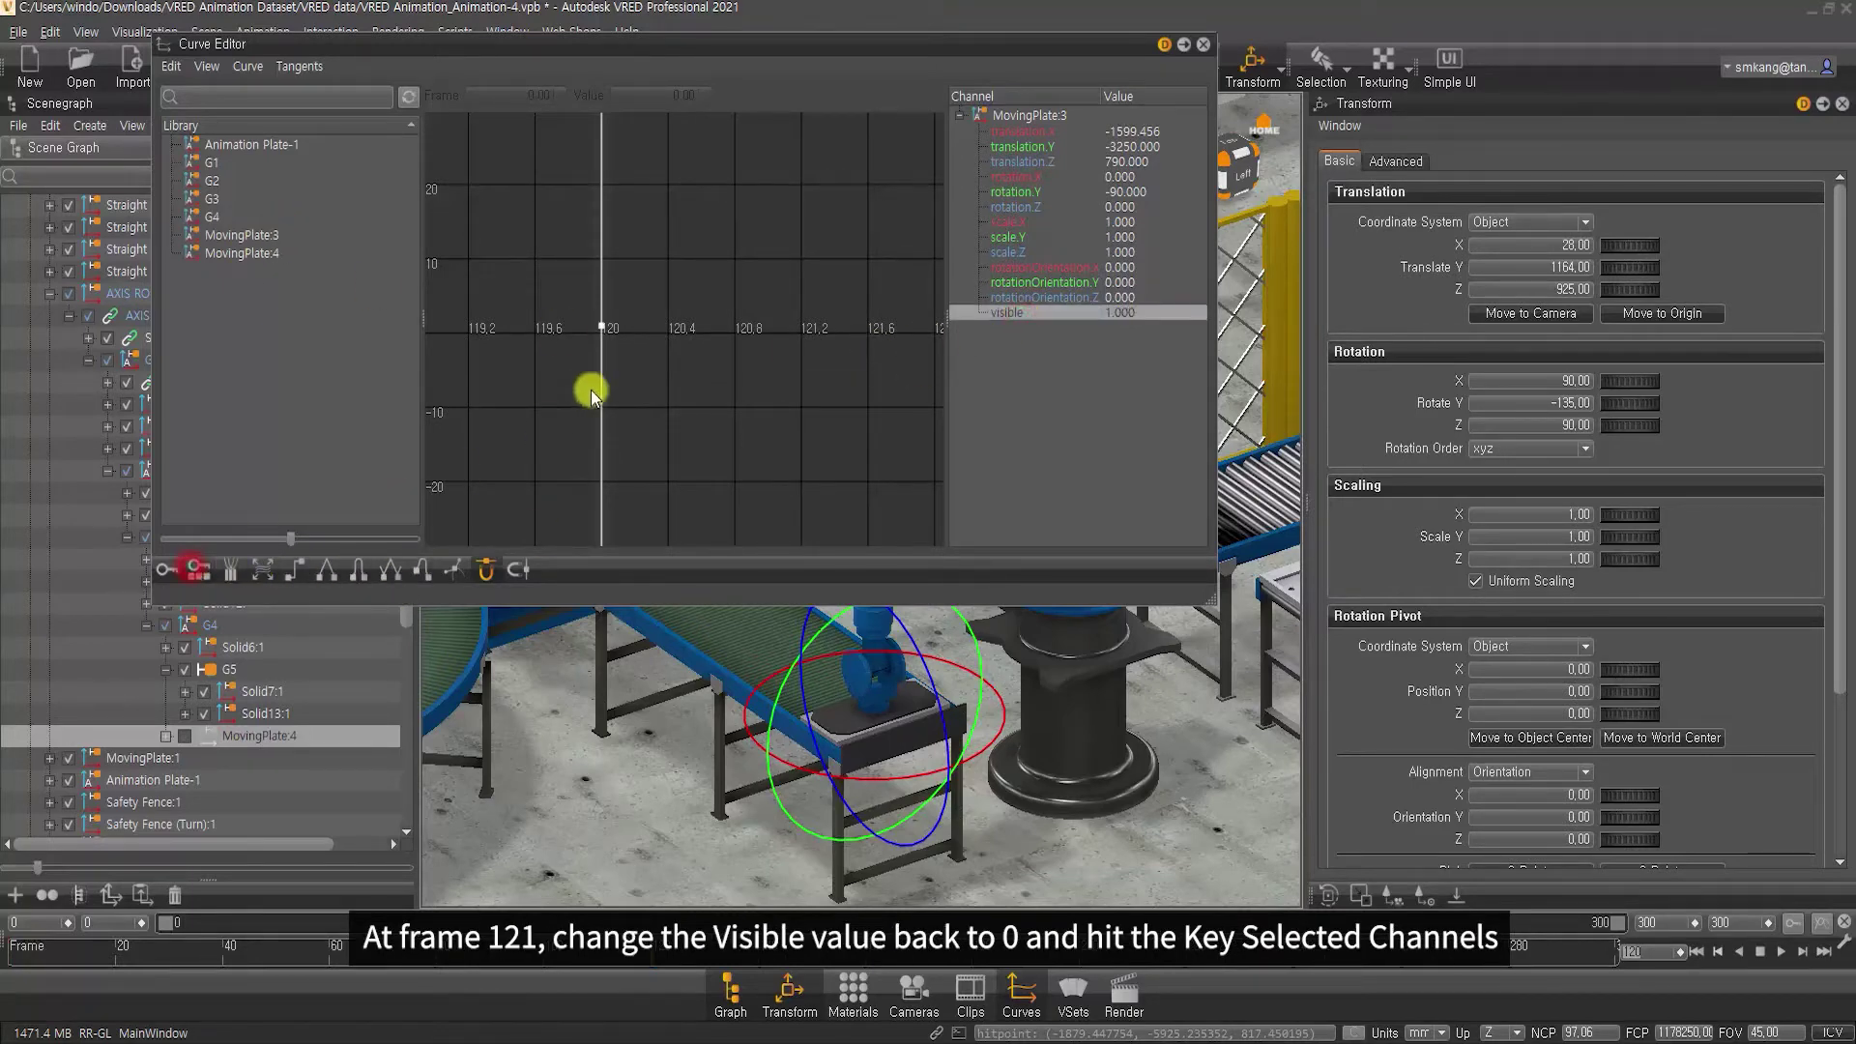
Key MovingPlate:3's visible channel to 0 at frame 121 and close the Curve Editor
click(1649, 952)
text(121)
key(Return)
double_click(1138, 316)
text(0)
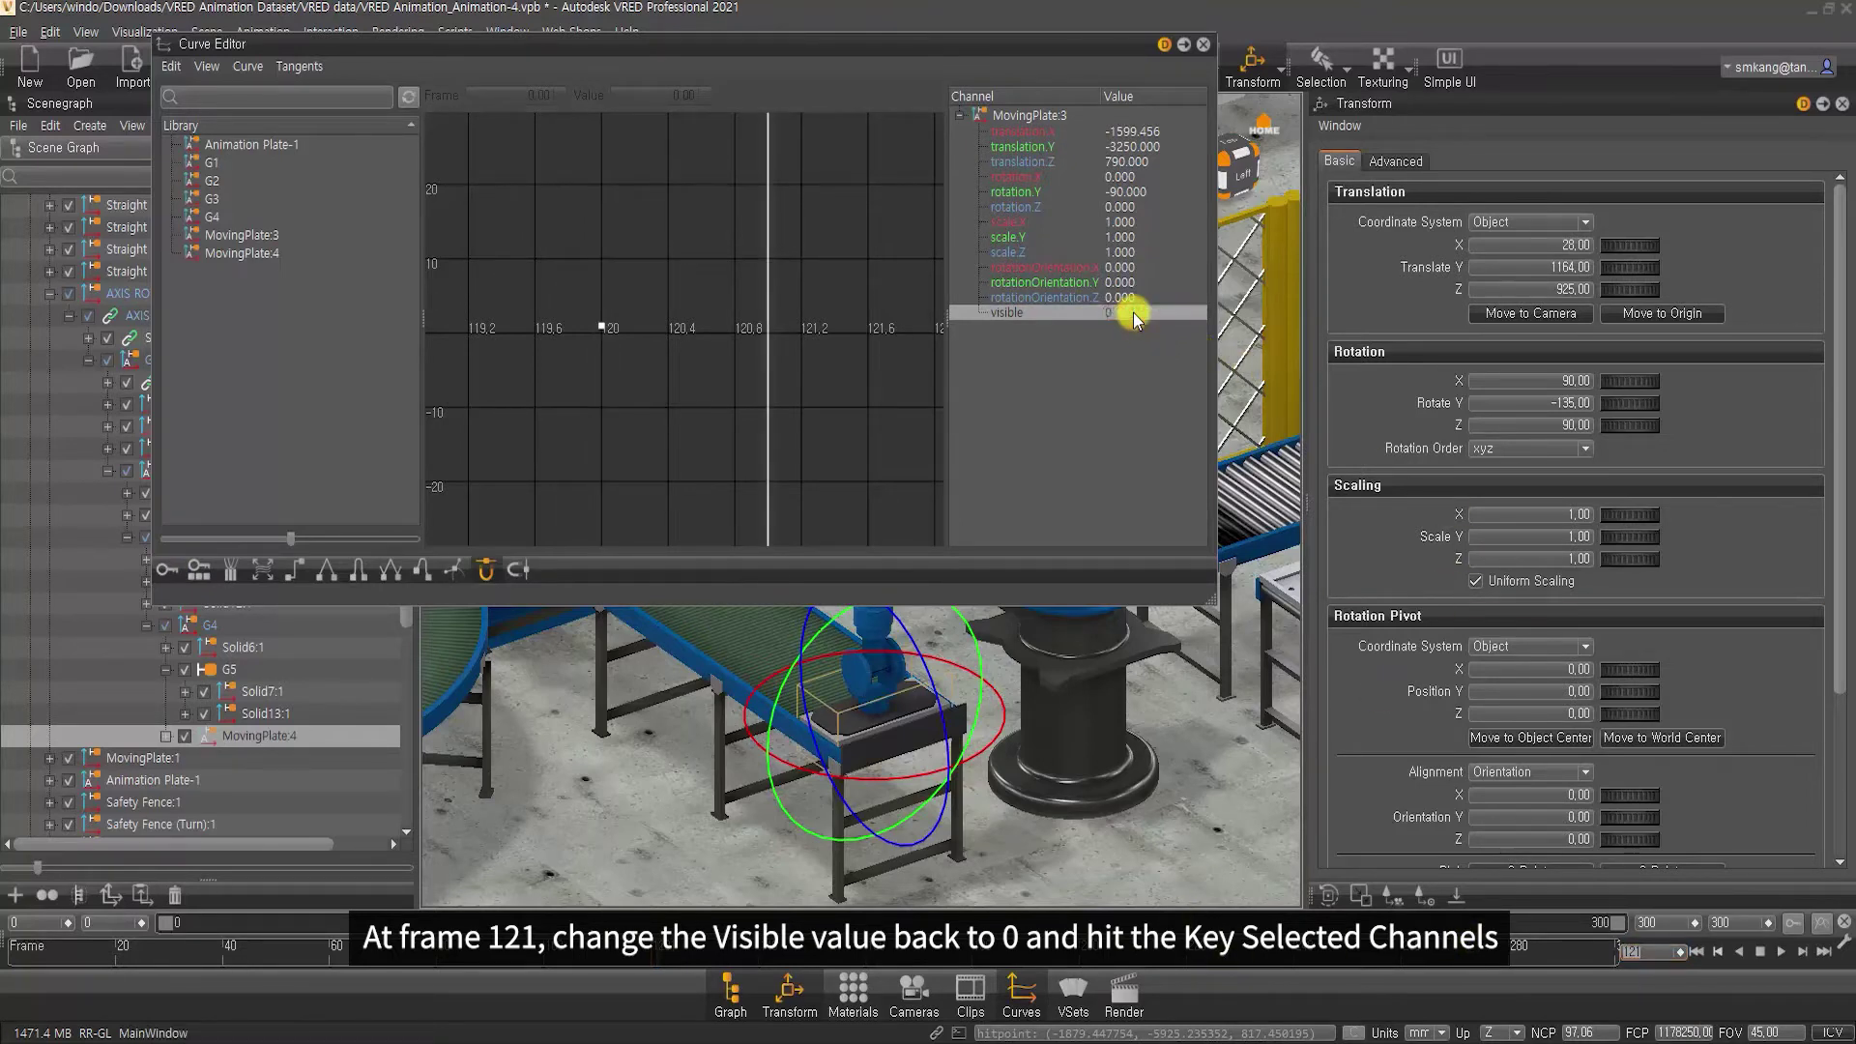
click(200, 570)
click(626, 414)
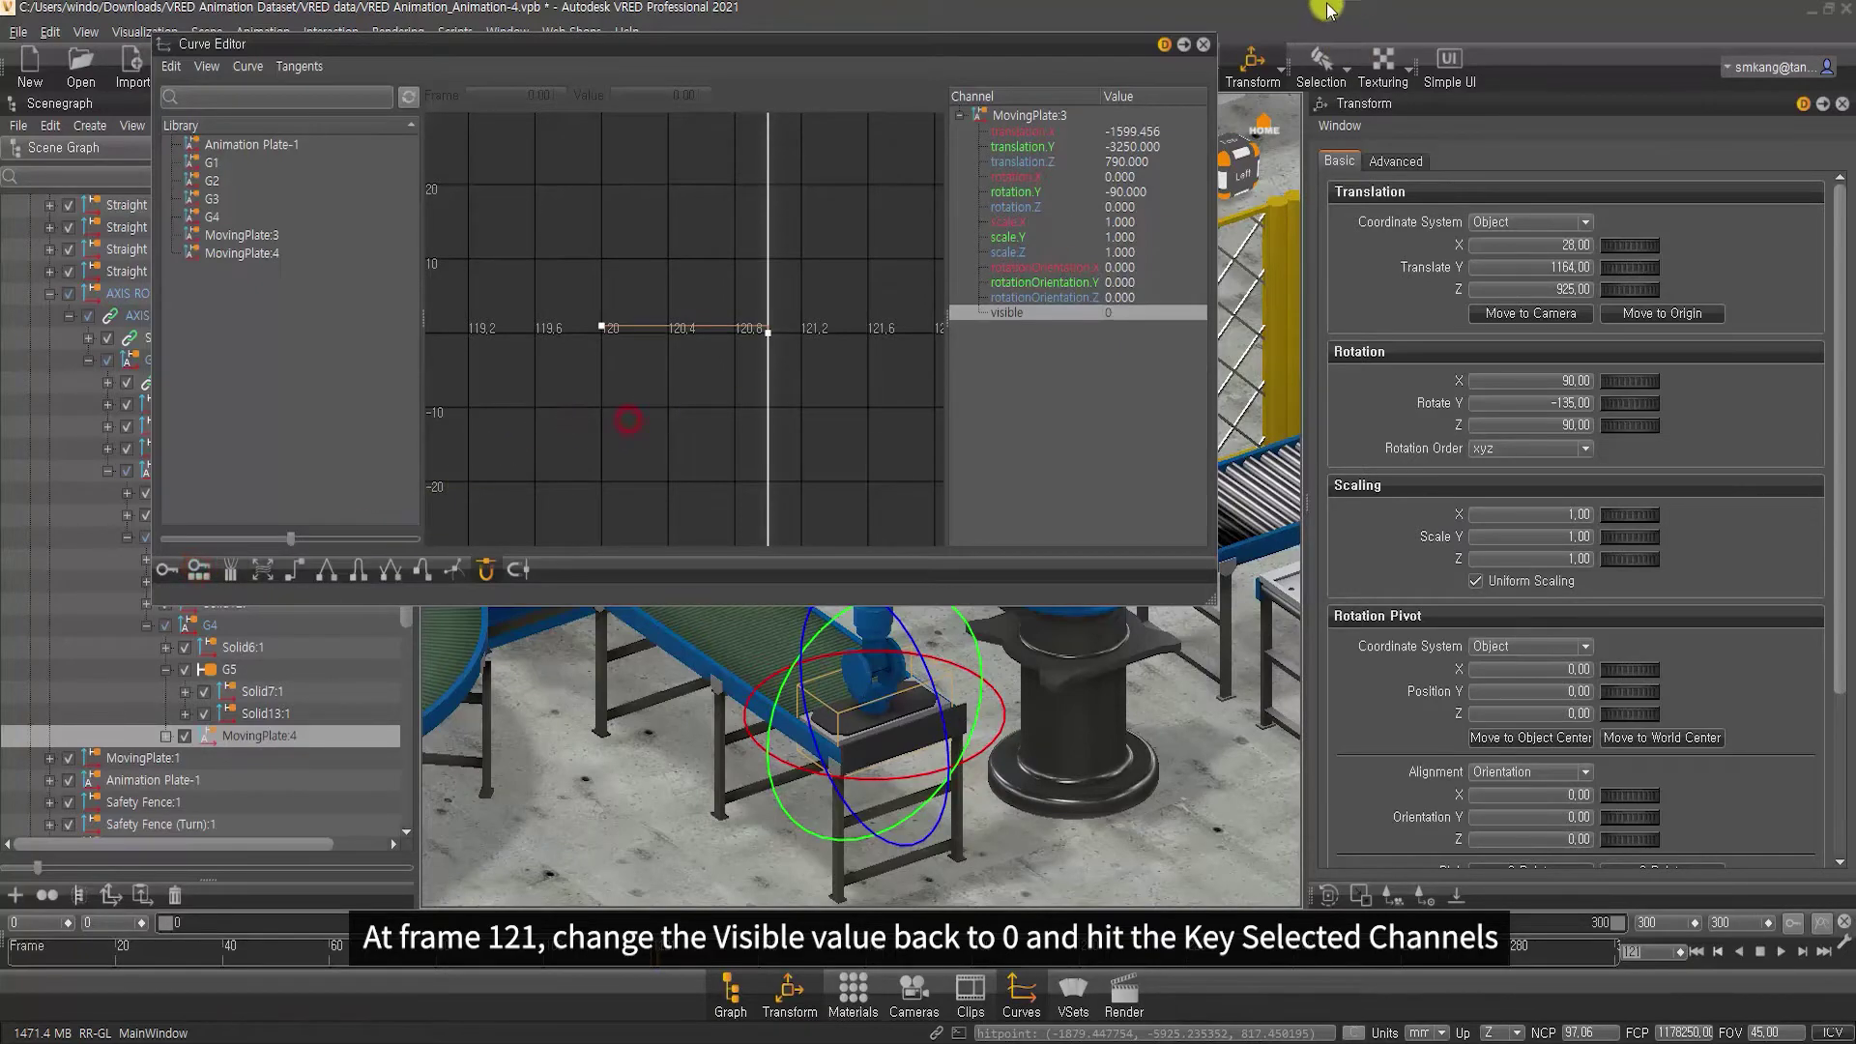
click(1198, 46)
Zoom in on the plate, scrub around frames 103–107 to verify the visibility swap, and select G3
scroll(976, 519, up, 3)
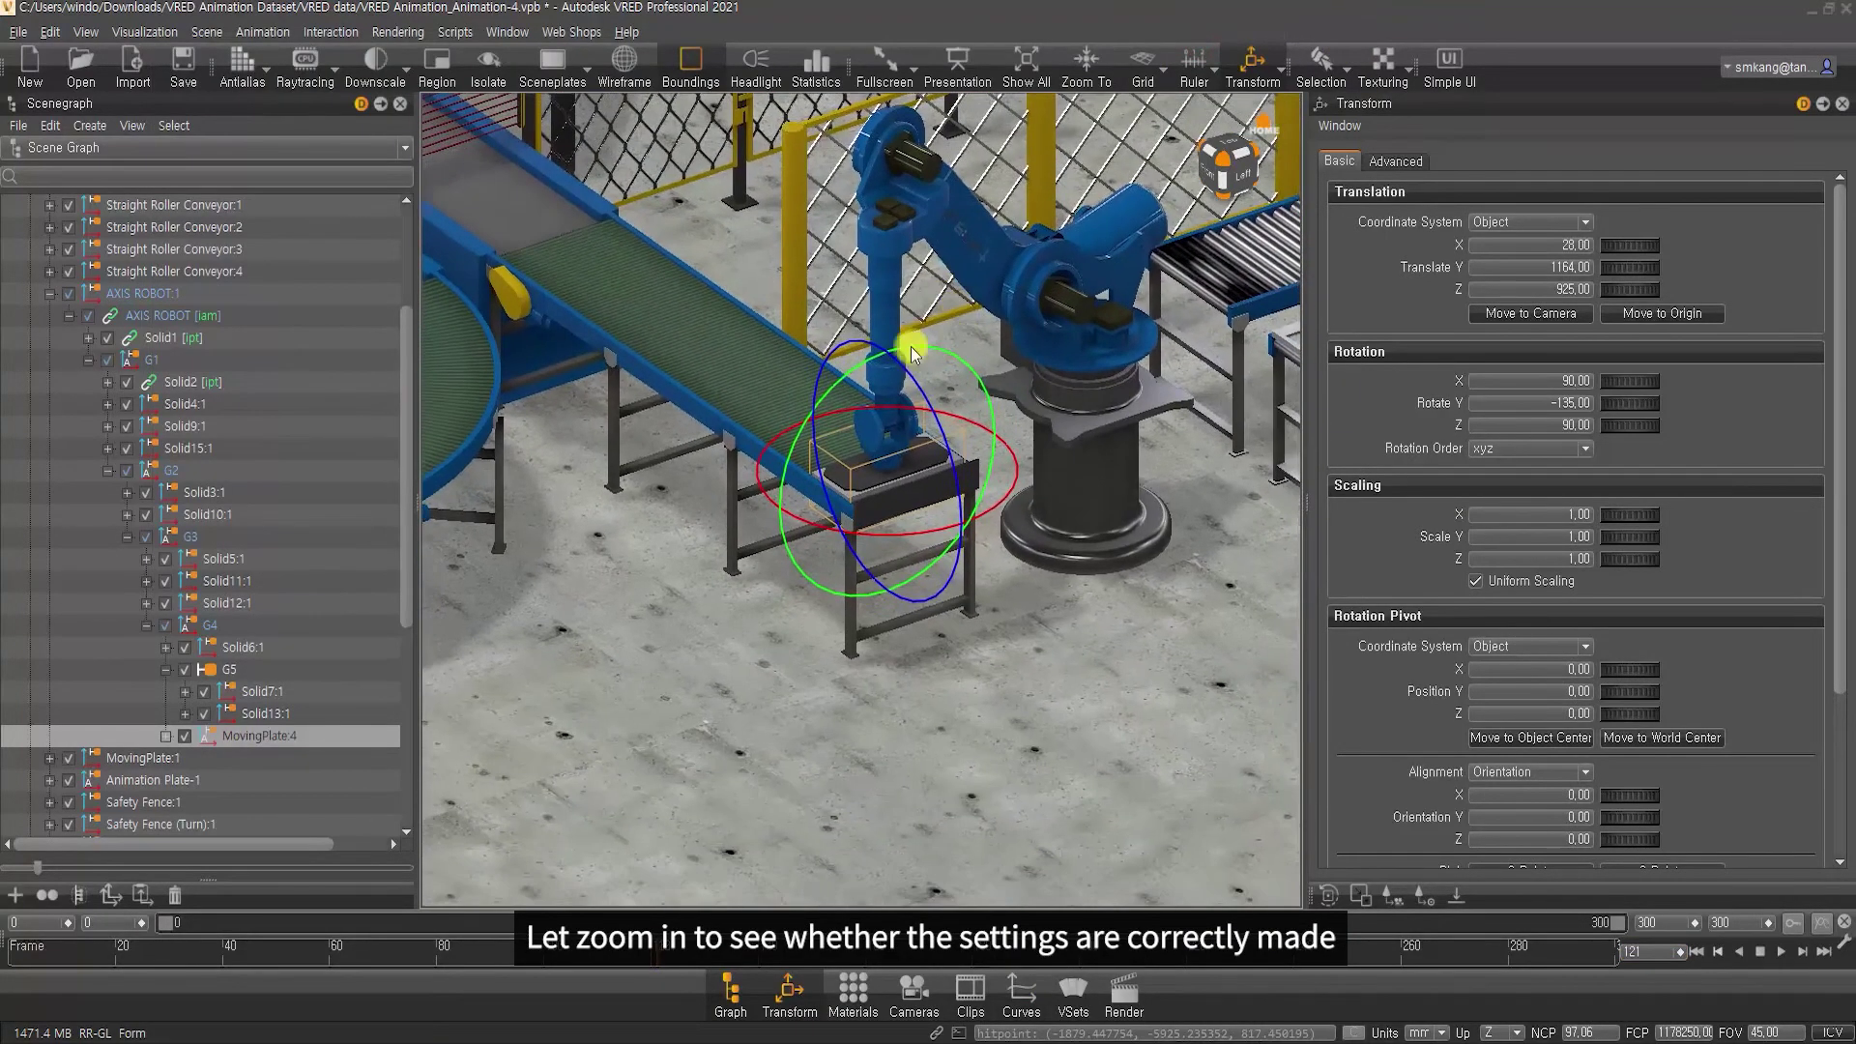
scroll(911, 346, up, 3)
scroll(895, 696, up, 3)
scroll(834, 541, up, 2)
scroll(831, 675, up, 2)
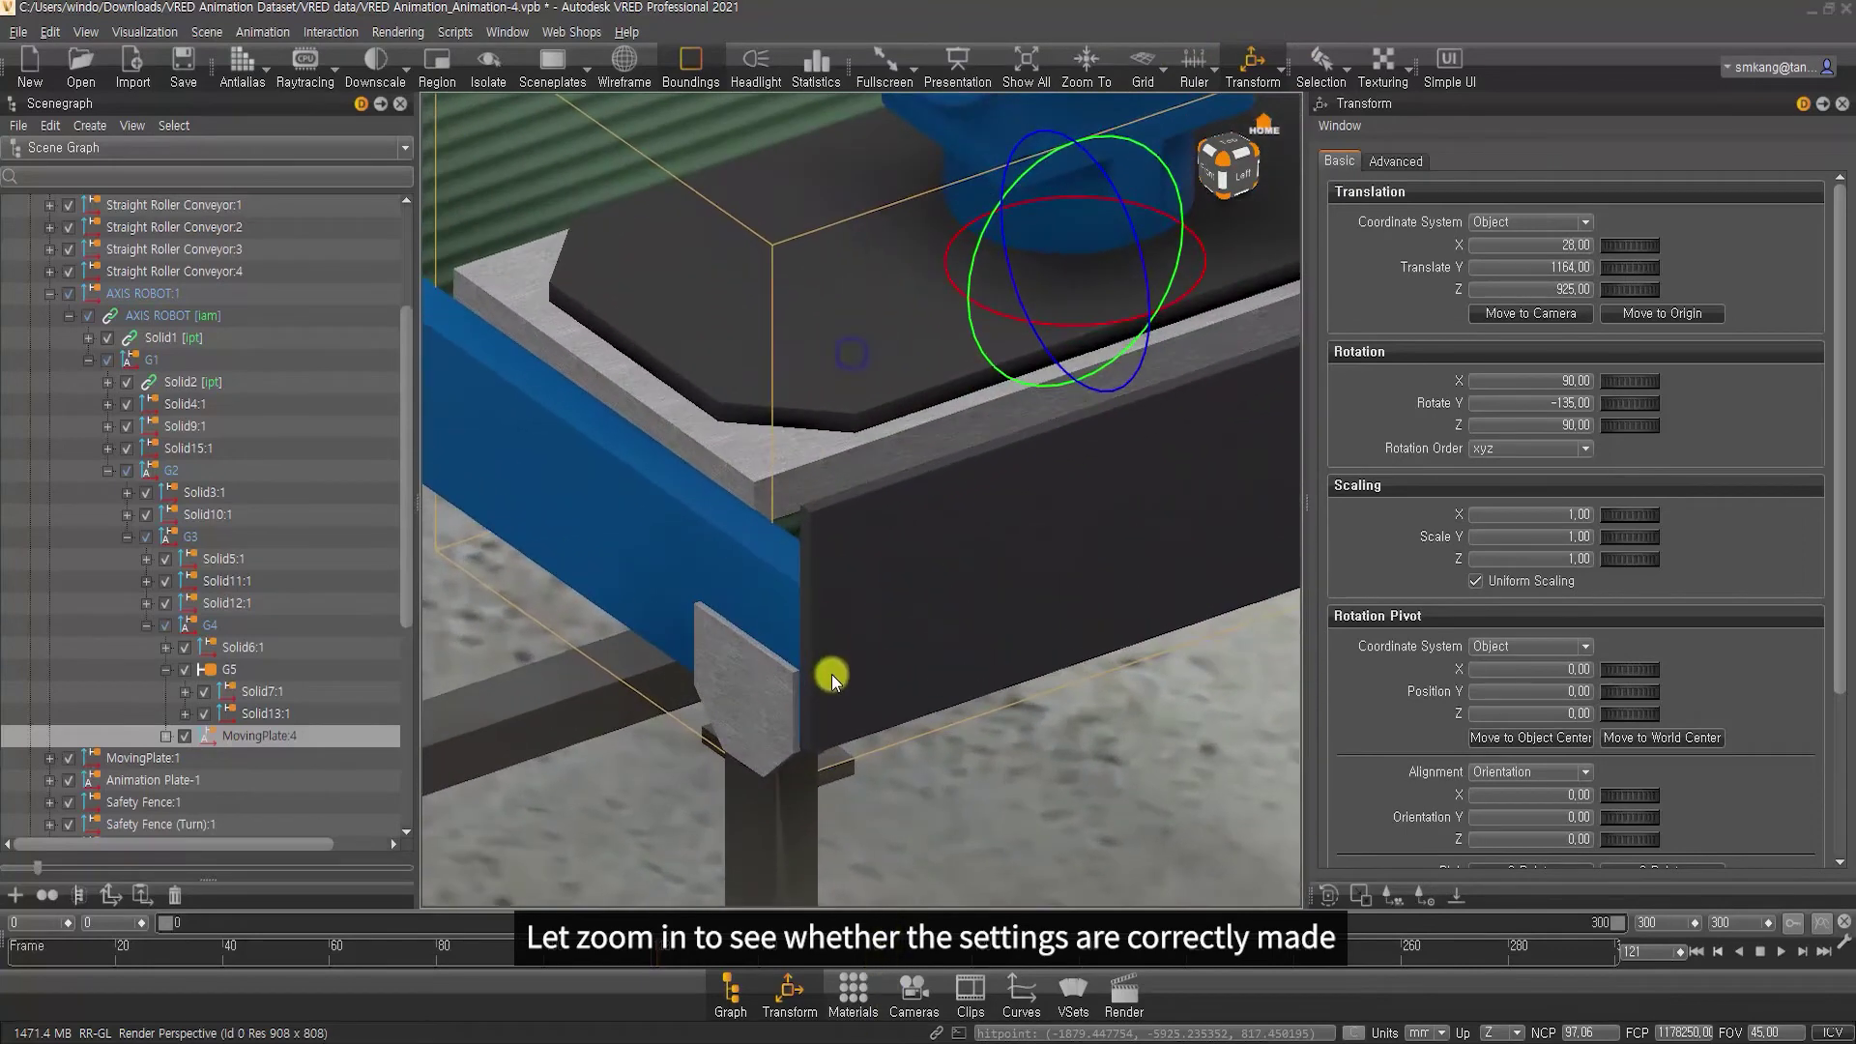
drag(638, 952, 588, 952)
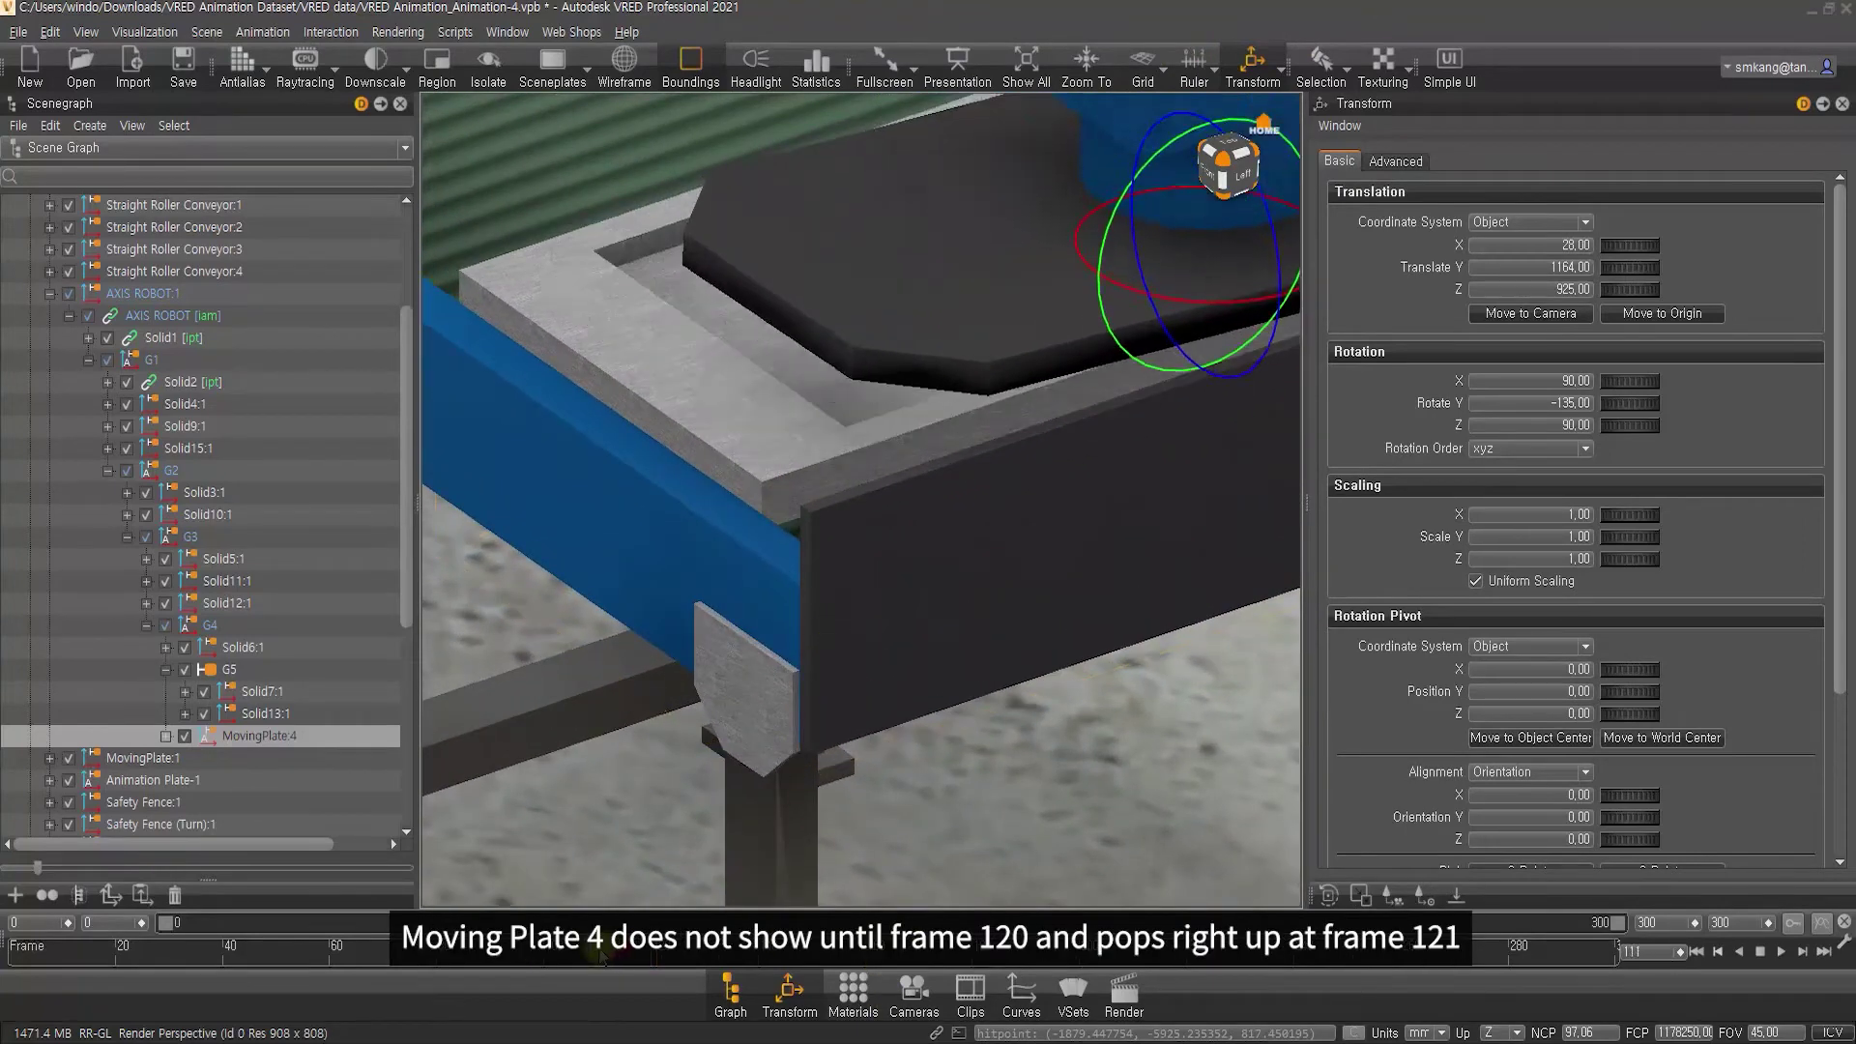
drag(674, 703, 774, 365)
mouse_move(566, 997)
mouse_down()
mouse_move(577, 963)
mouse_move(658, 965)
mouse_up()
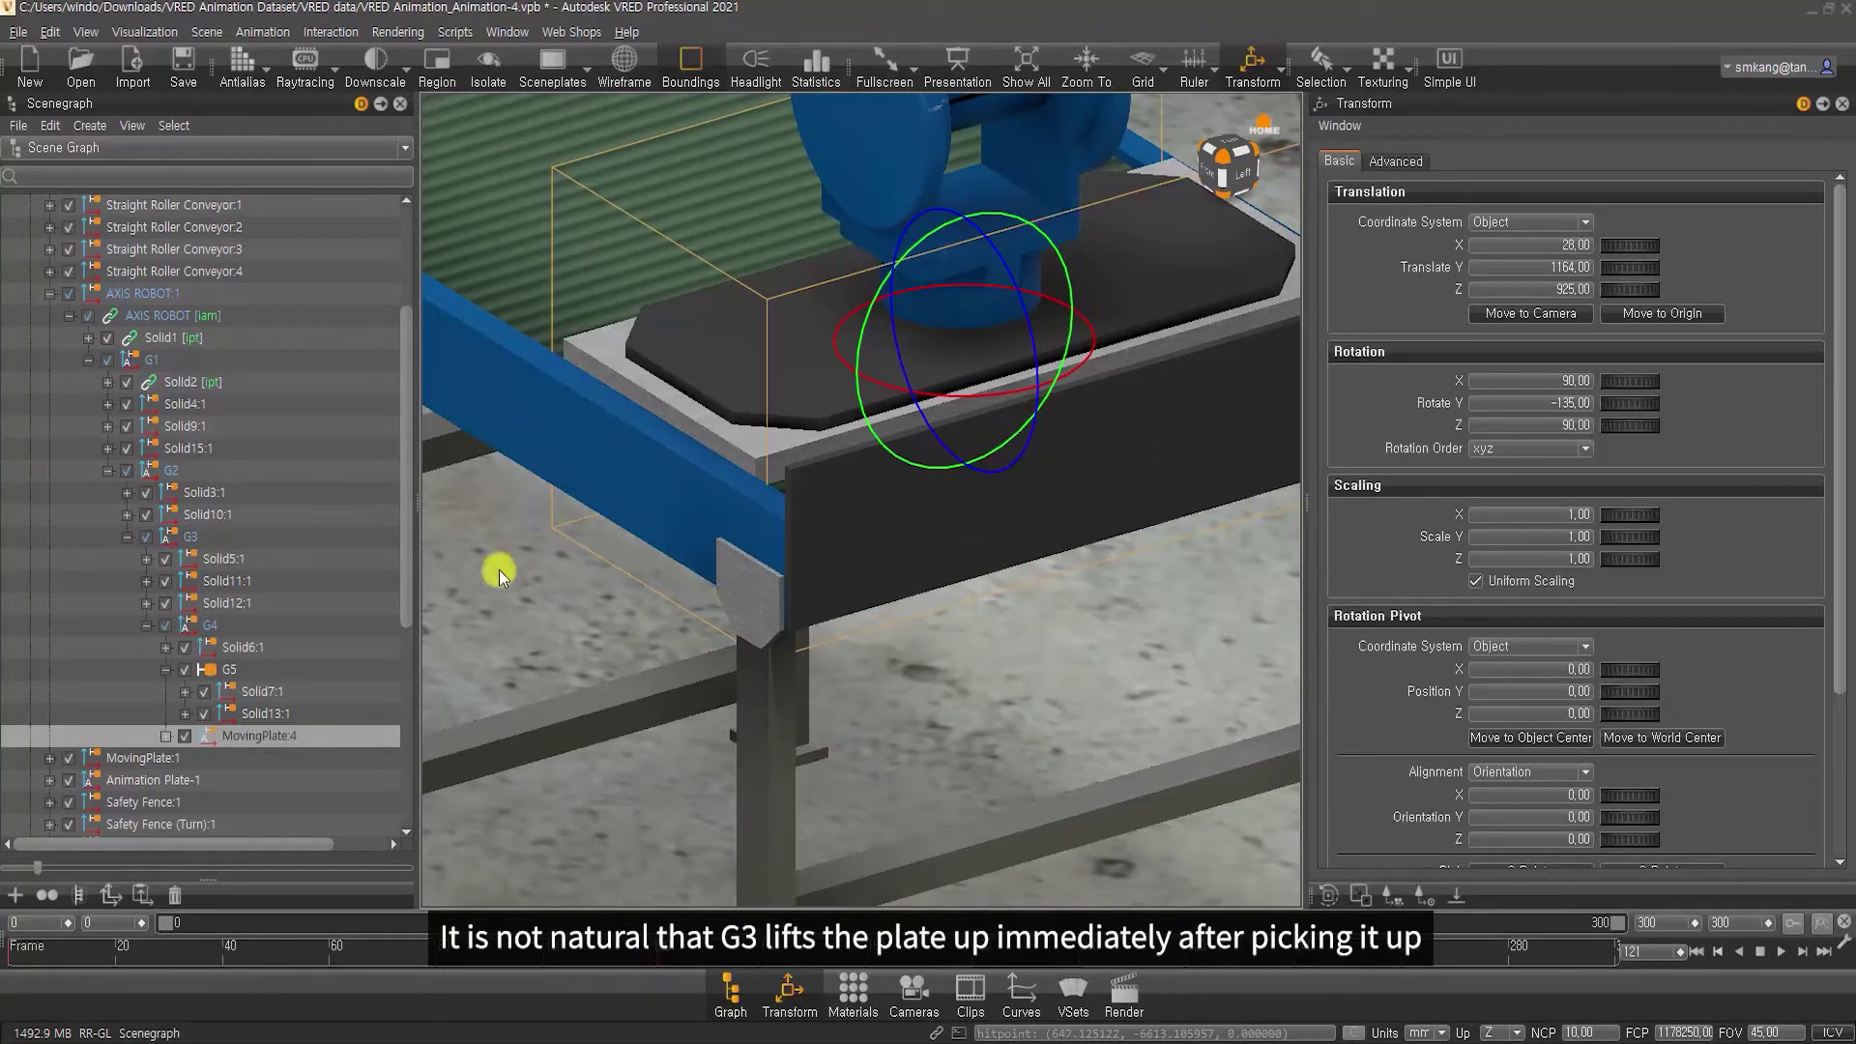
click(198, 537)
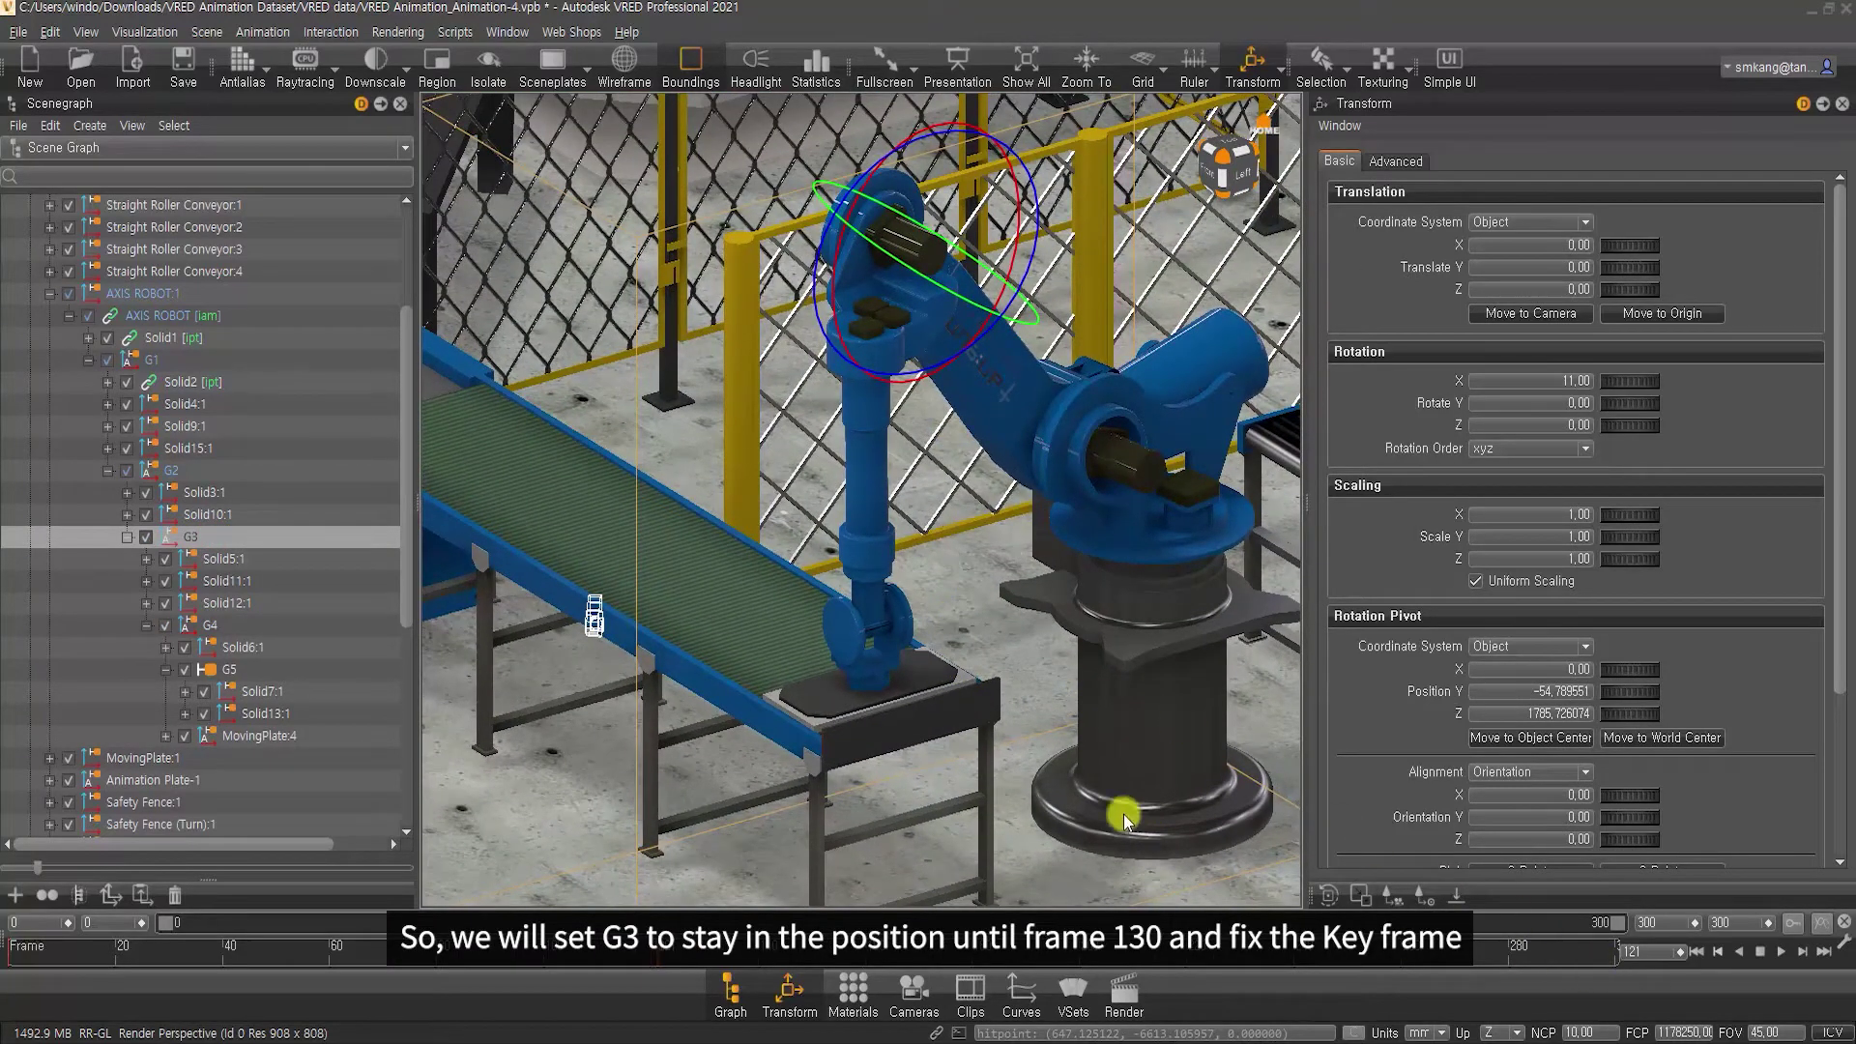
At frame 160, lift G3 to Rotate X 43.48 and key it
double_click(1653, 954)
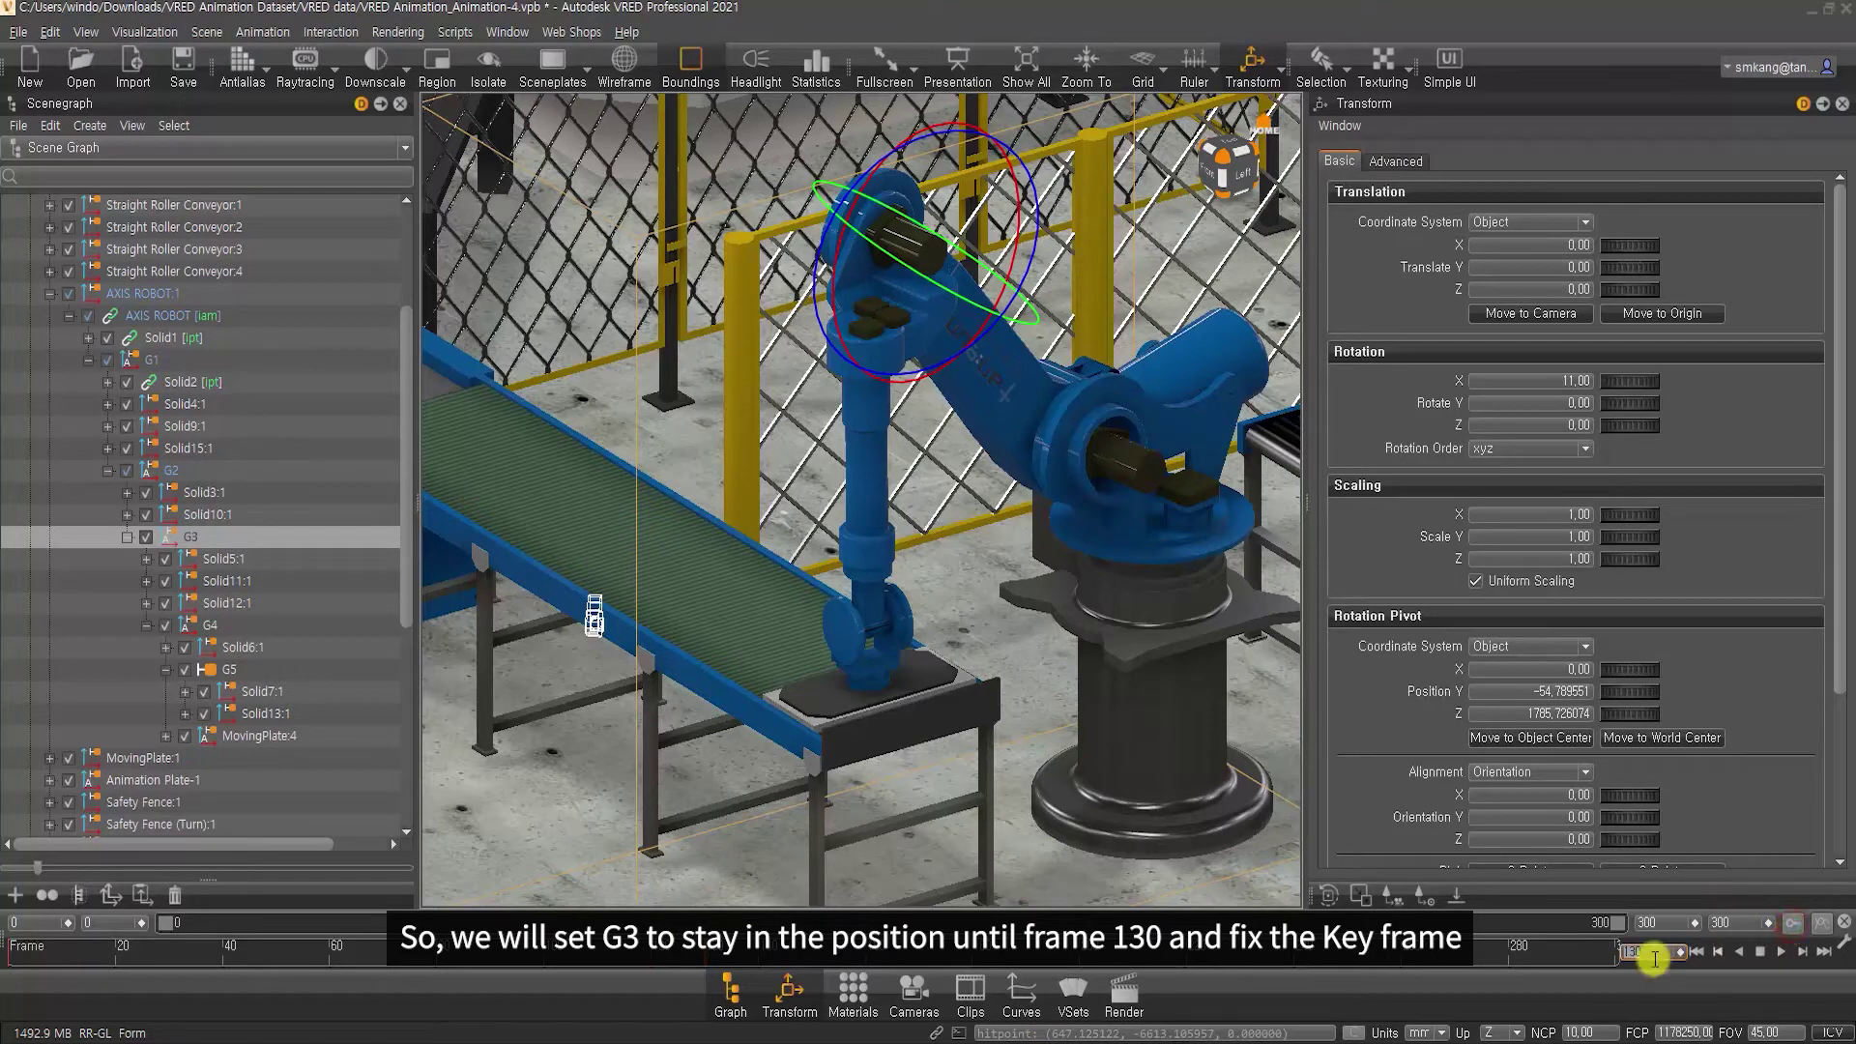
text(16)
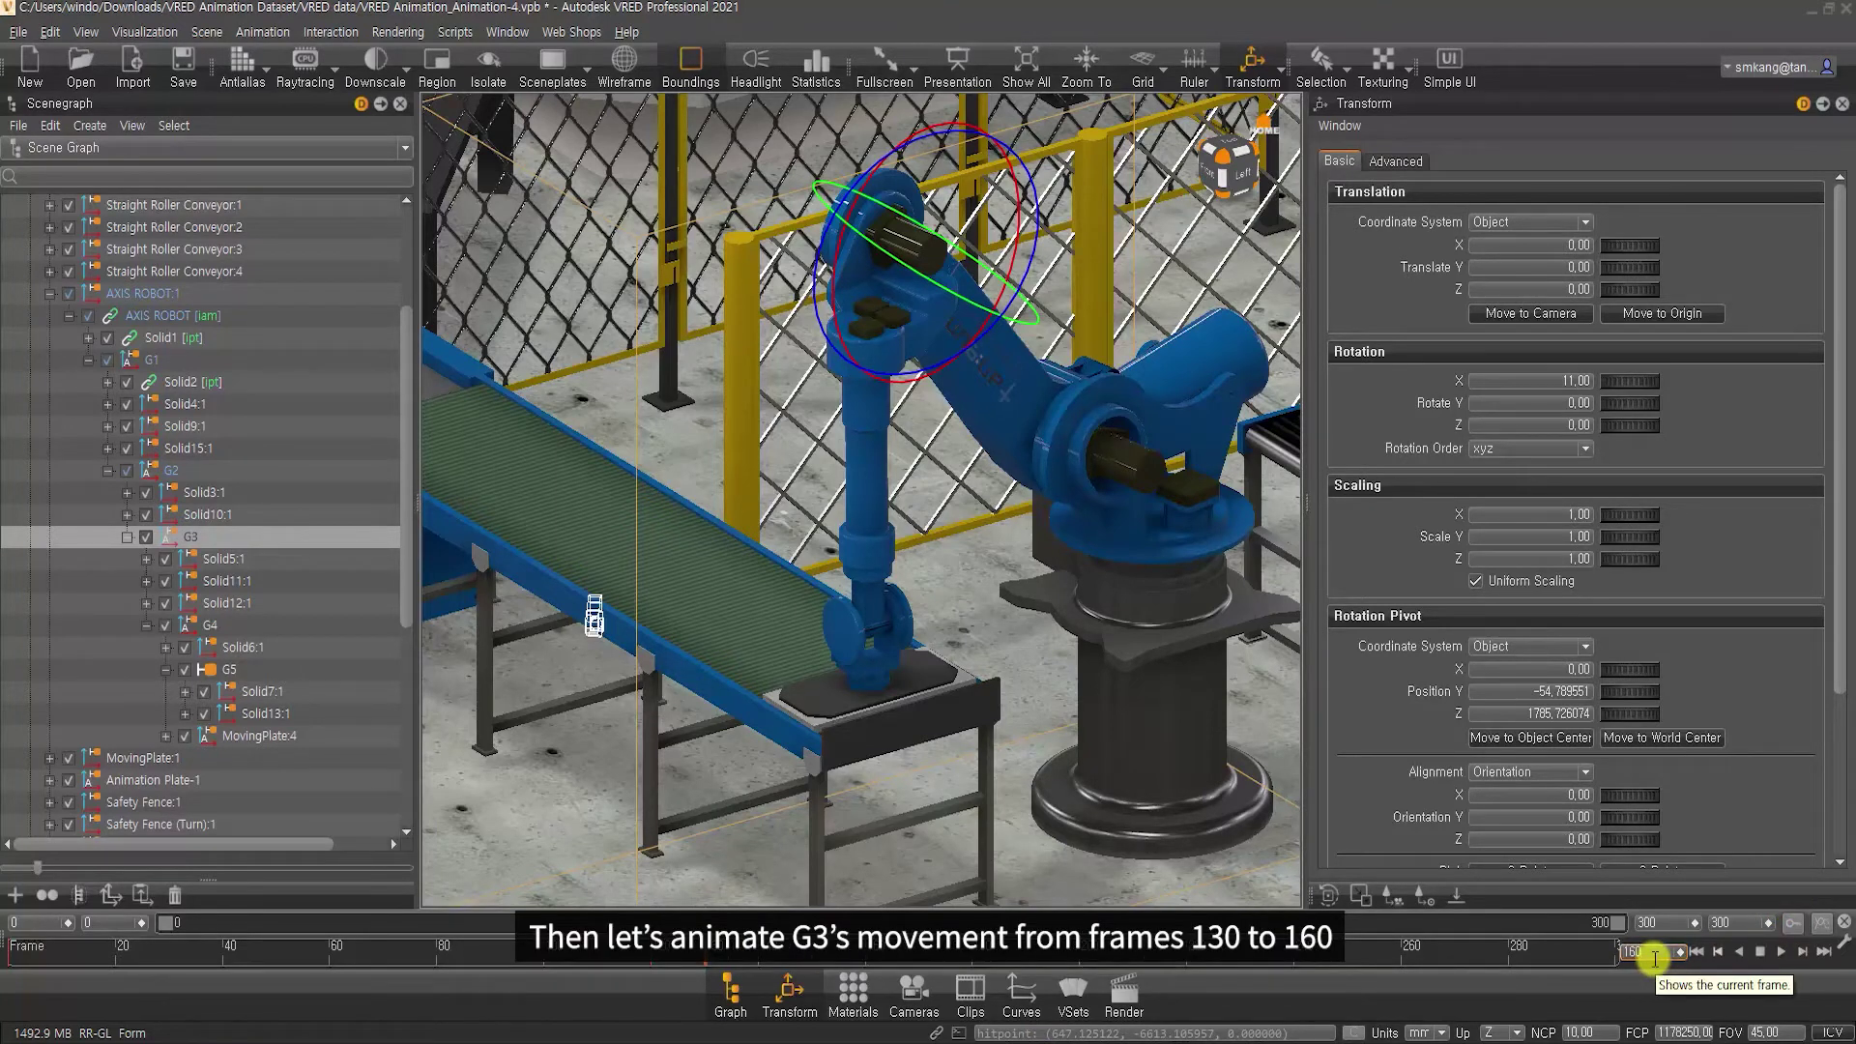
key(Return)
click(832, 309)
drag(832, 309, 851, 244)
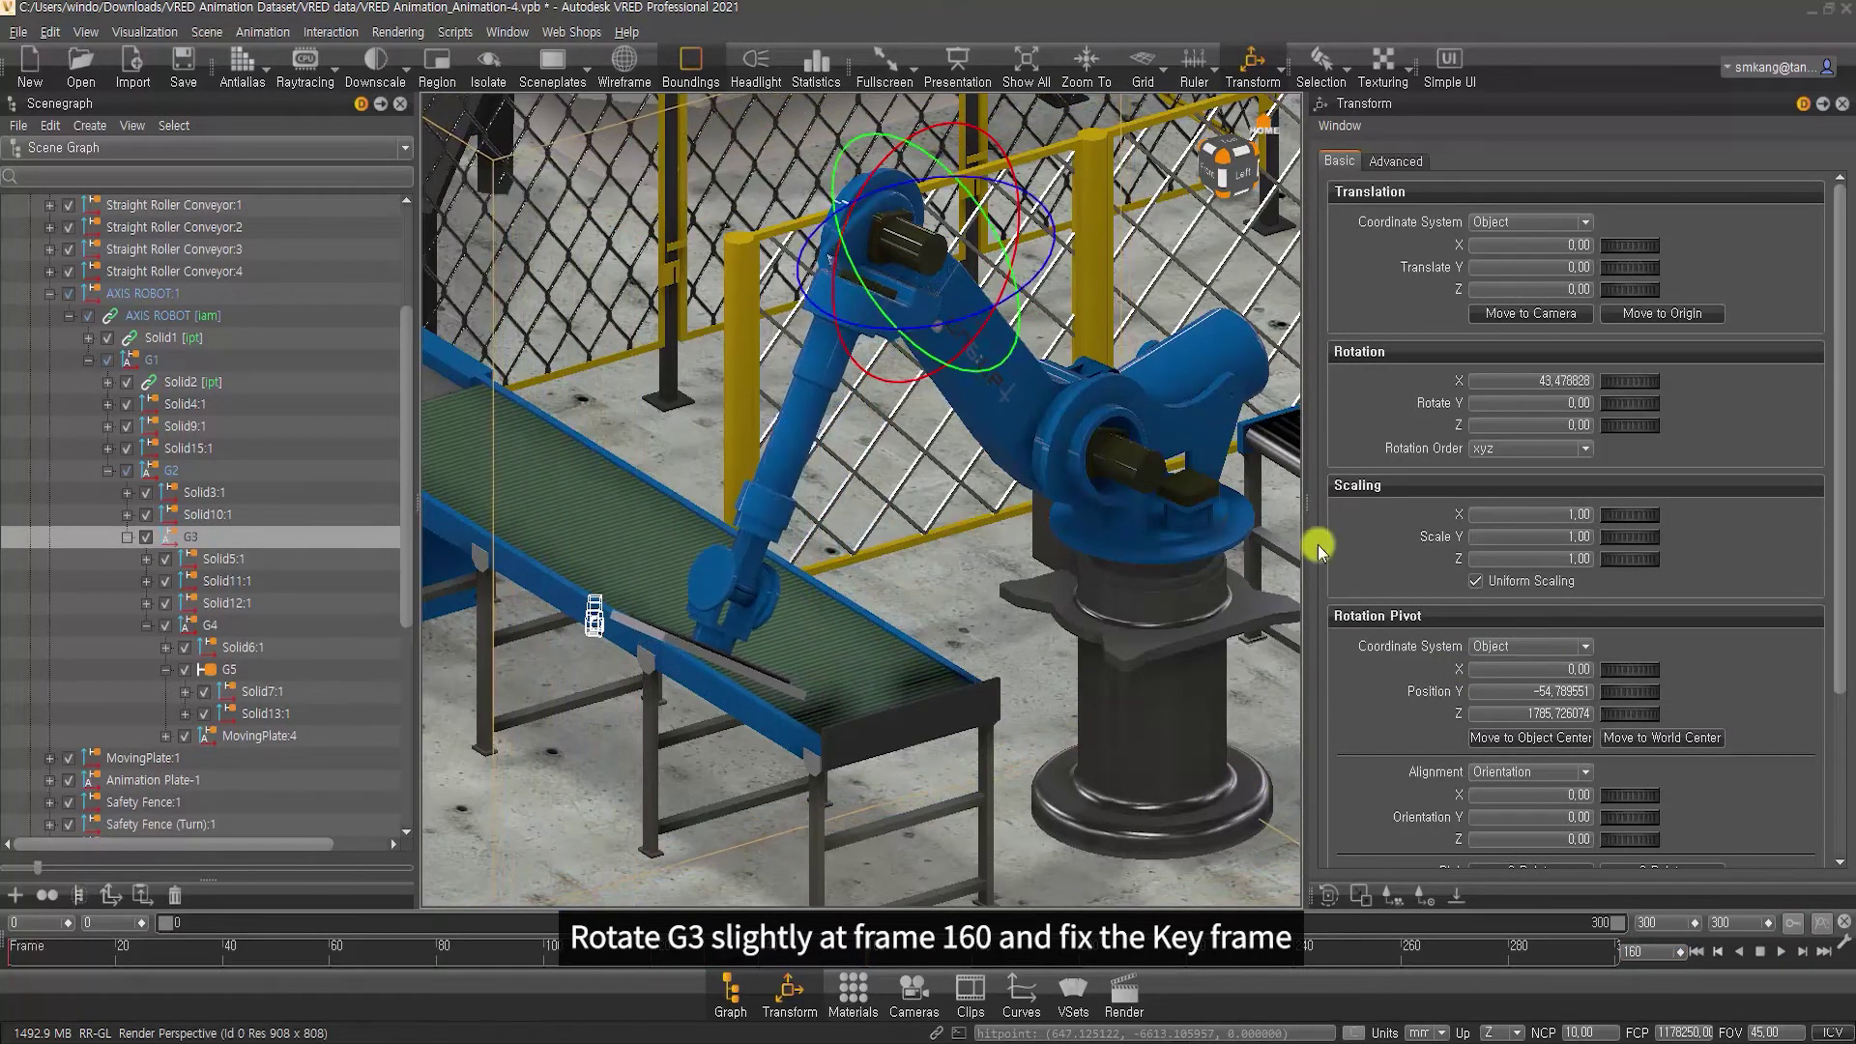
click(1815, 920)
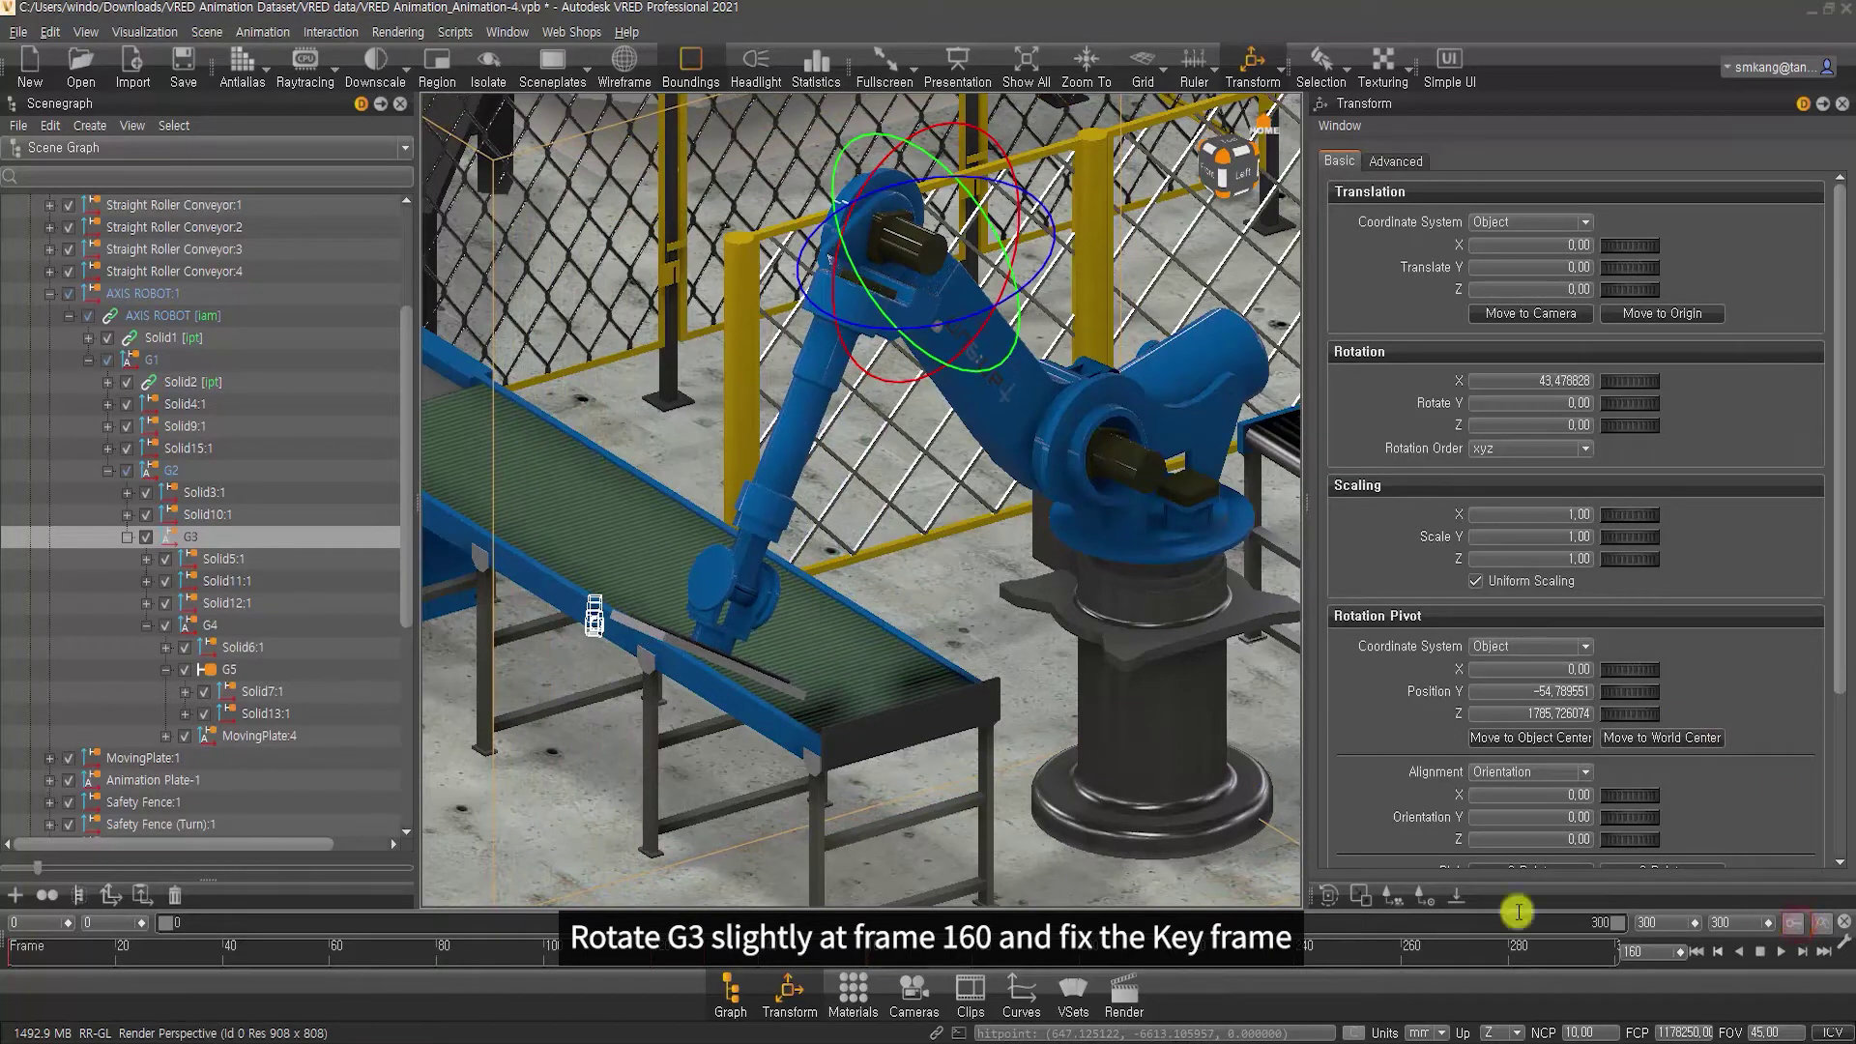
Key G1, G2 and G4 at frame 160 to hold their pose
click(213, 362)
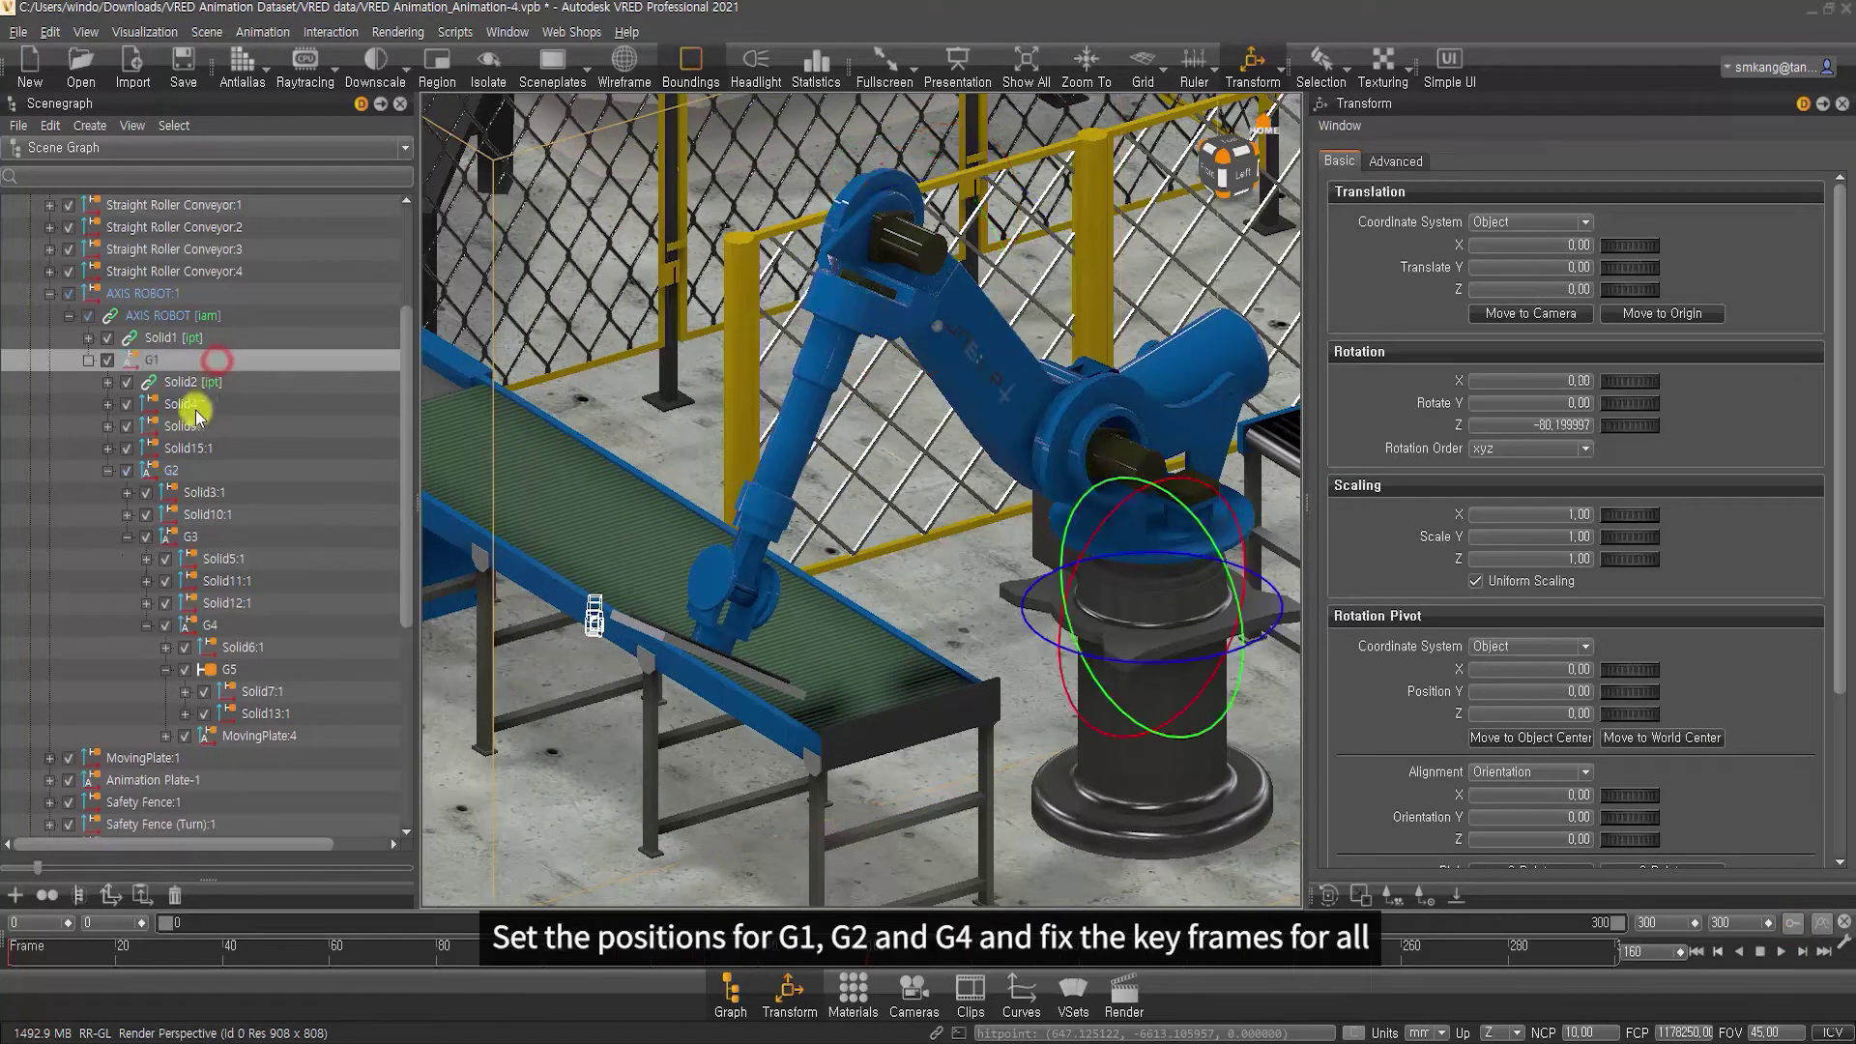
ctrl+click(190, 474)
ctrl+click(246, 629)
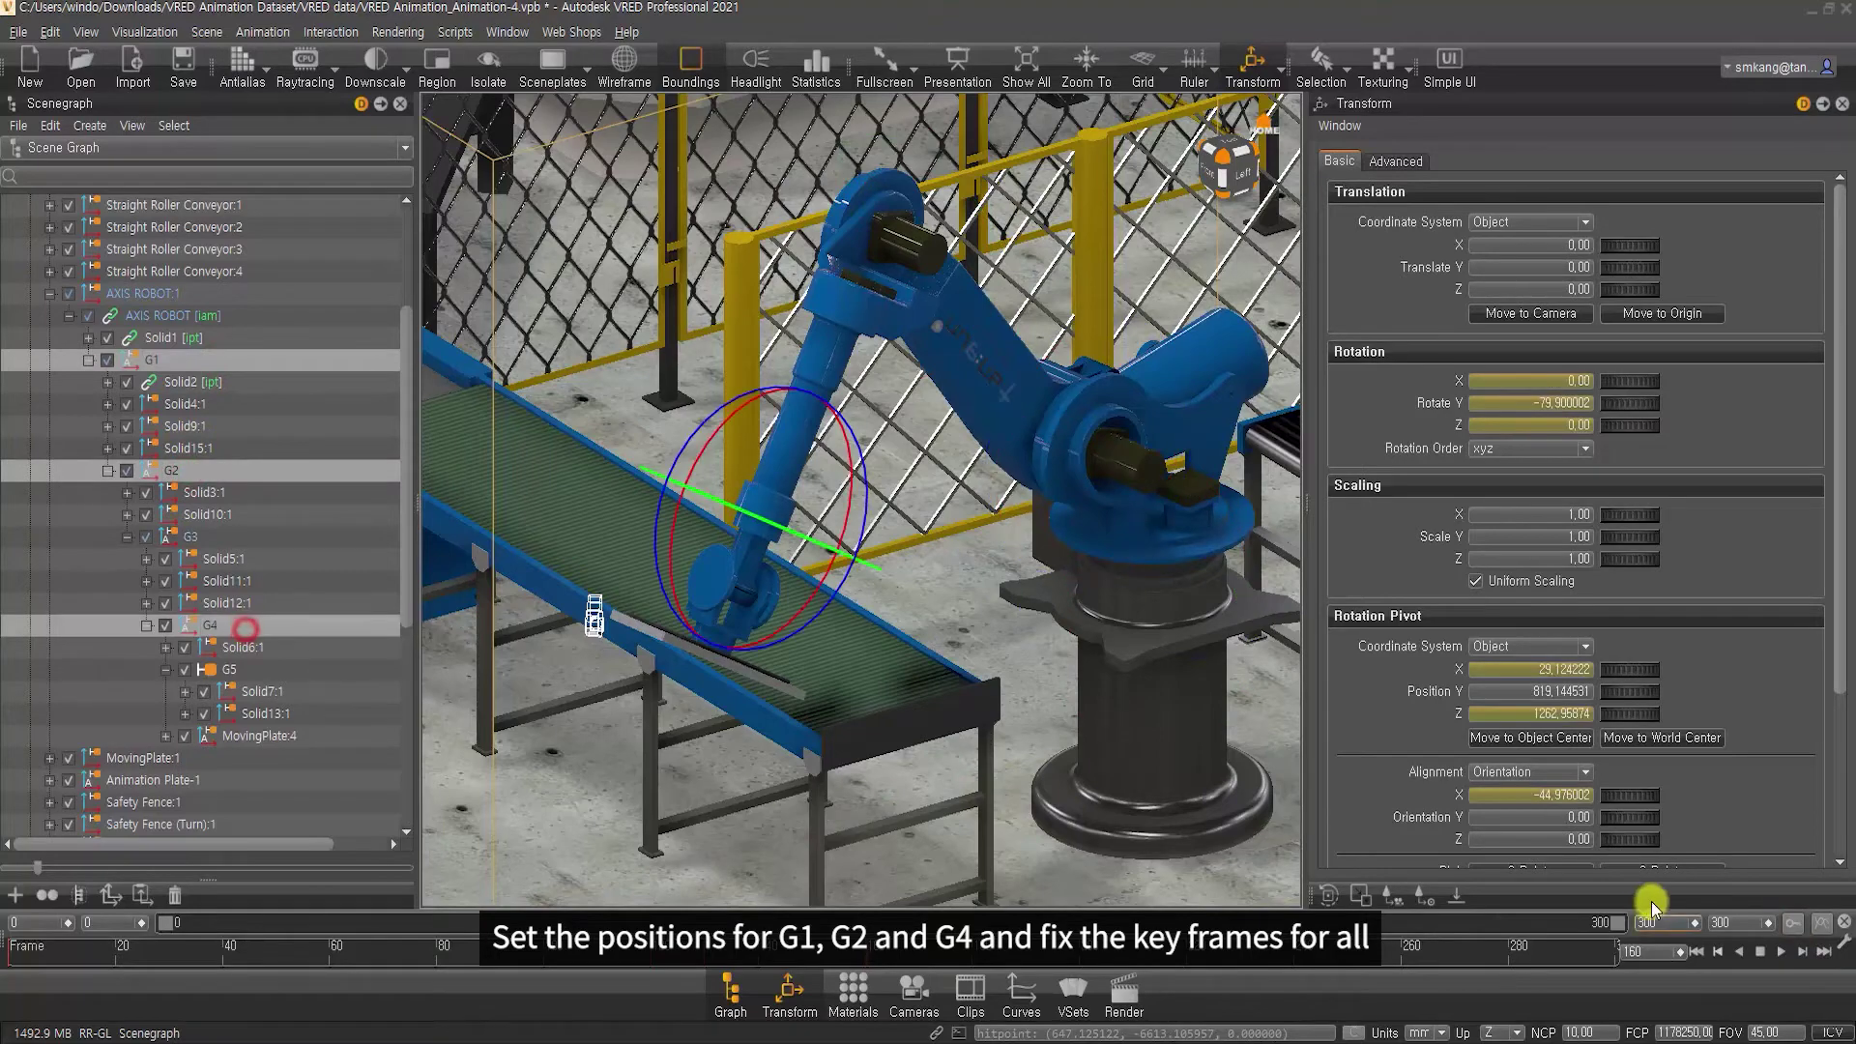
click(1793, 923)
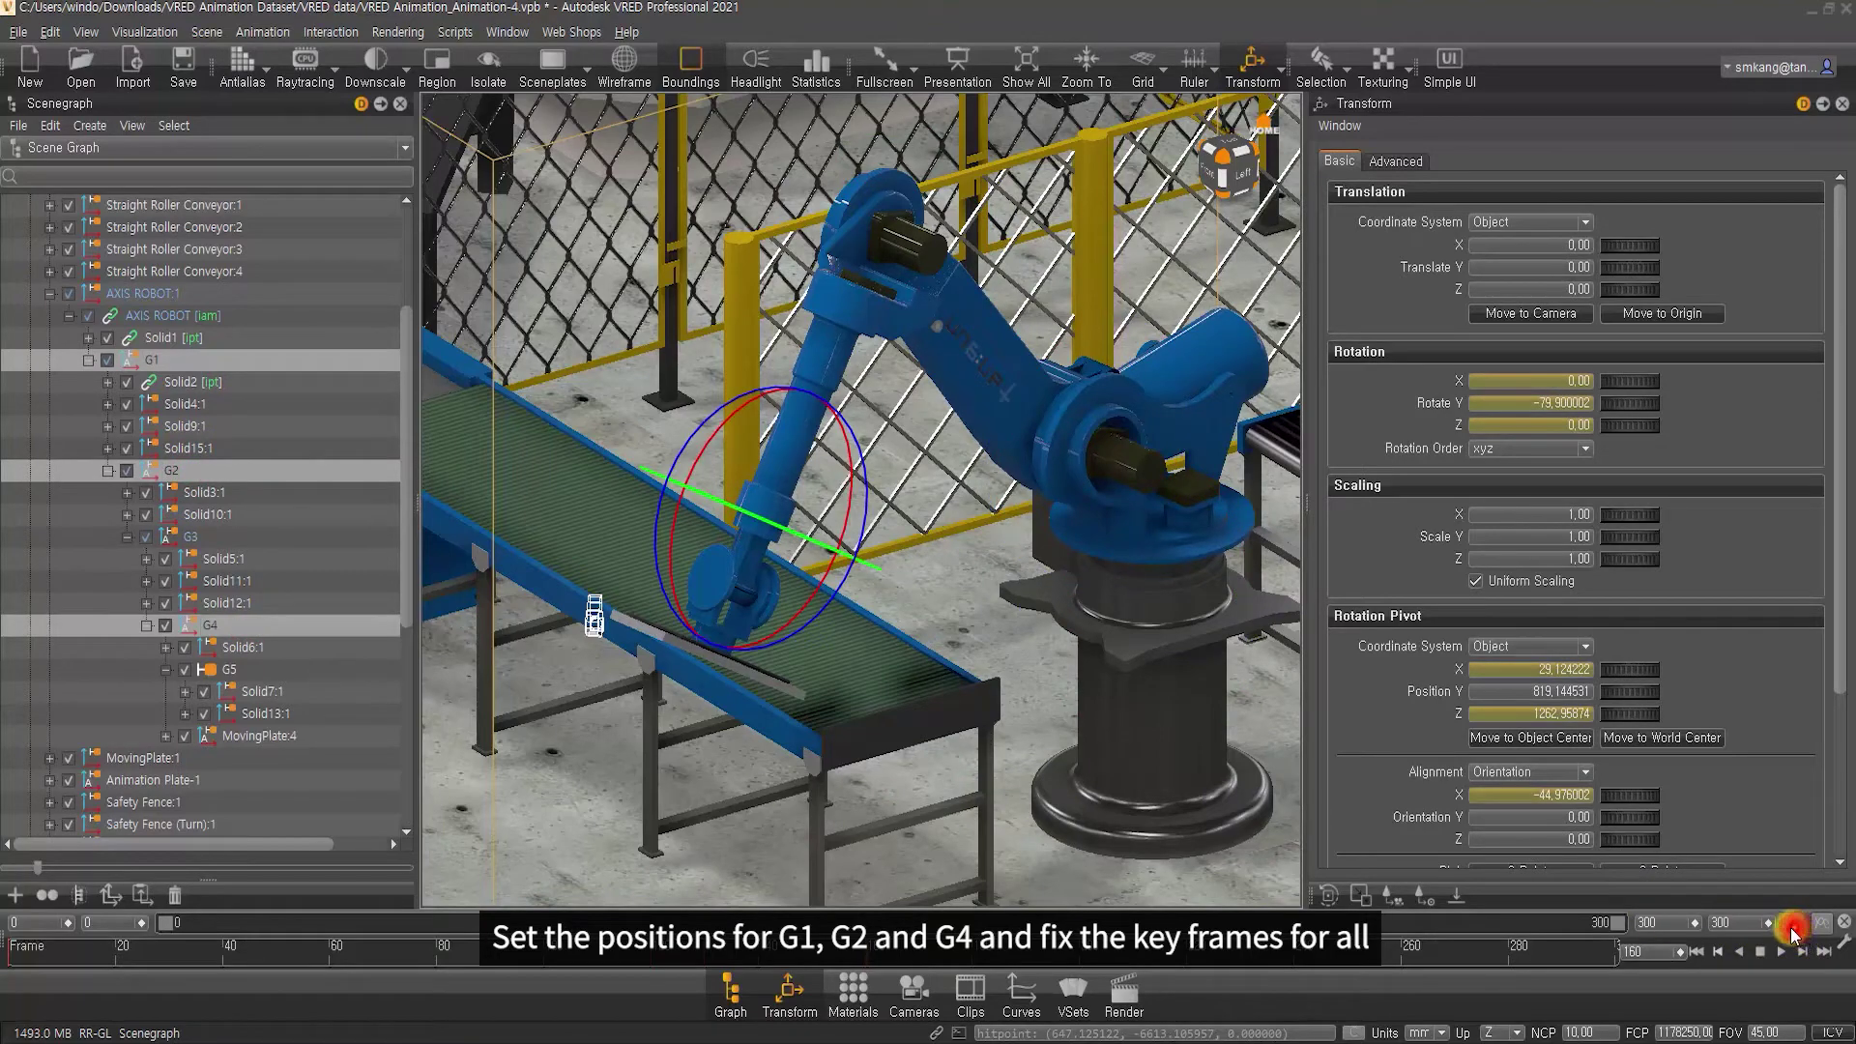
drag(851, 687, 935, 587)
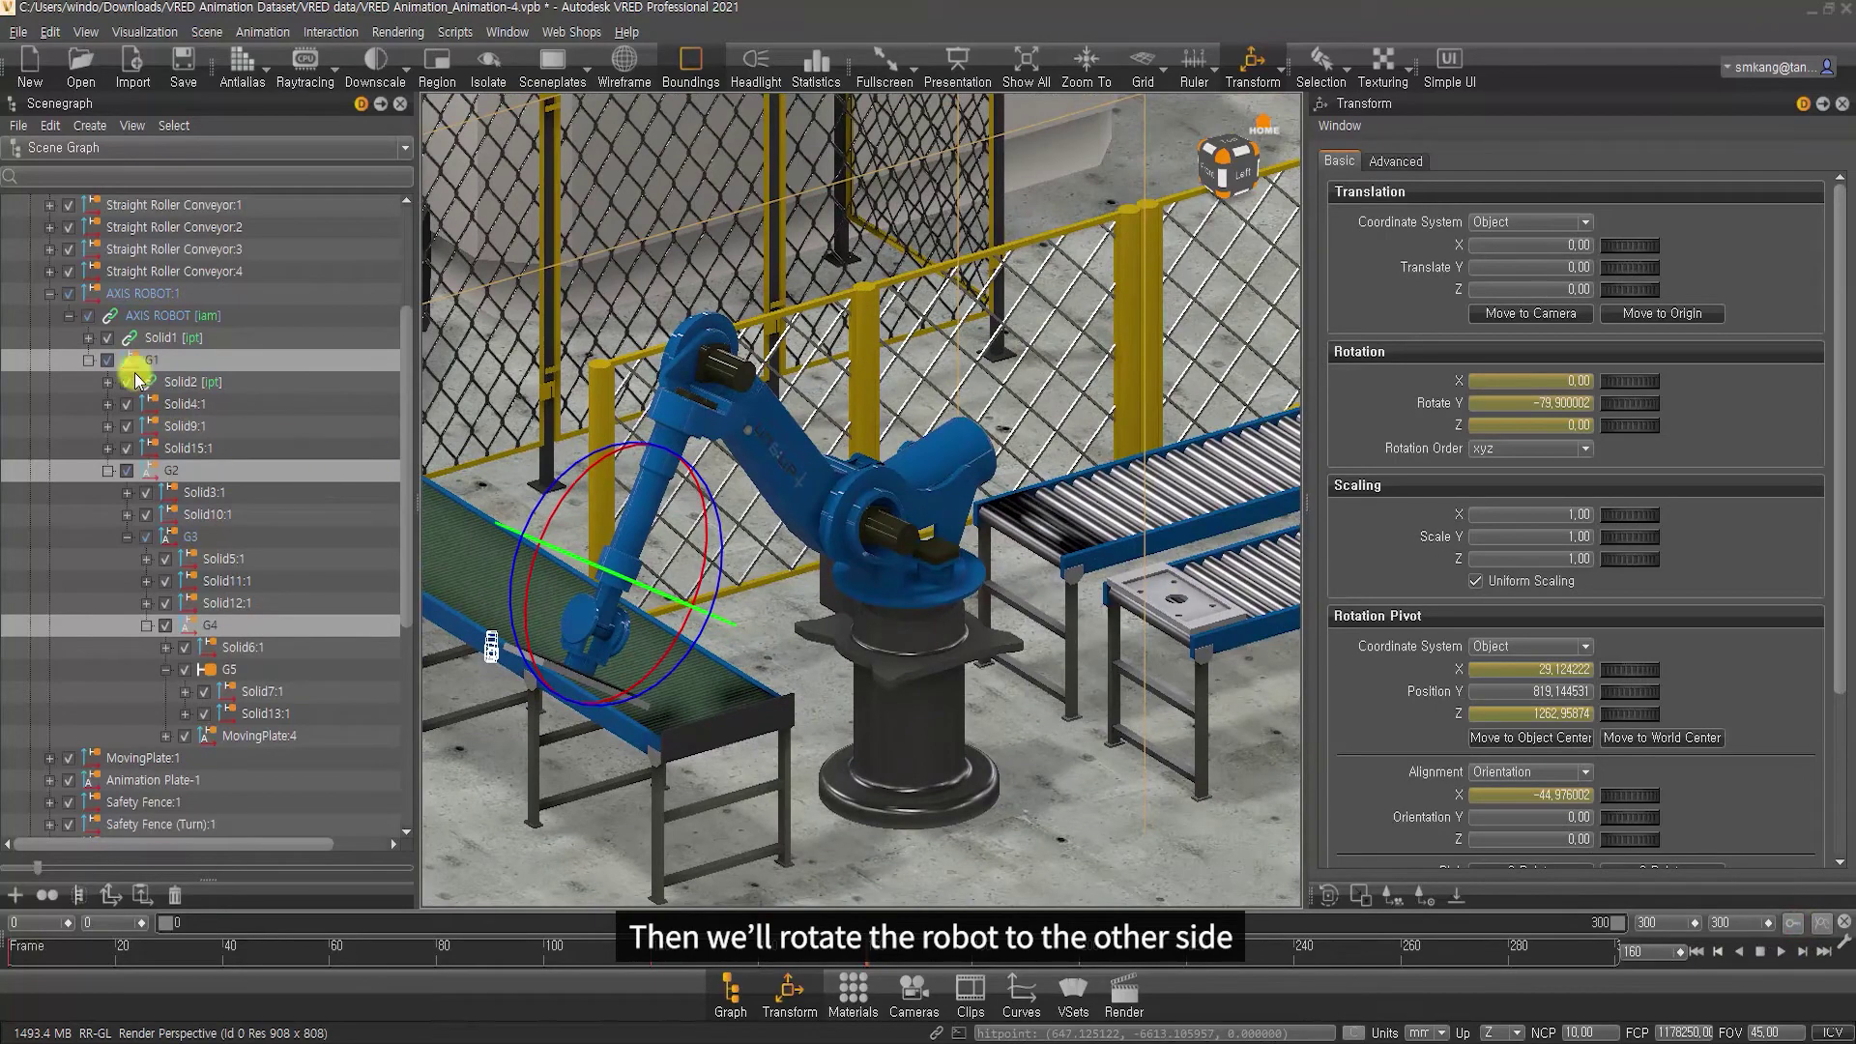
At frame 210, turn the G1 base to Rotate Z 73.81 toward the roller conveyors in Top view
click(166, 368)
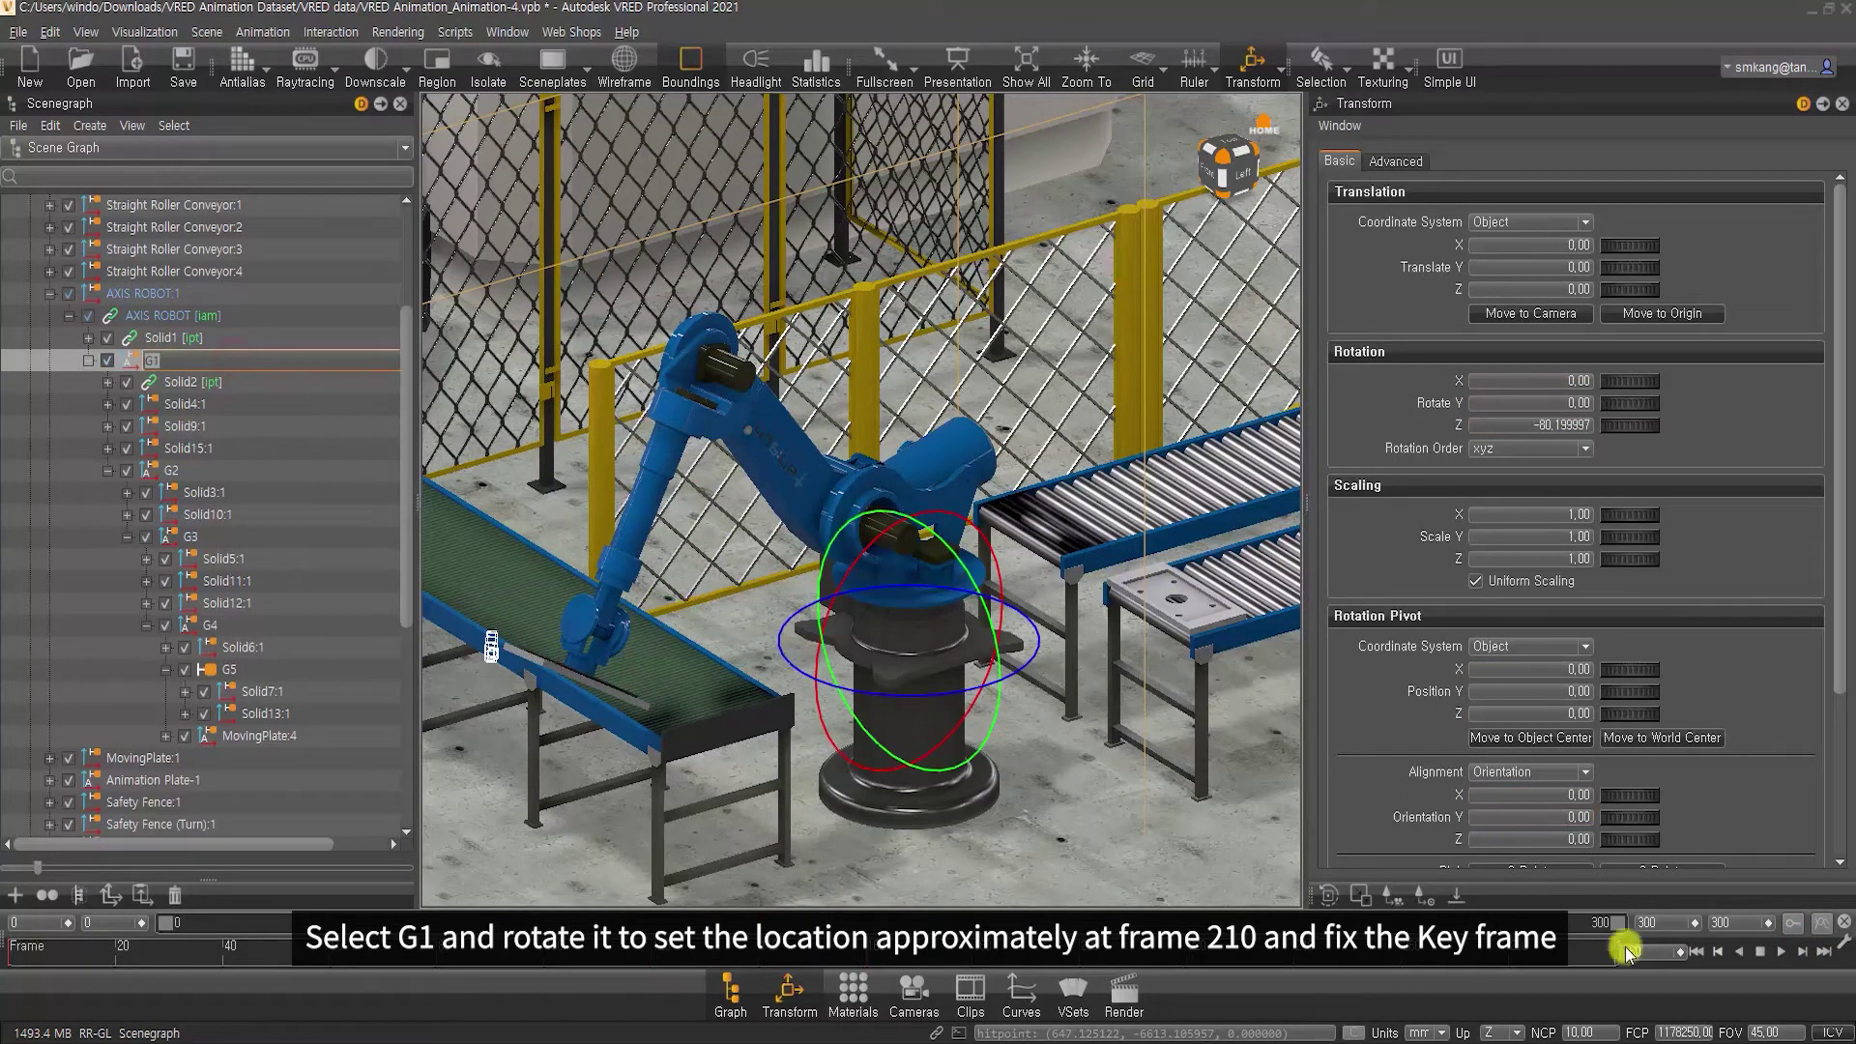
double_click(1656, 954)
text(210)
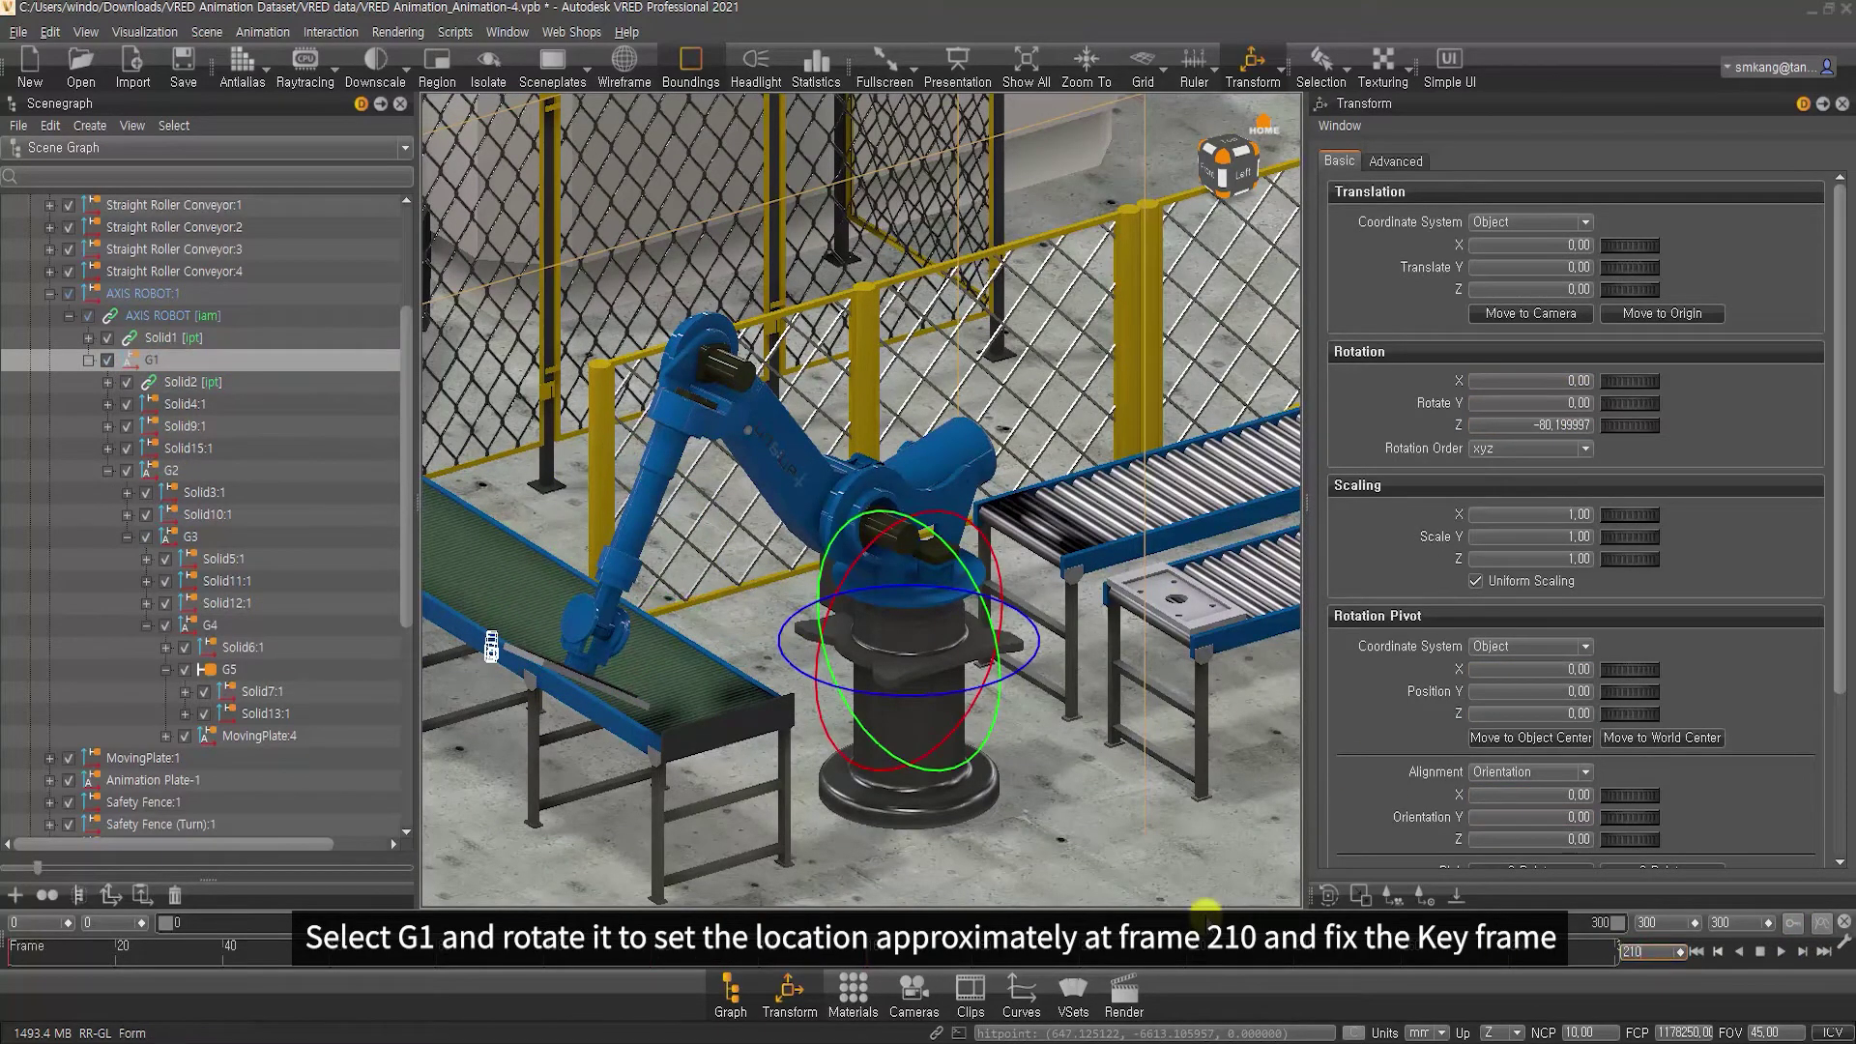
click(1221, 159)
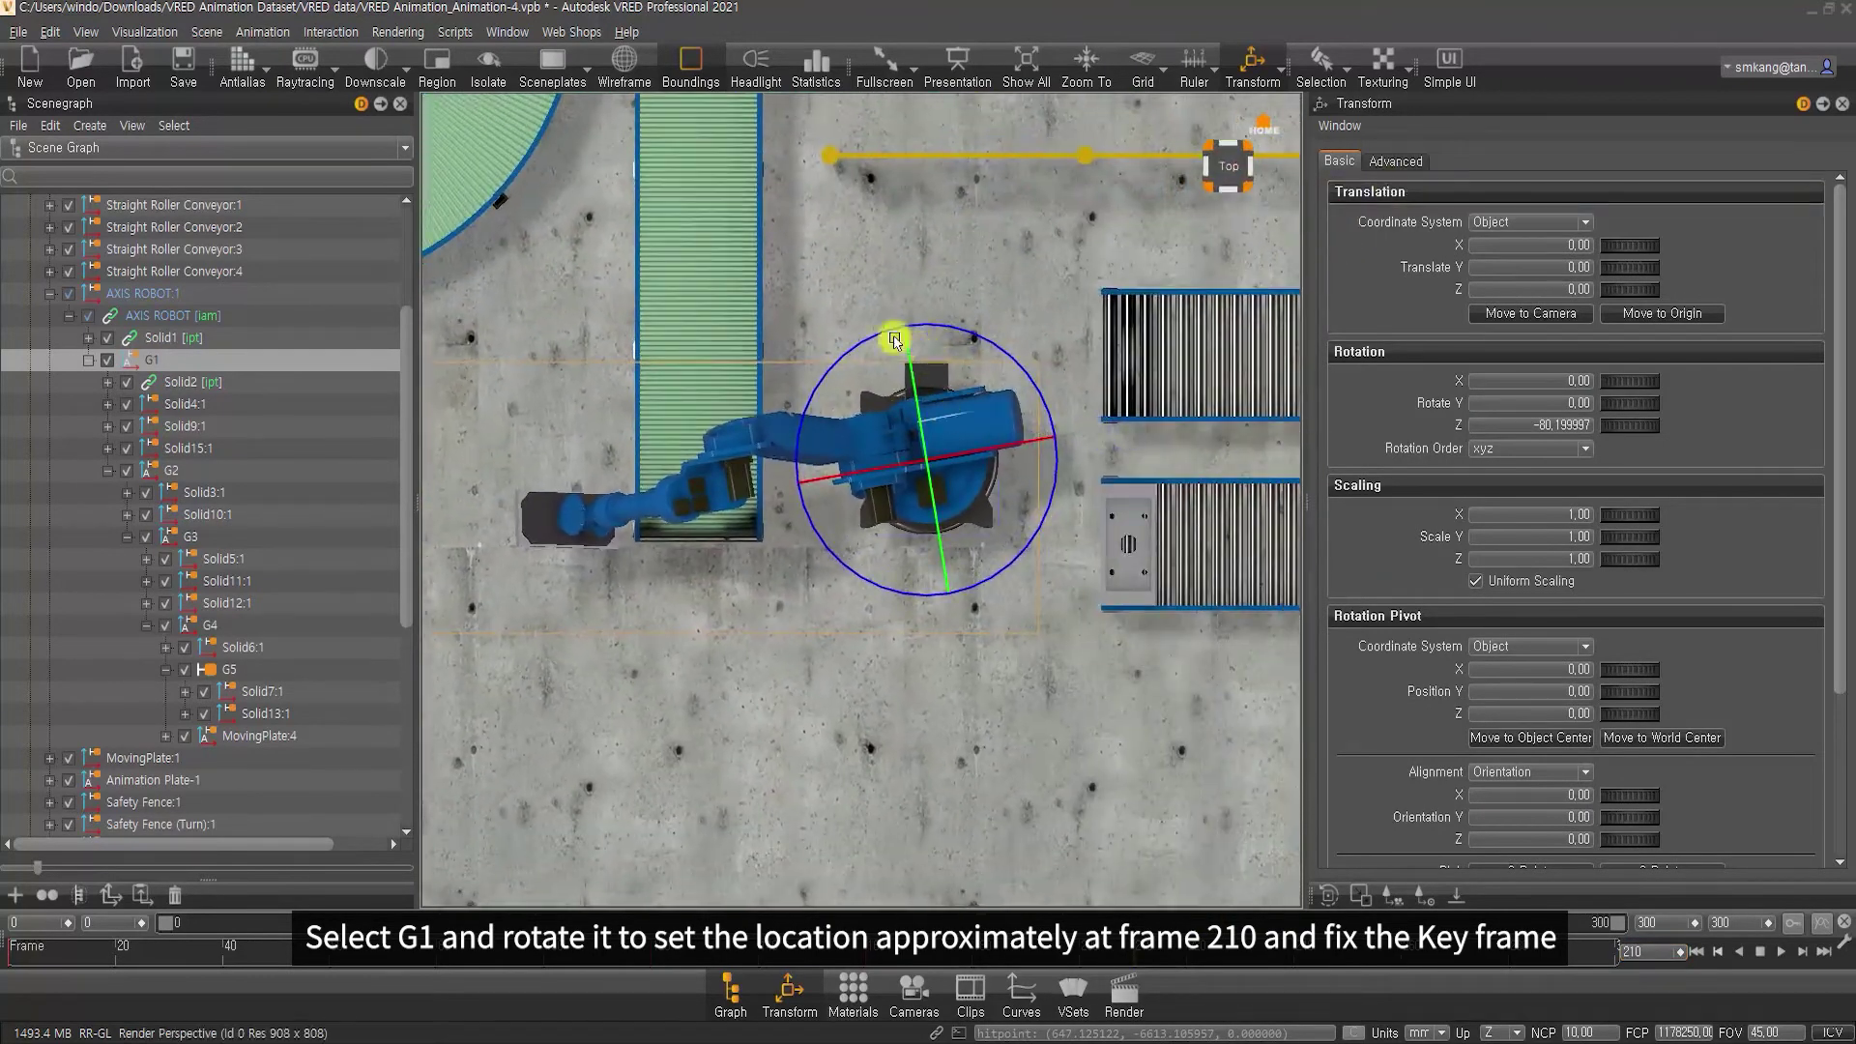
mouse_move(849, 348)
mouse_down()
mouse_move(869, 534)
mouse_move(941, 541)
mouse_up()
scroll(849, 497, up, 3)
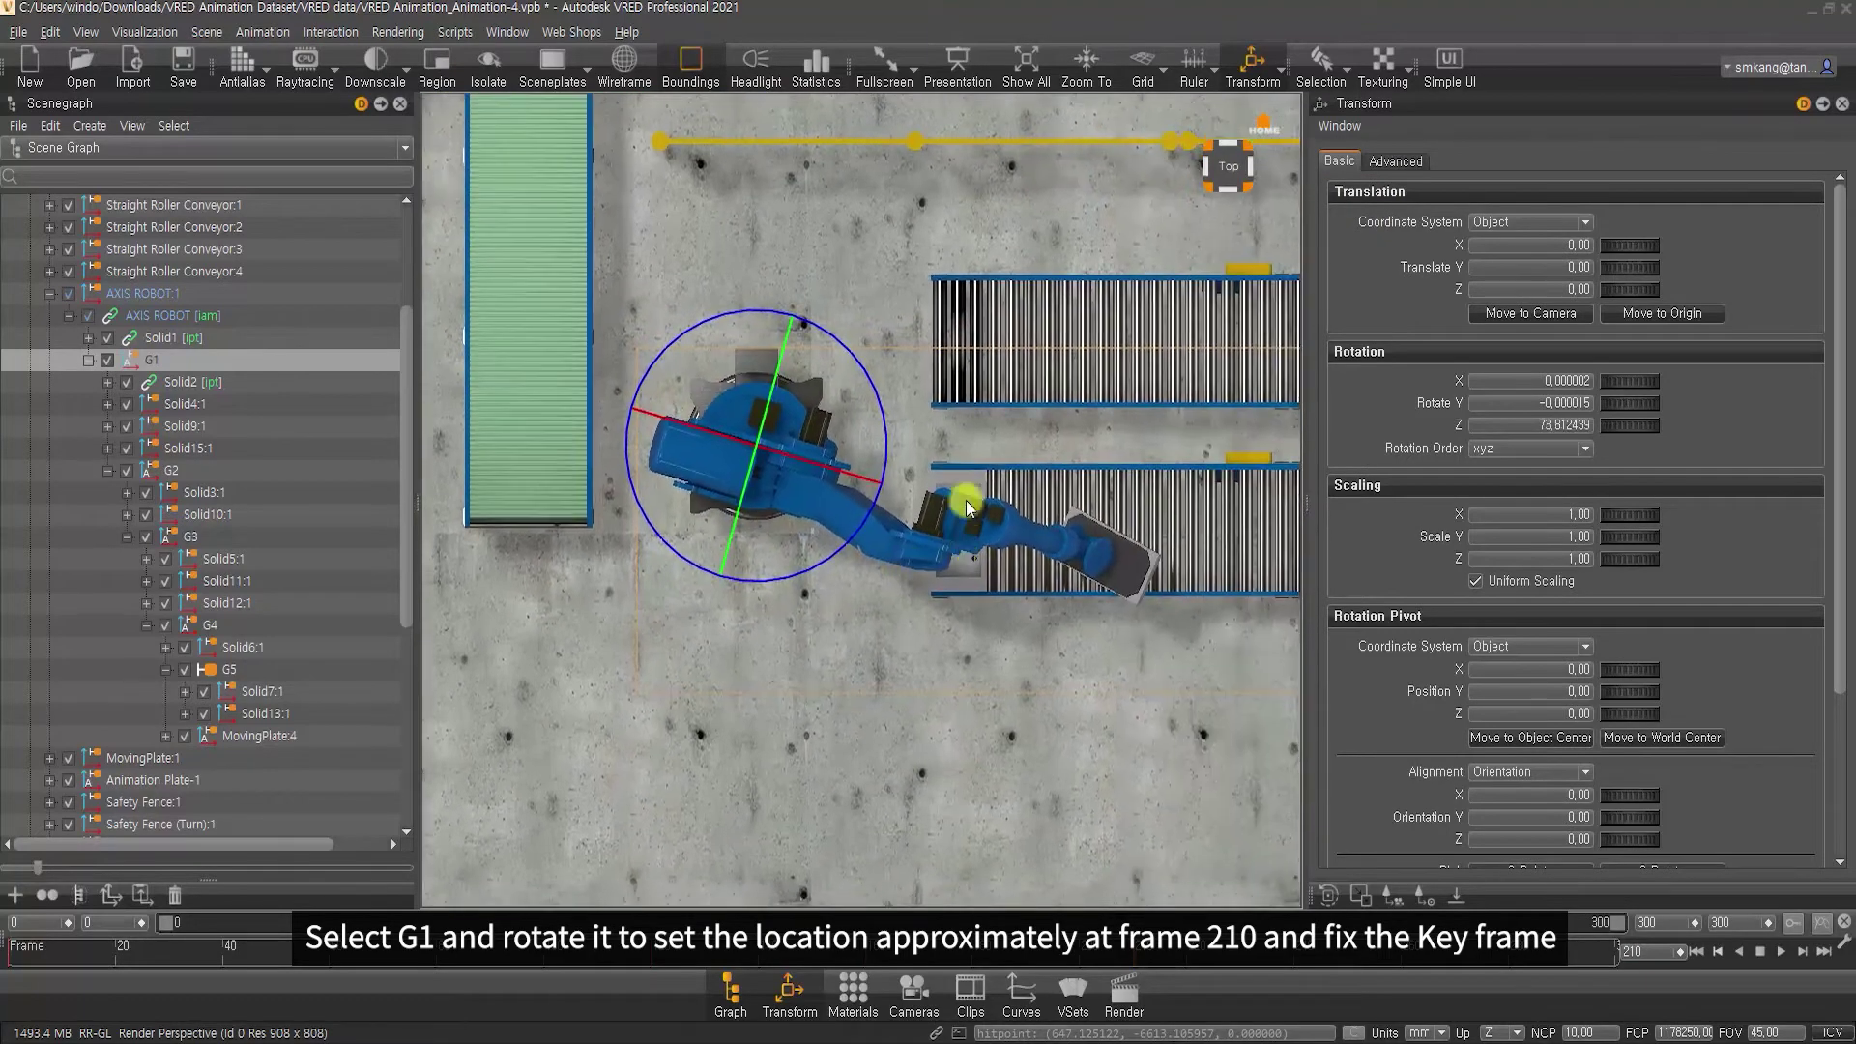
scroll(1009, 741, up, 3)
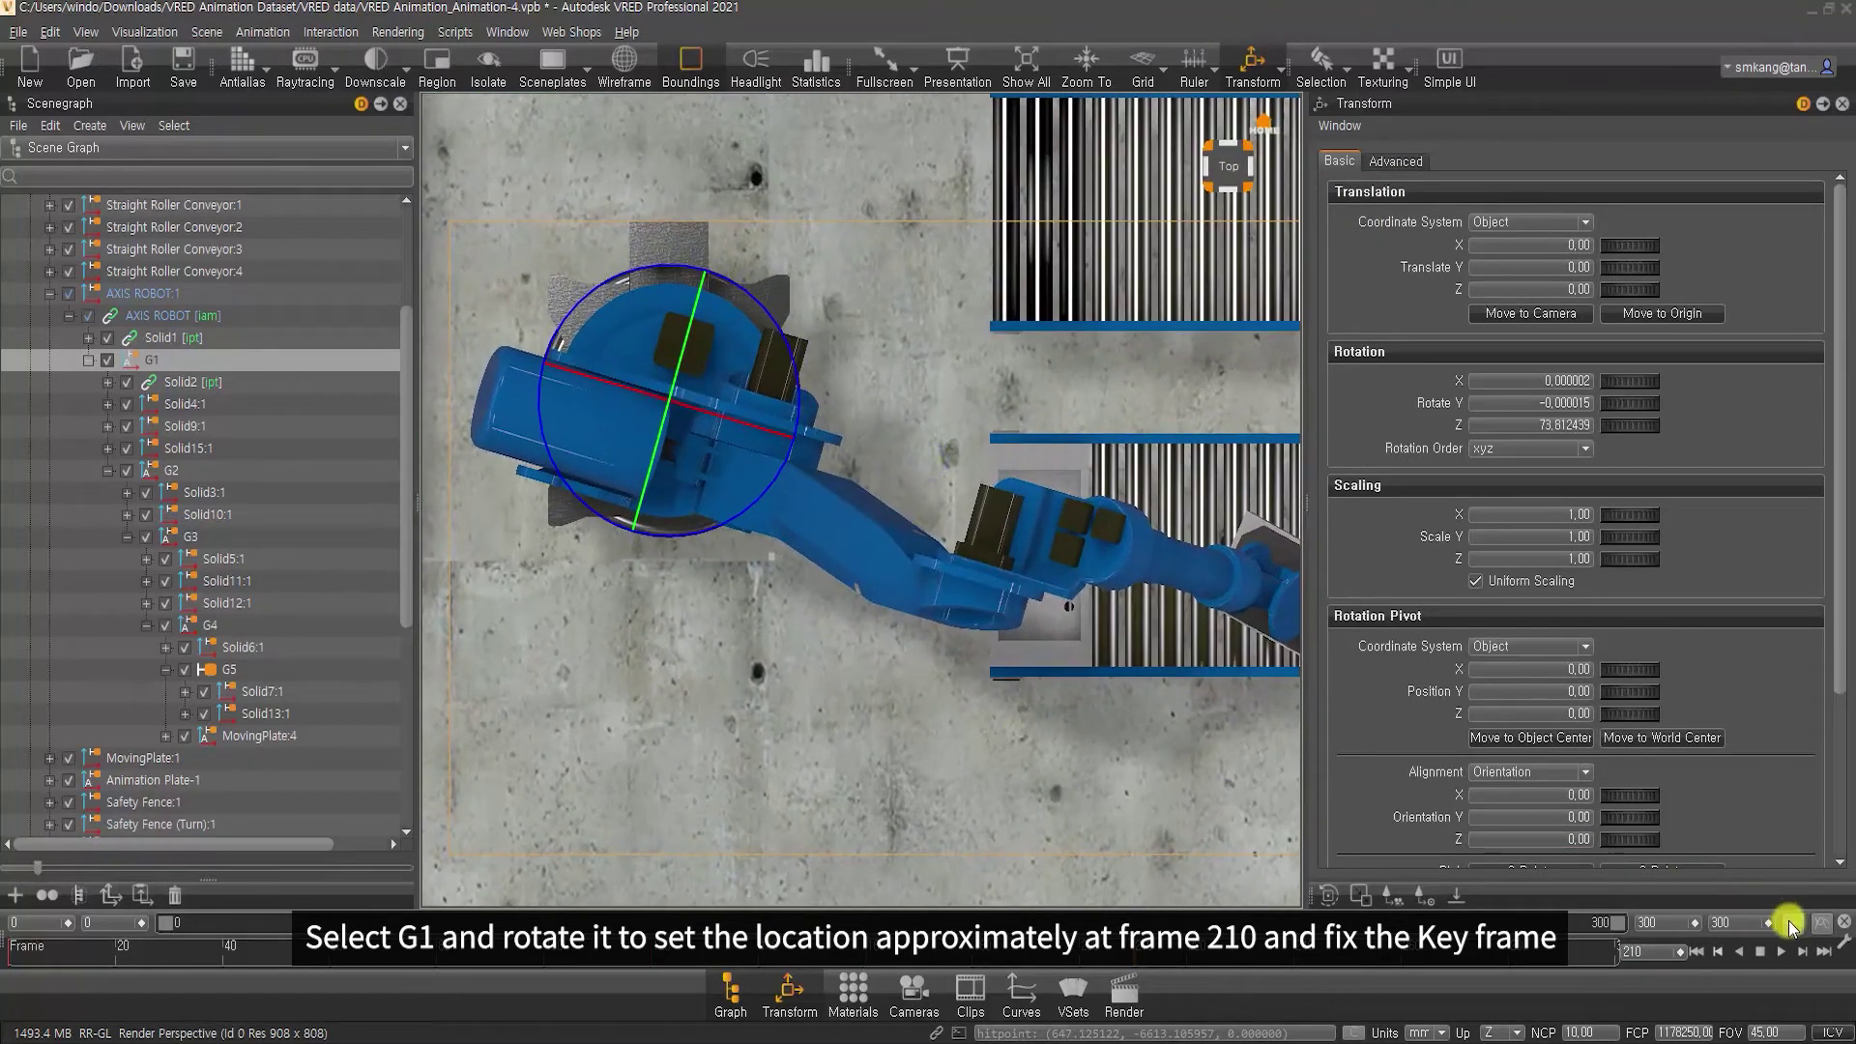
Key G2, G3 and G4 at frame 210, then reselect G1
click(207, 470)
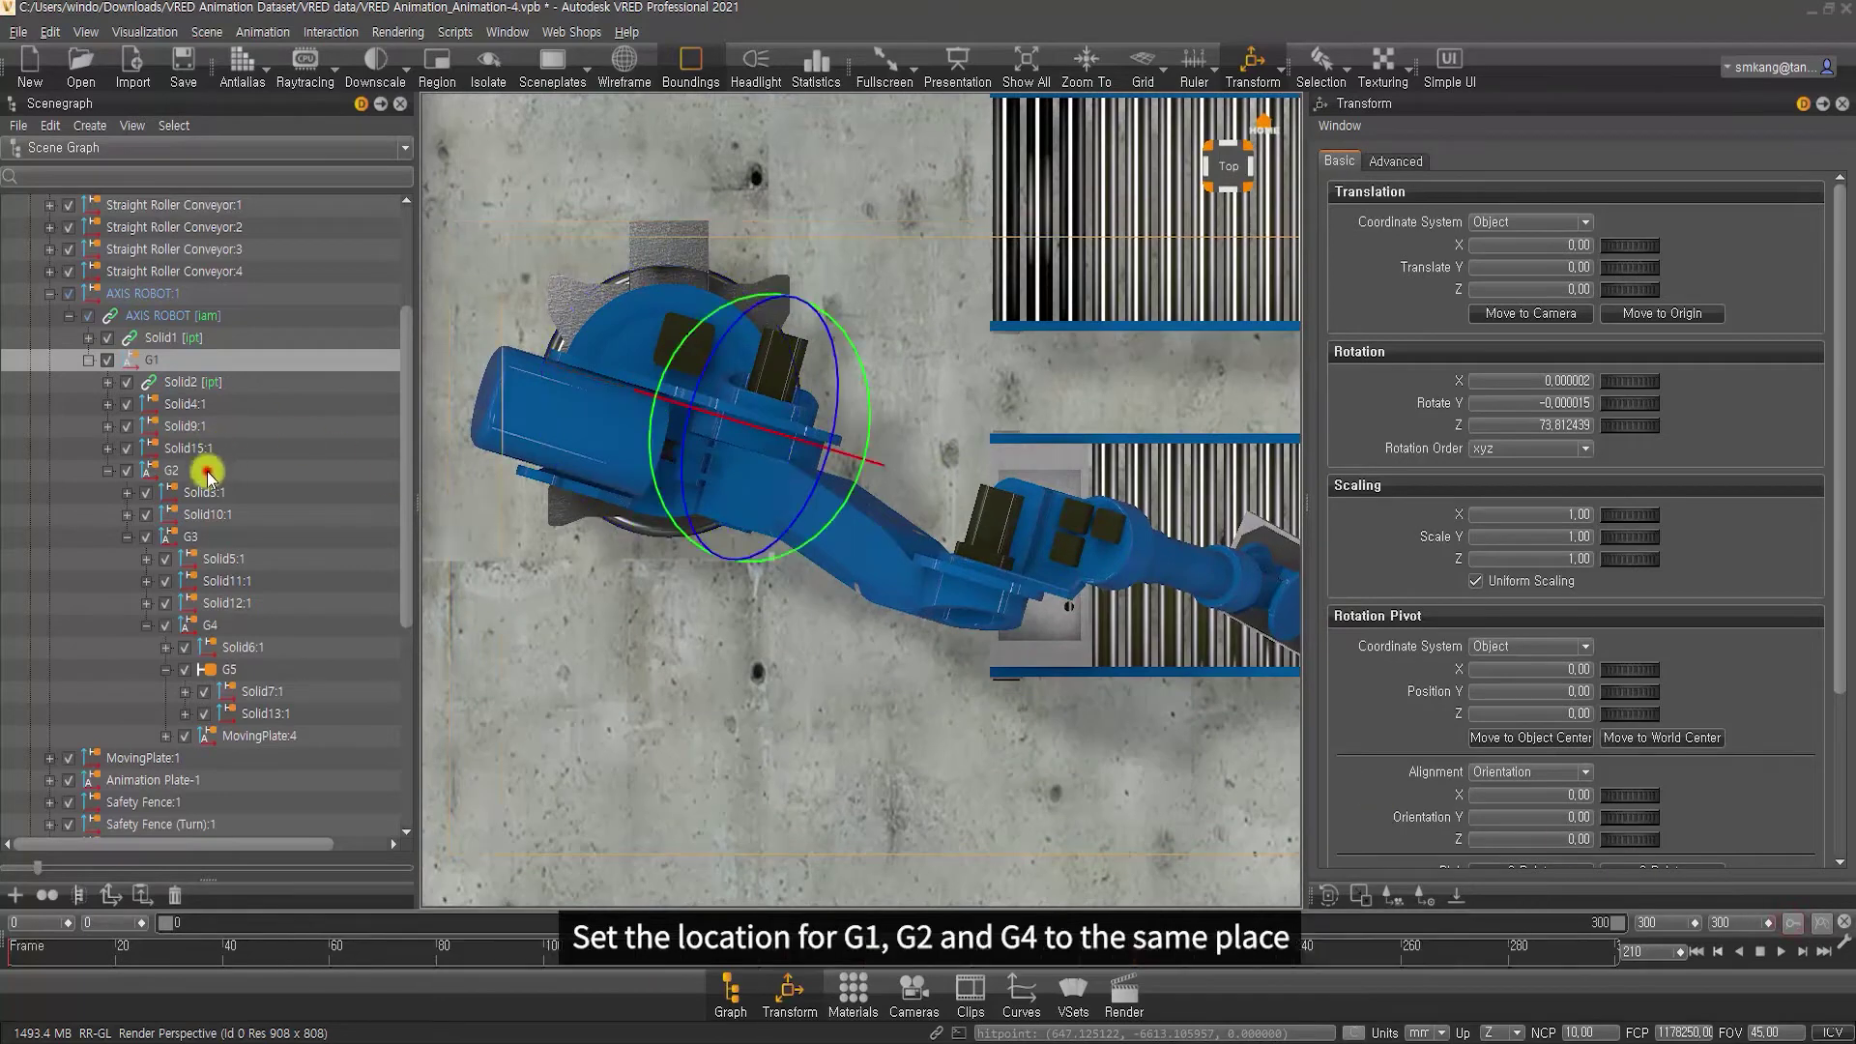
ctrl+click(212, 534)
ctrl+click(242, 628)
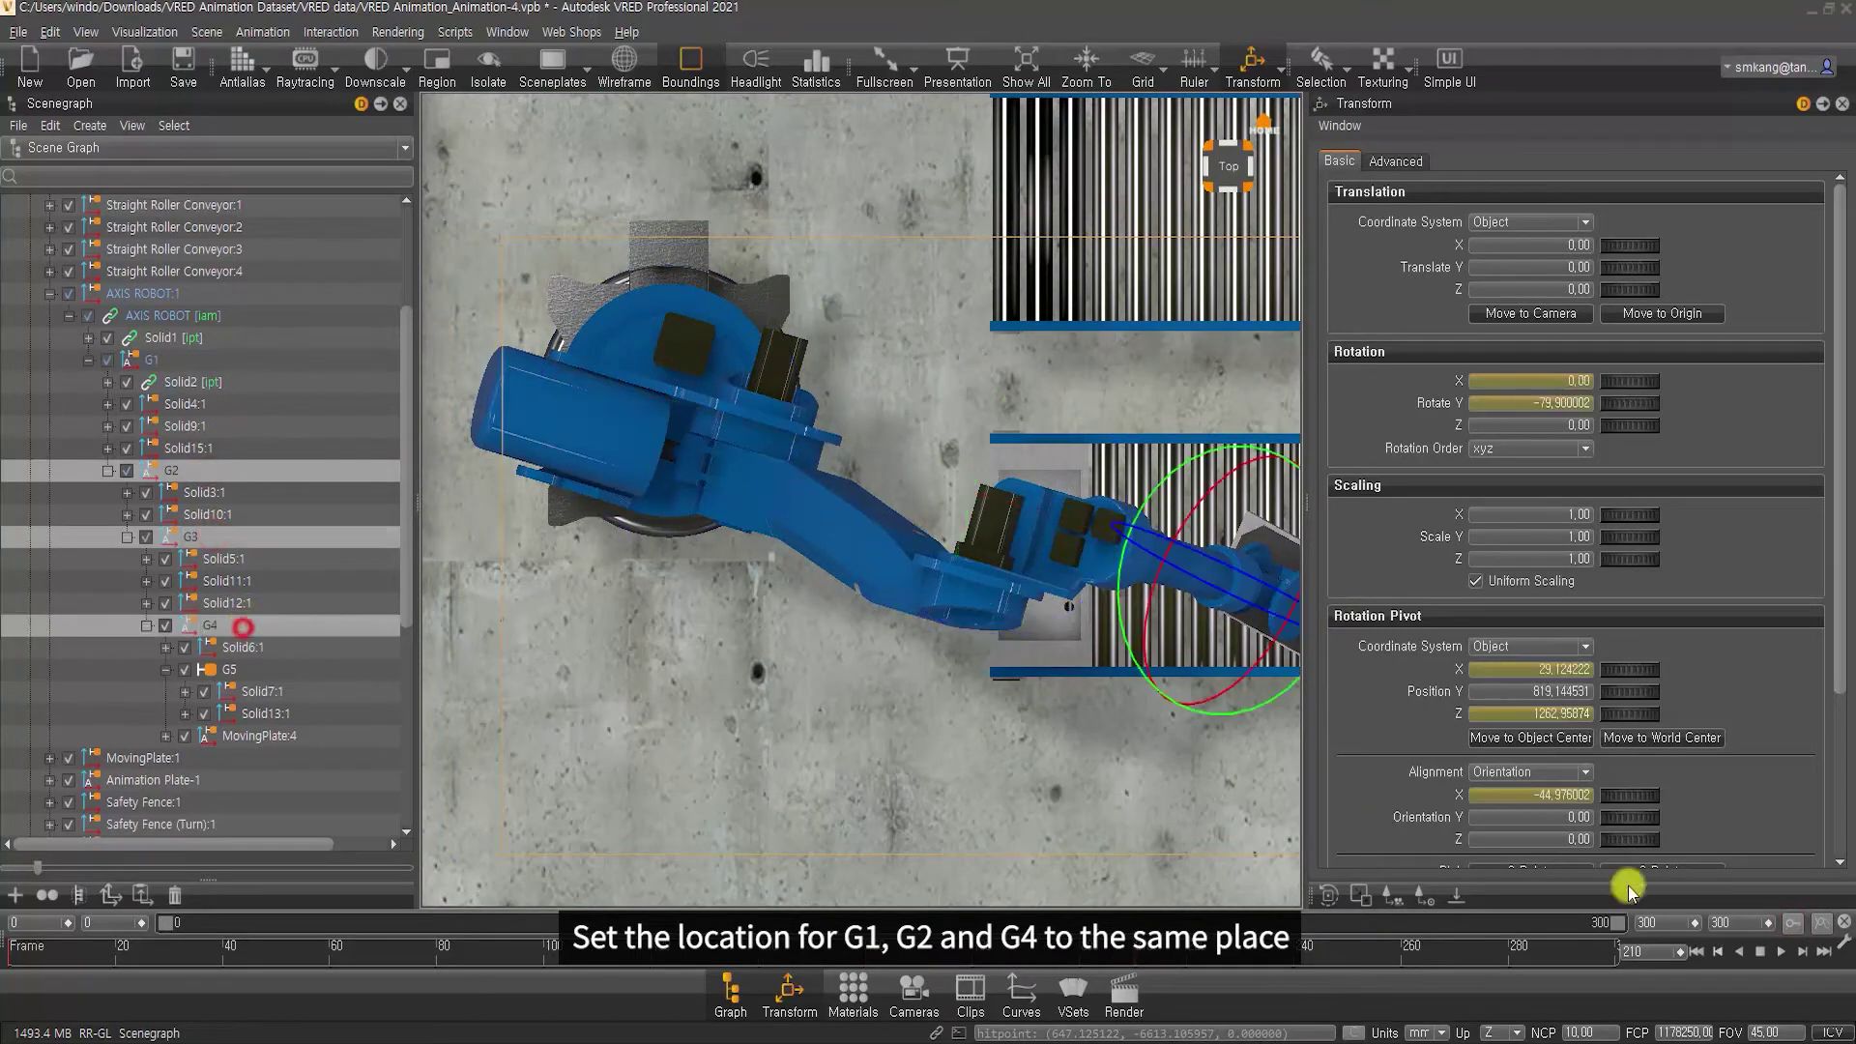
click(1796, 927)
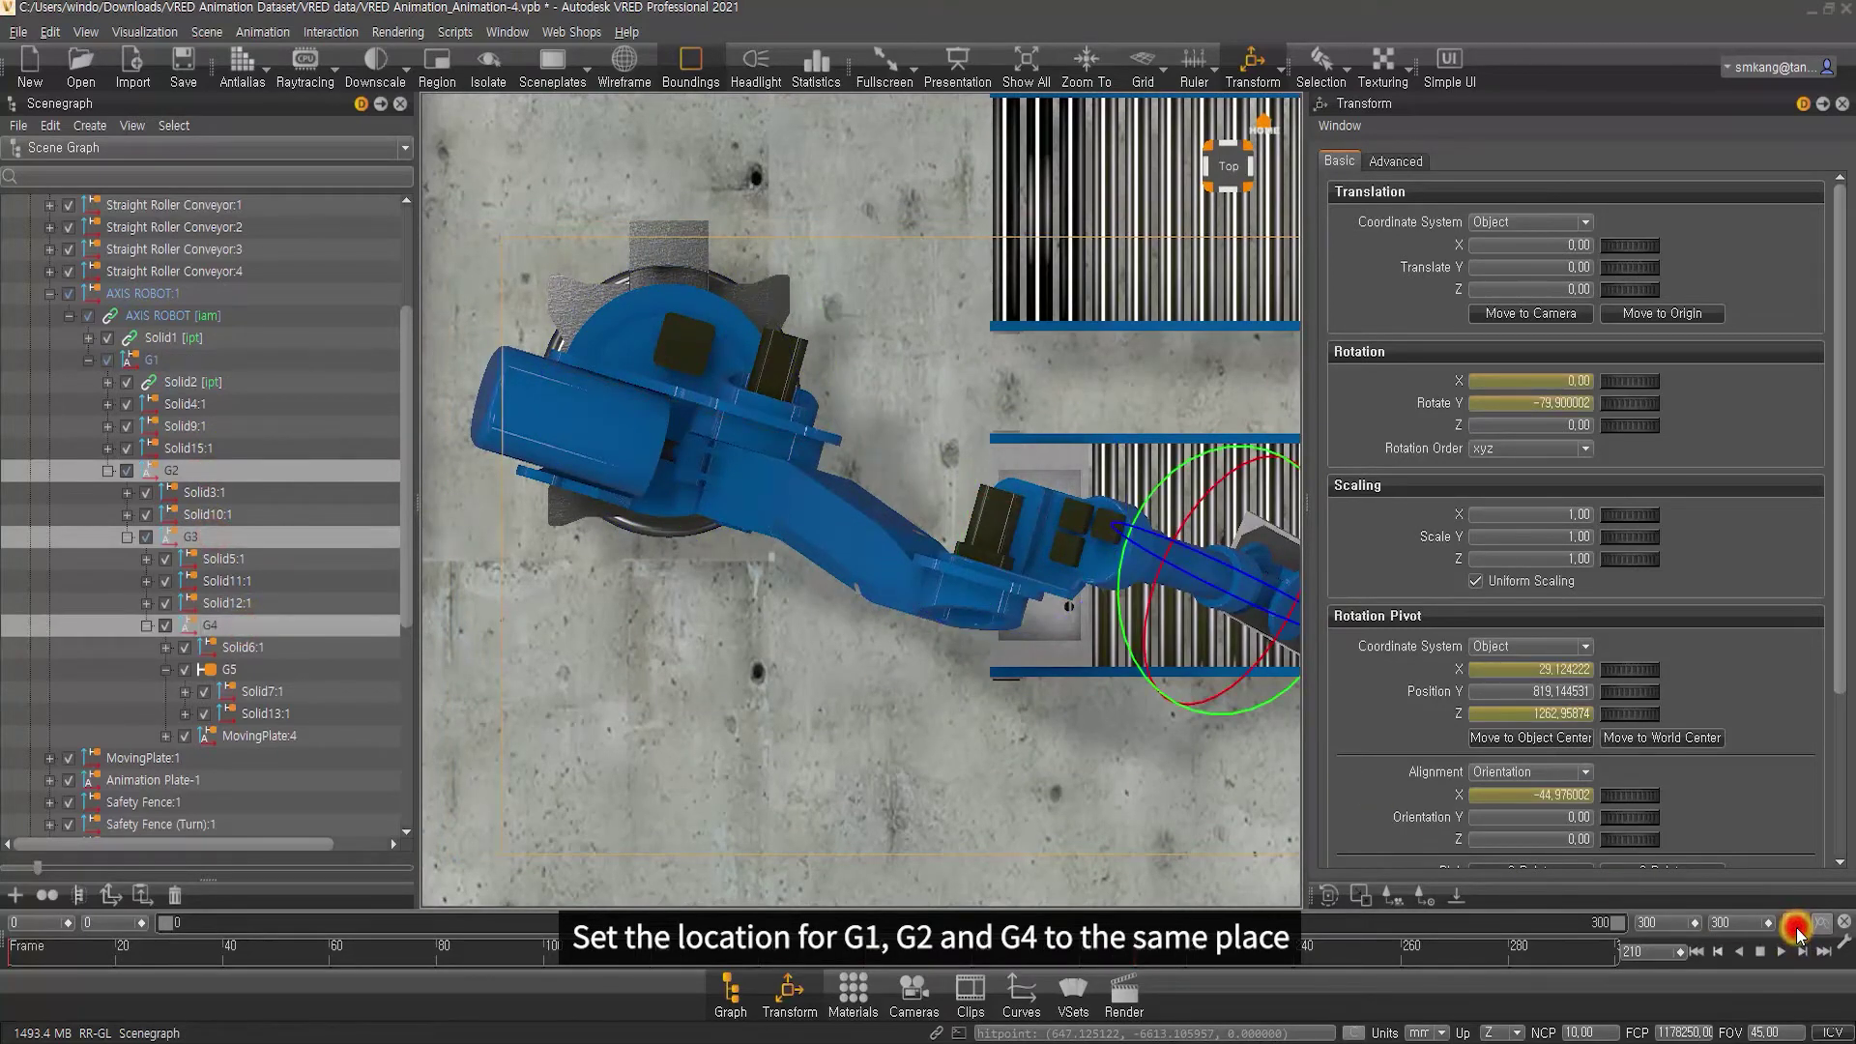
click(160, 364)
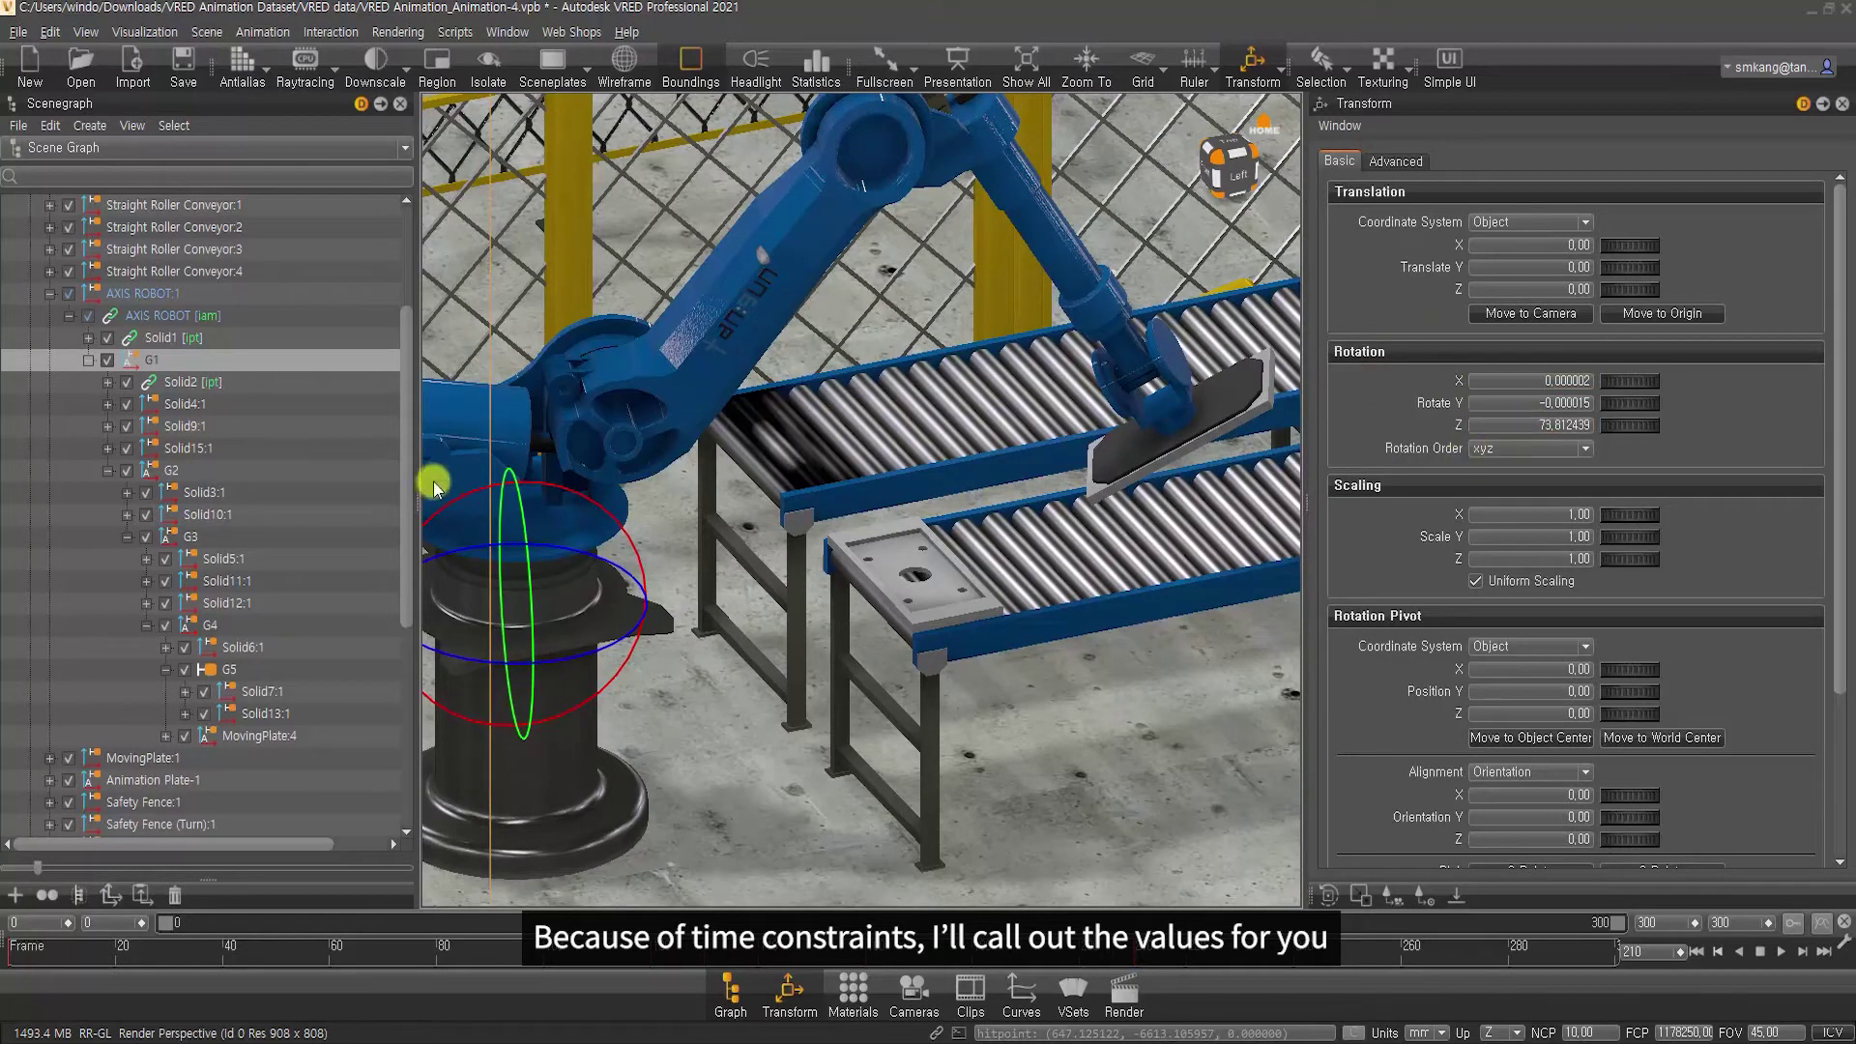
At frame 240, set G1 to Rotate Z 70.6 and key it
click(1648, 952)
text(2)
key(Return)
click(1566, 426)
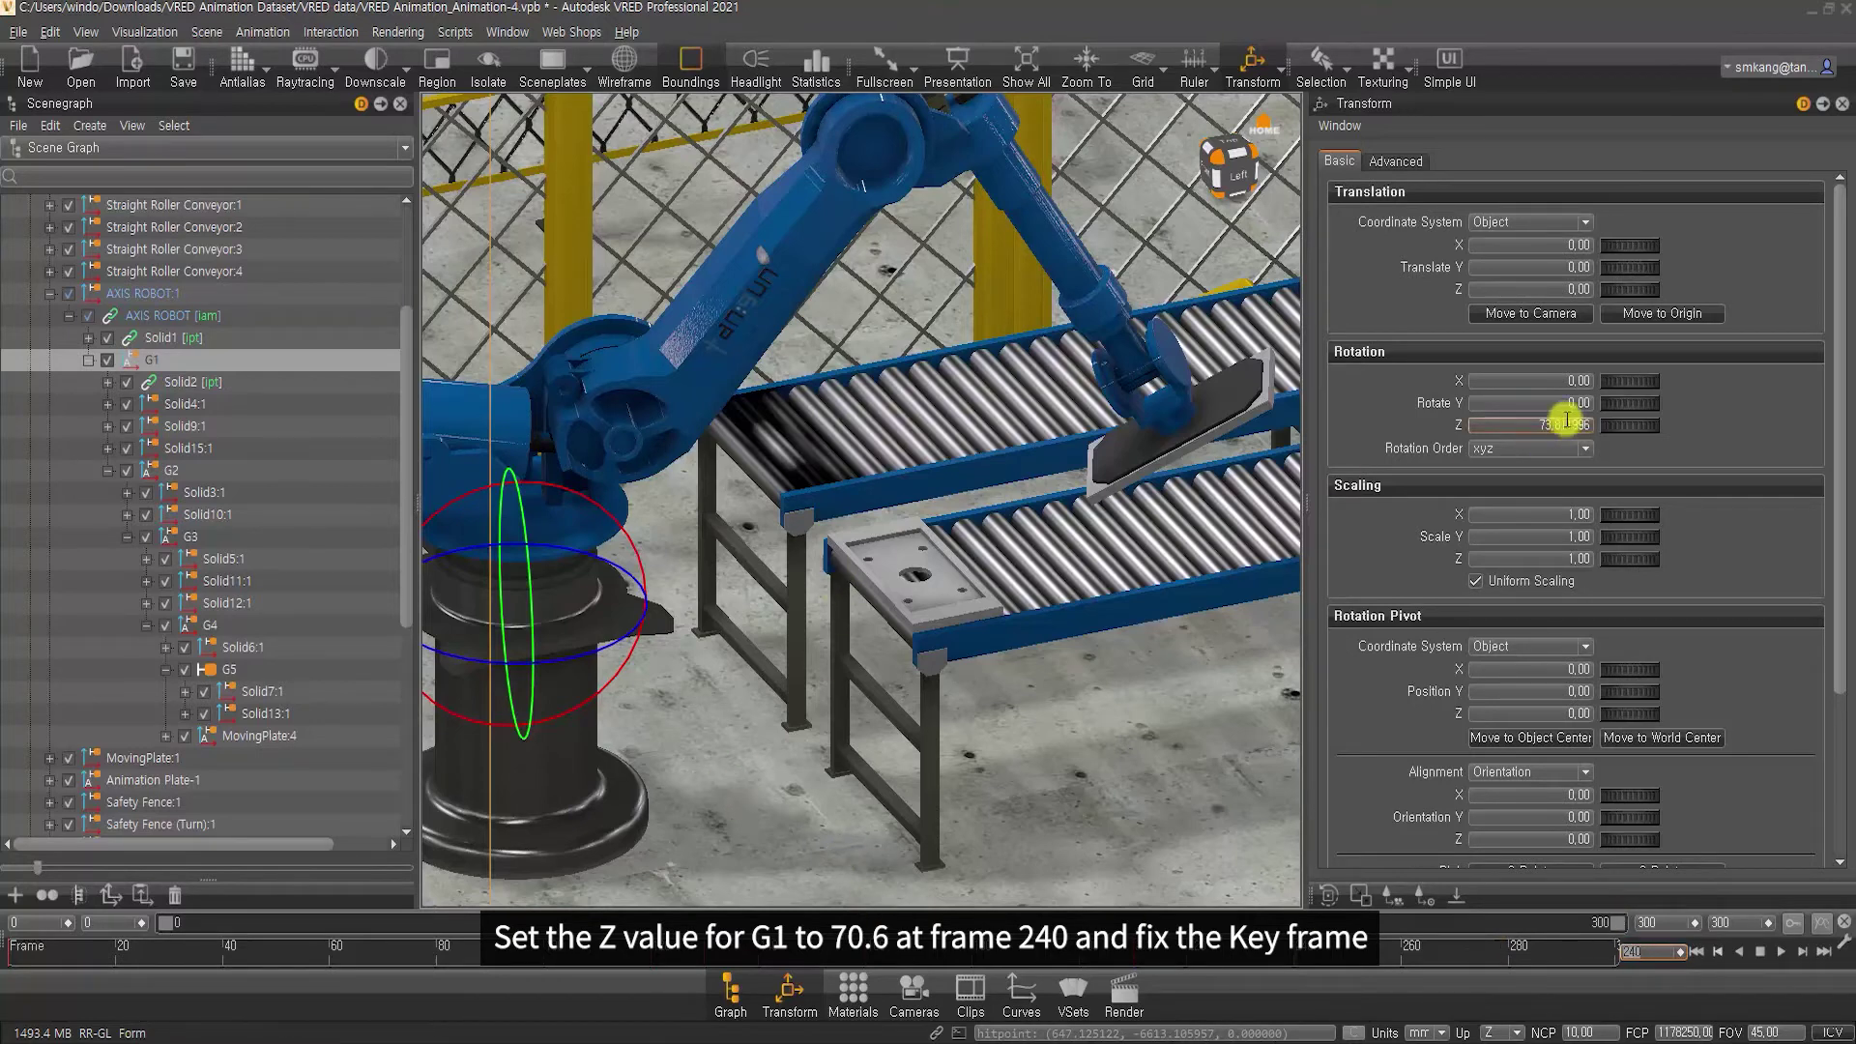
drag(1541, 426, 1630, 437)
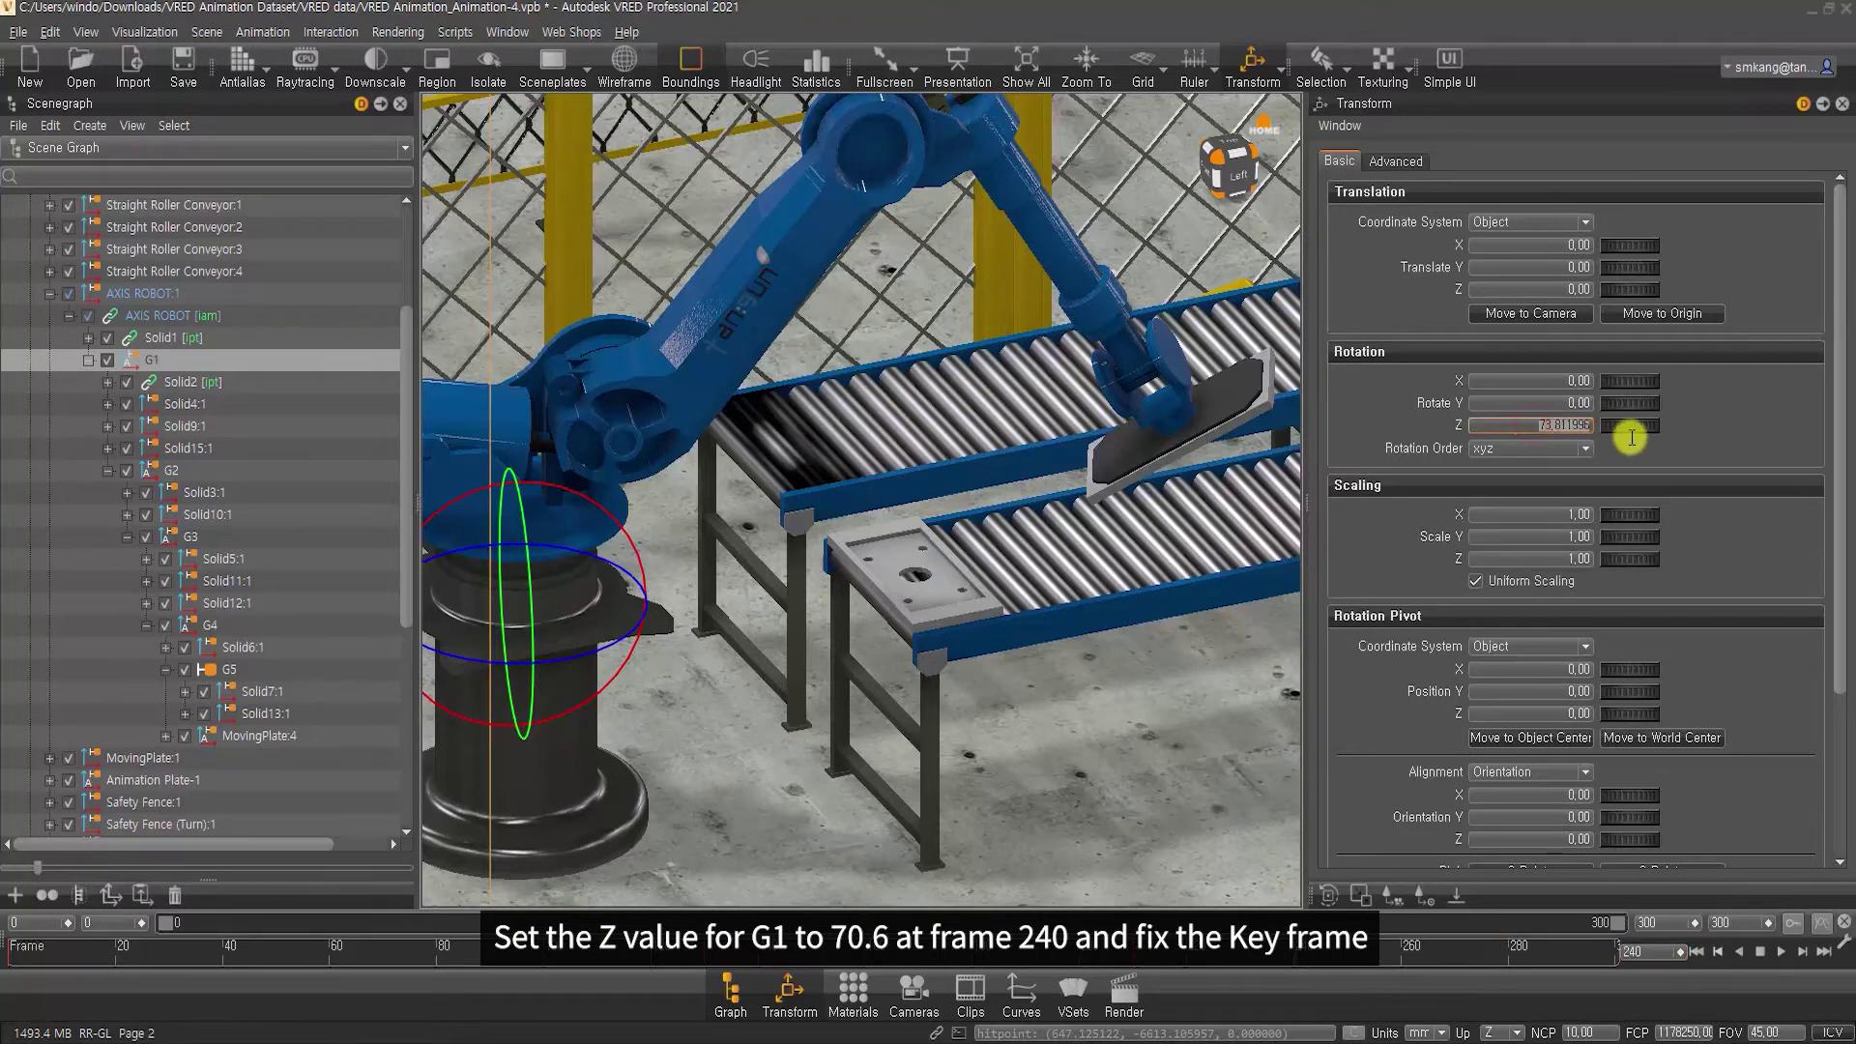
text(70.6)
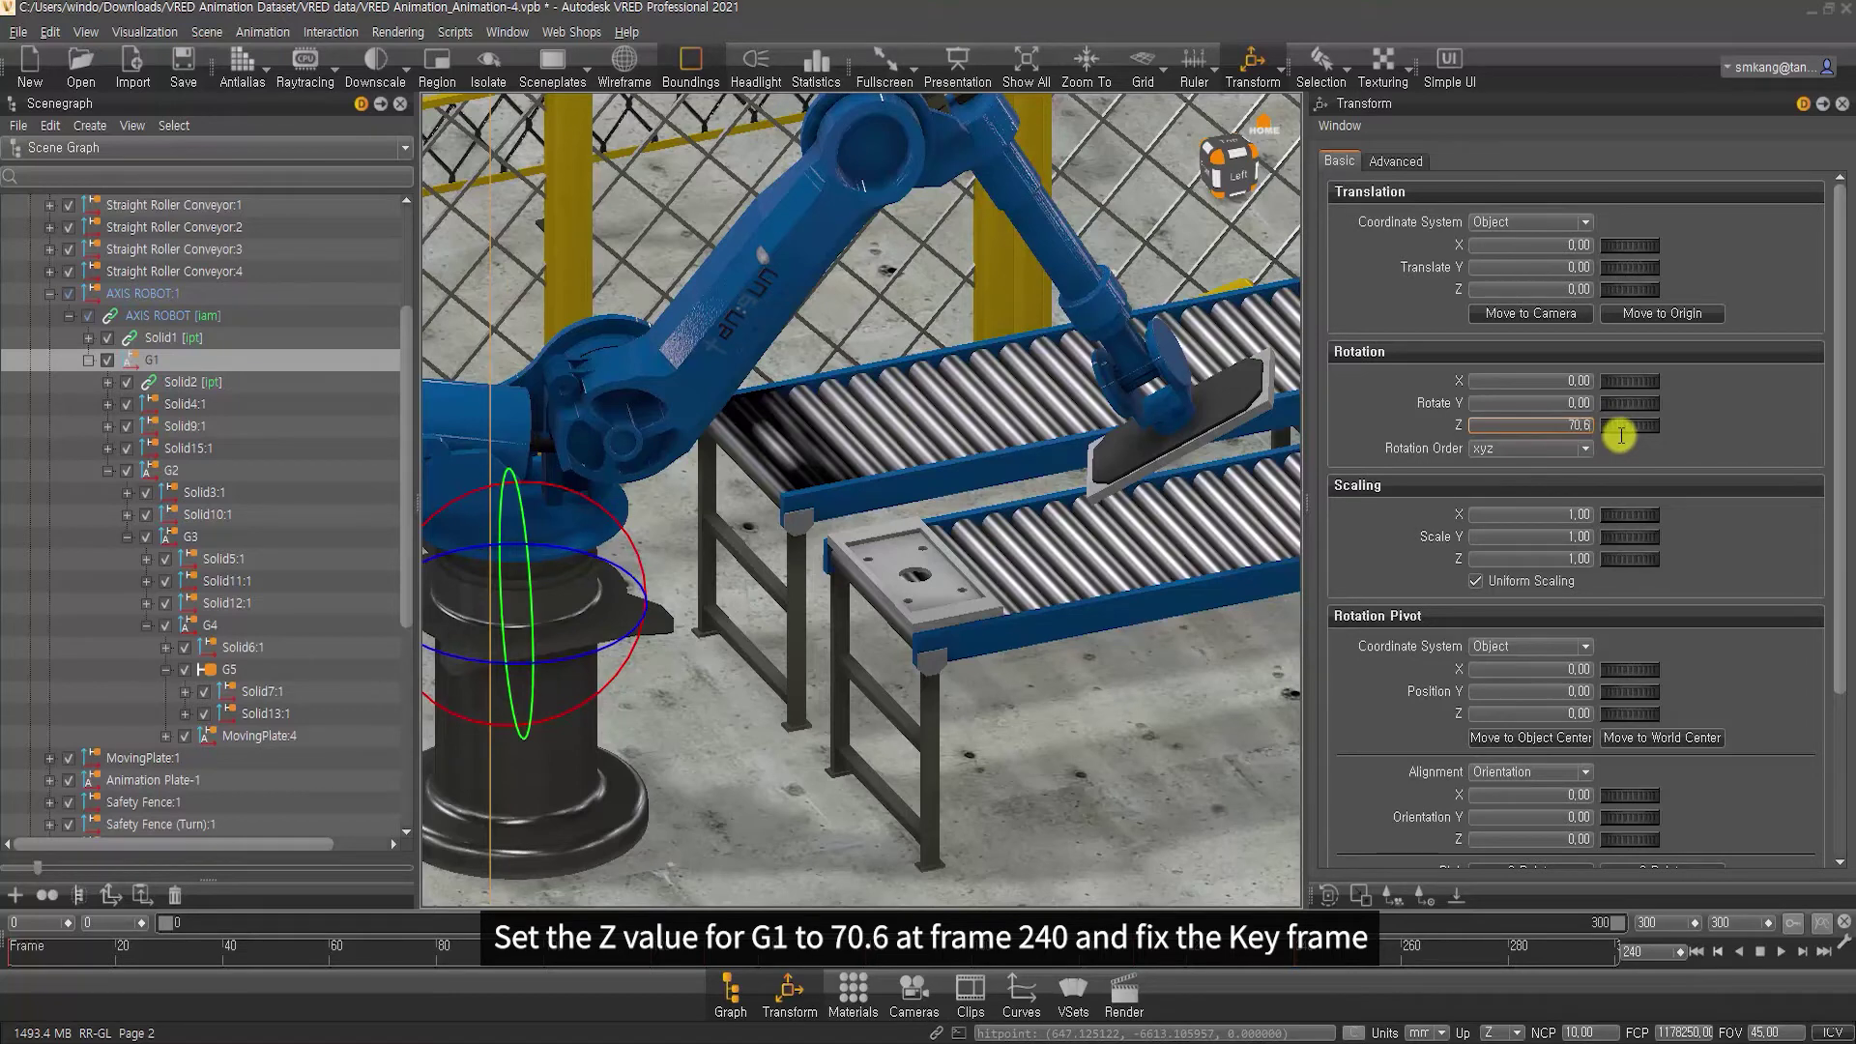
key(Return)
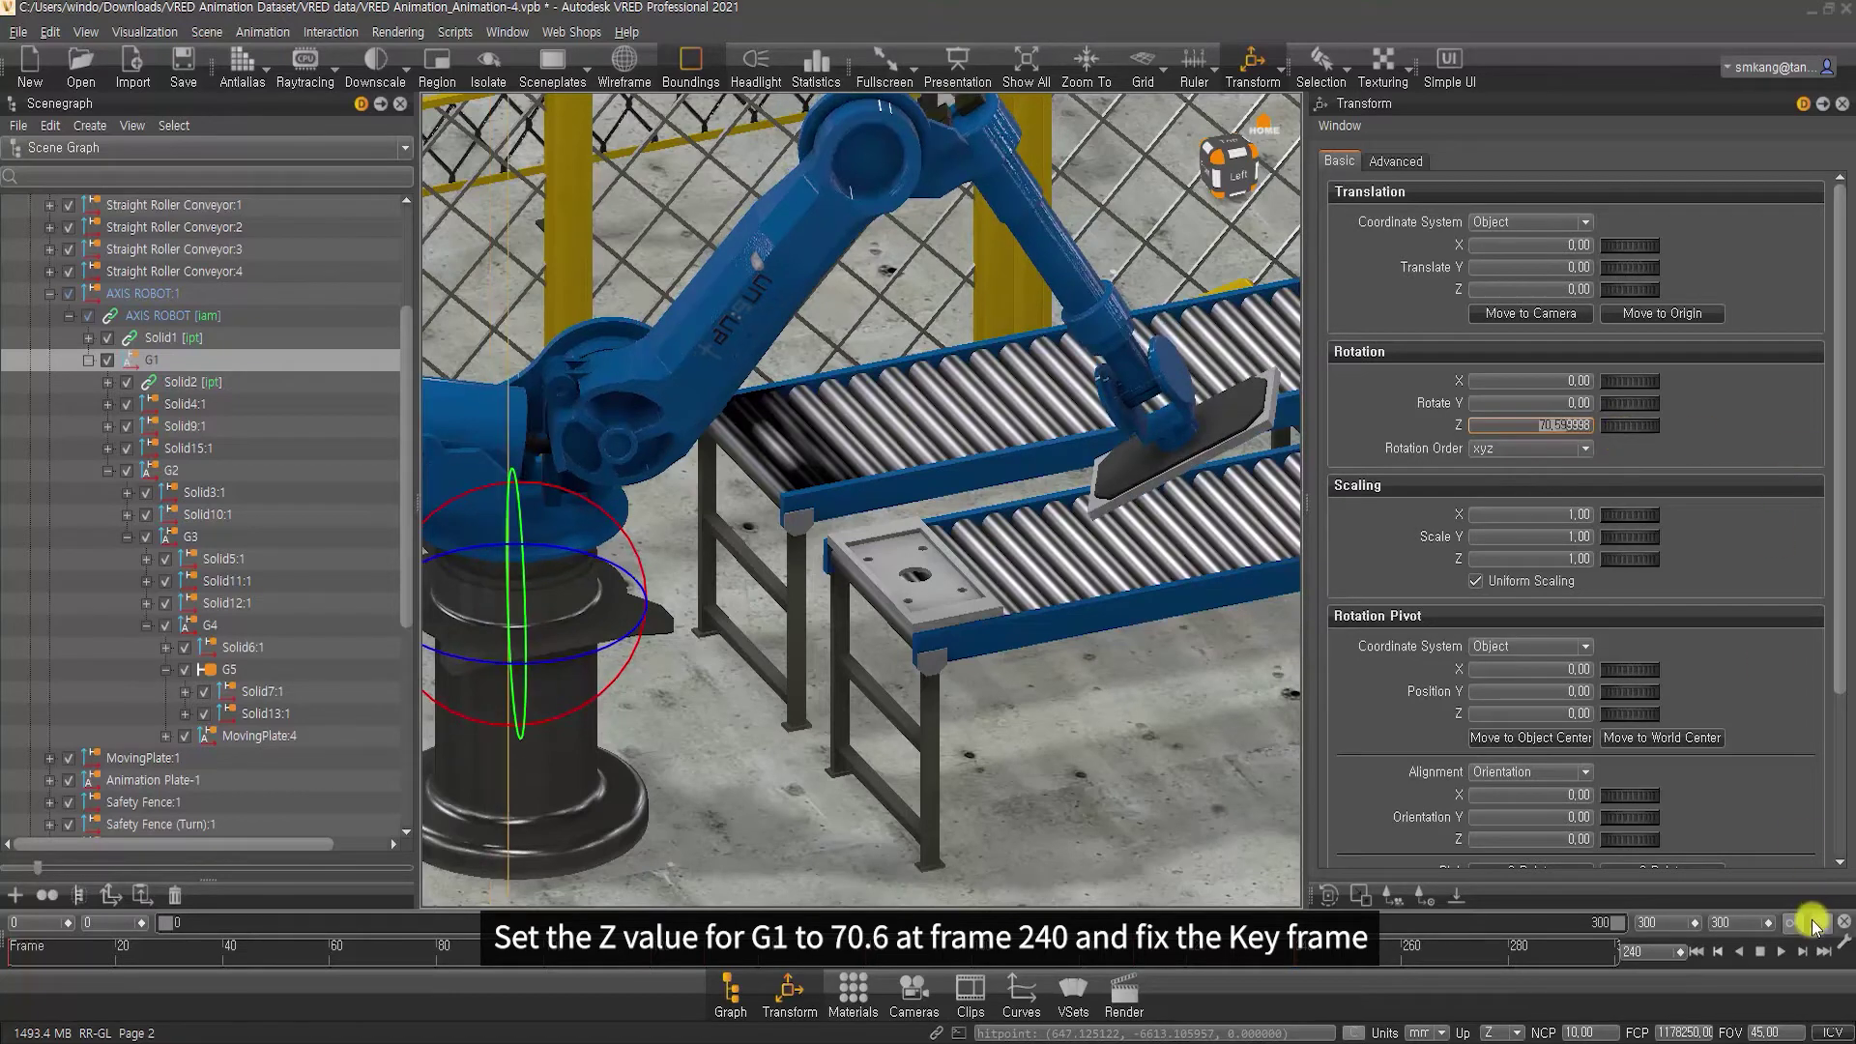
click(1793, 923)
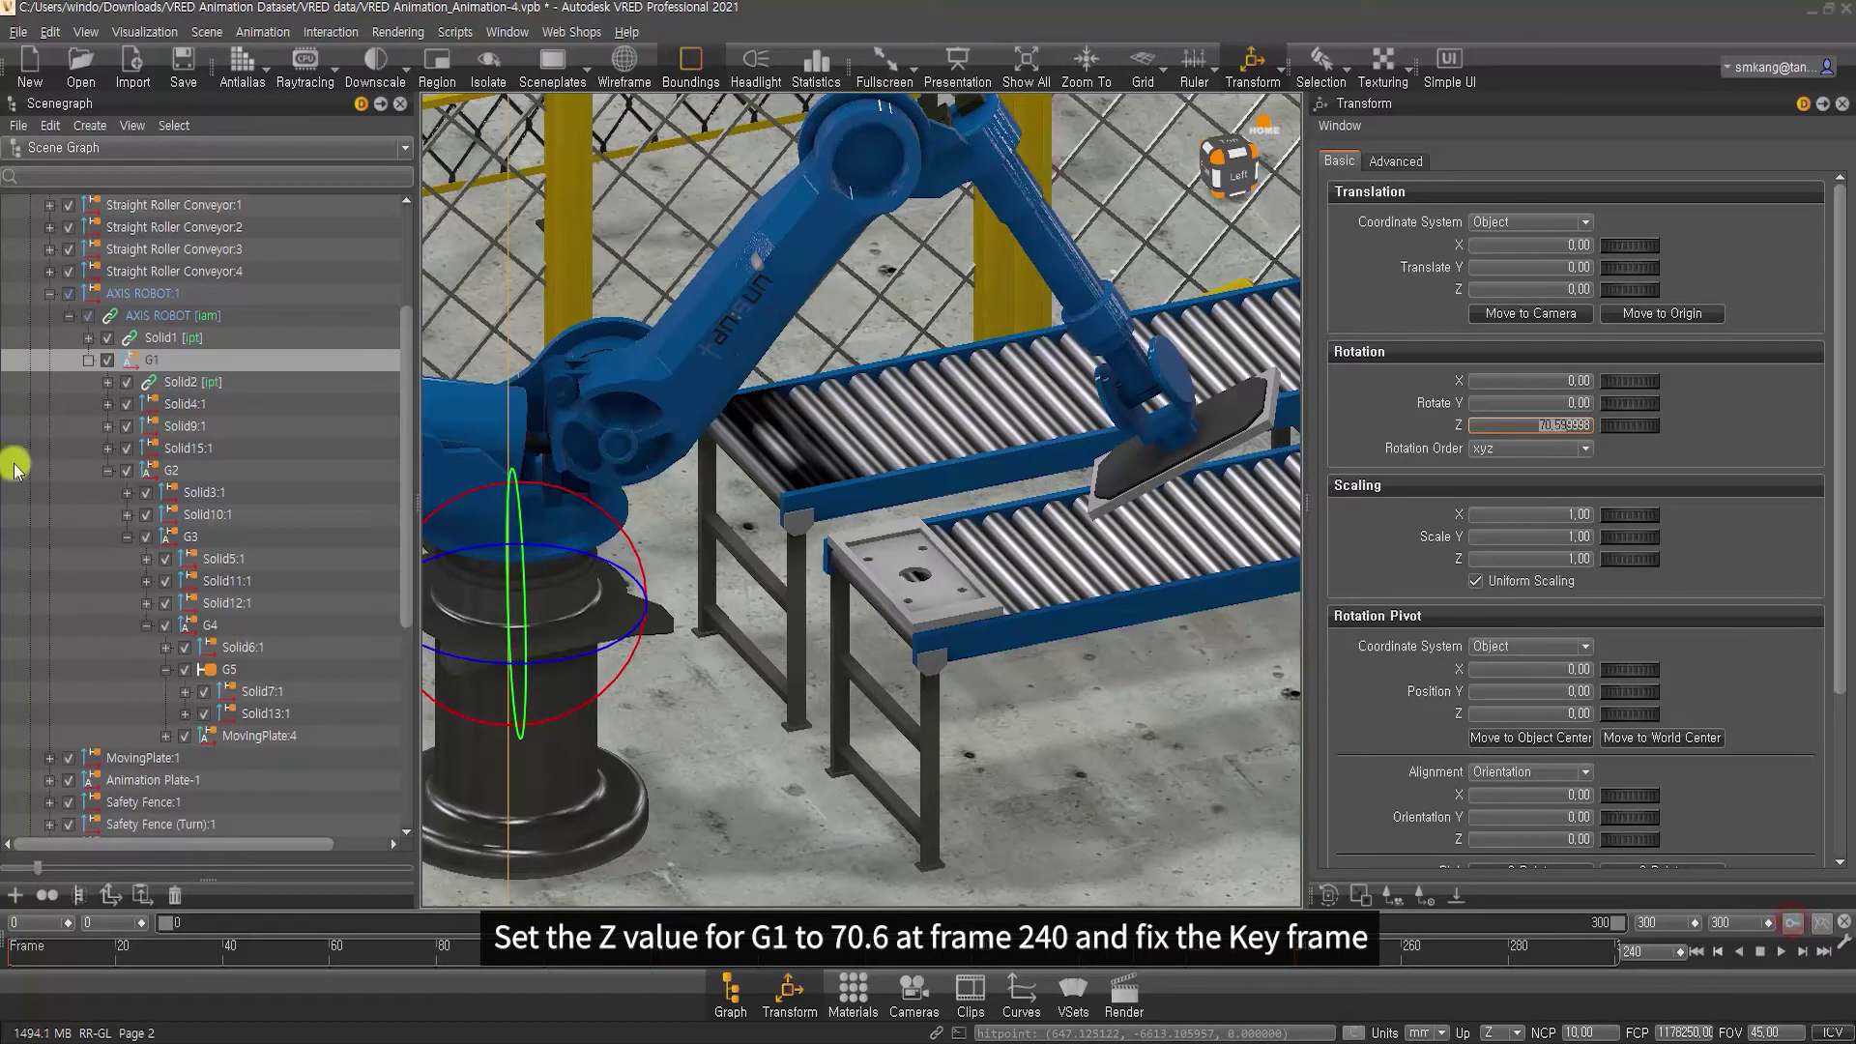
Set G2 to Rotate X -58 and key it
click(185, 470)
drag(1513, 380, 1648, 382)
text(-58)
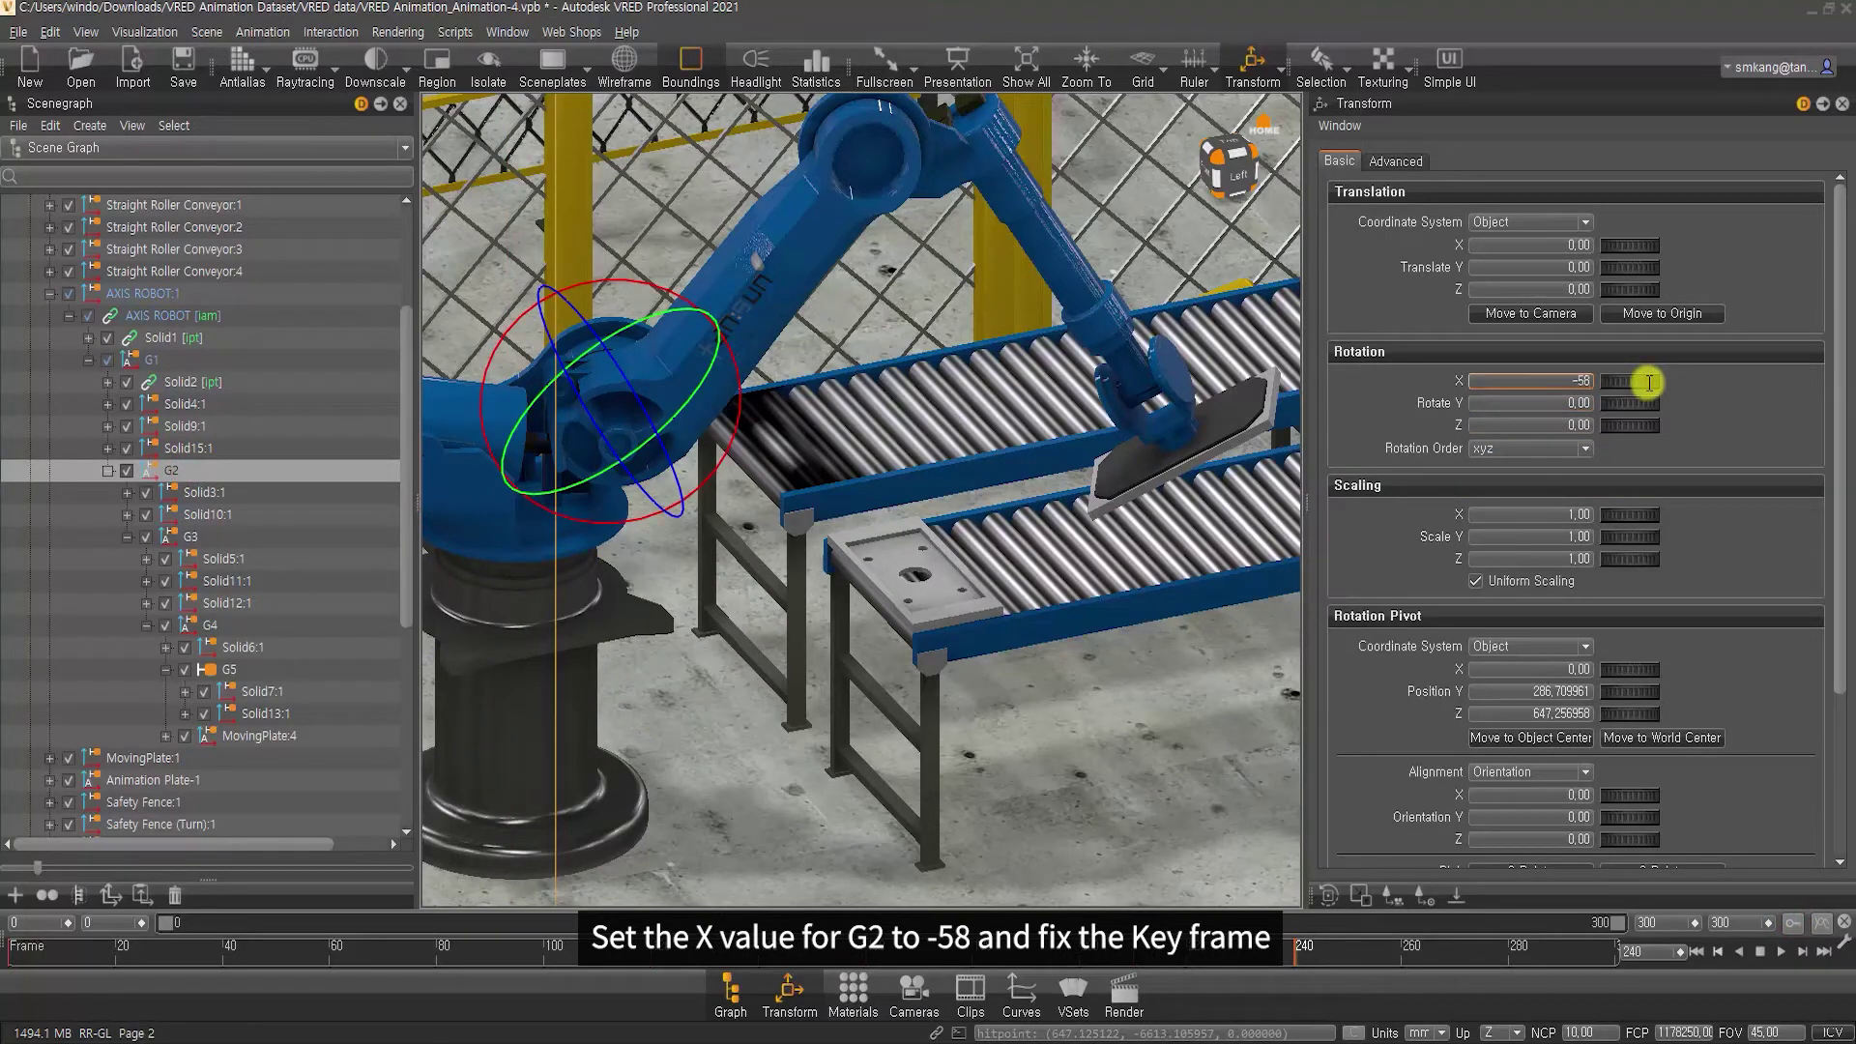
key(Return)
click(1800, 928)
Set G3 to Rotate X 12.4 and G4 to Rotate Y -19
click(190, 537)
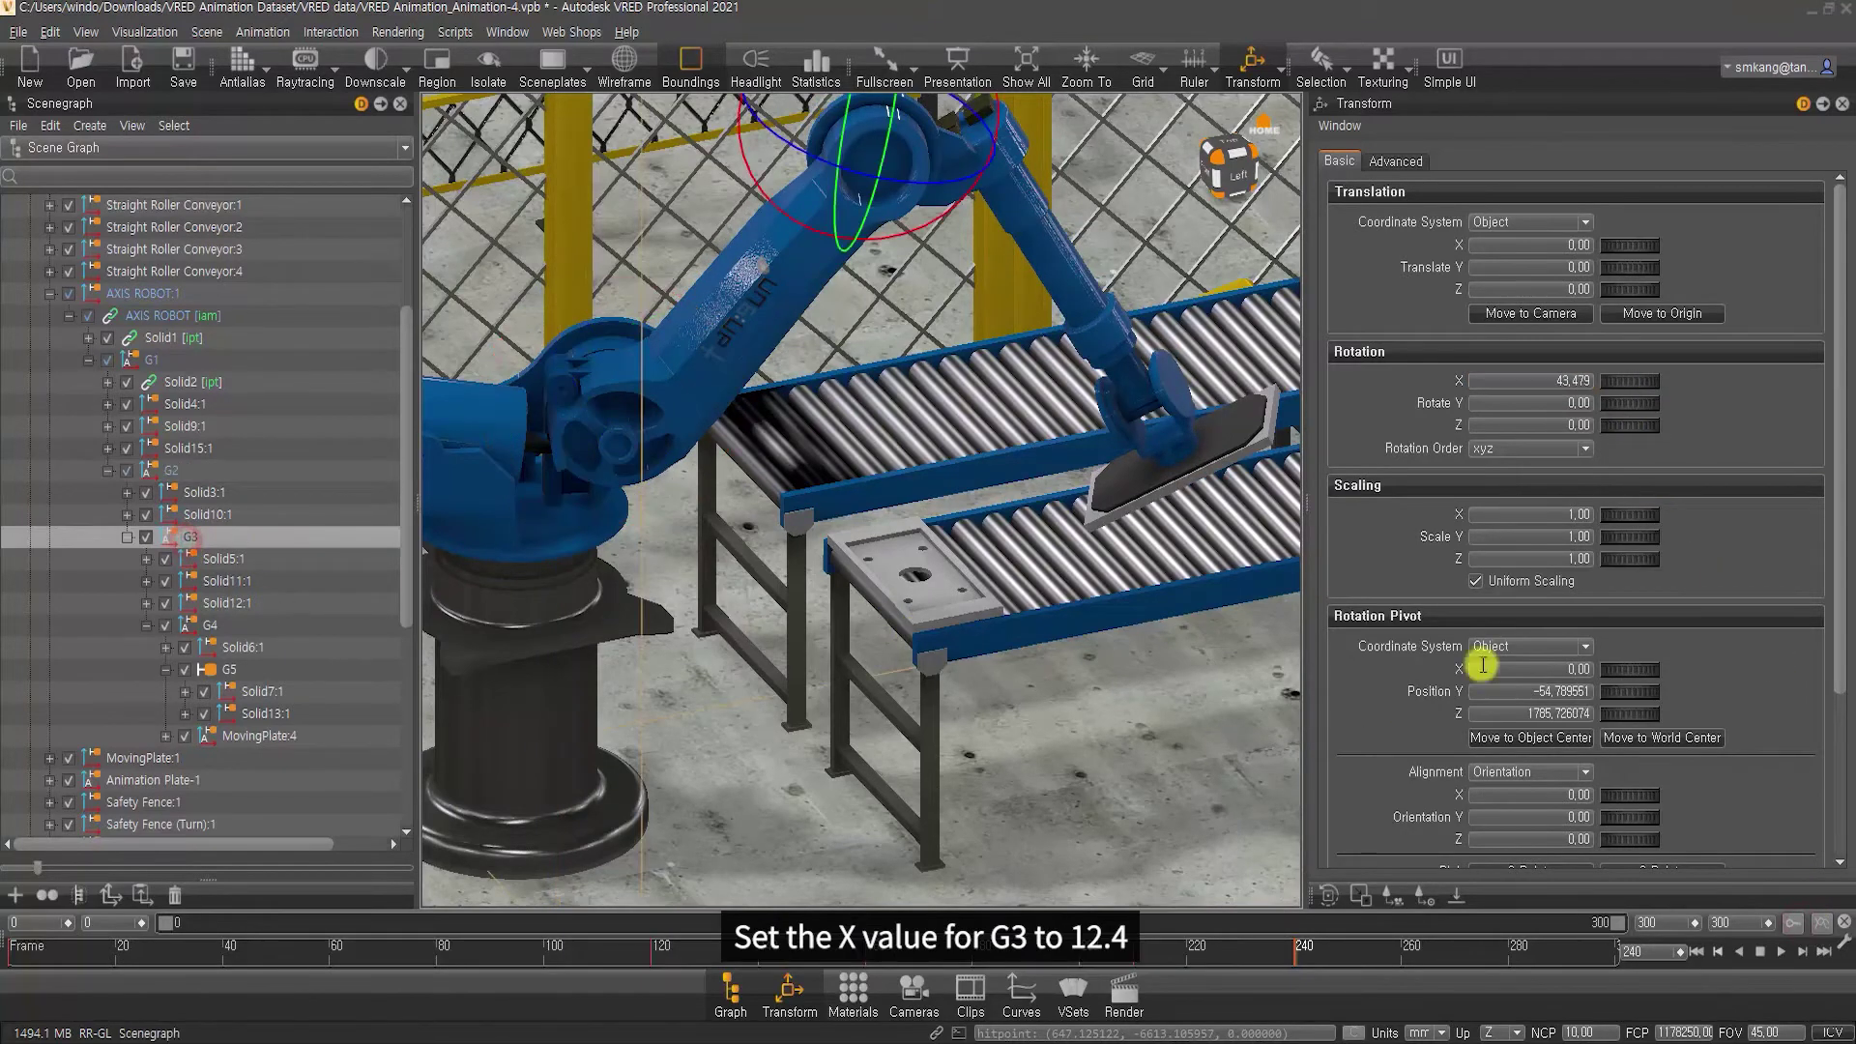
drag(1543, 378, 1632, 380)
text(12,4)
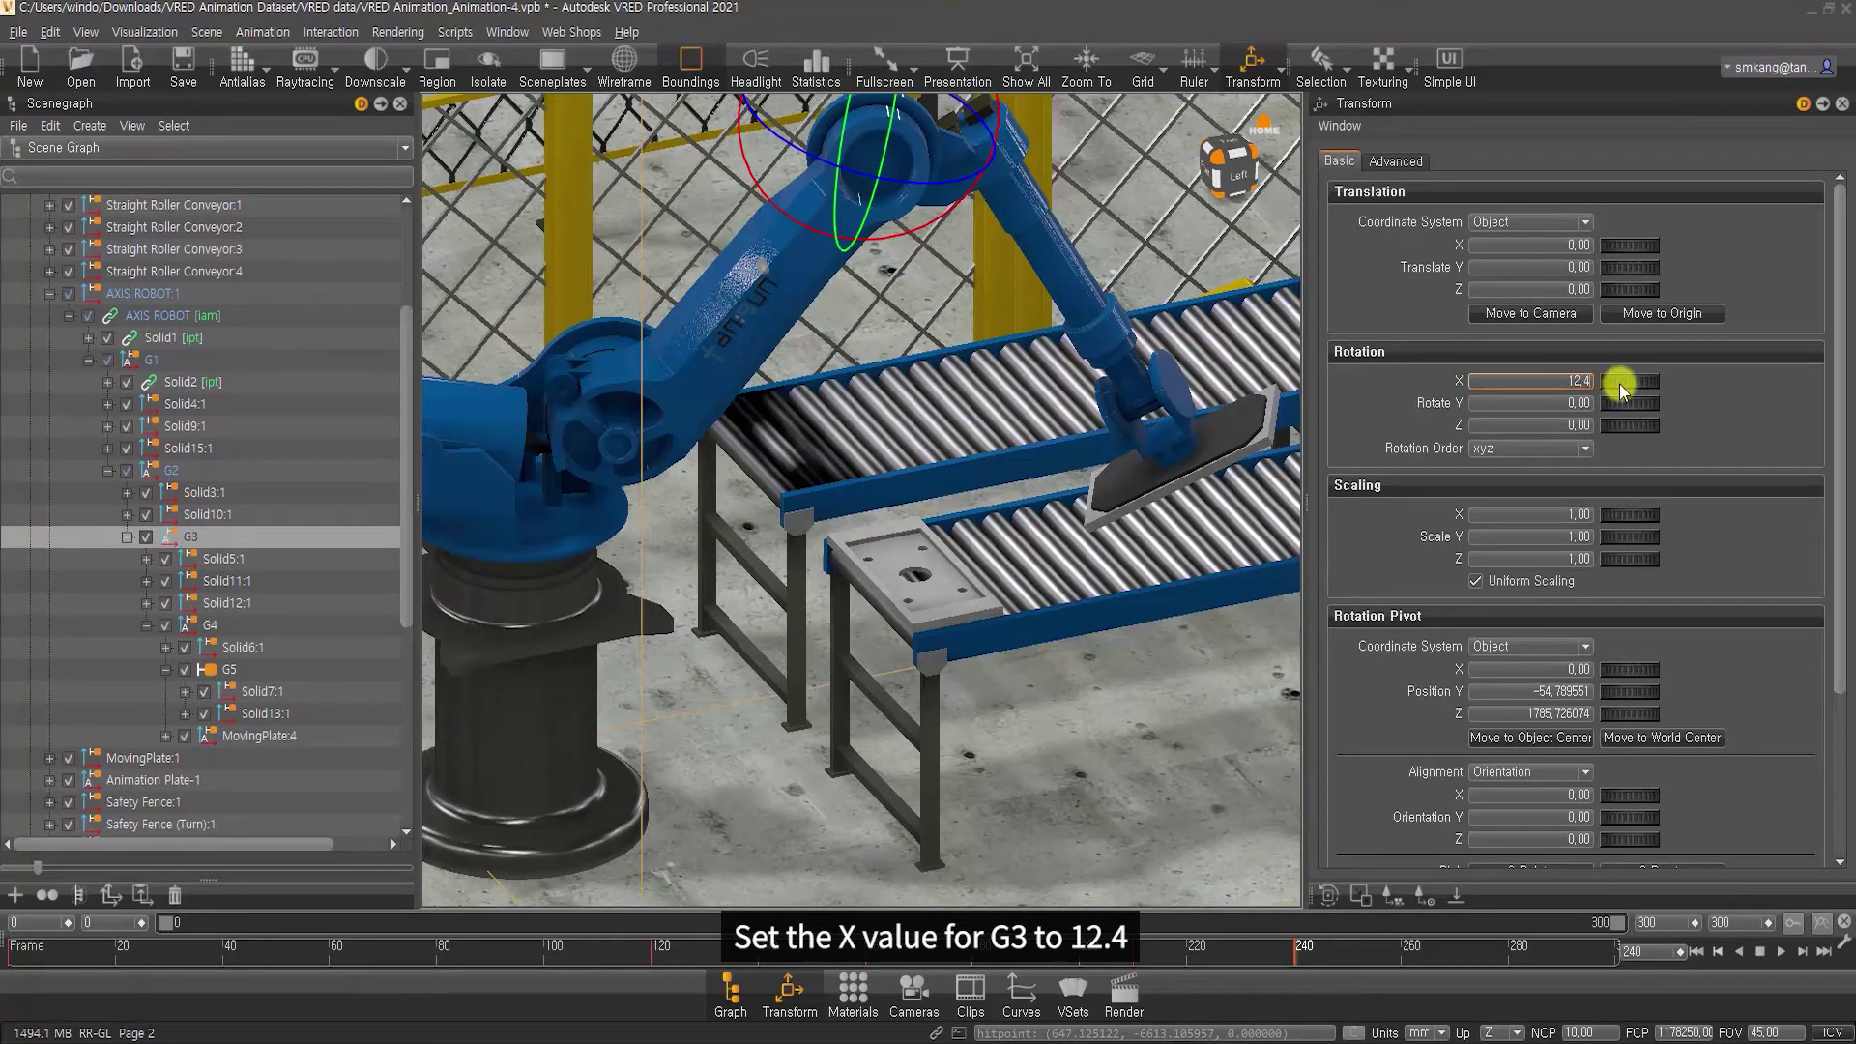
text(12.4)
key(Return)
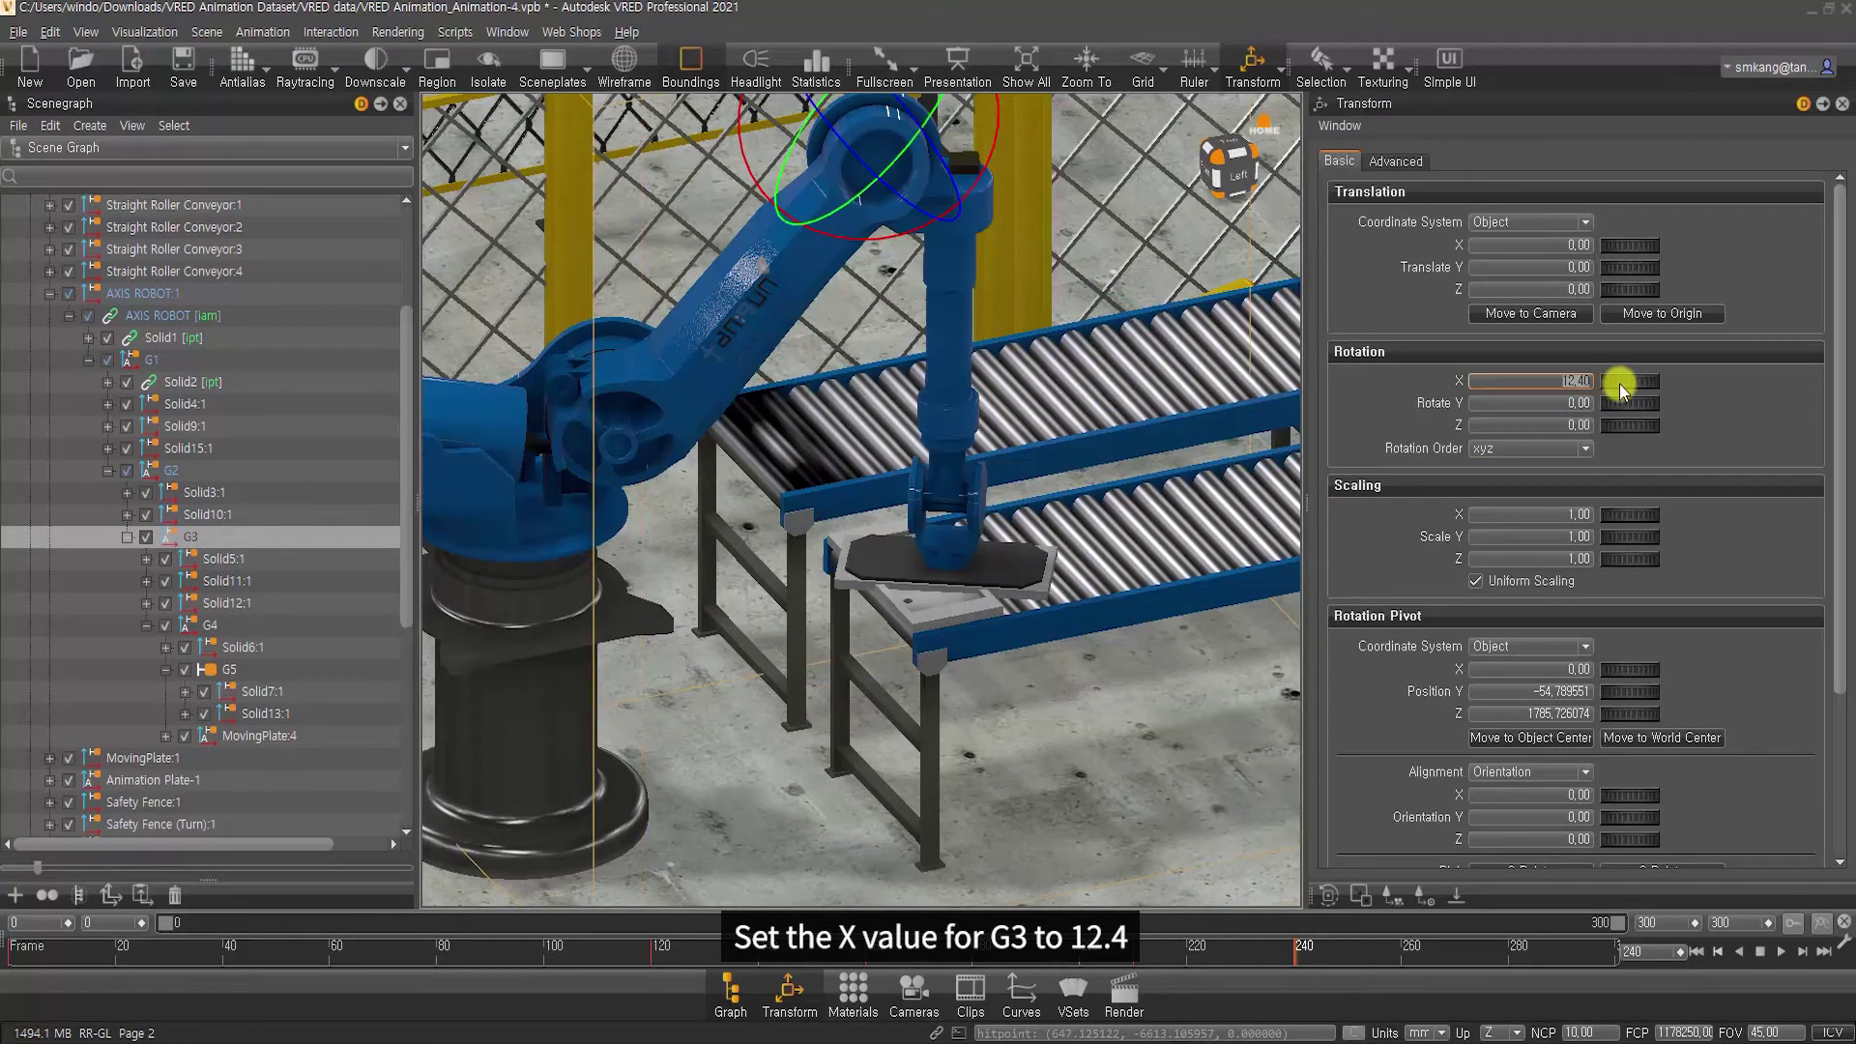
click(210, 624)
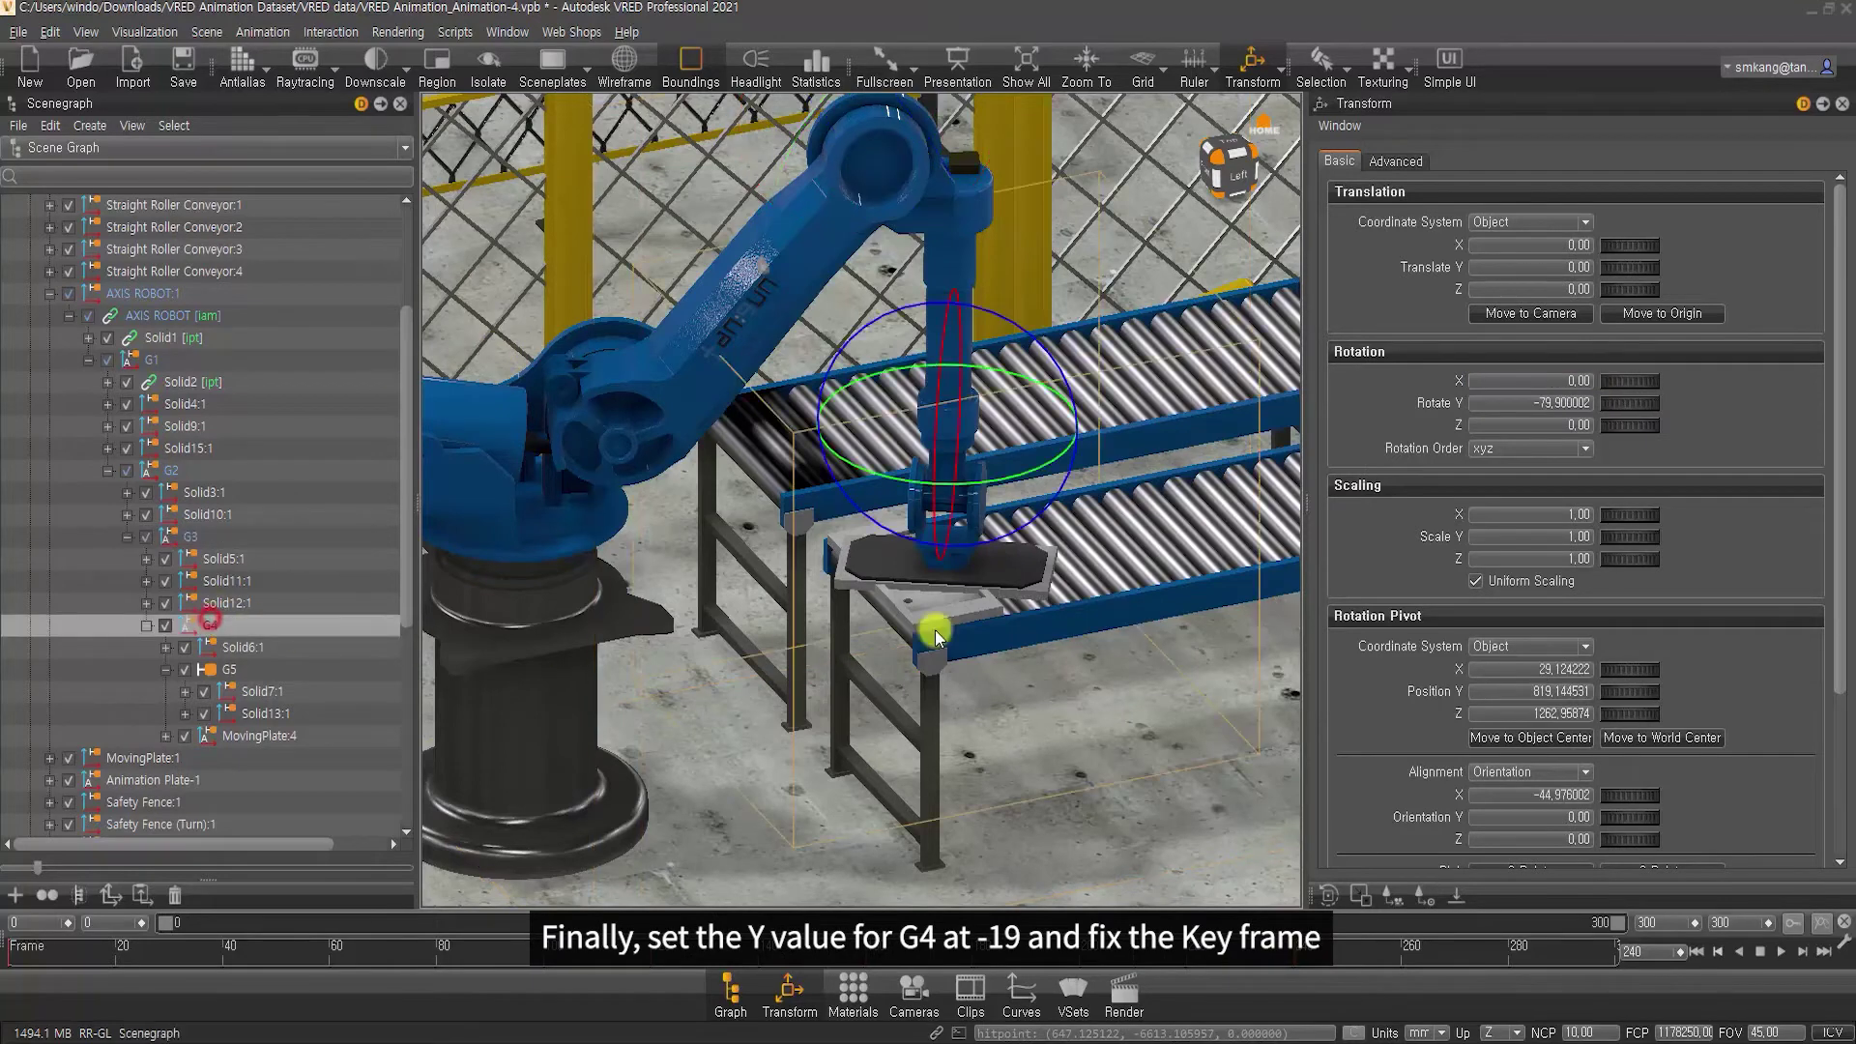
drag(1513, 403, 1651, 418)
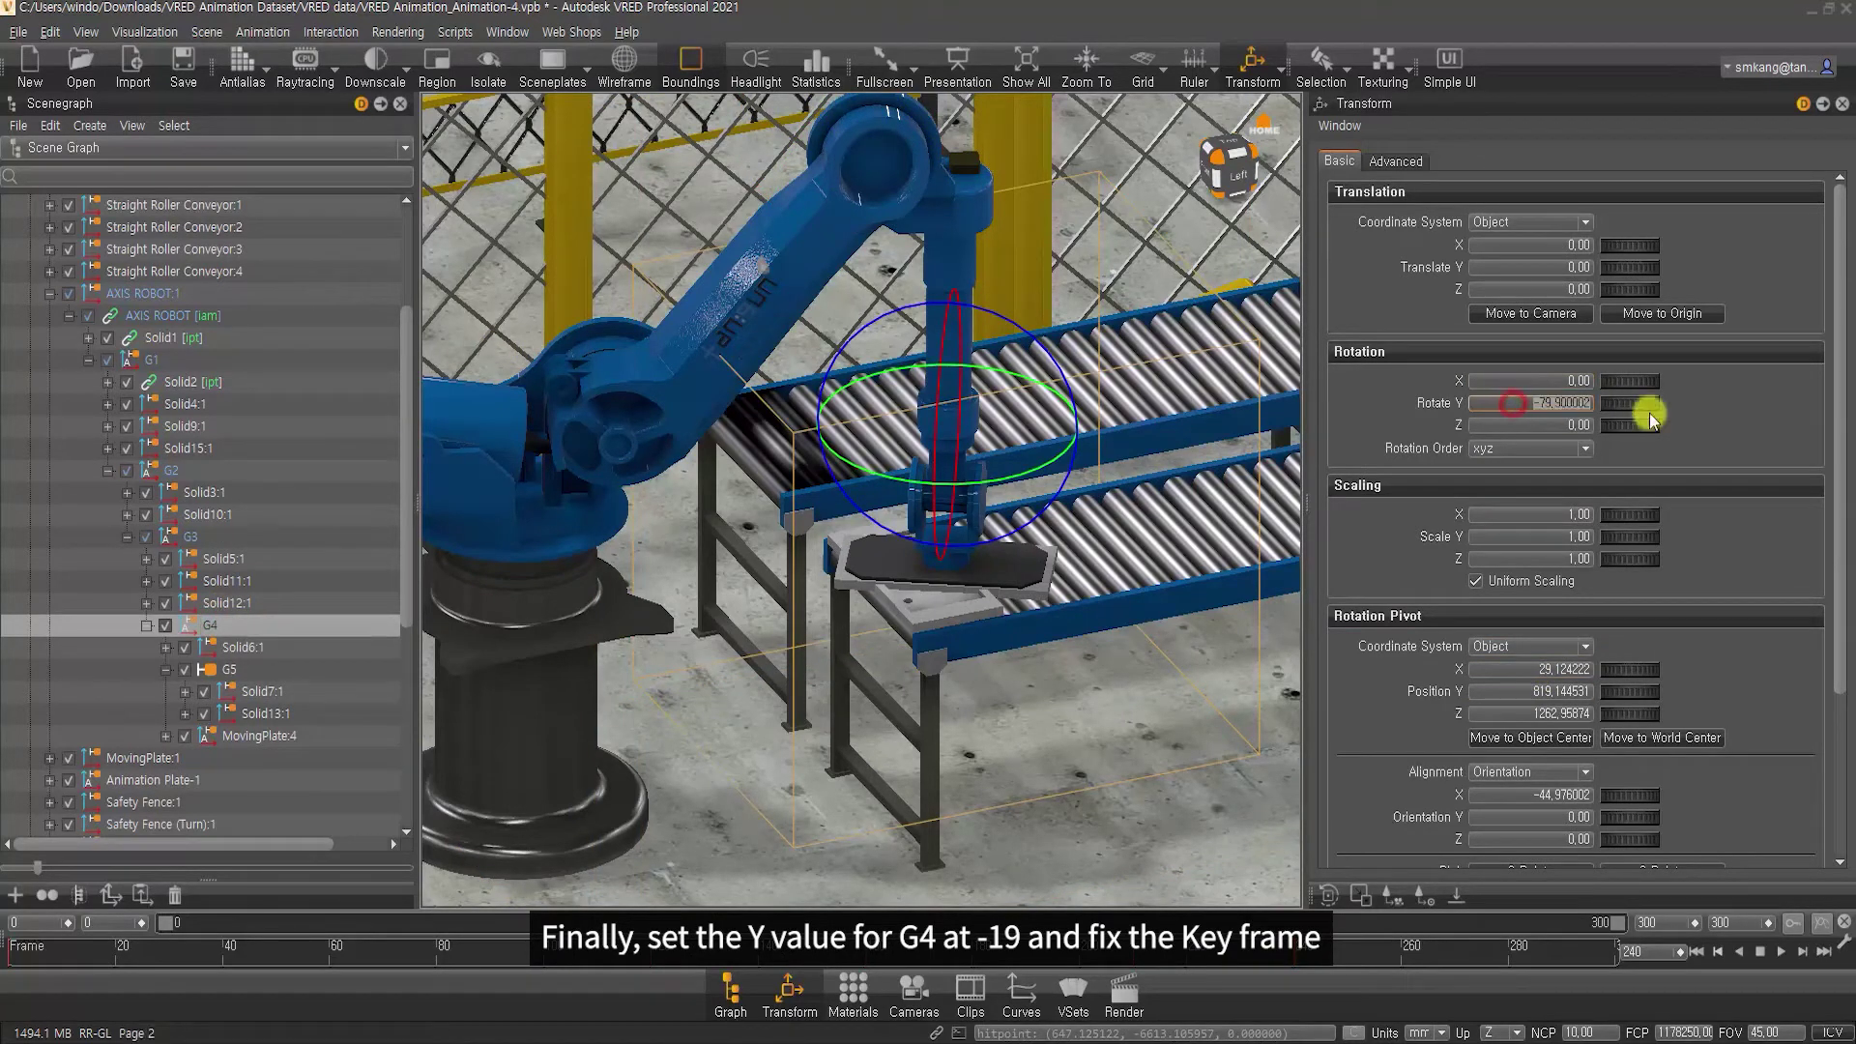
text(-1)
text(9)
key(Return)
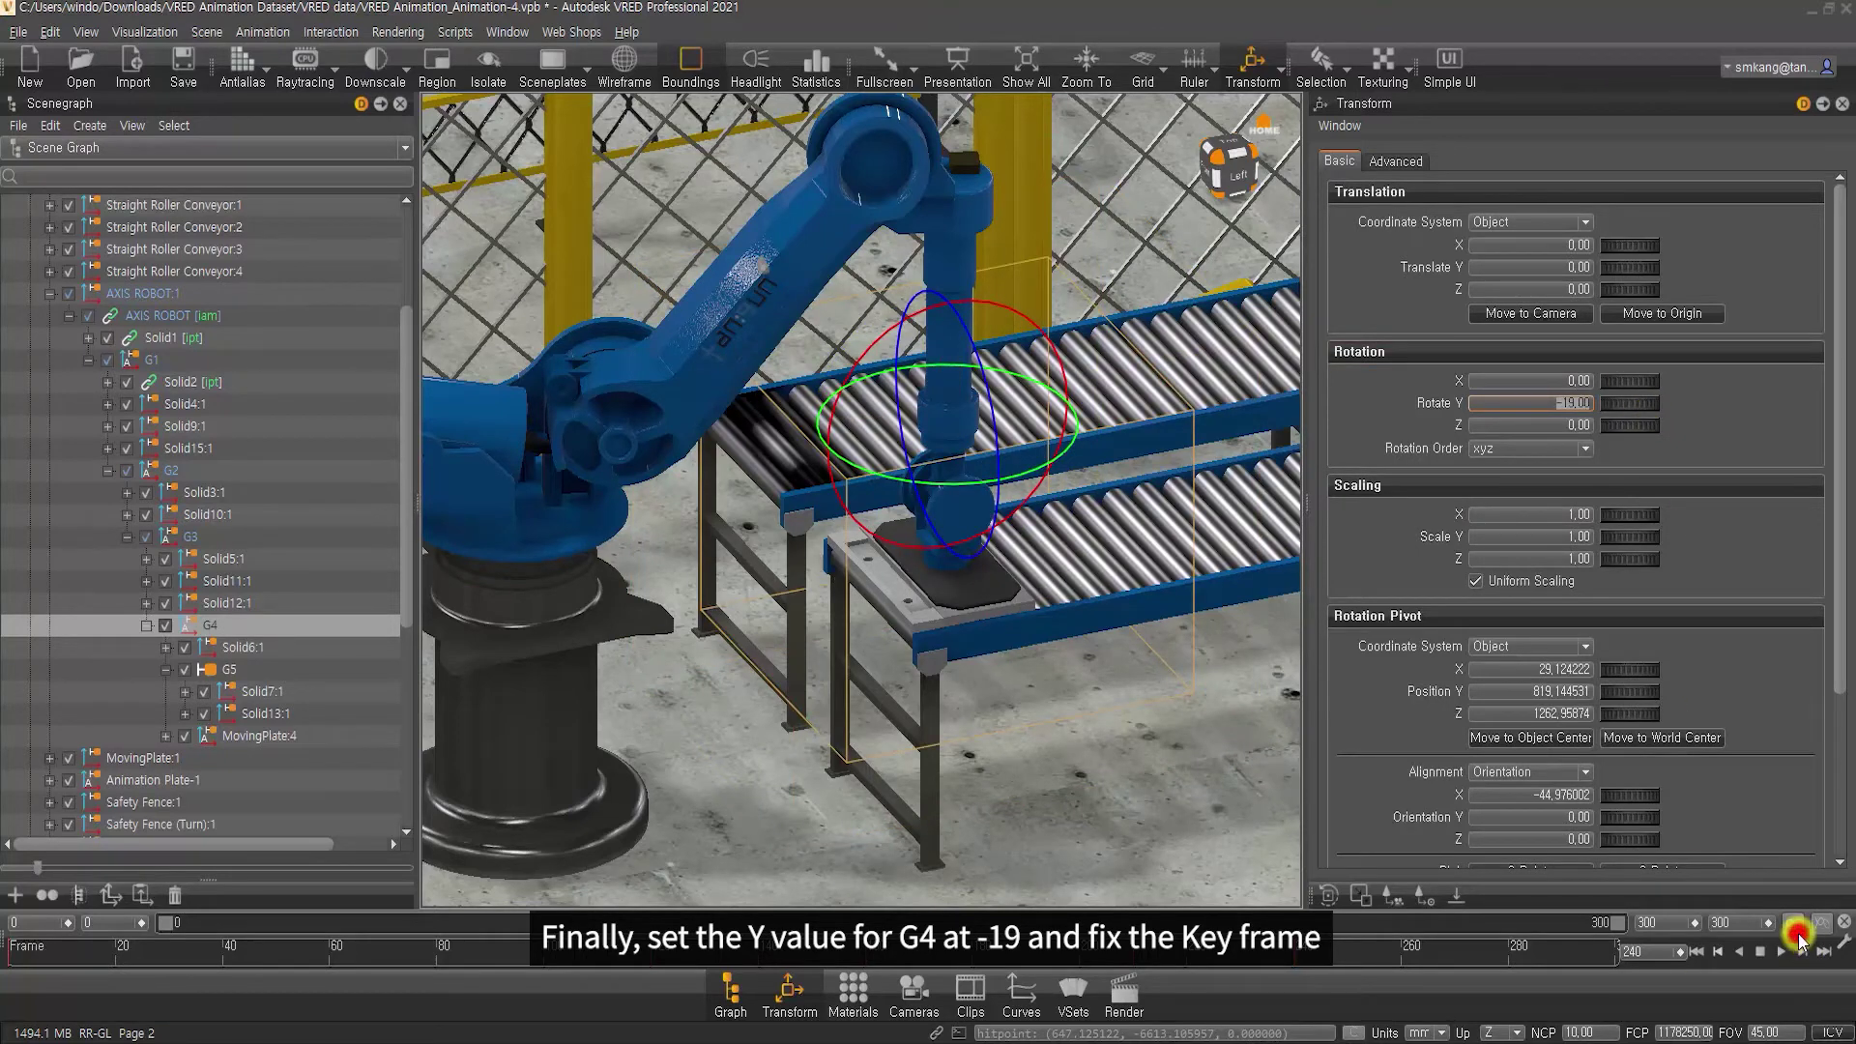
click(214, 537)
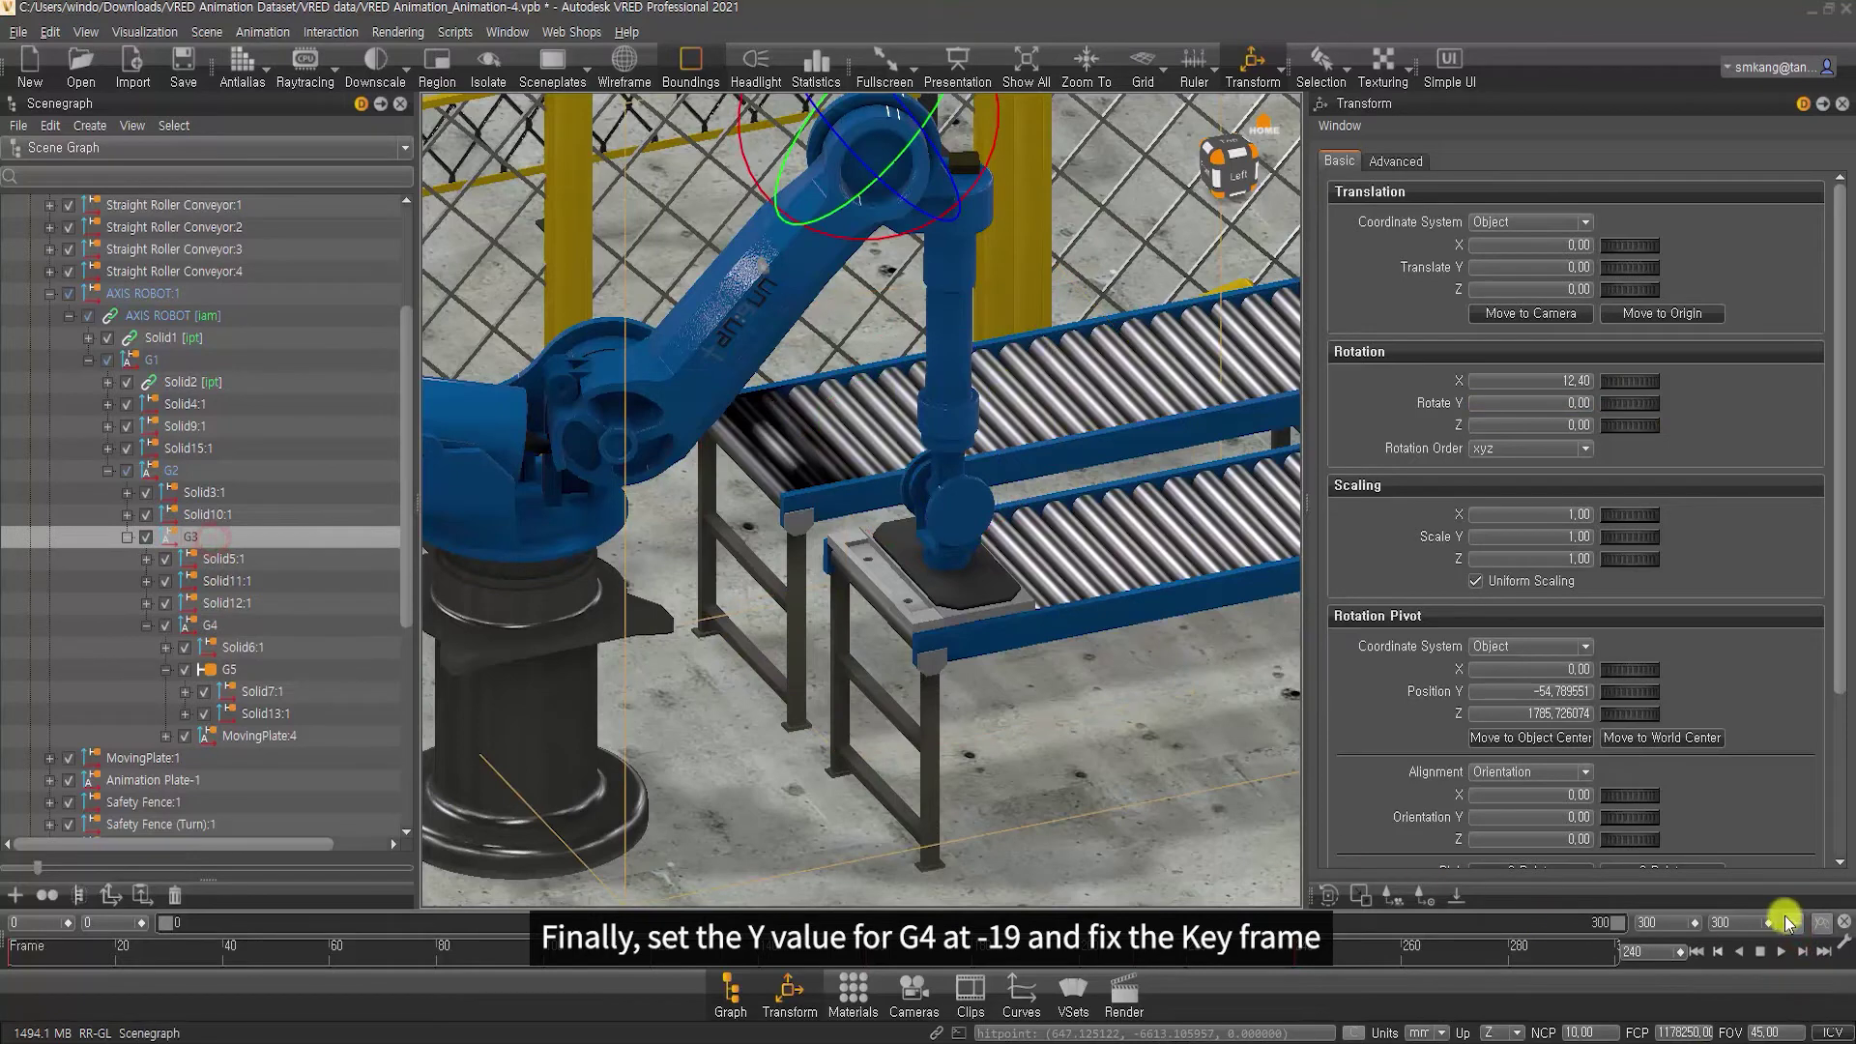
Slide MovingPlate:1 along X to about 895.8 under the gripper and key it
click(176, 760)
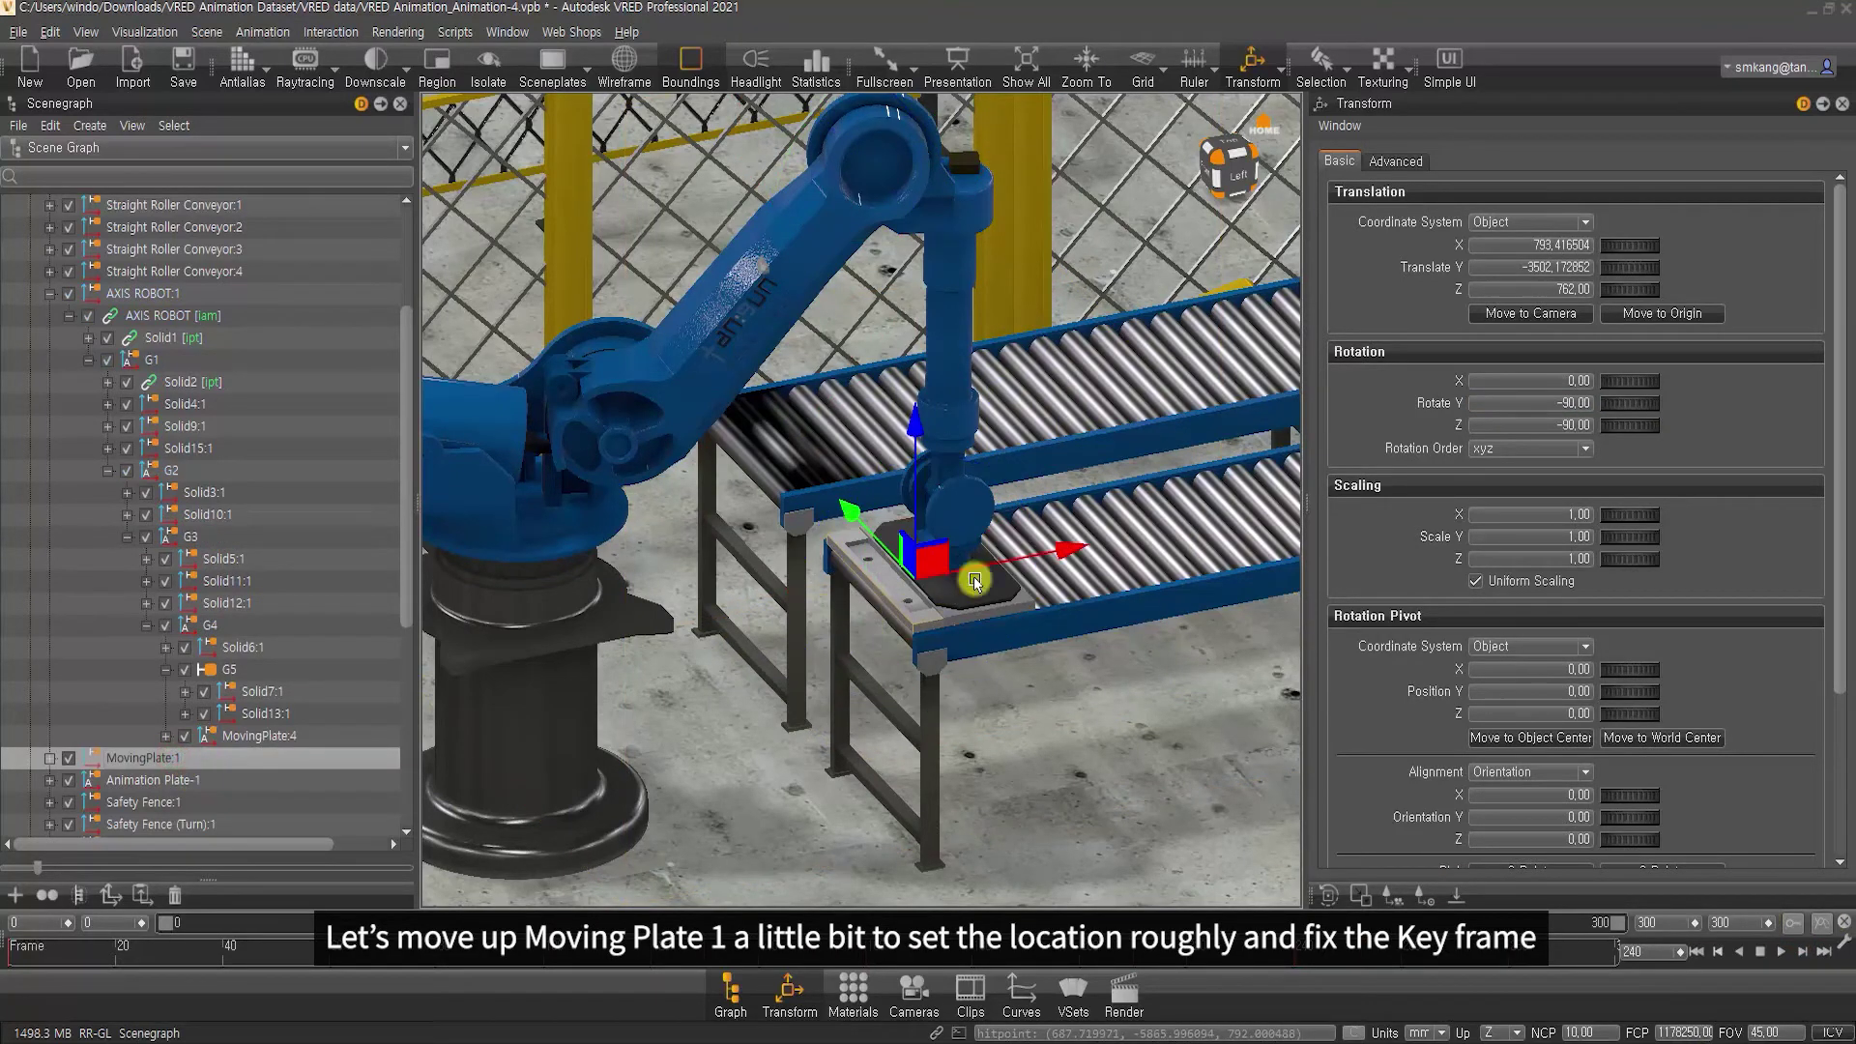
drag(1076, 548, 1098, 547)
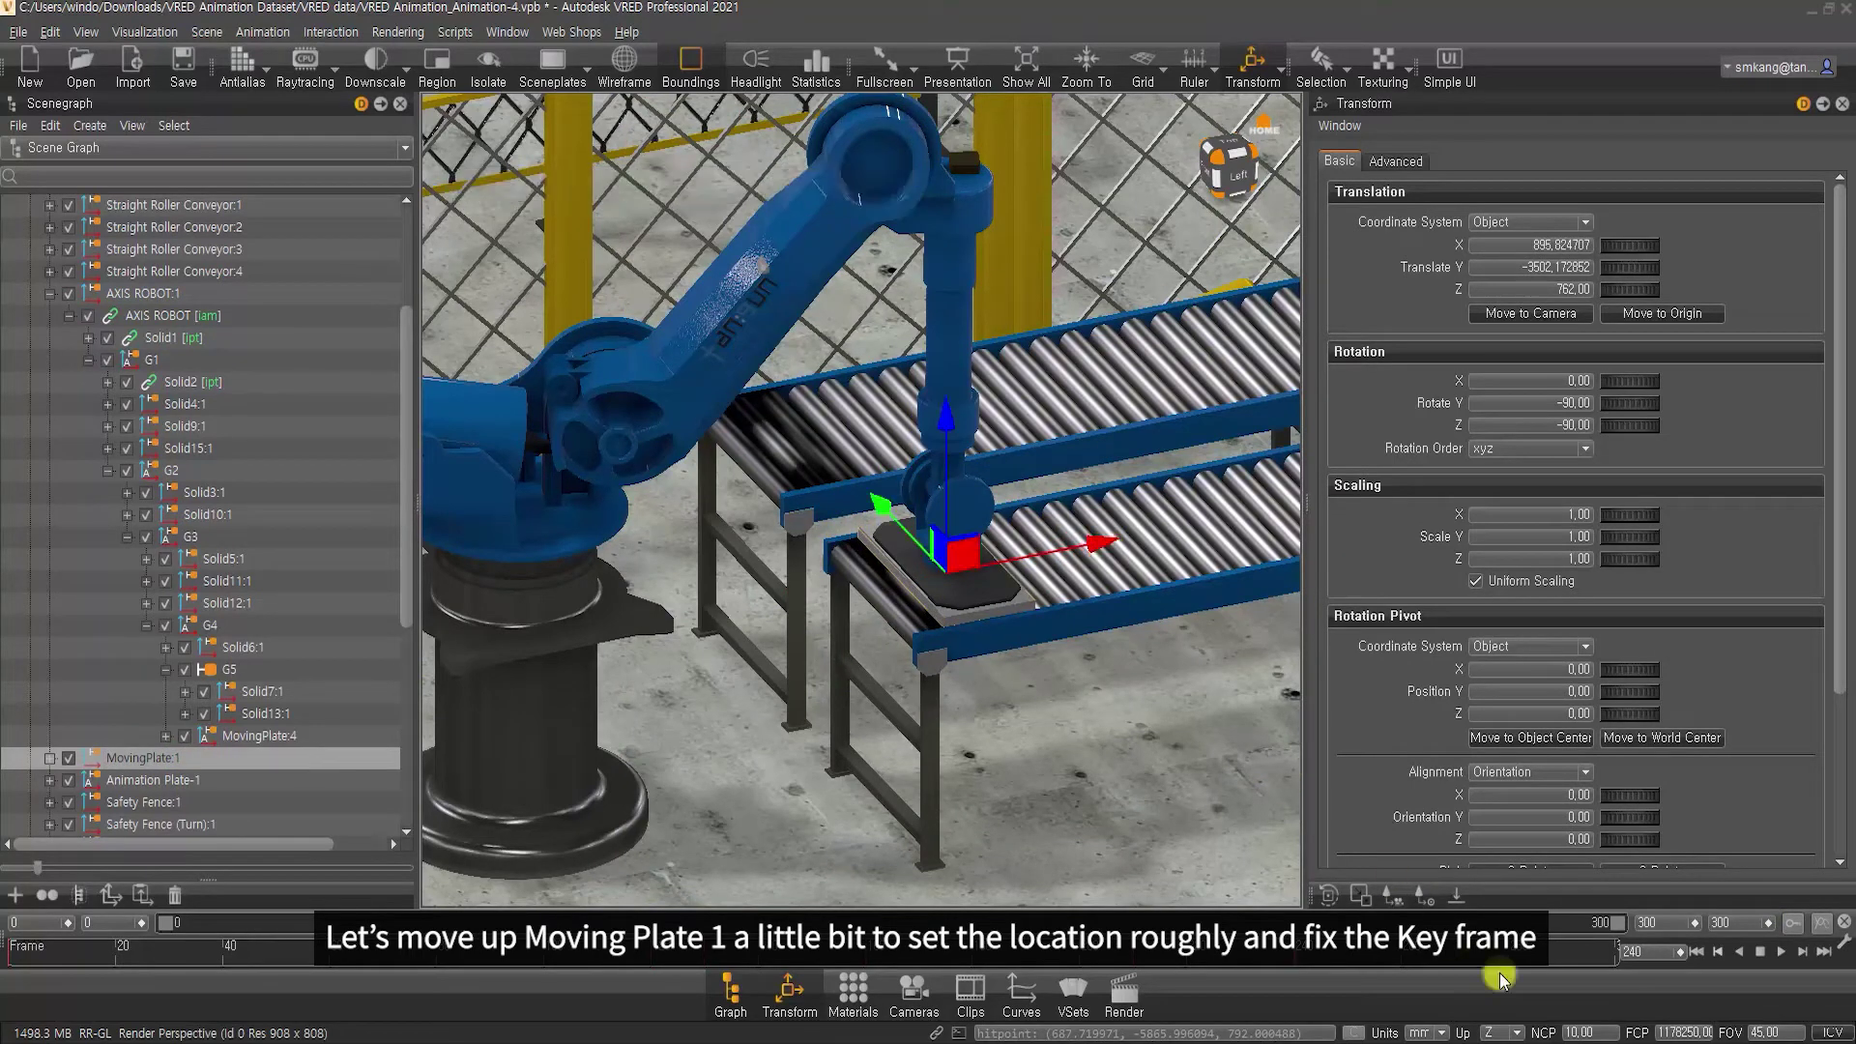
click(1801, 923)
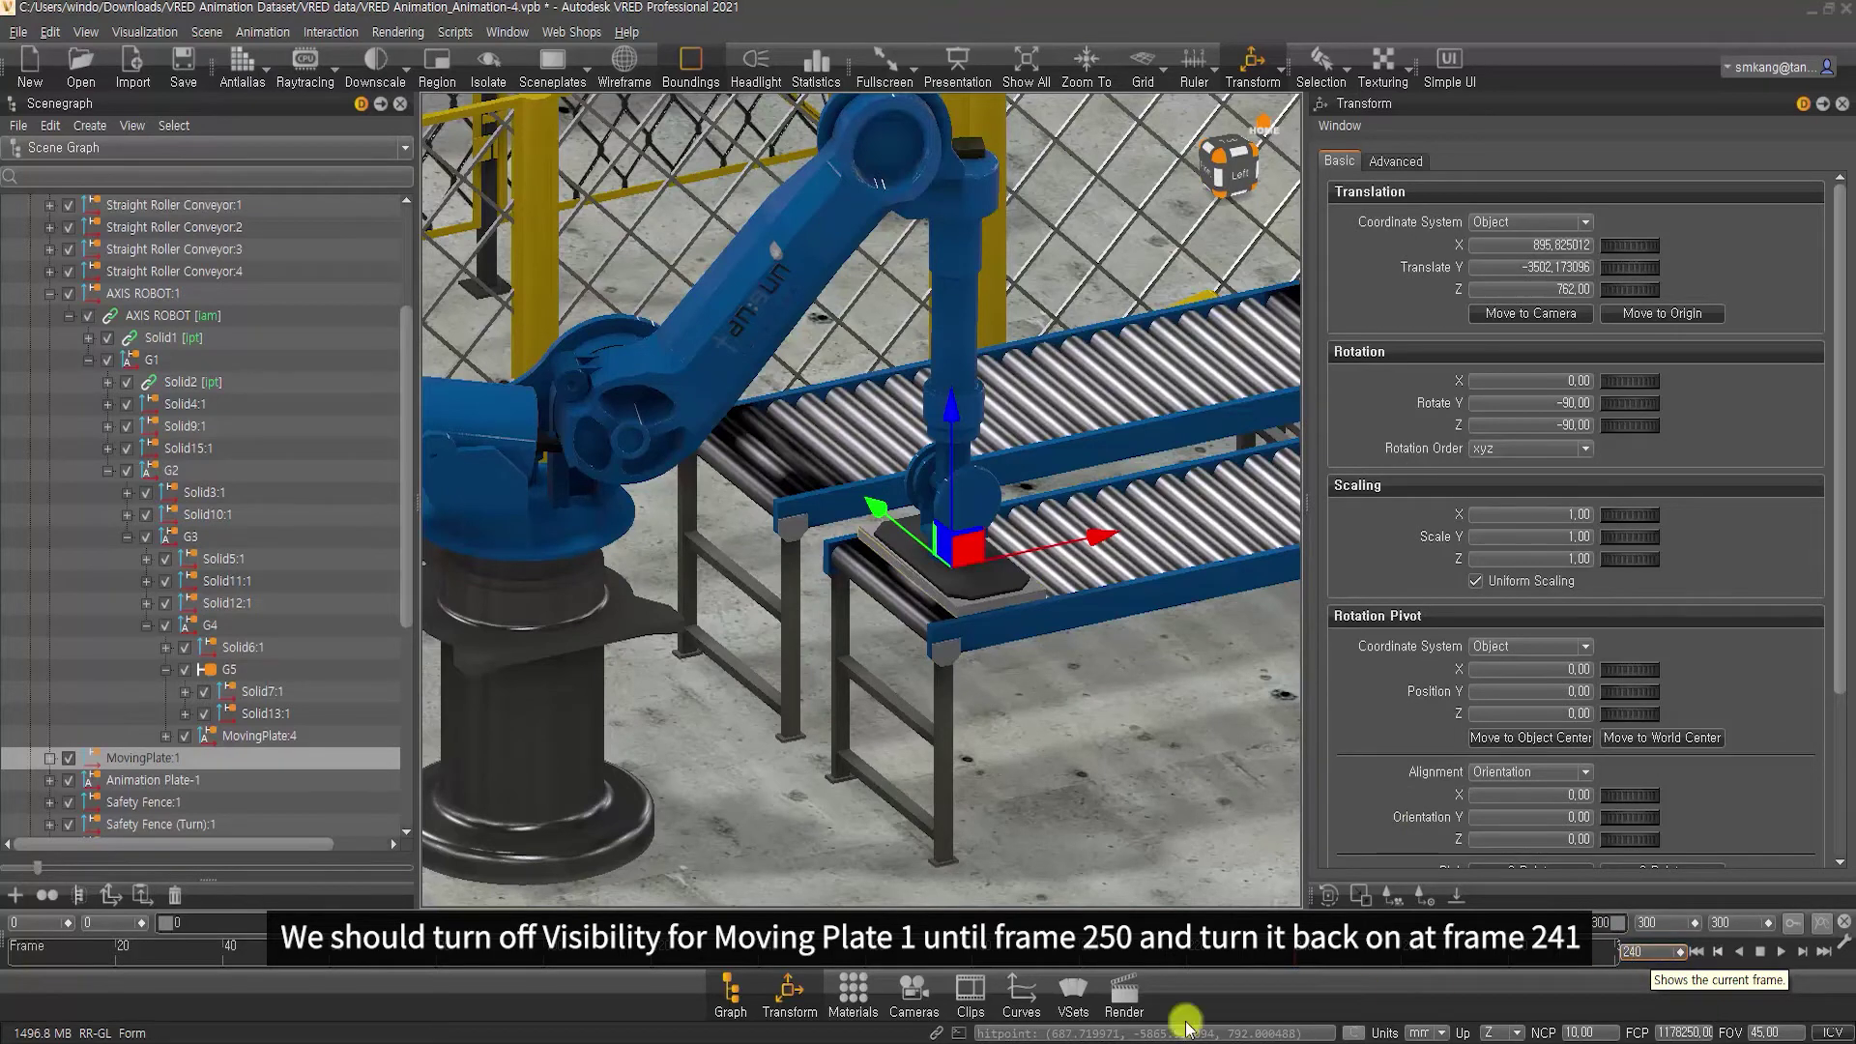
In the Curve Editor, key MovingPlate:1's visible channel to 0 at frame 240
click(1022, 991)
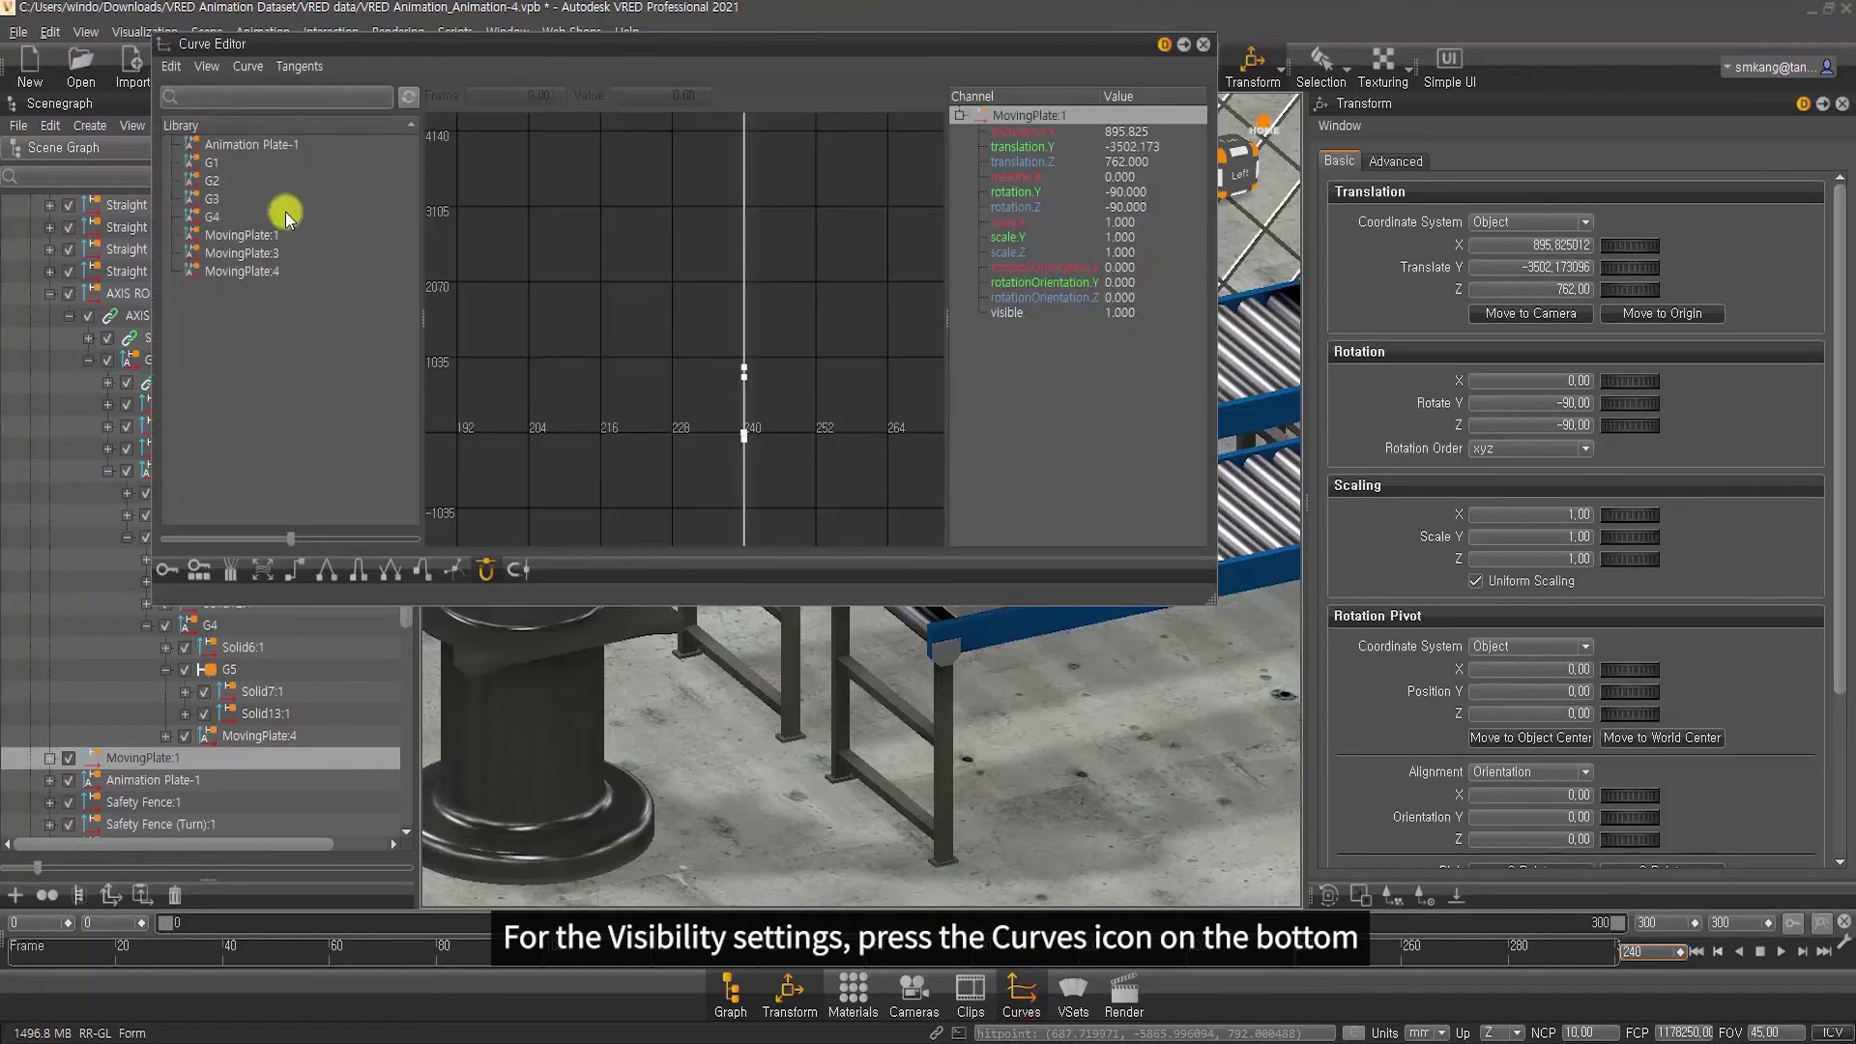
click(253, 235)
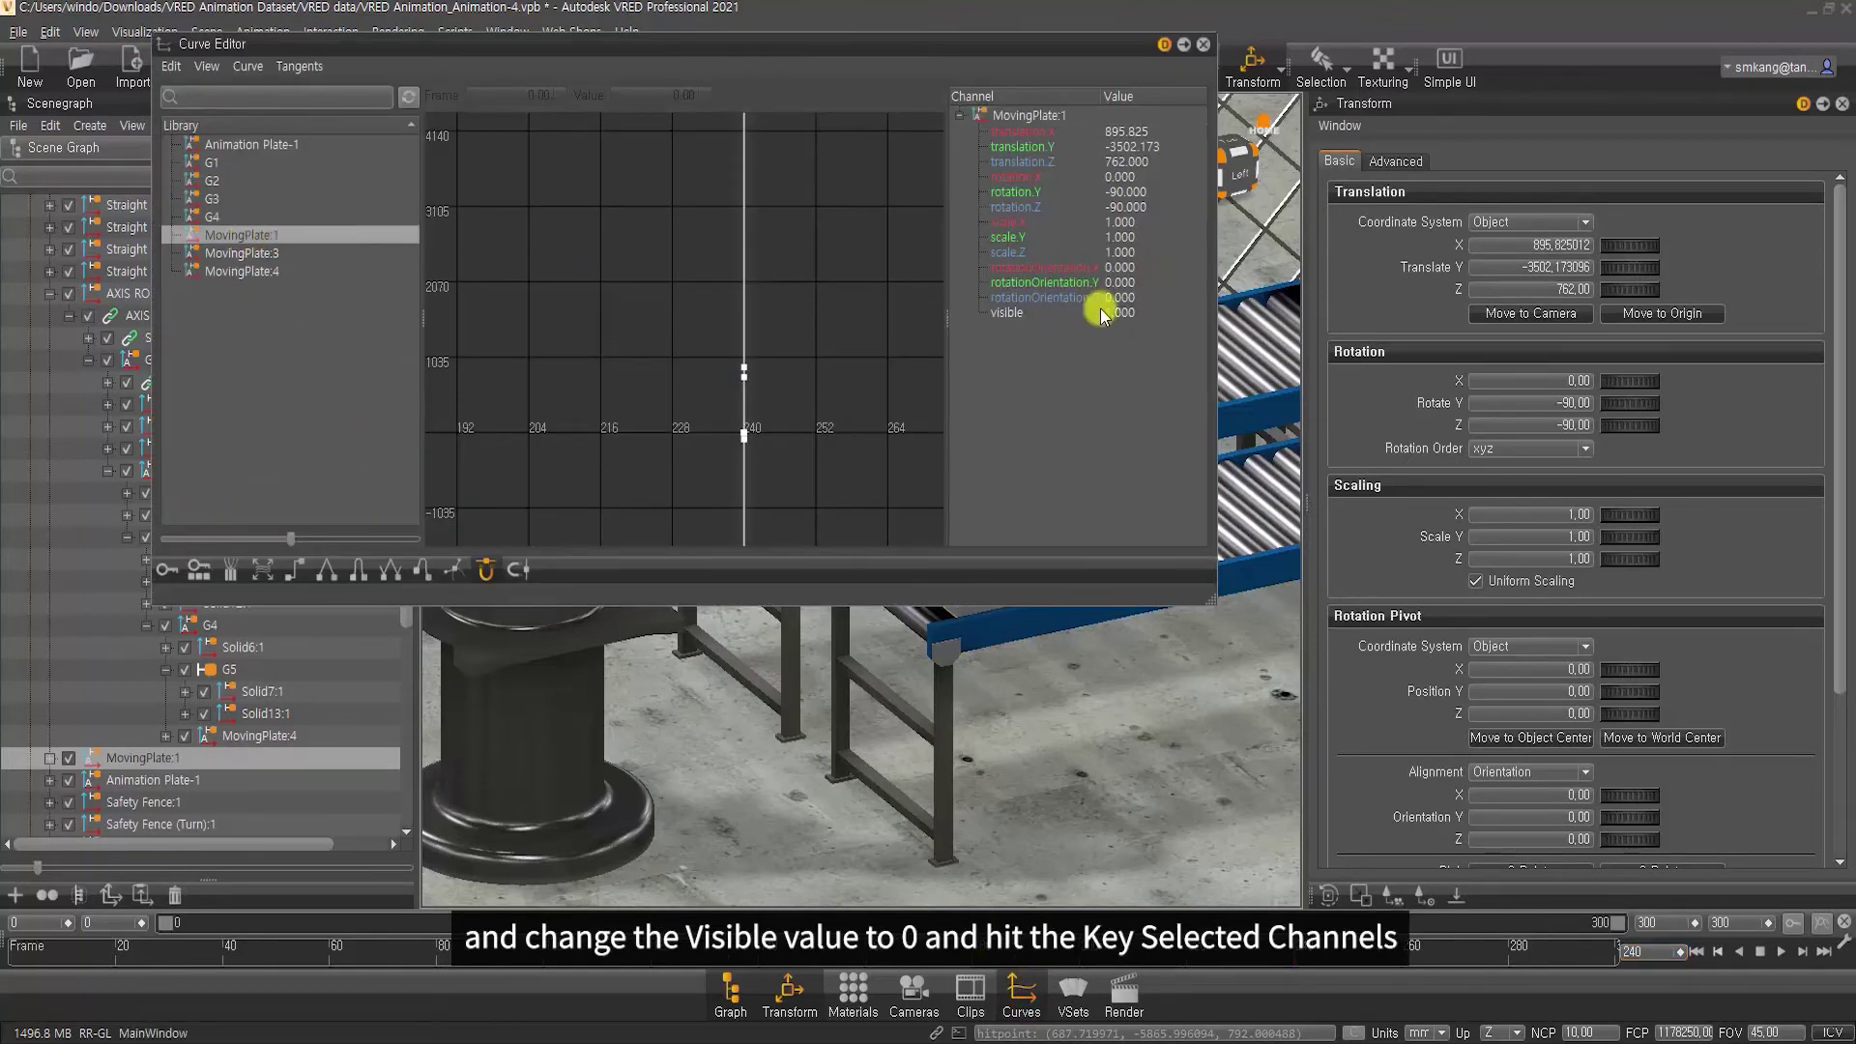
click(1016, 312)
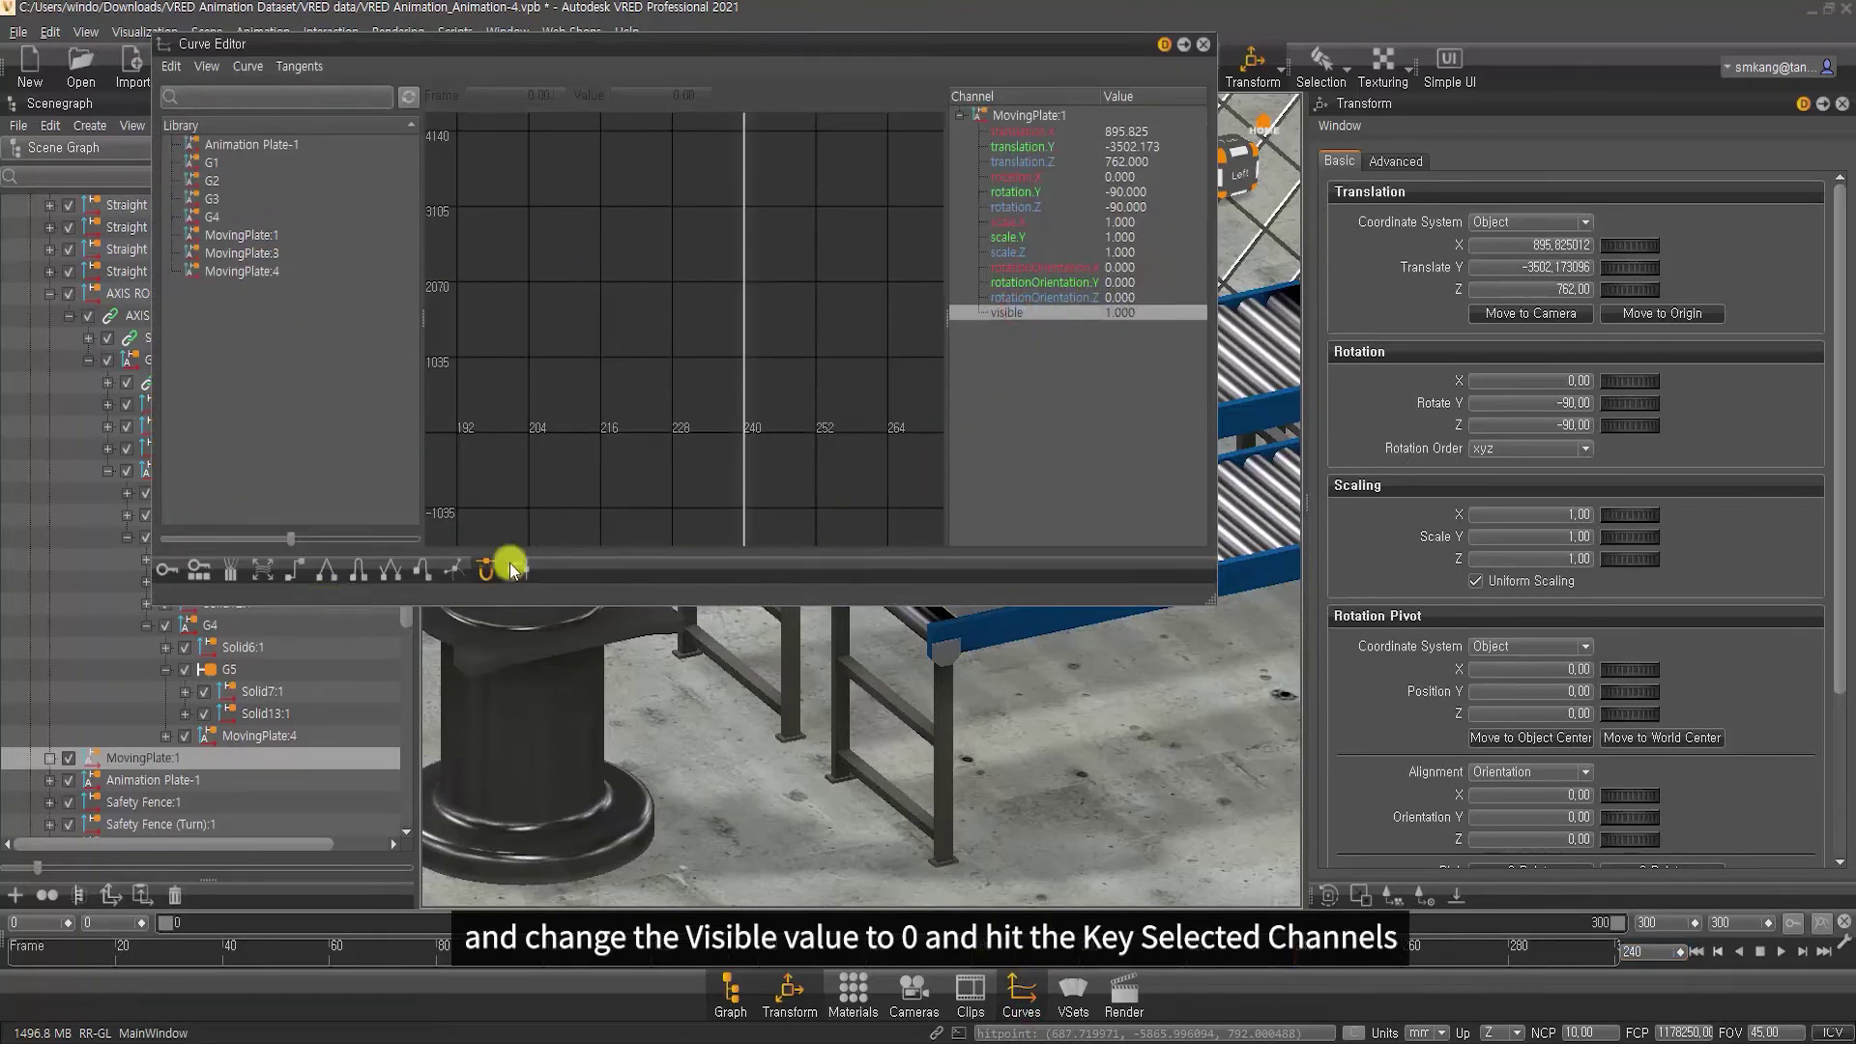
double_click(1141, 314)
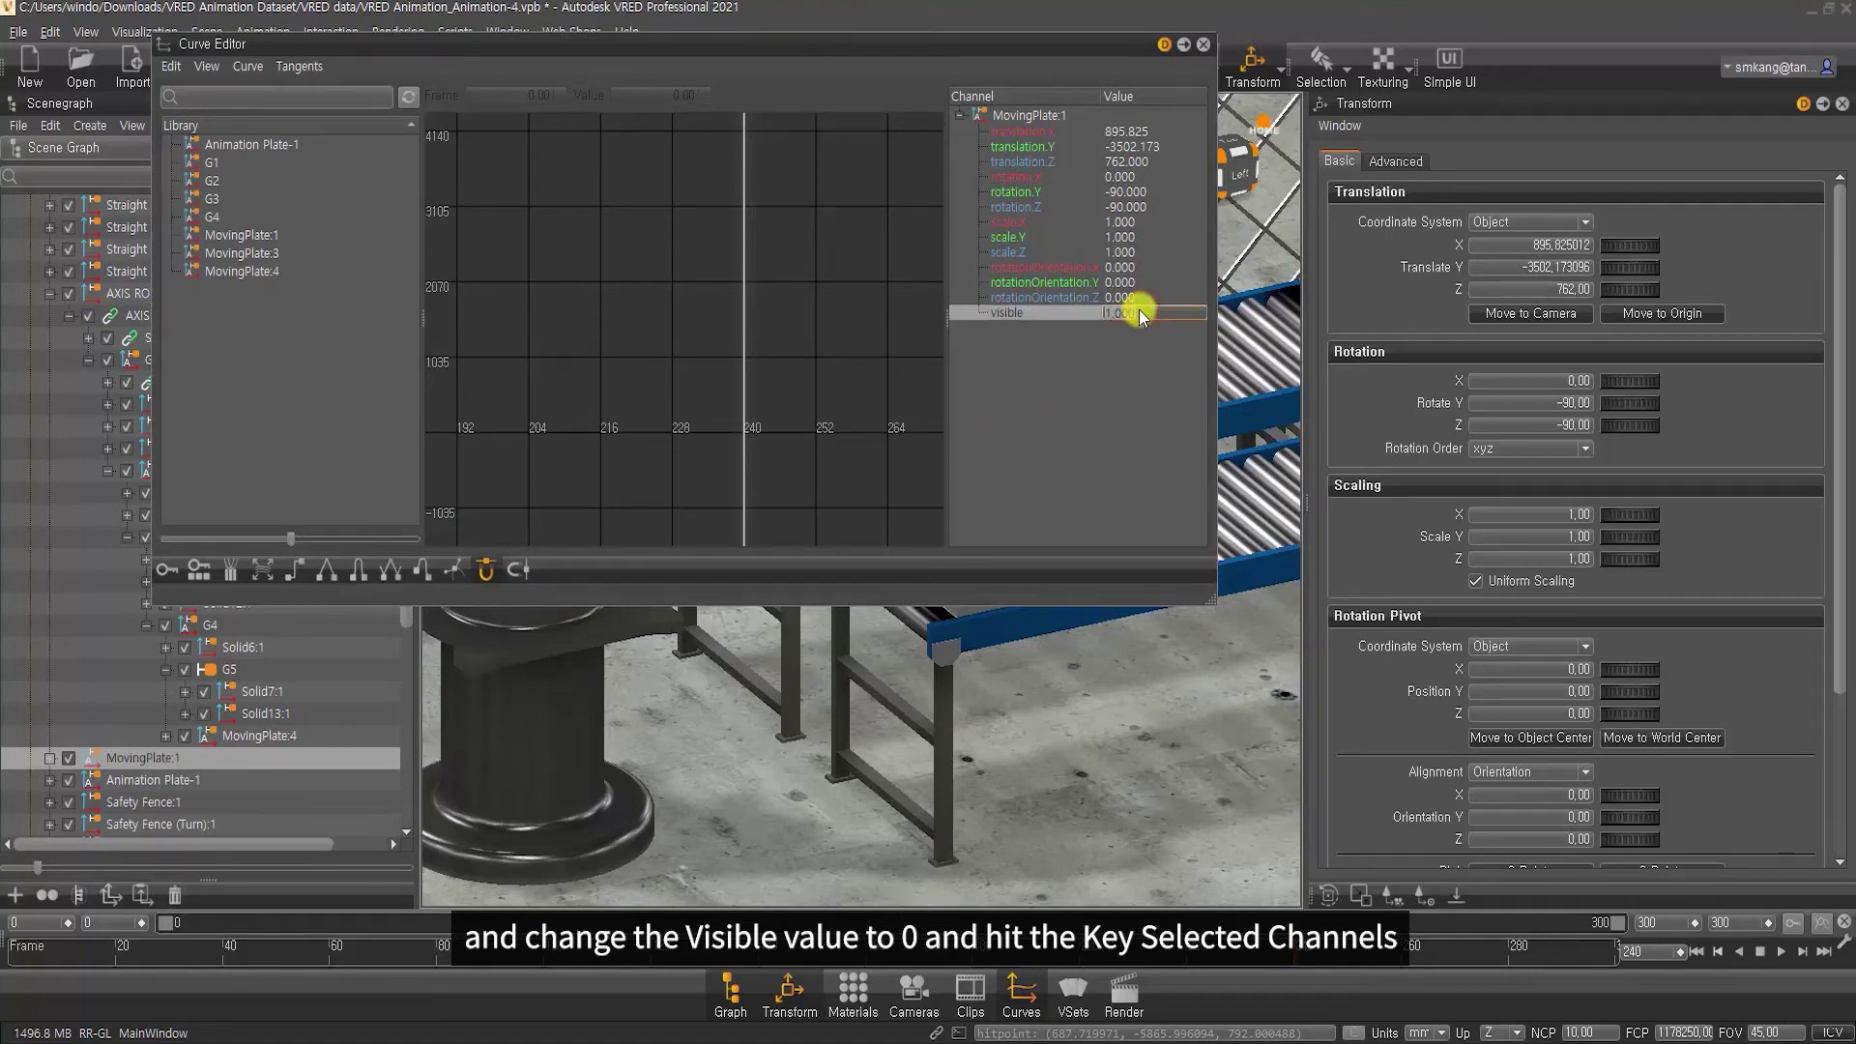
text(0)
key(Return)
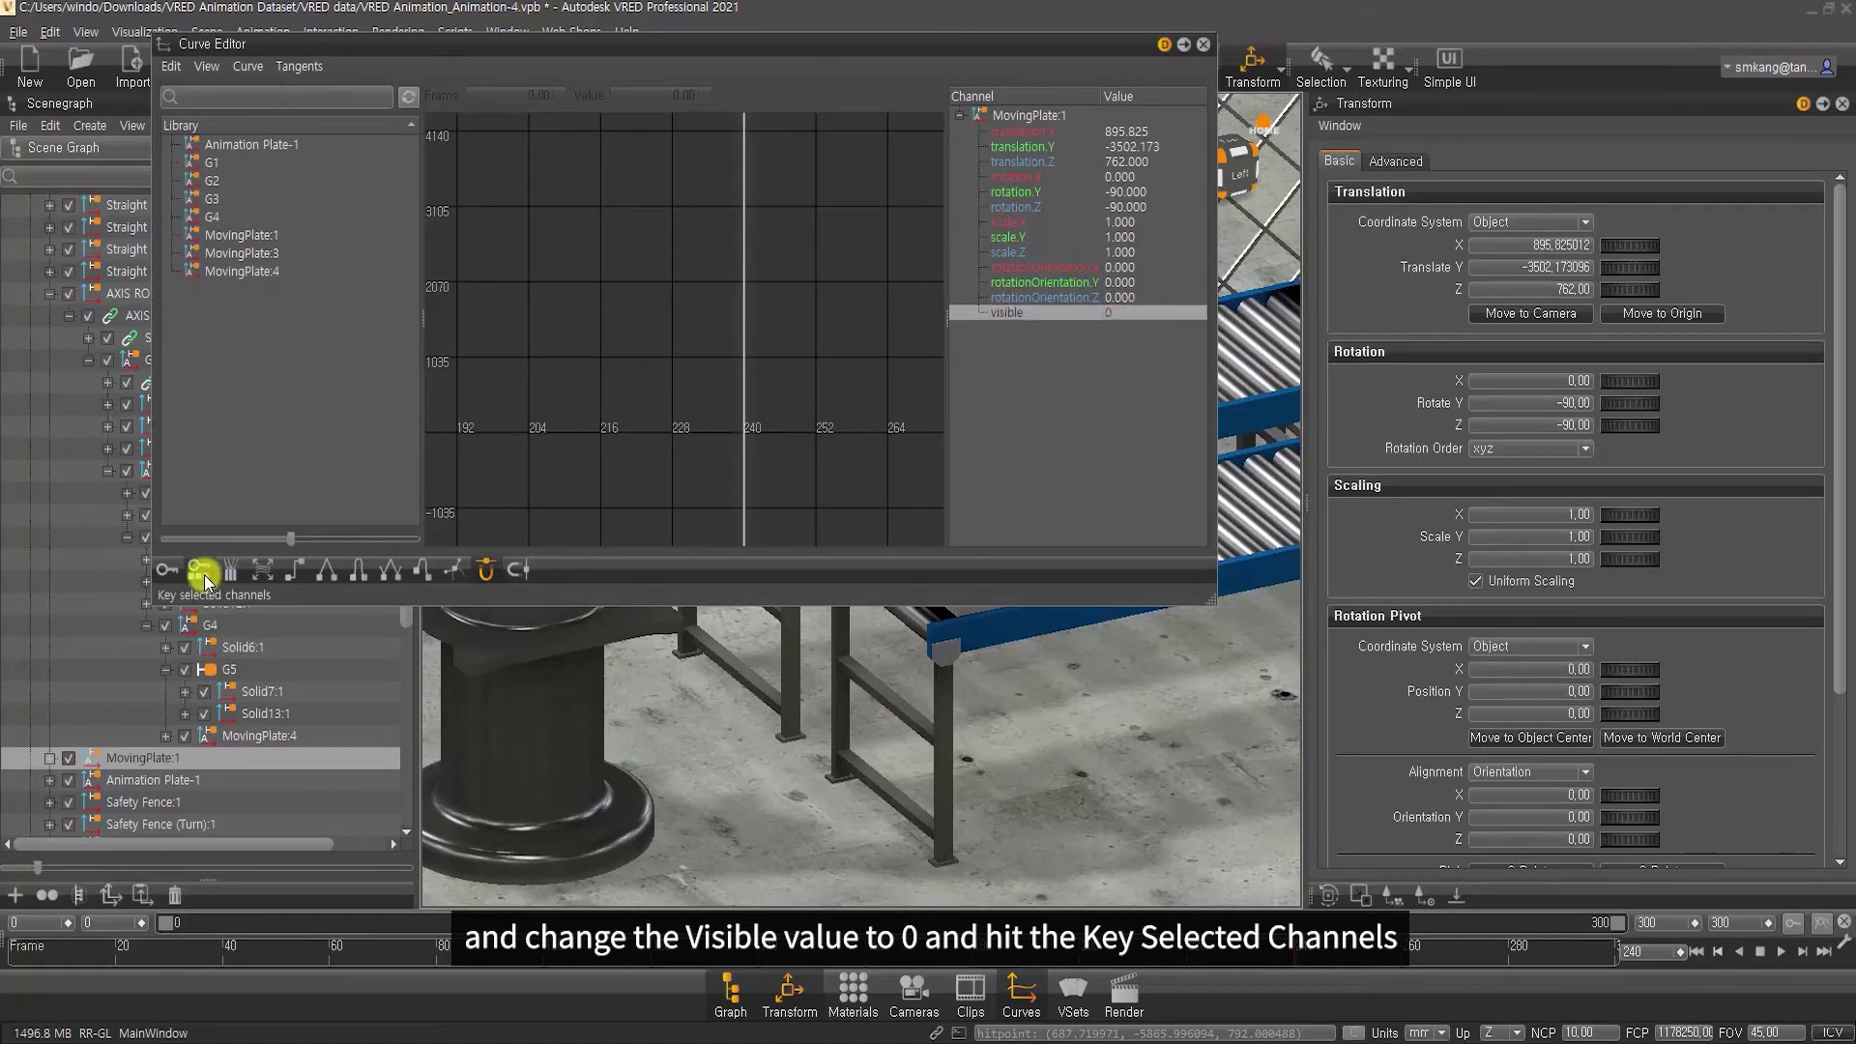
click(202, 573)
Key MovingPlate:1's visible channel to 1 at frame 241 and close the Curve Editor
click(1653, 955)
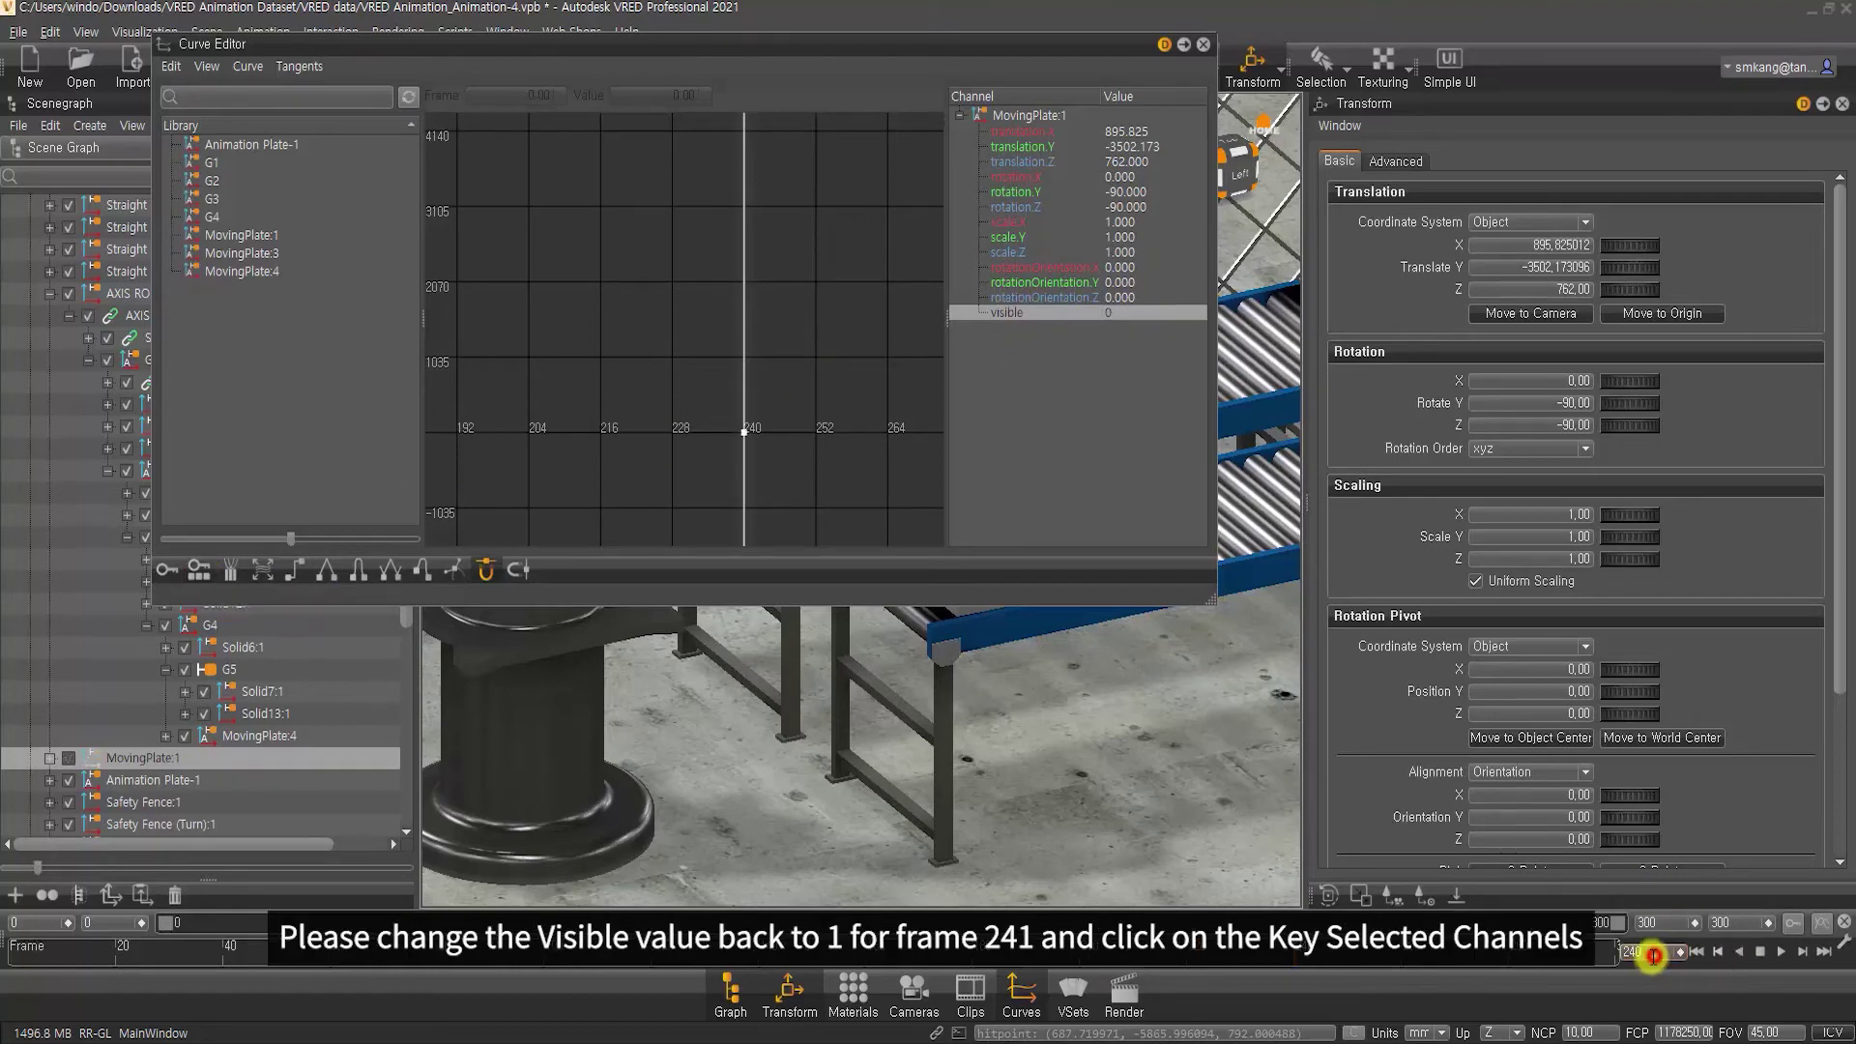
key(Return)
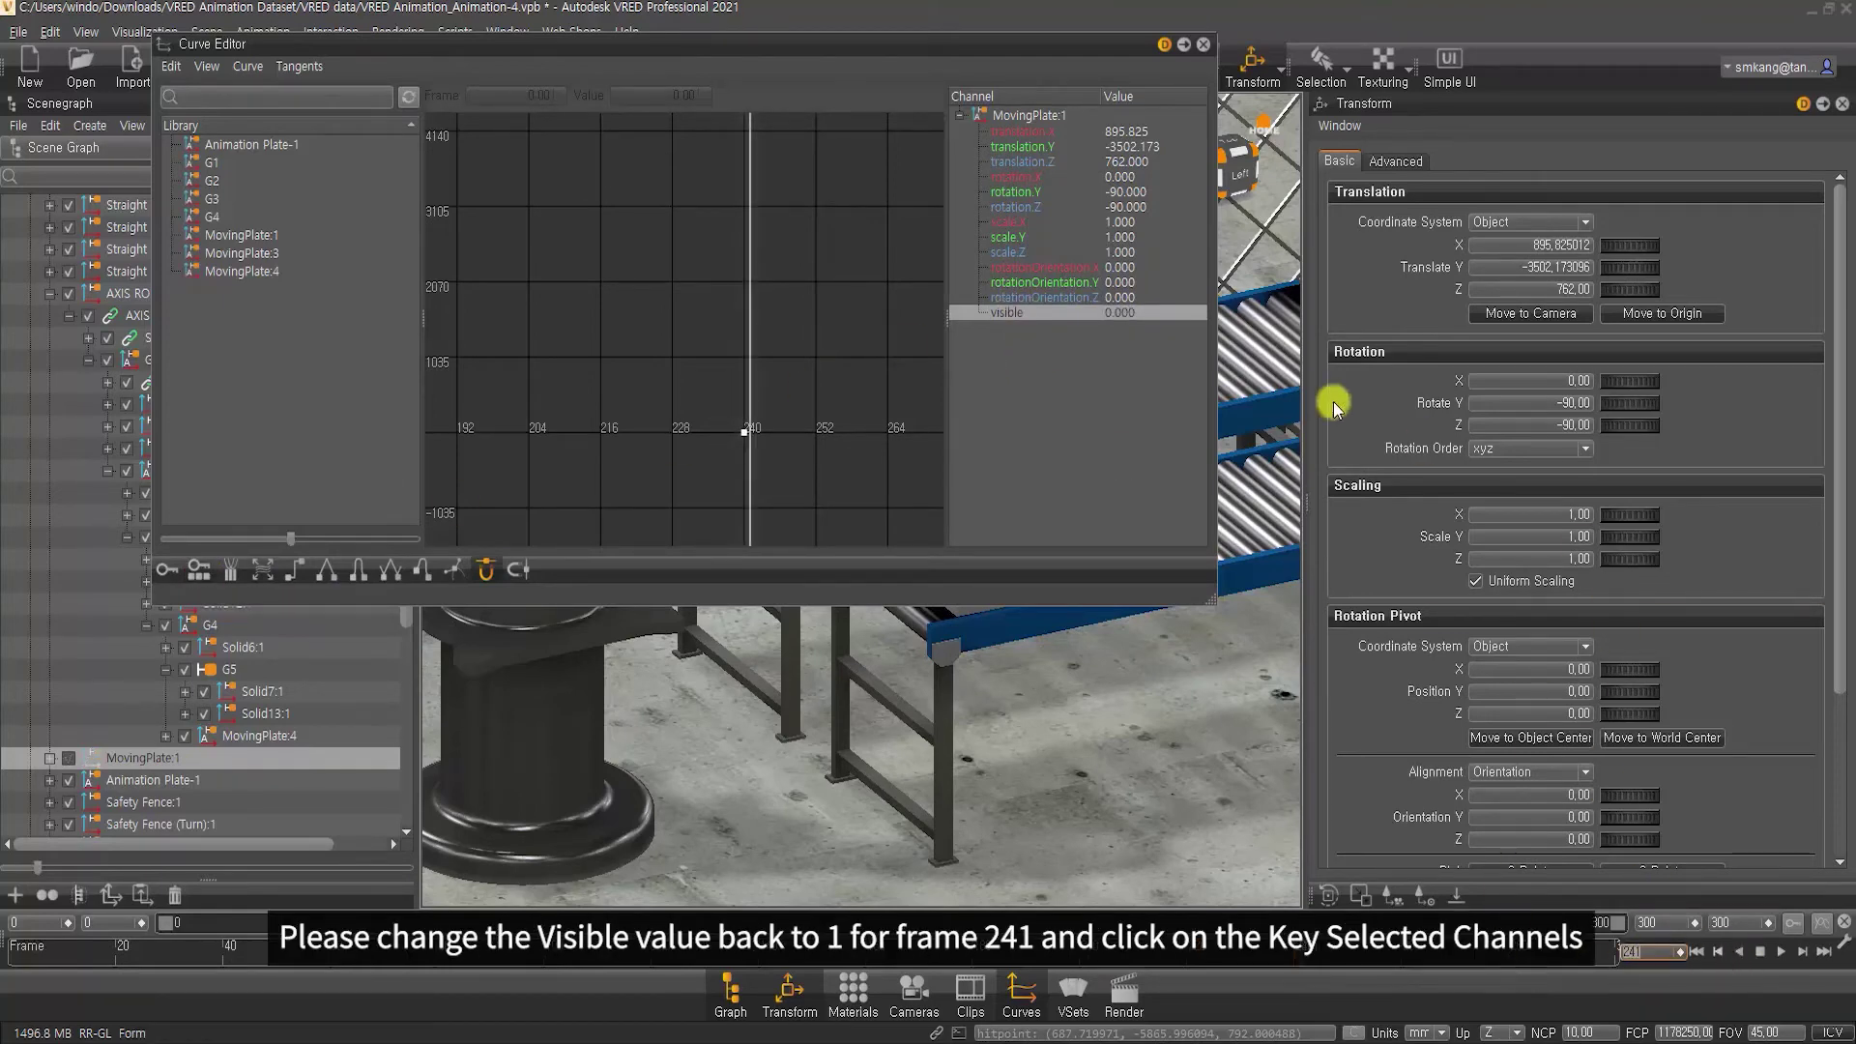
double_click(1137, 312)
text(1)
key(Return)
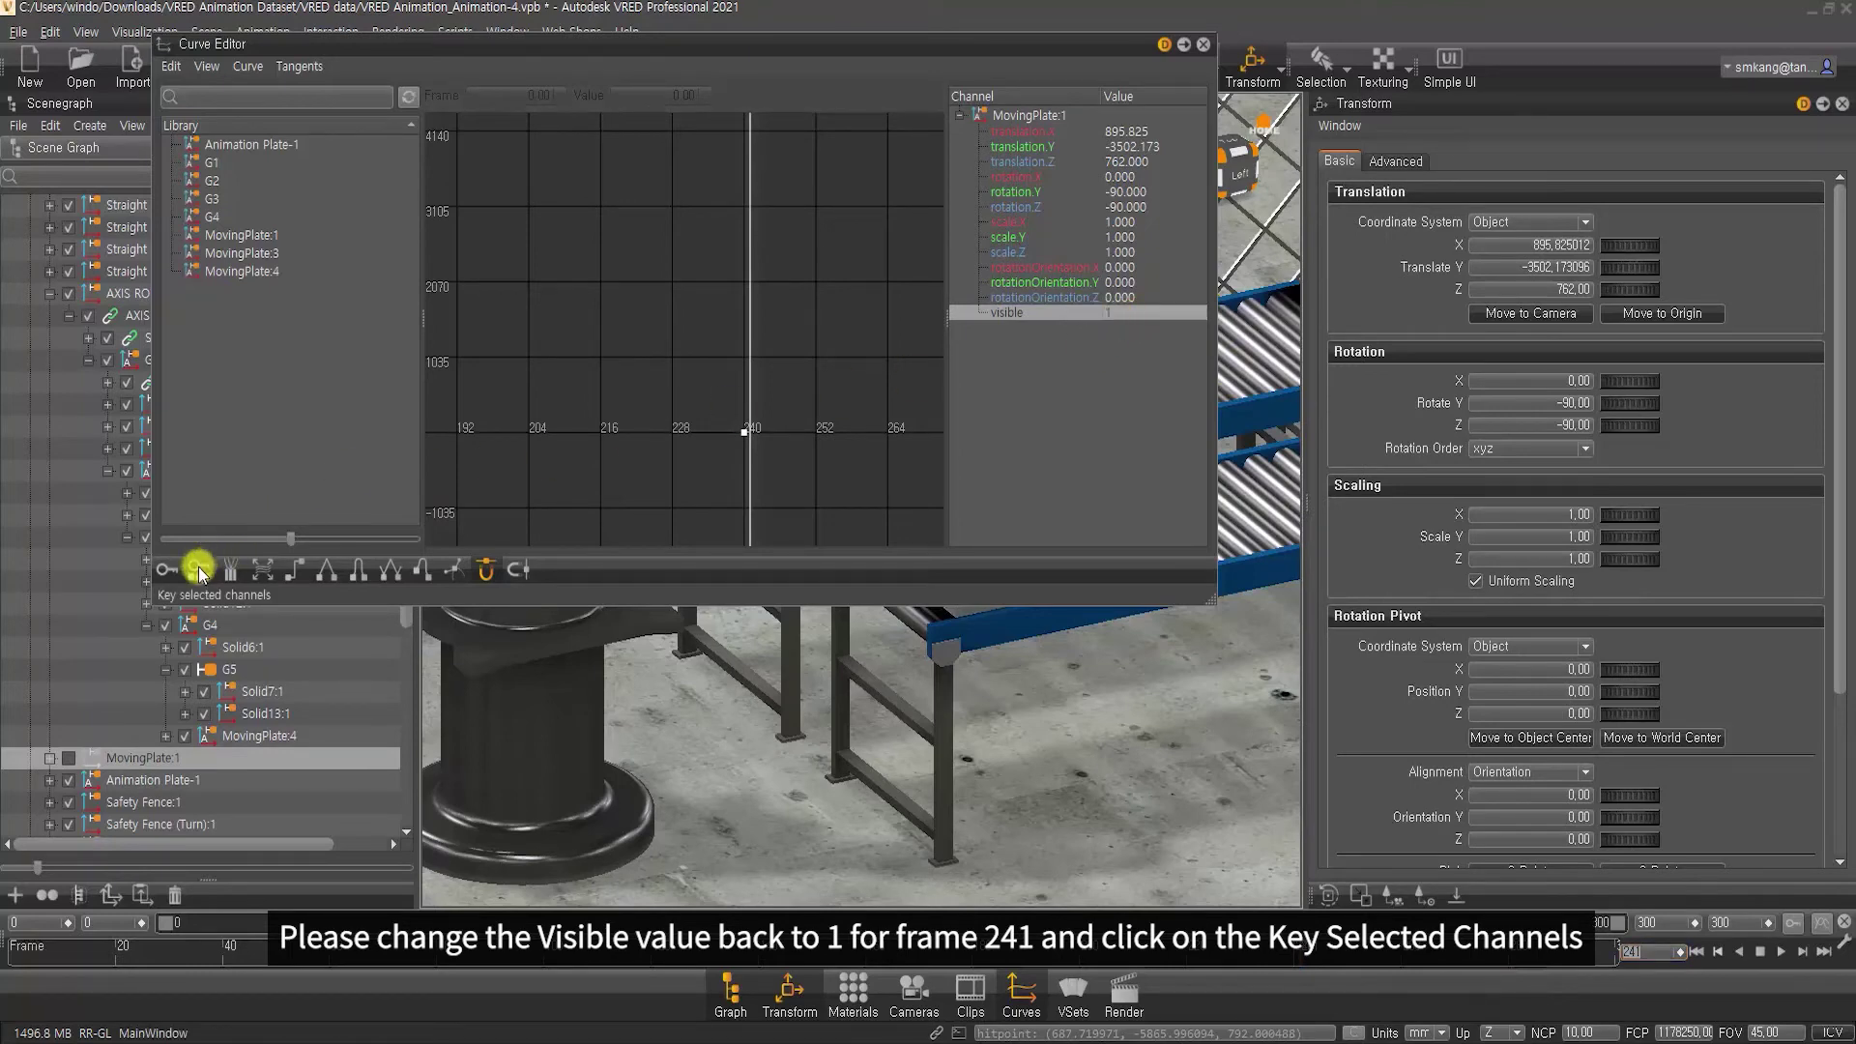
click(198, 569)
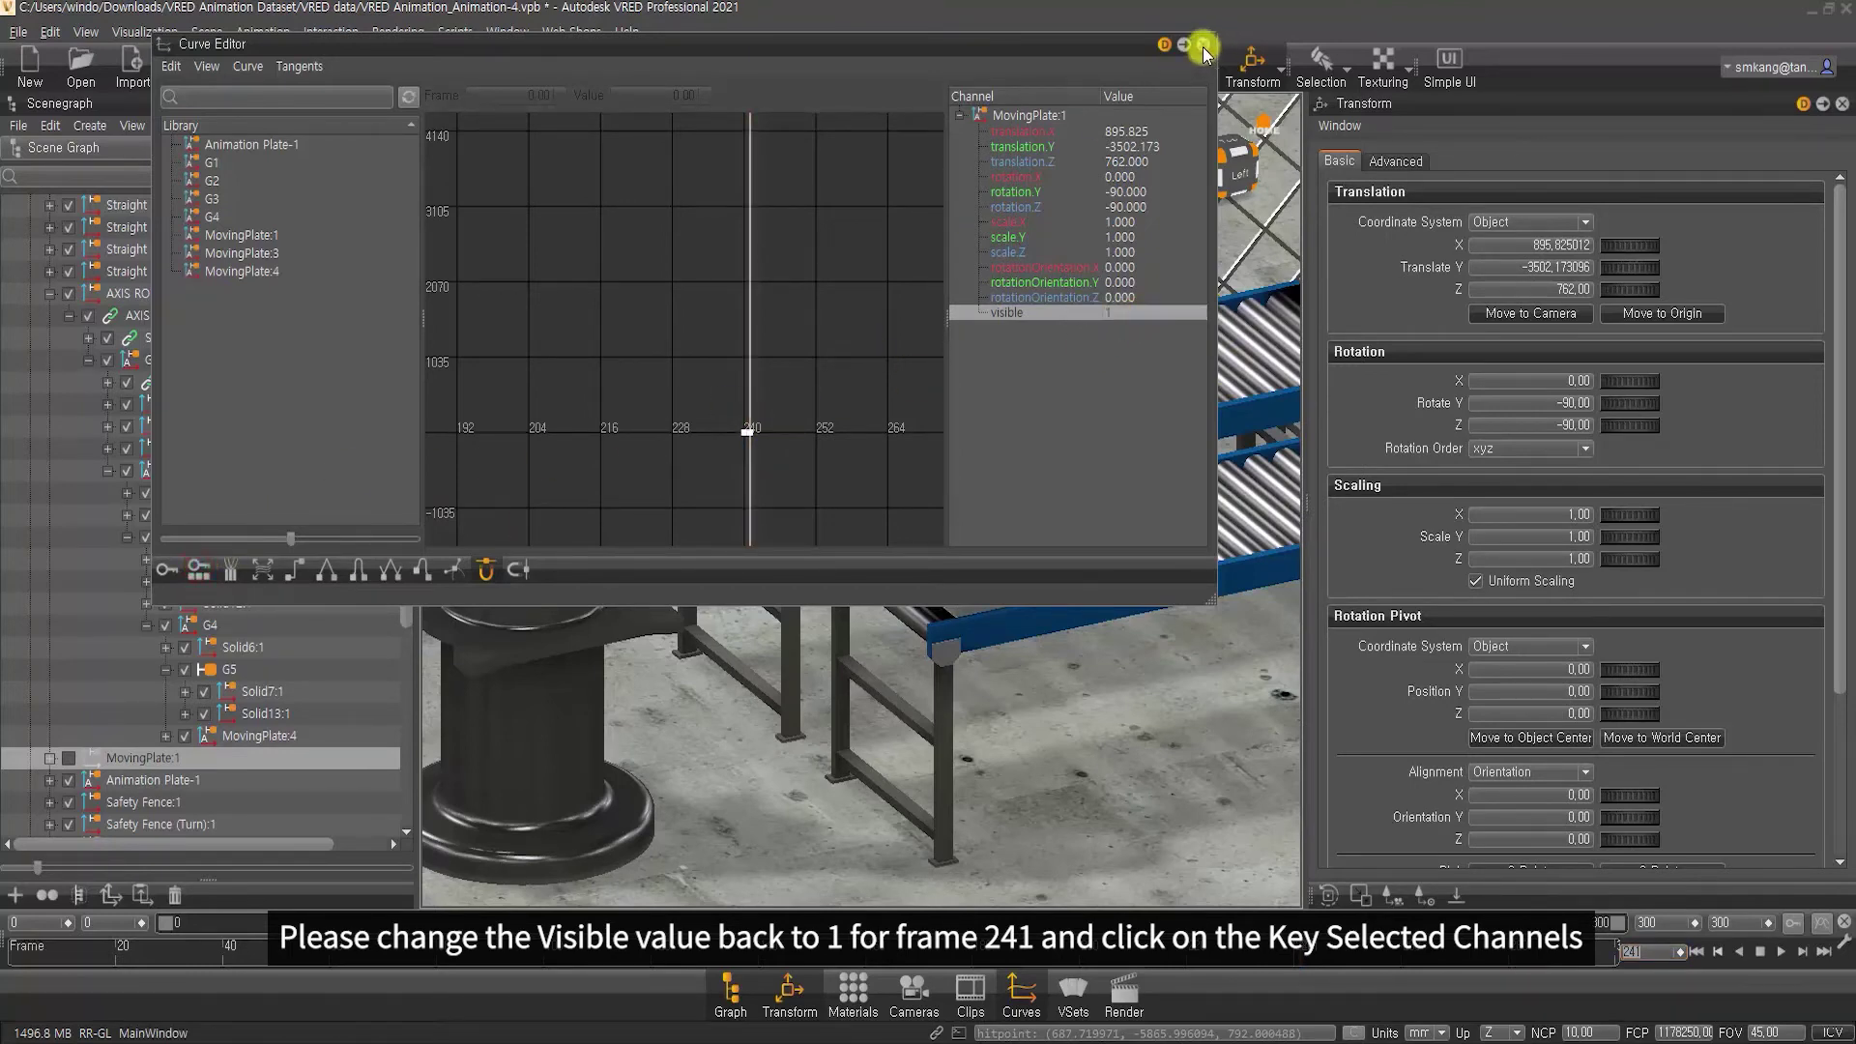
click(1202, 45)
At frame 300, slide MovingPlate:1 down the conveyor to X about 4764.85 and key it
drag(1284, 953, 1276, 971)
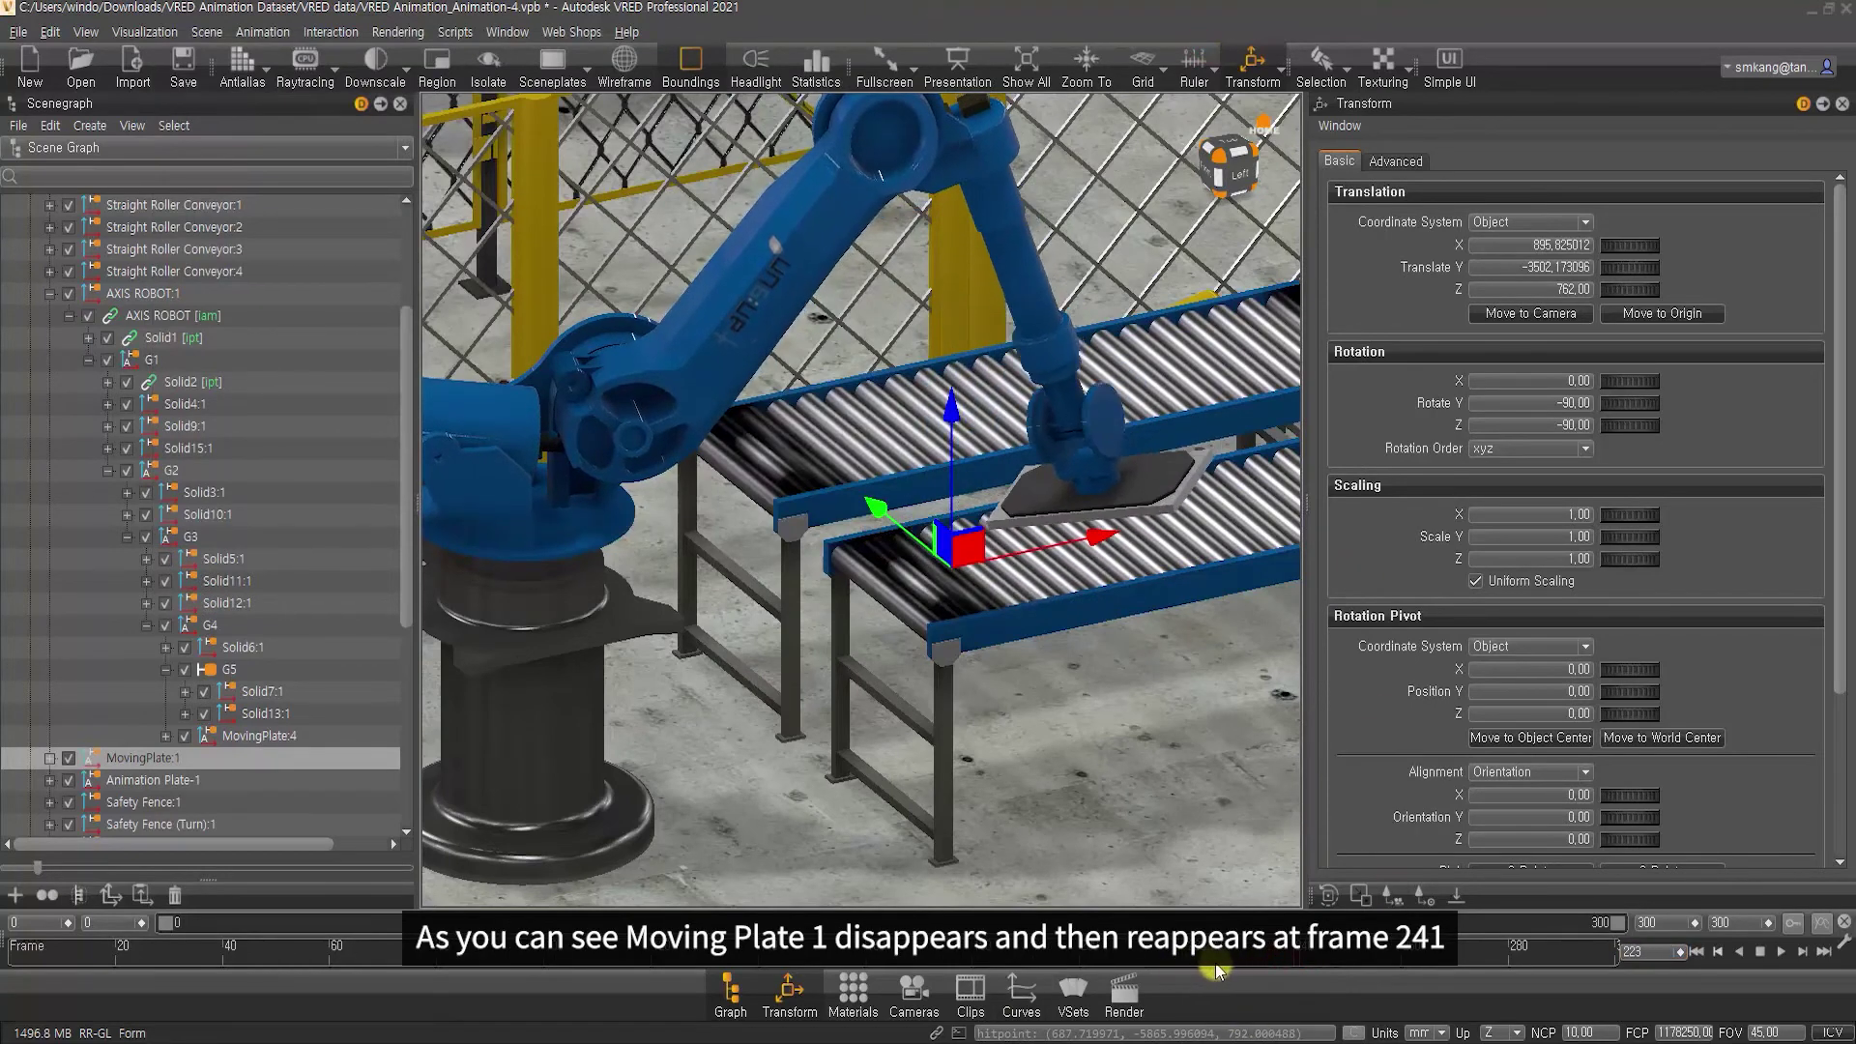
drag(1276, 971, 1299, 968)
double_click(1655, 953)
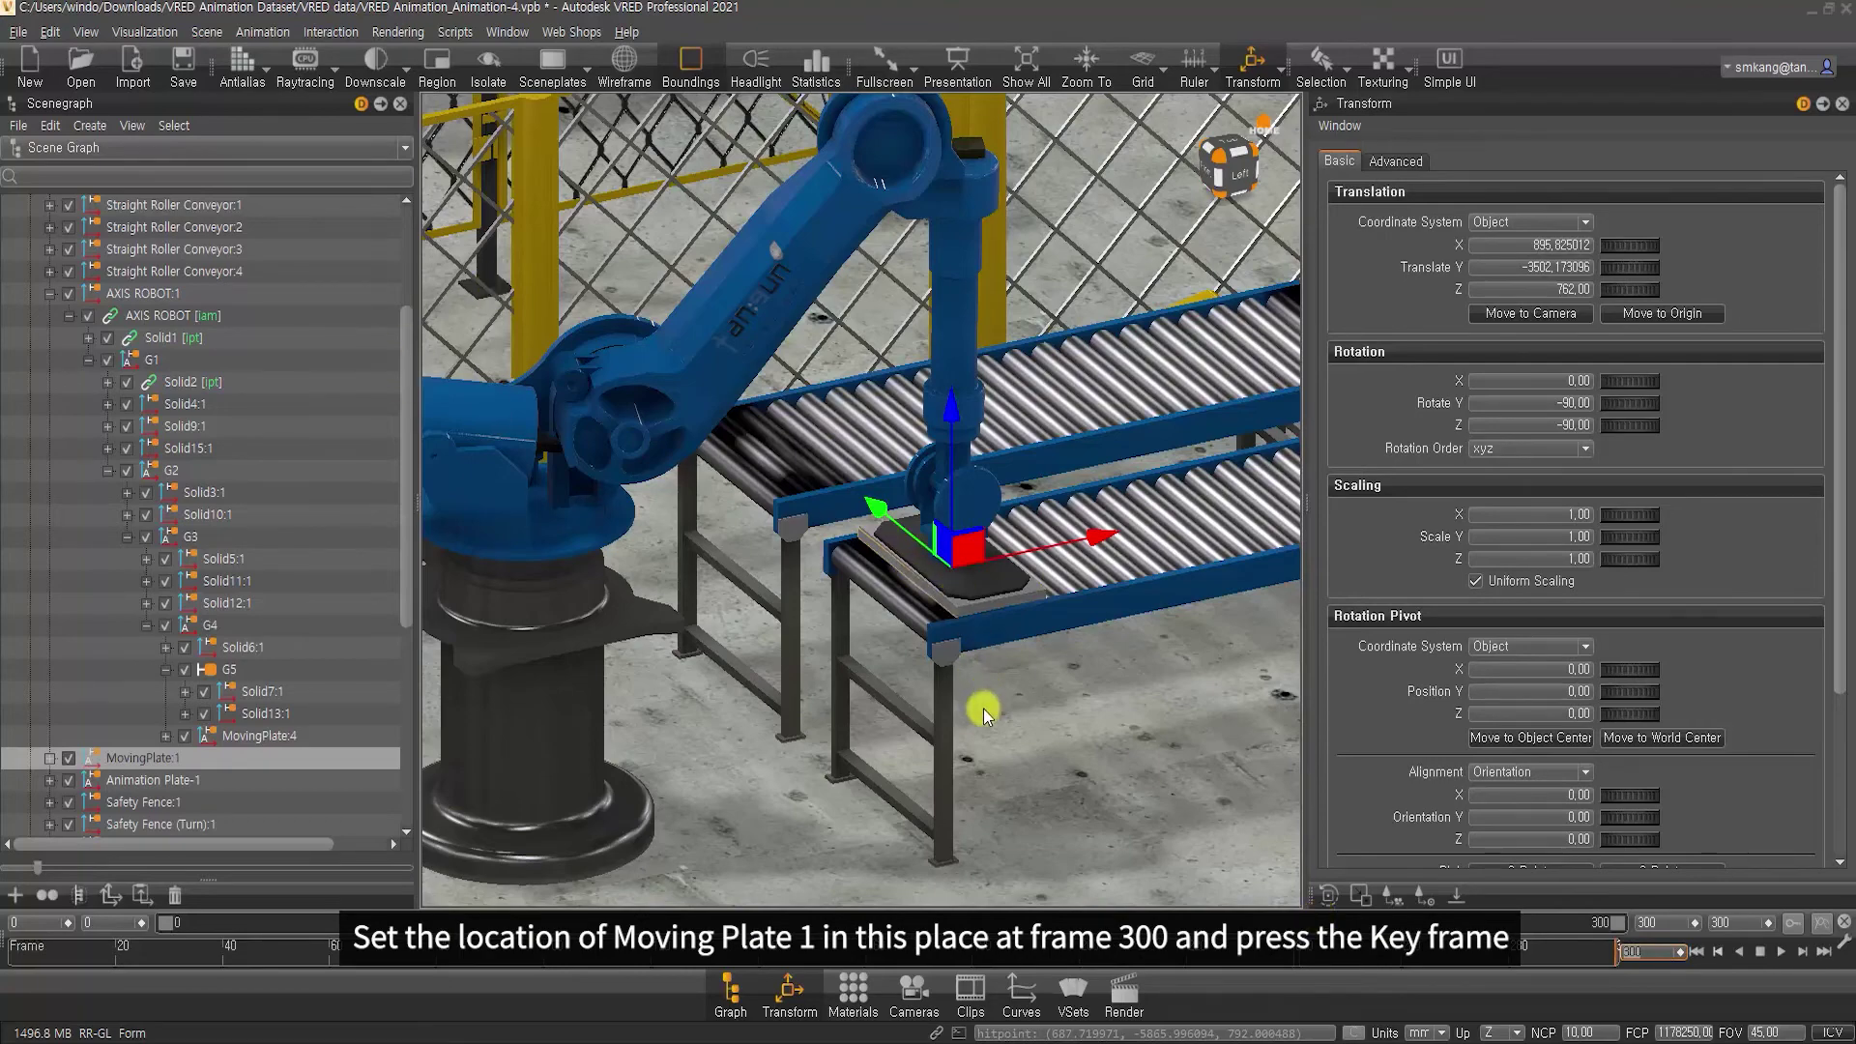
right_drag(983, 708, 1070, 380)
middle_drag(1070, 380, 878, 709)
drag(803, 621, 1284, 558)
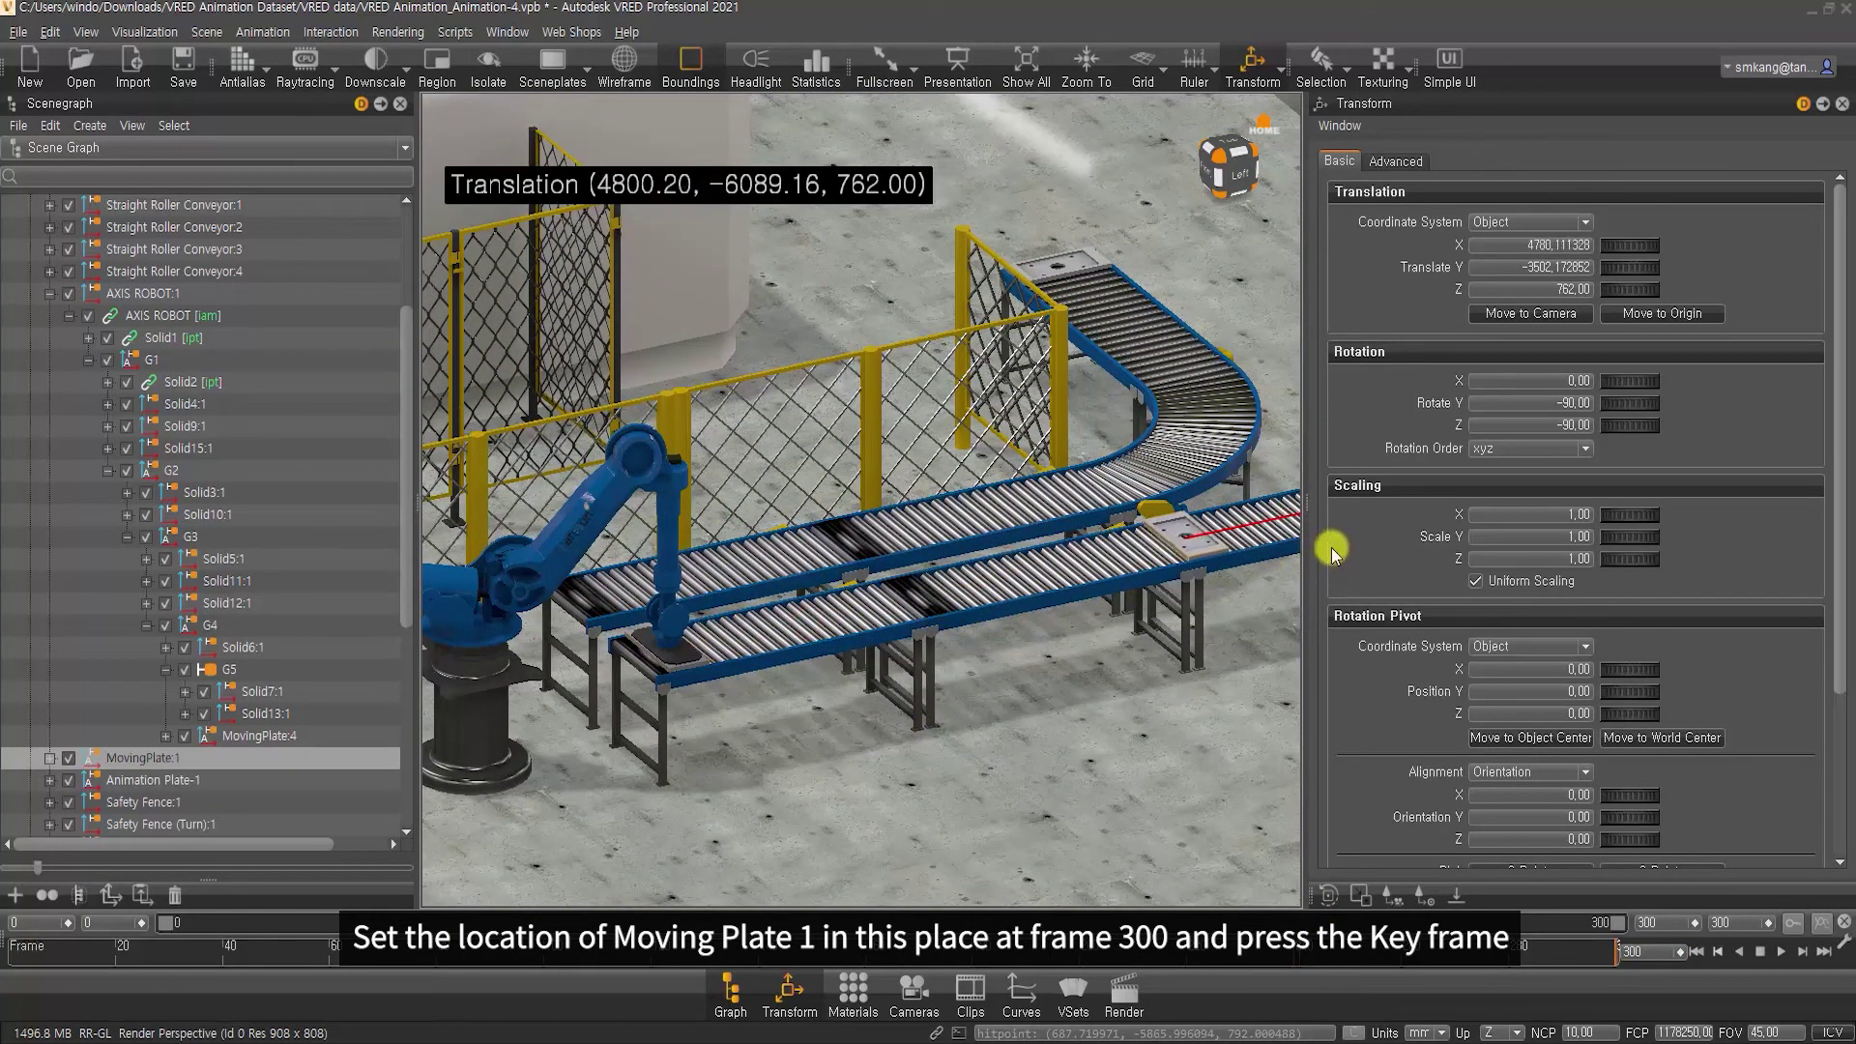
drag(1285, 559, 1329, 548)
click(1749, 957)
click(1792, 922)
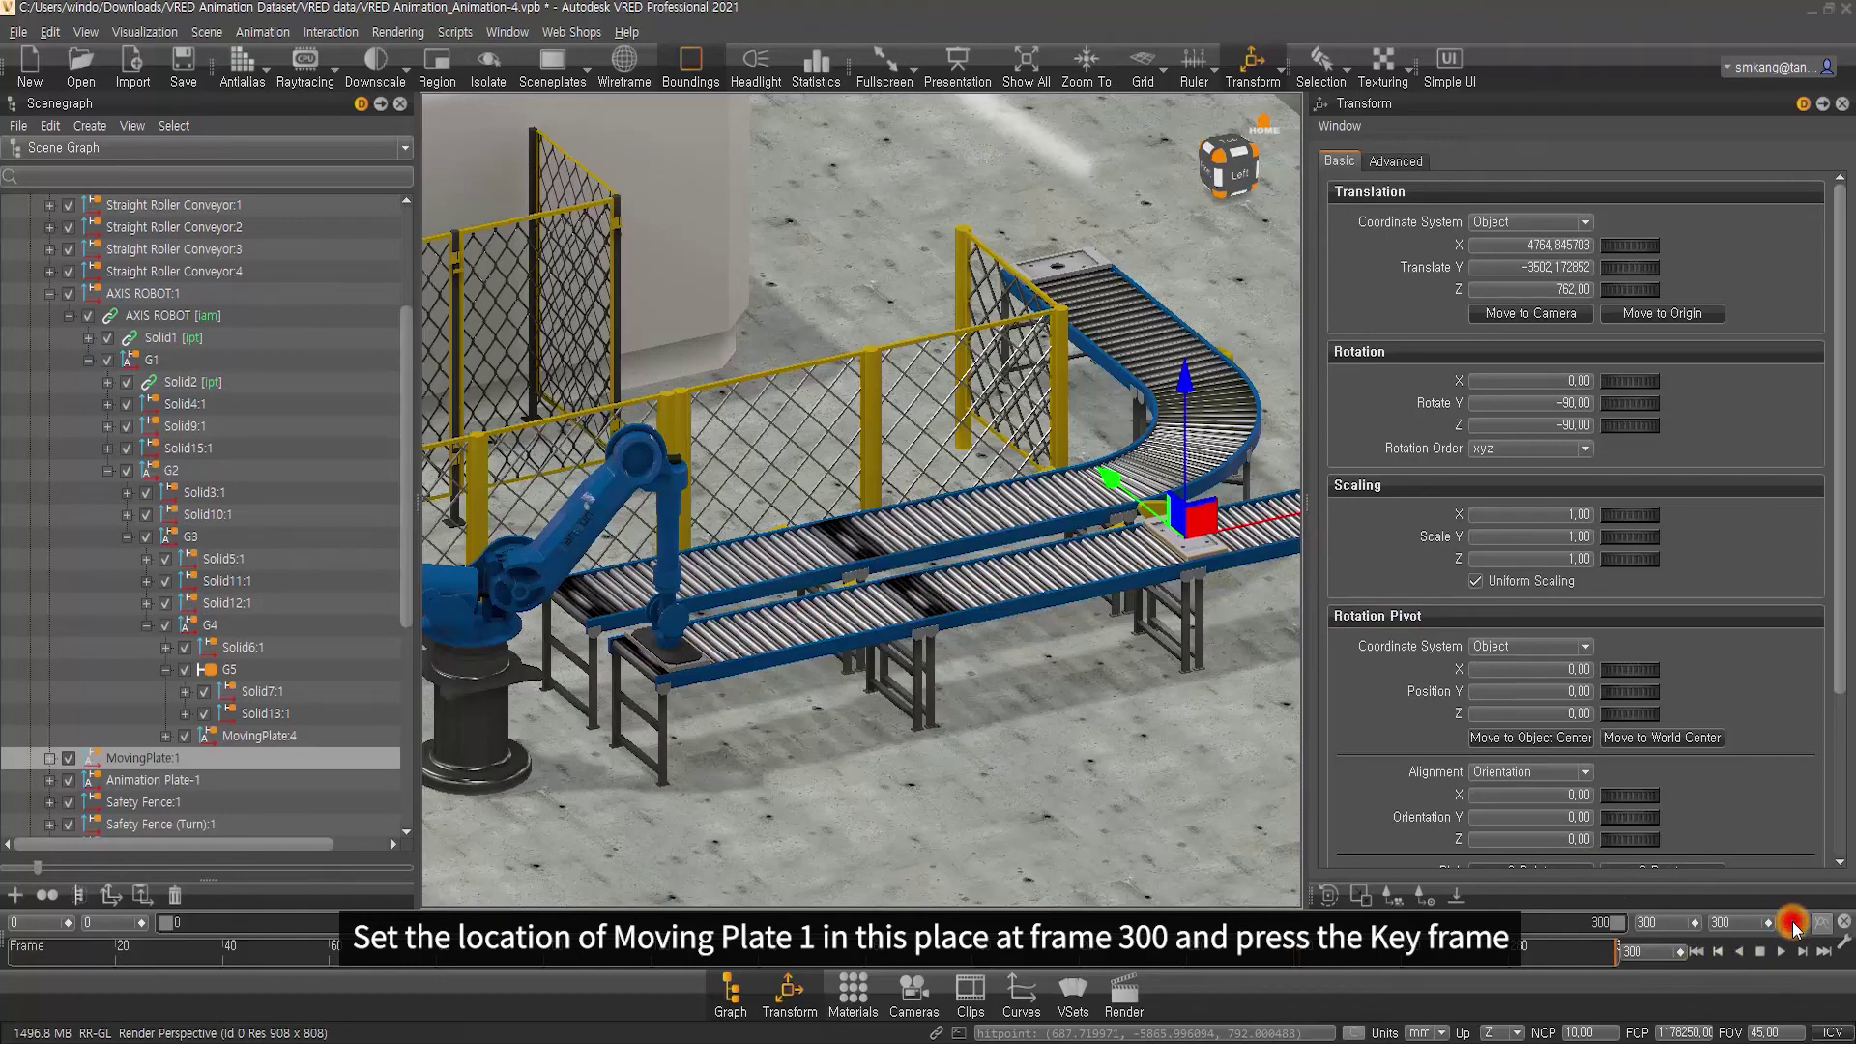
mouse_move(767, 546)
middle_down()
mouse_move(981, 497)
mouse_move(1058, 815)
middle_up()
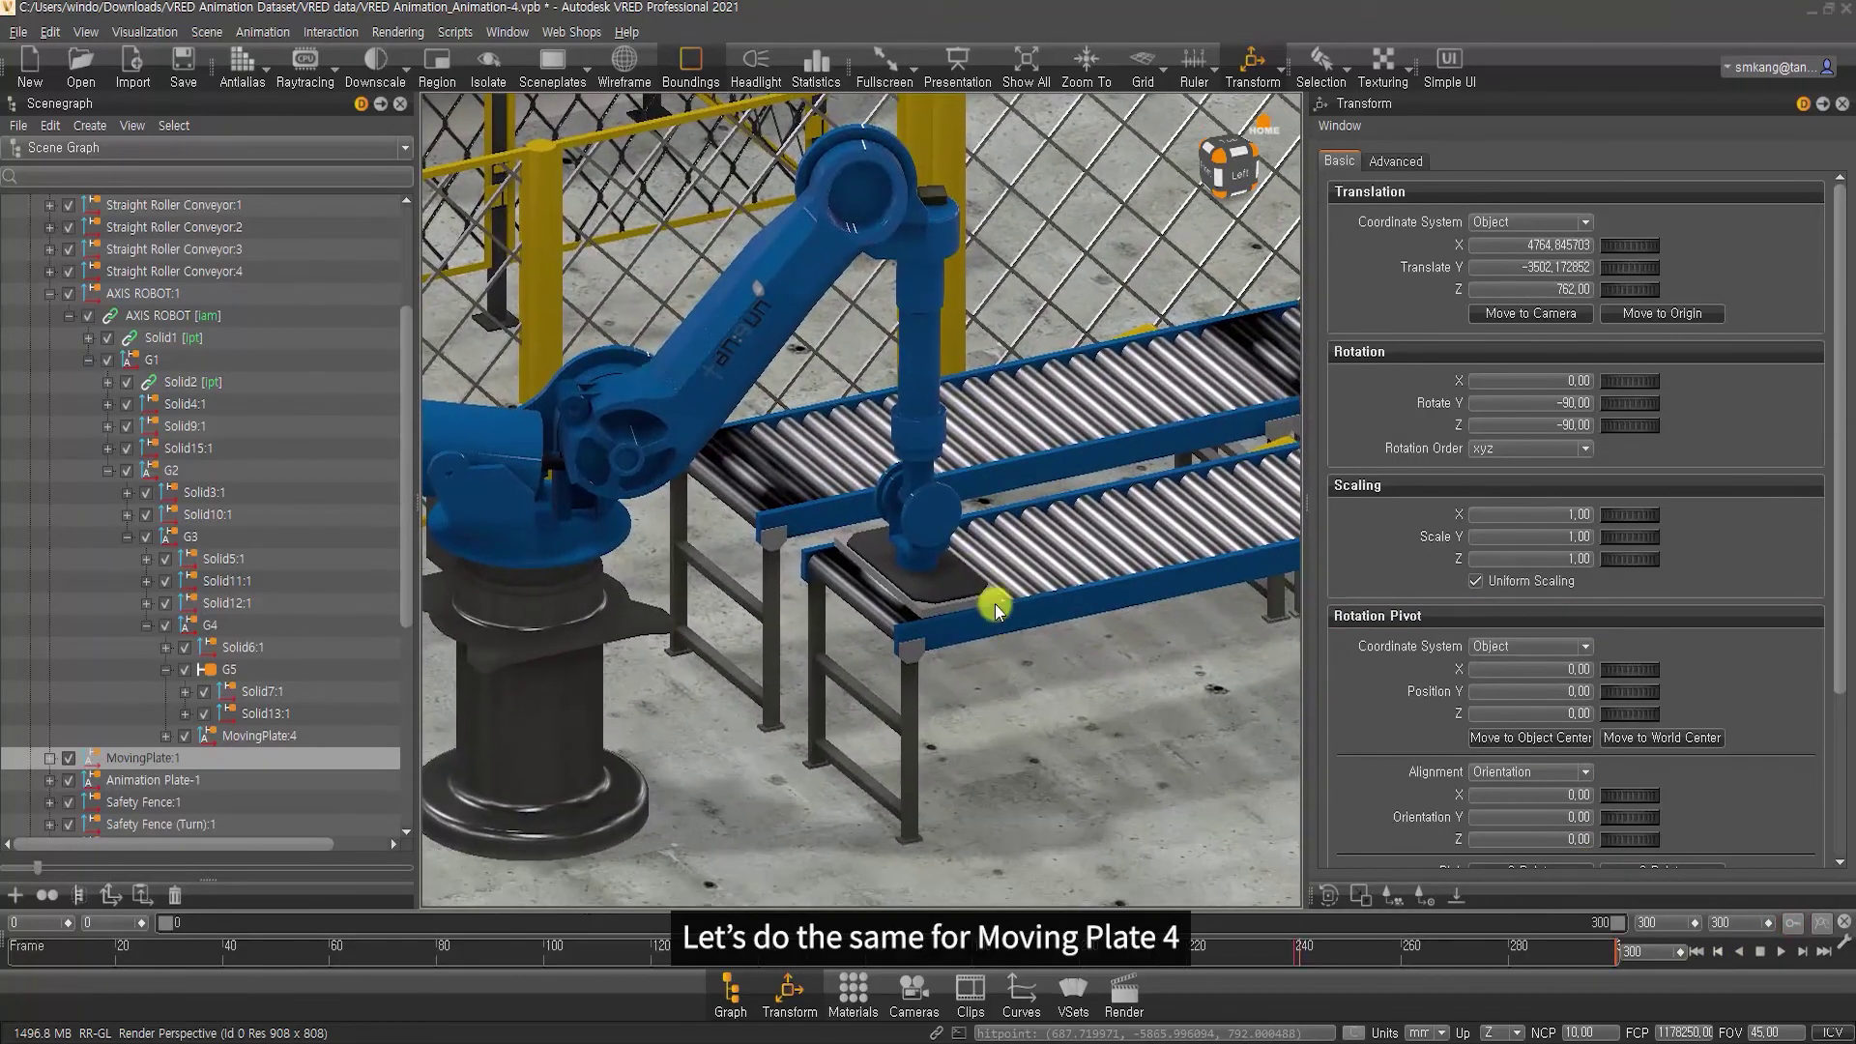
Key MovingPlate:4 at frame 240, including its visible channel at 1
click(977, 594)
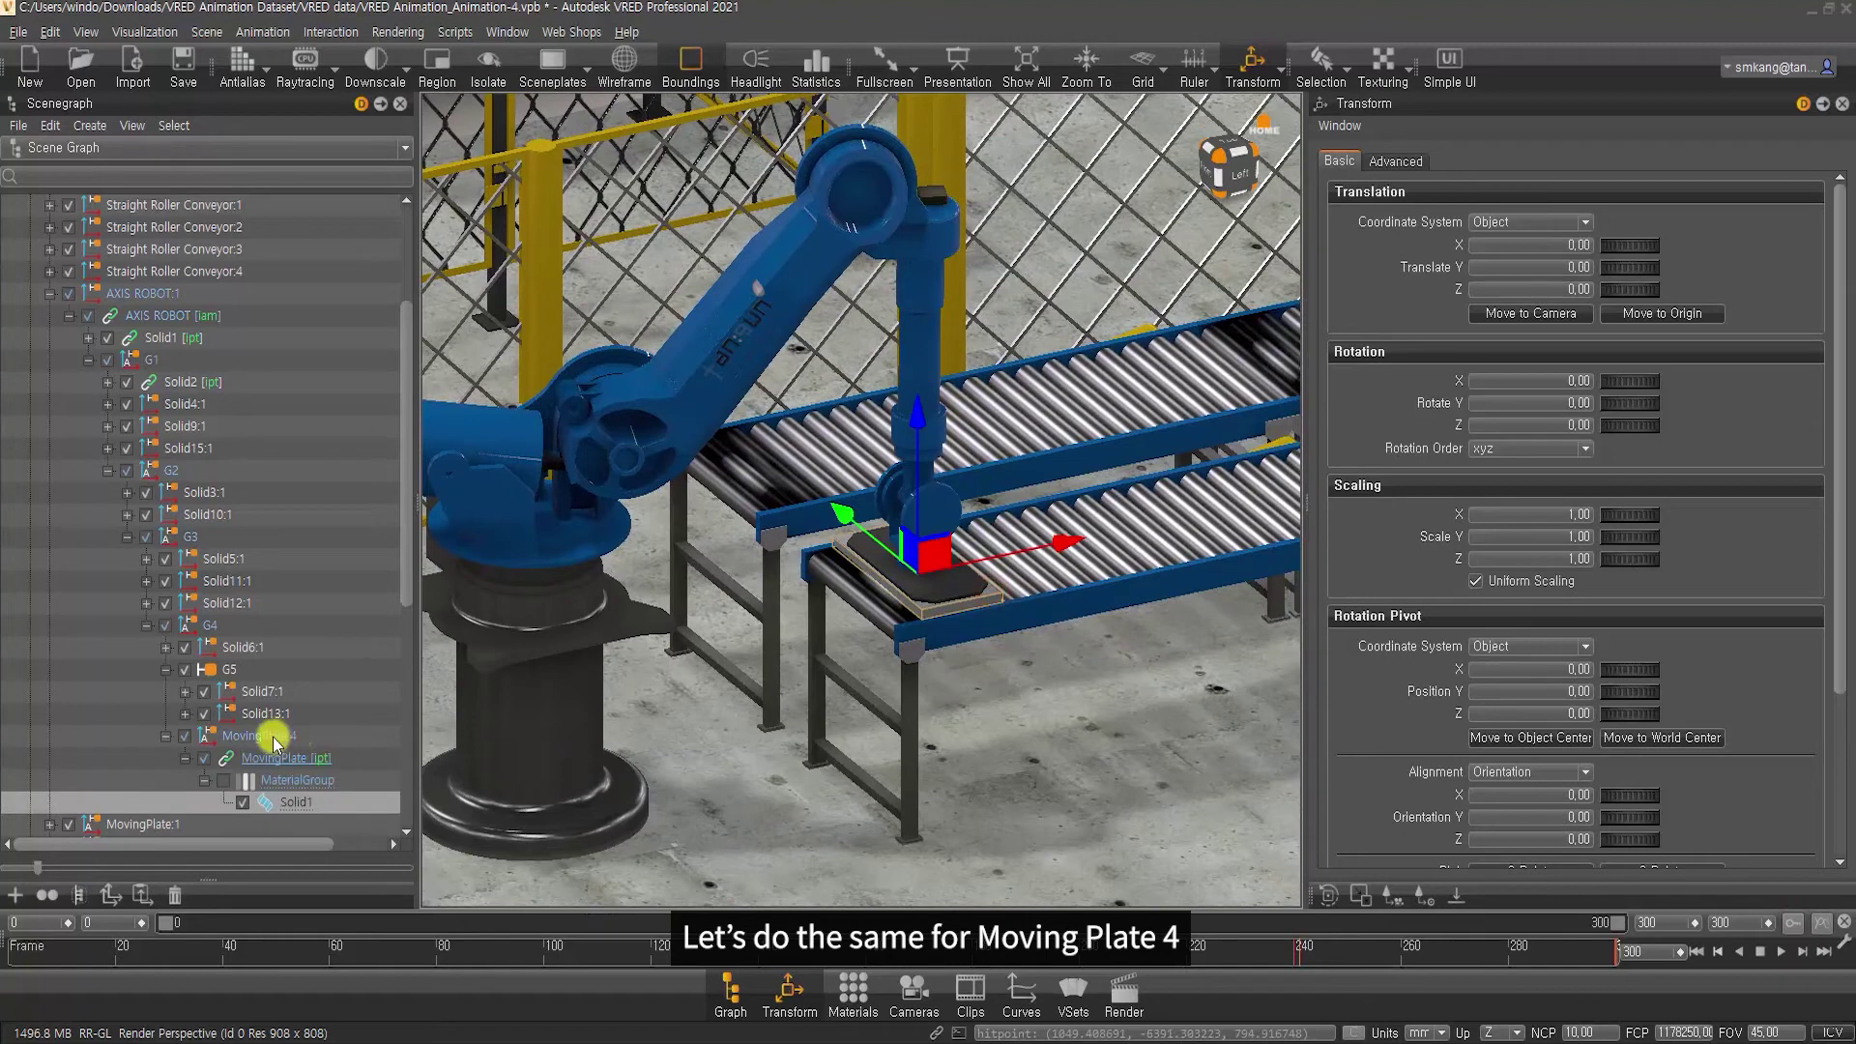
click(268, 736)
click(1648, 957)
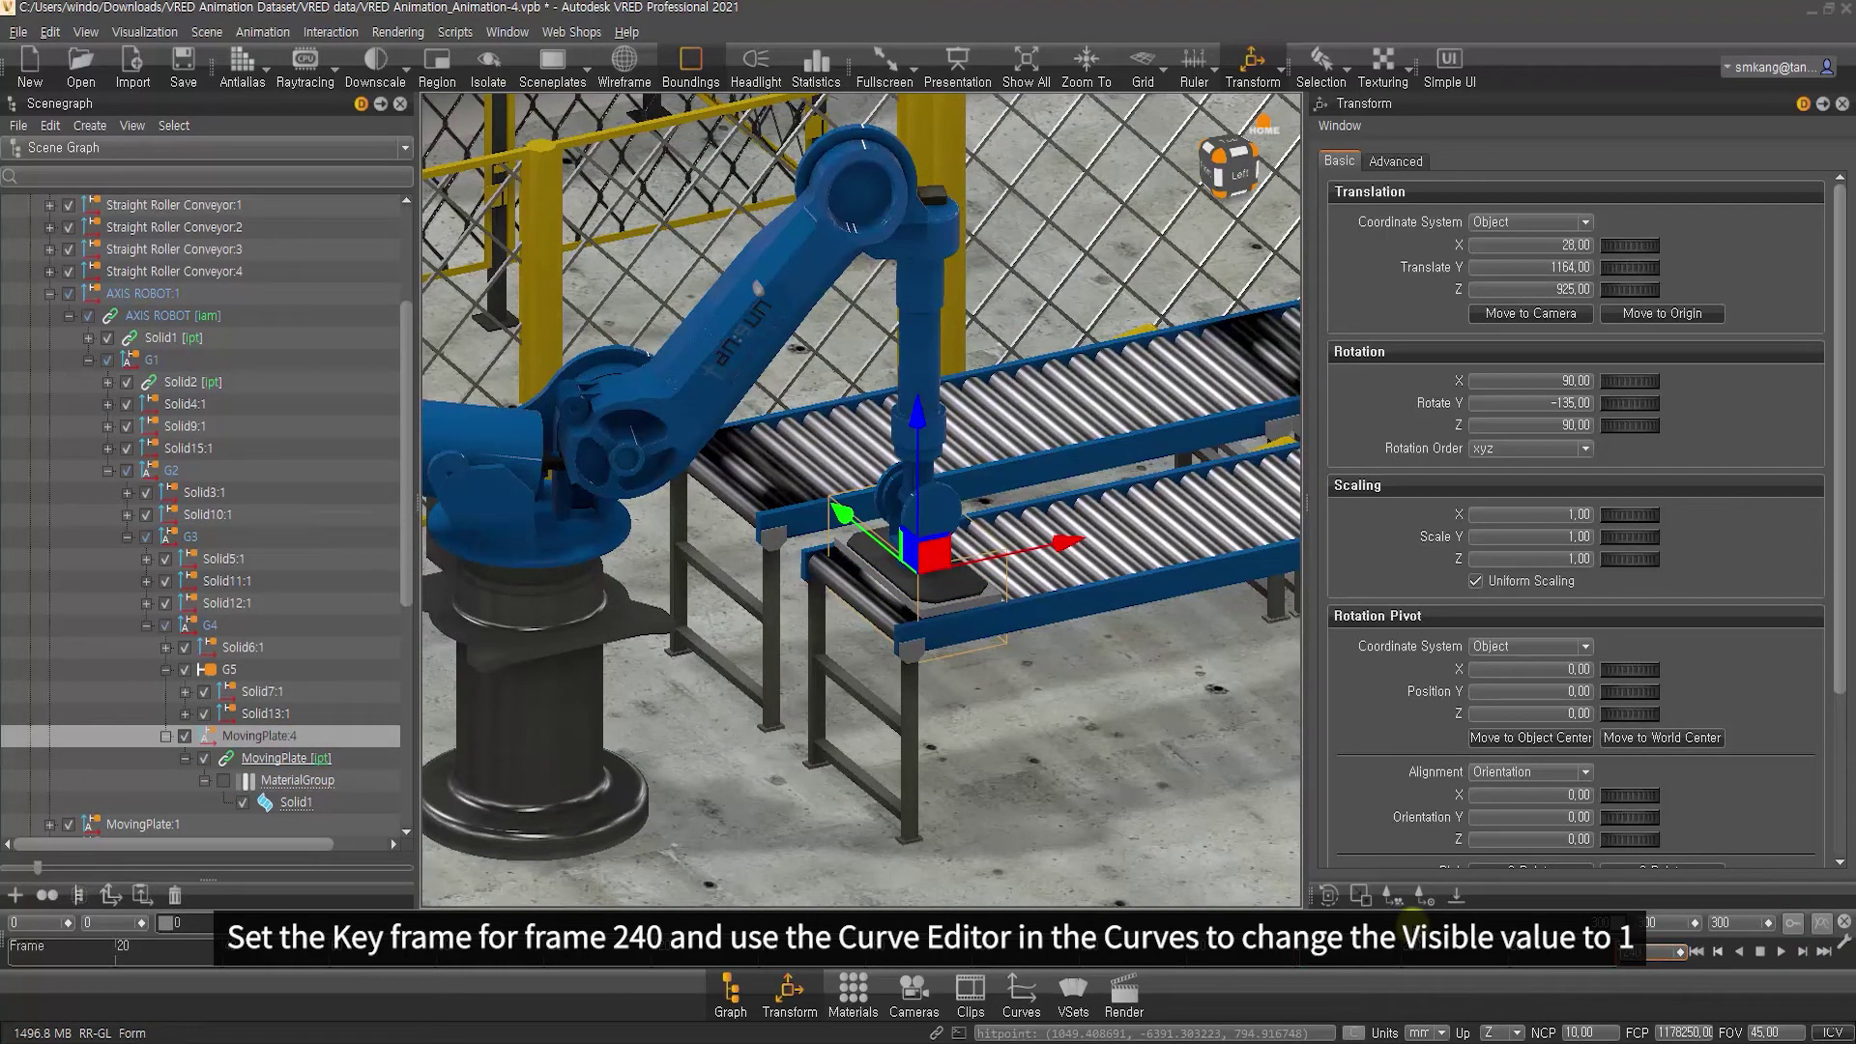
click(1795, 920)
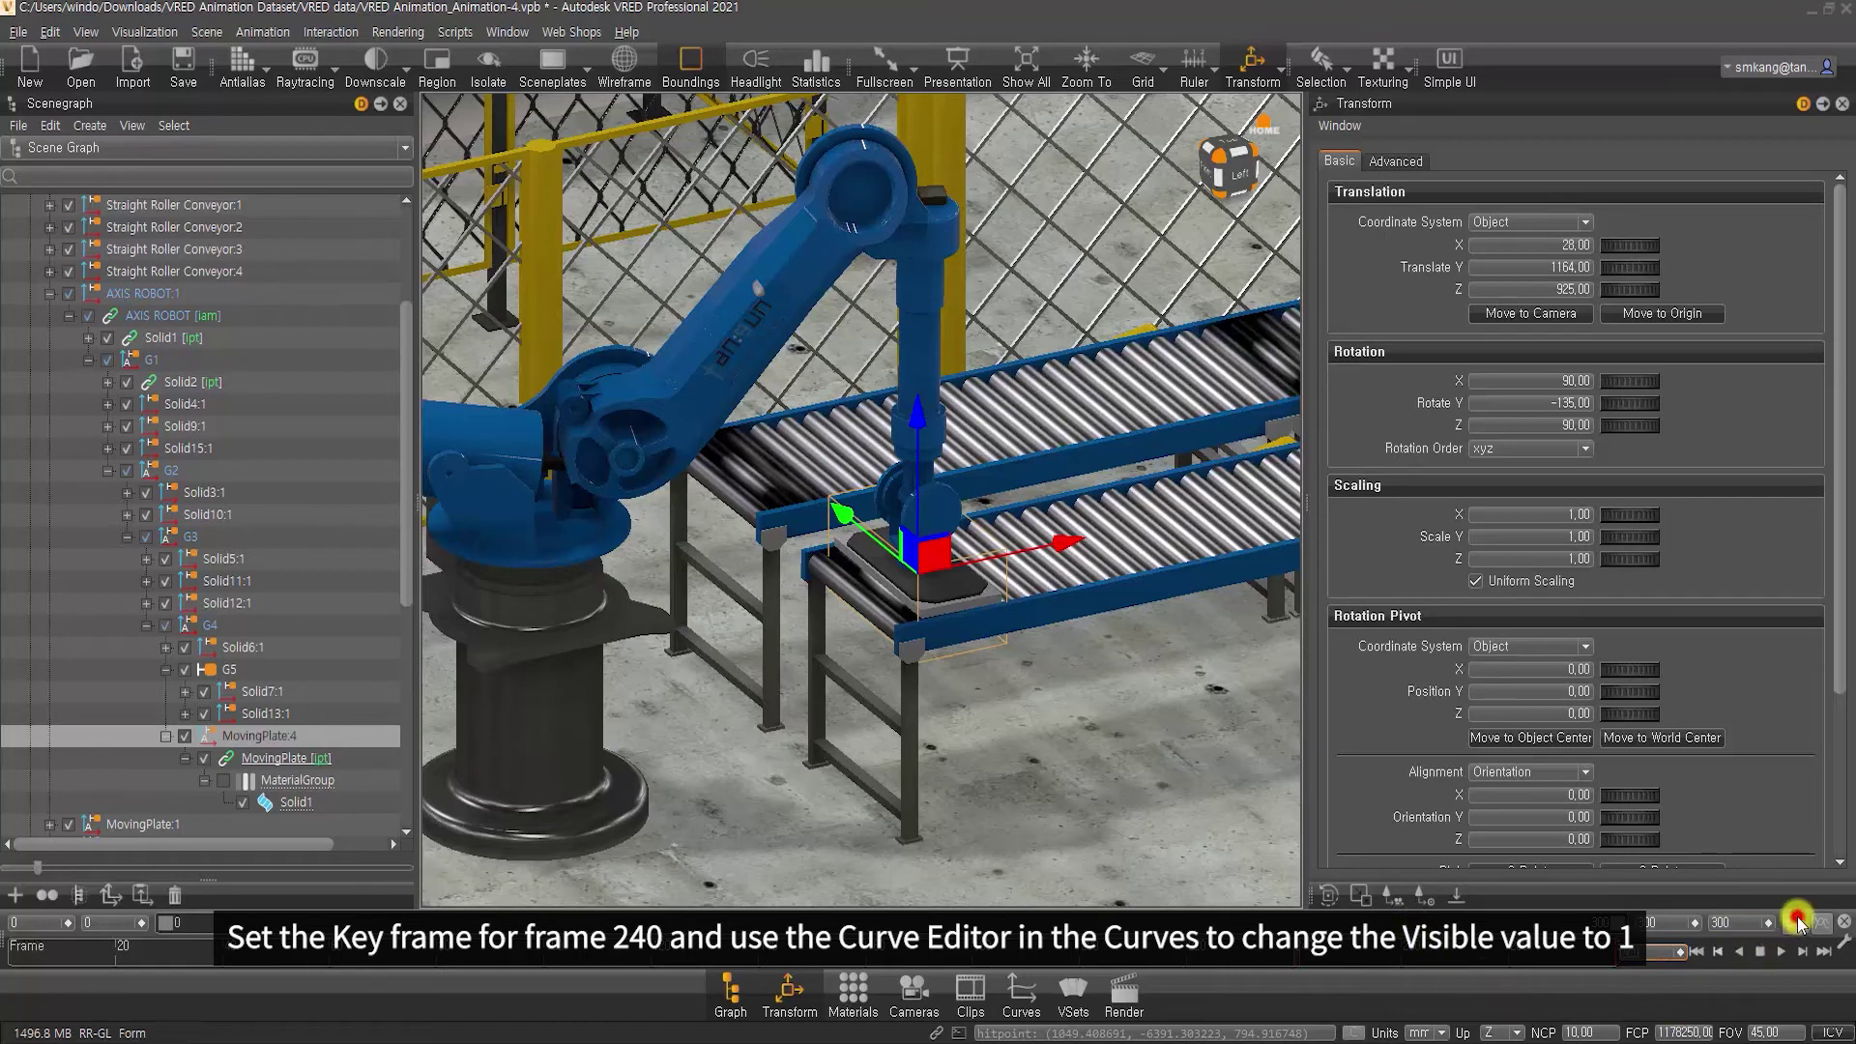
click(1021, 991)
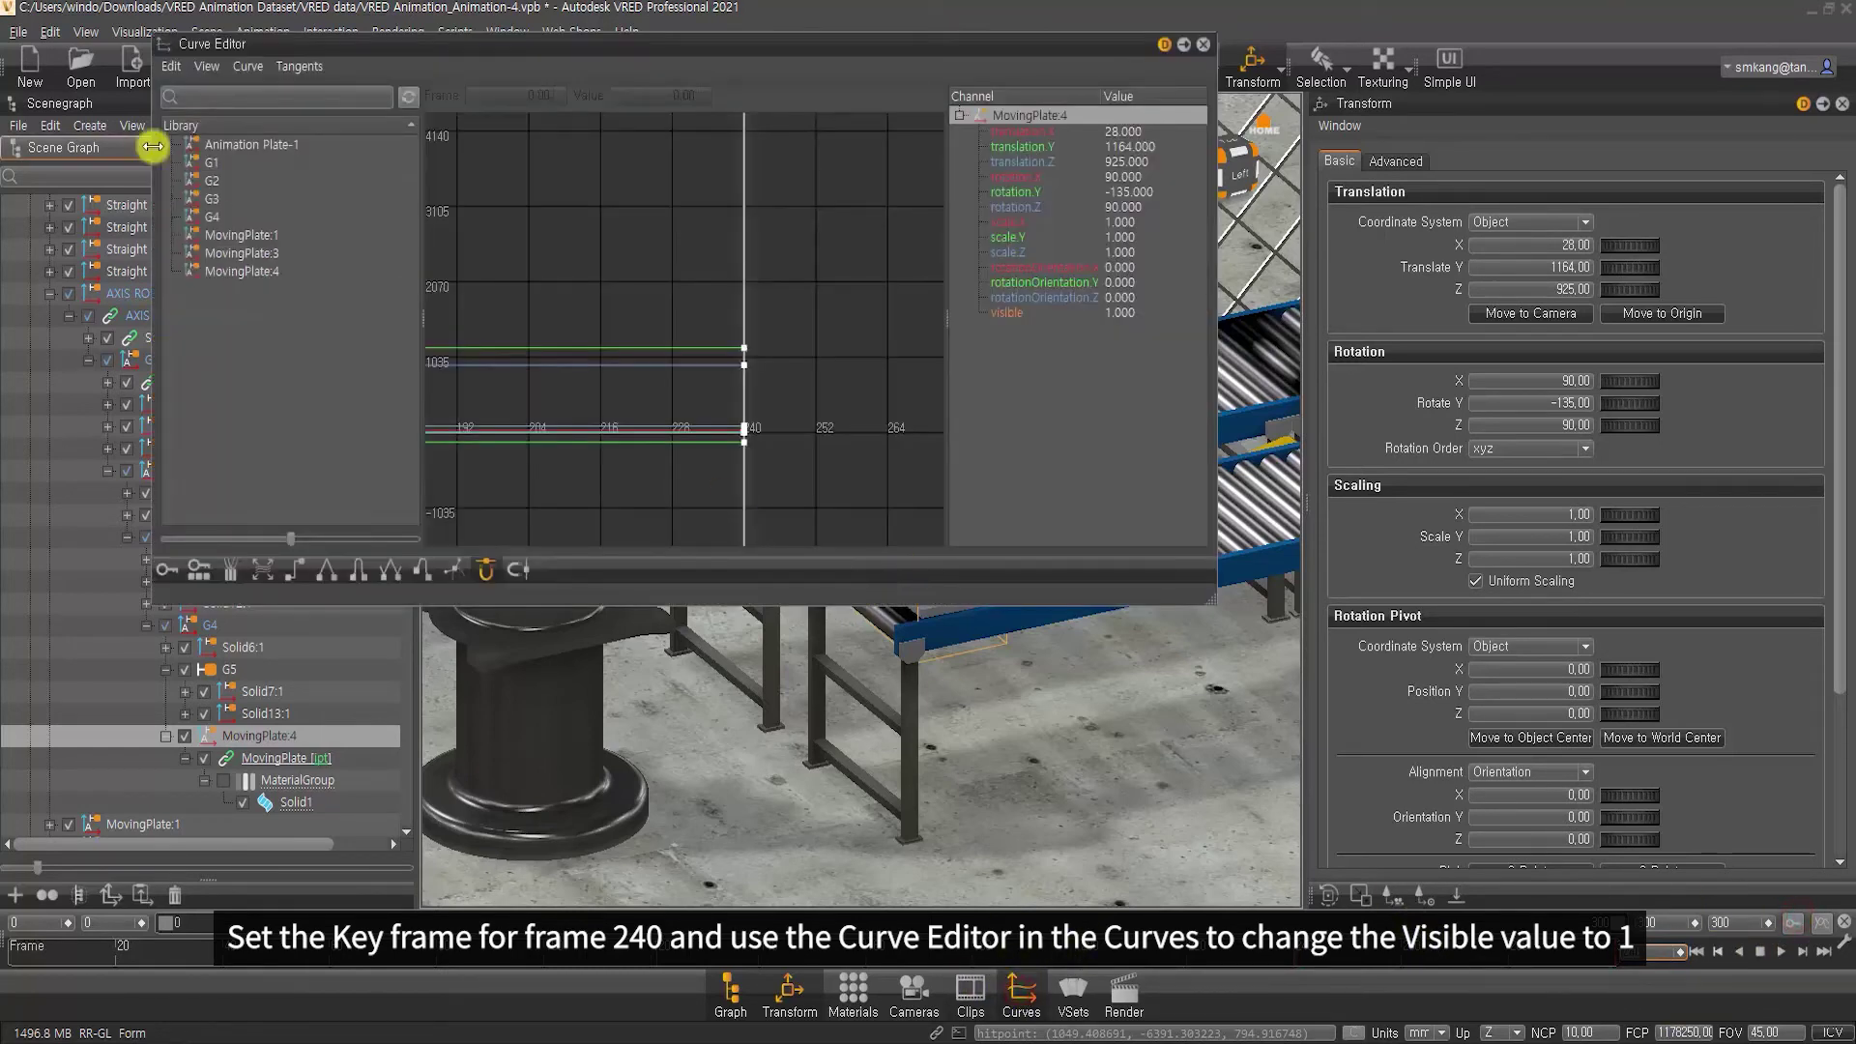
click(254, 272)
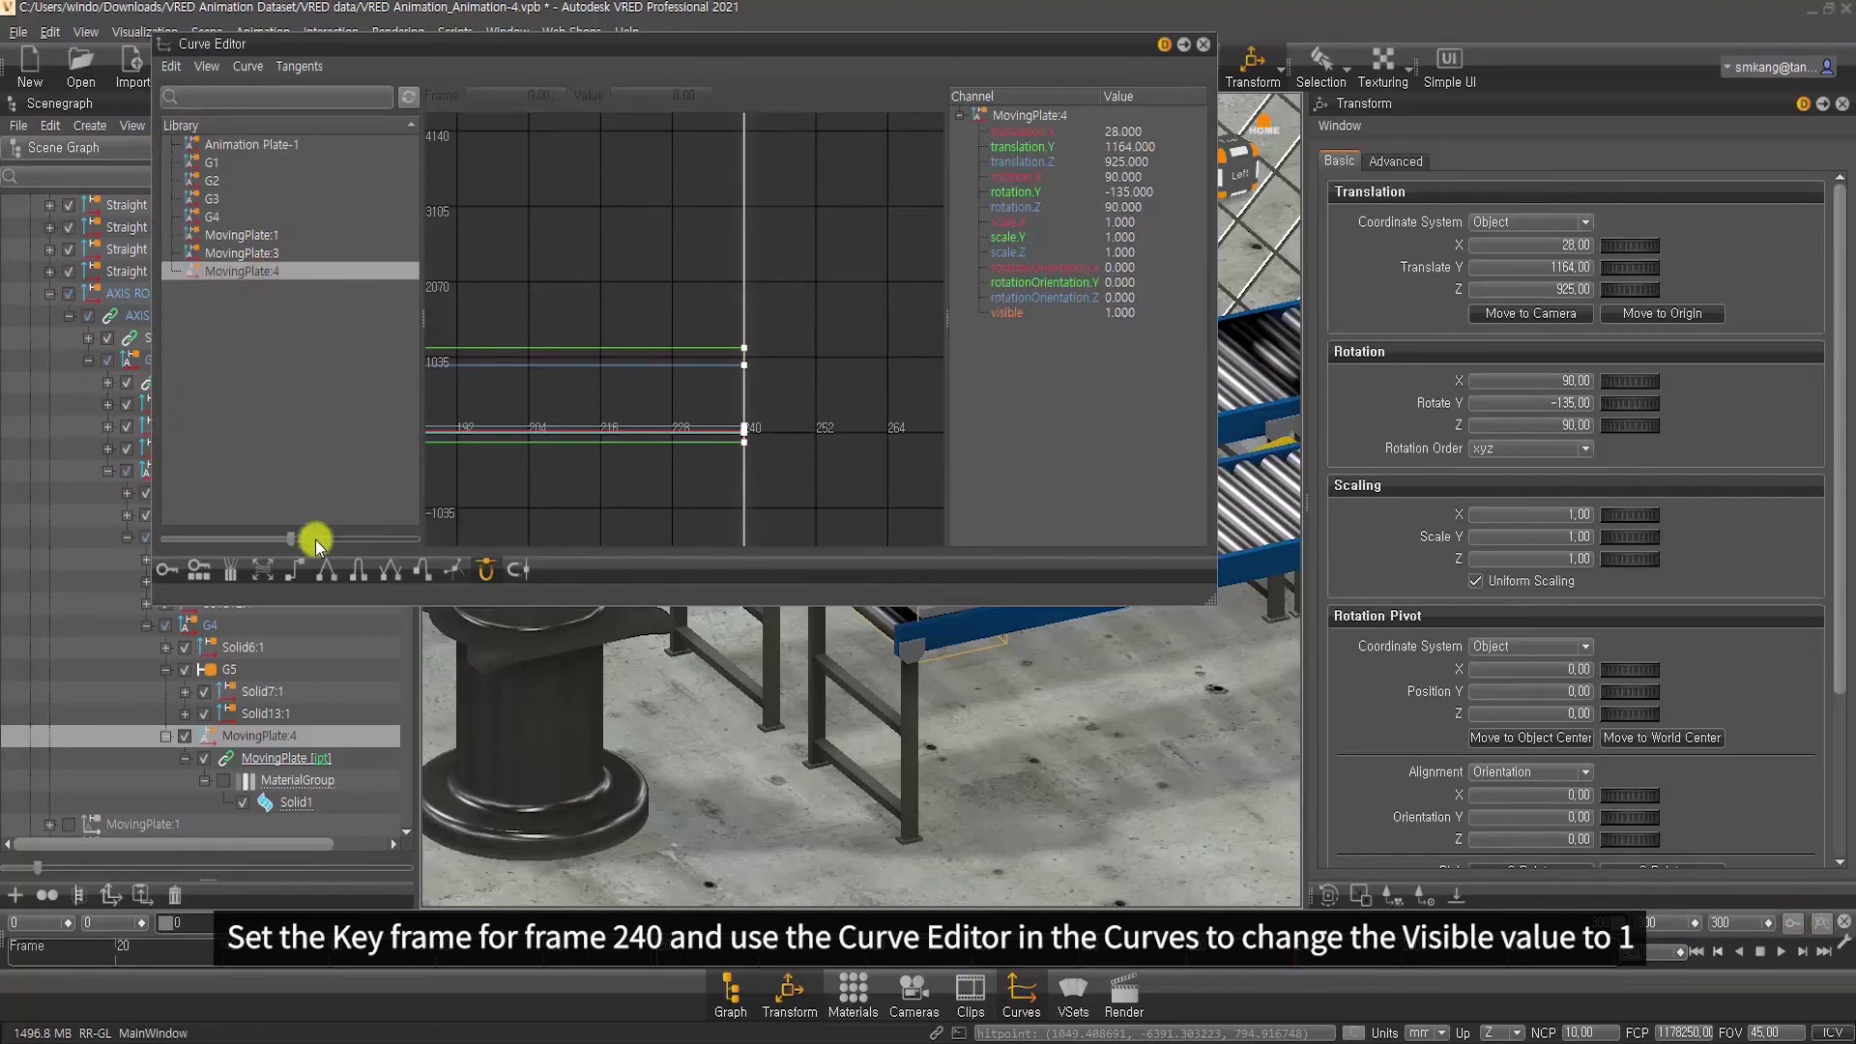
click(1010, 312)
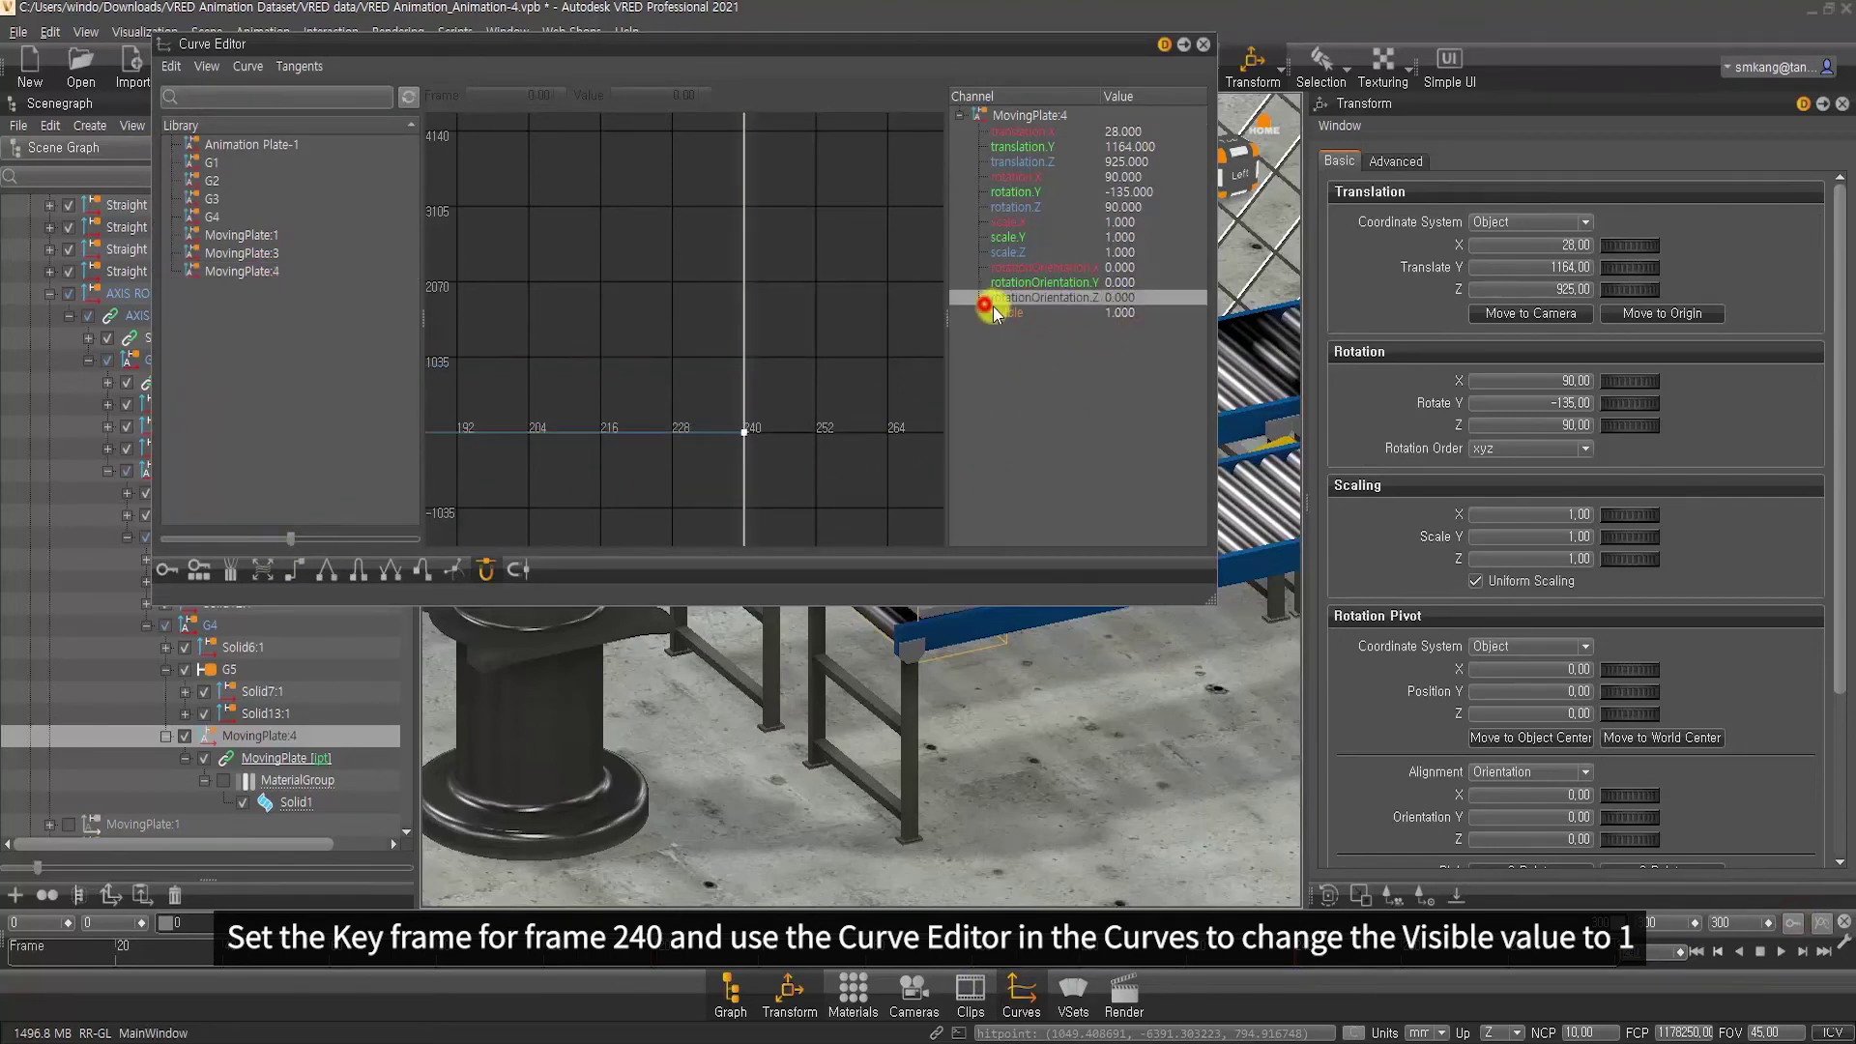
click(192, 572)
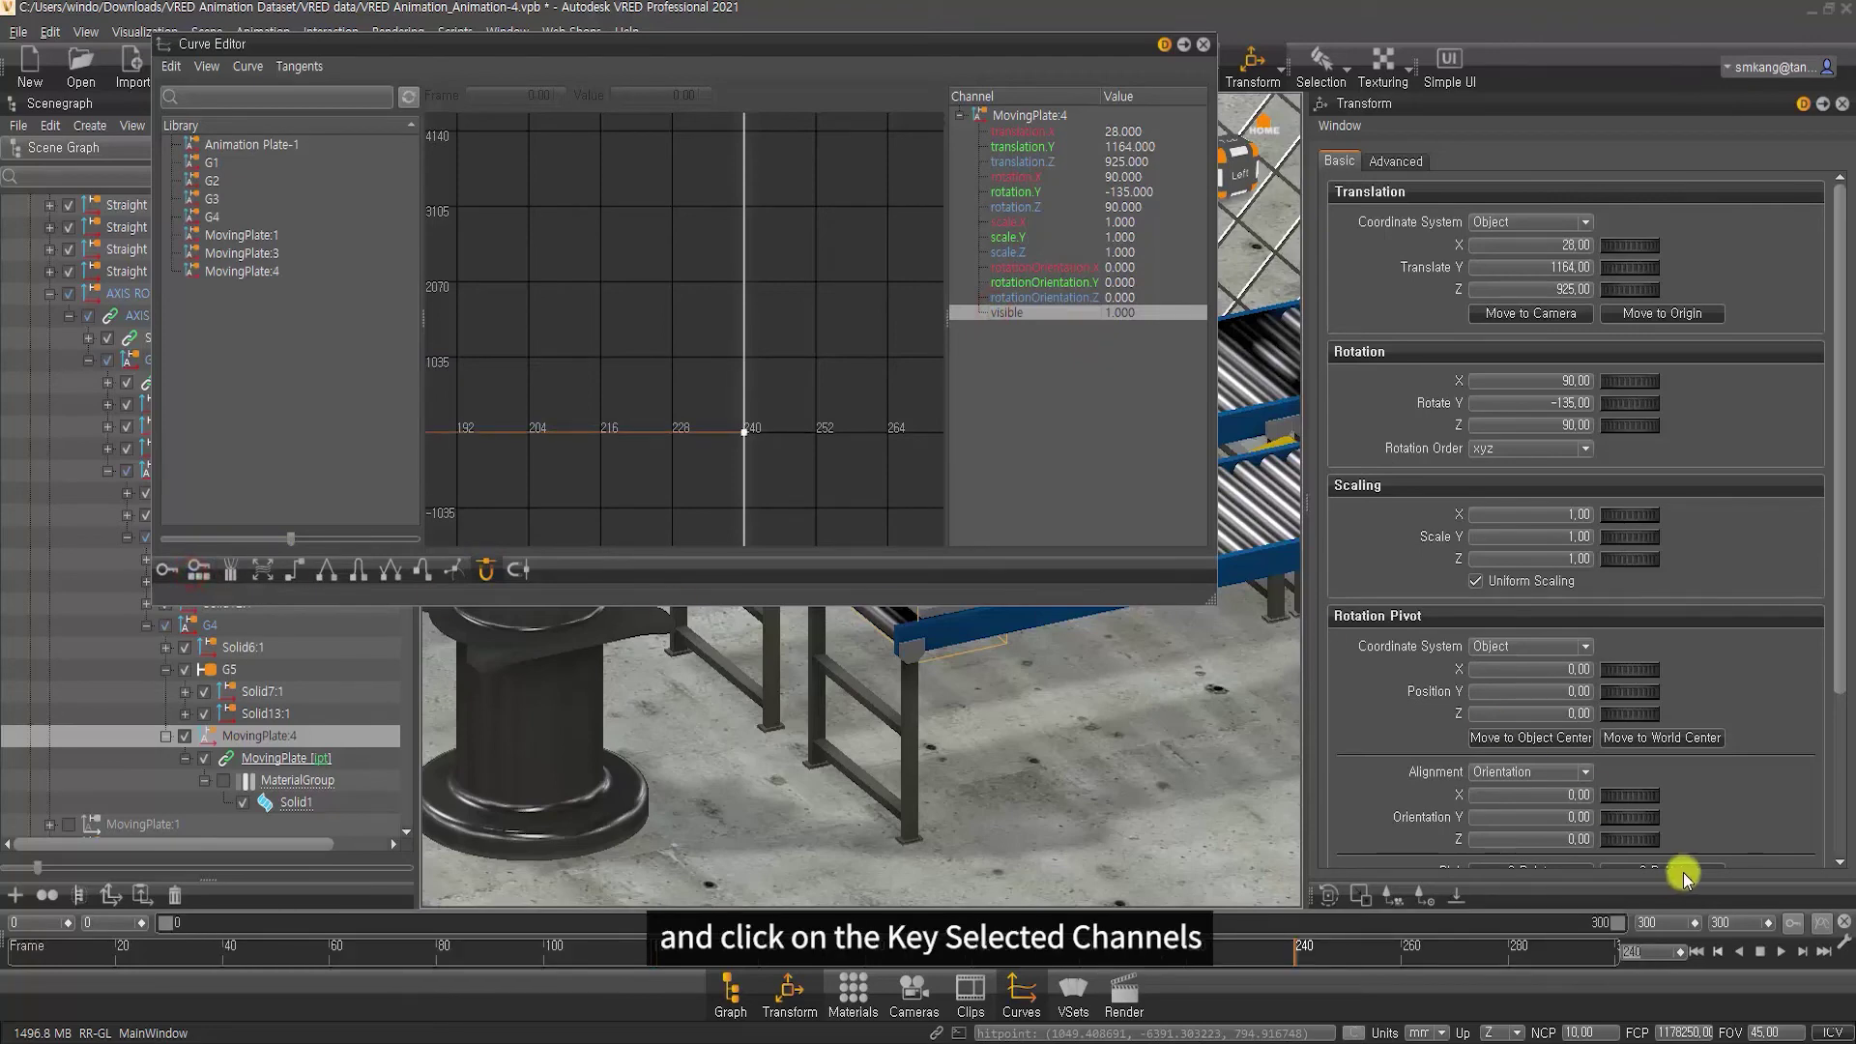
Key MovingPlate:4's visible channel to 0 at frame 241 and close the Curve Editor
click(1660, 954)
text(41)
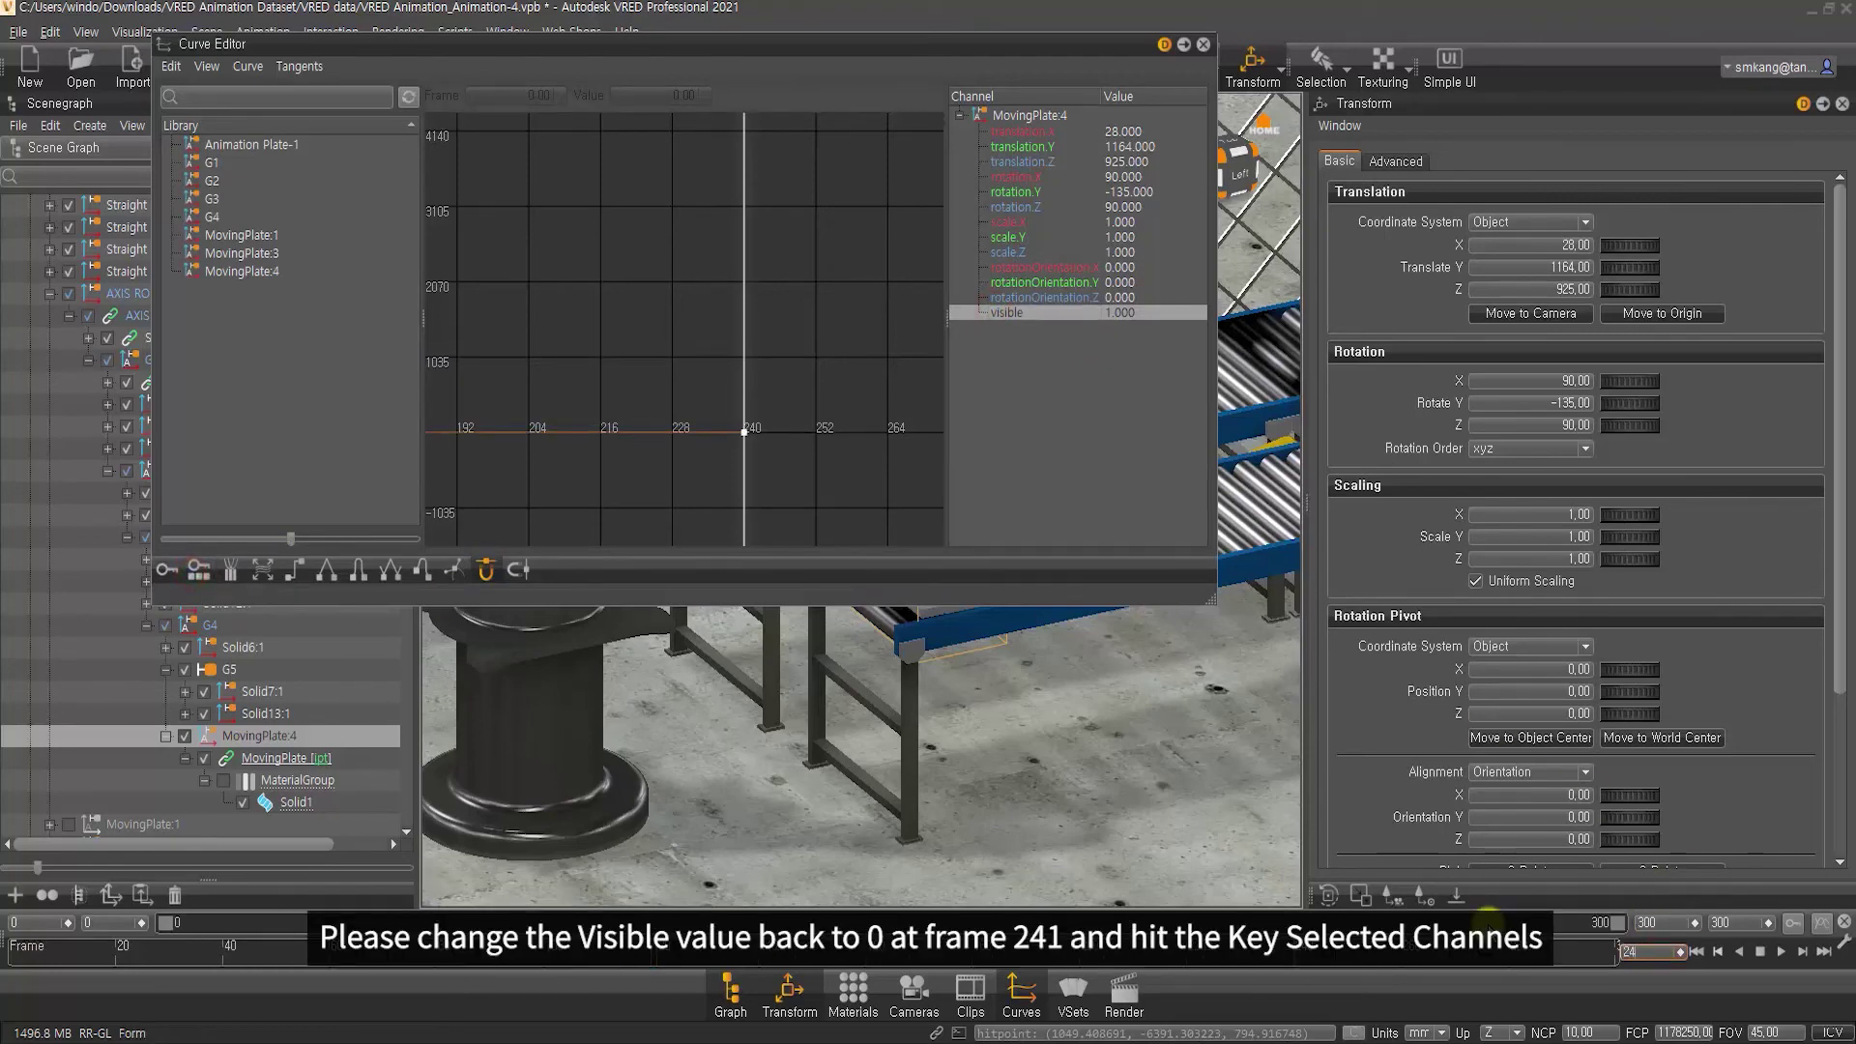
key(Return)
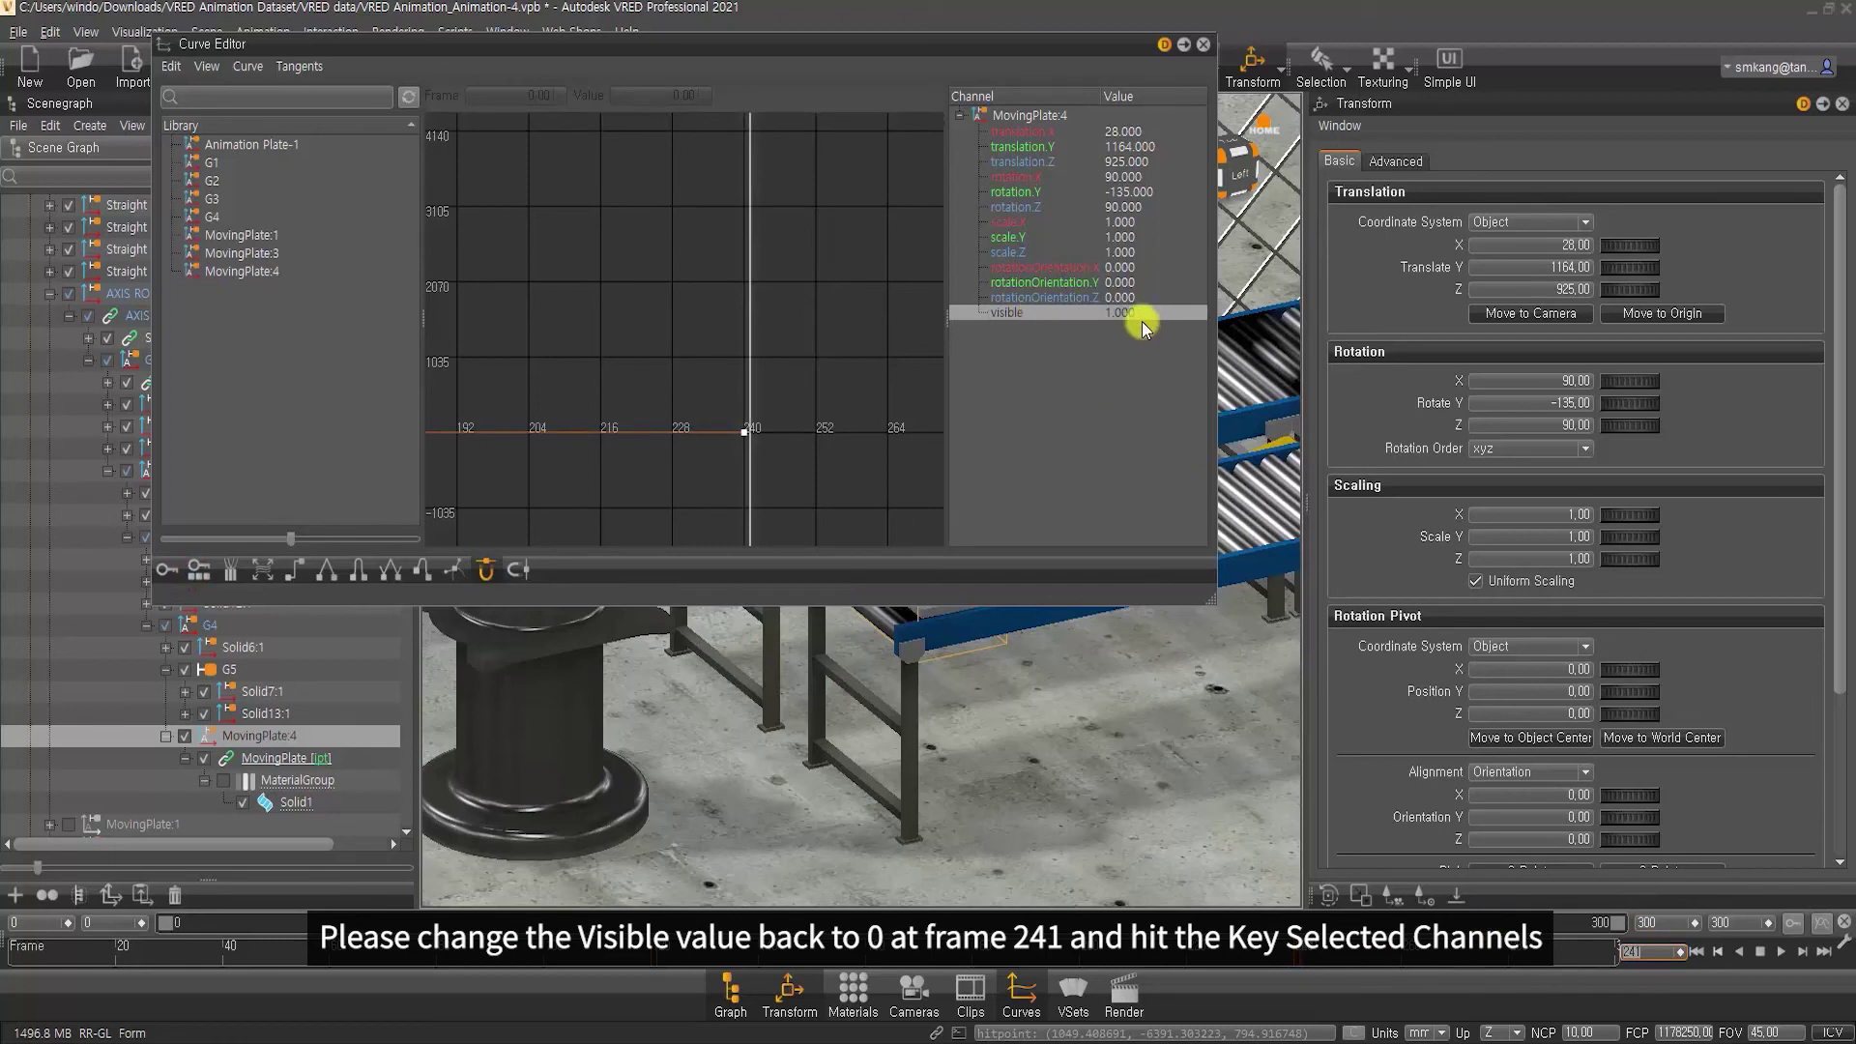
double_click(1133, 317)
text(0)
key(Return)
click(199, 571)
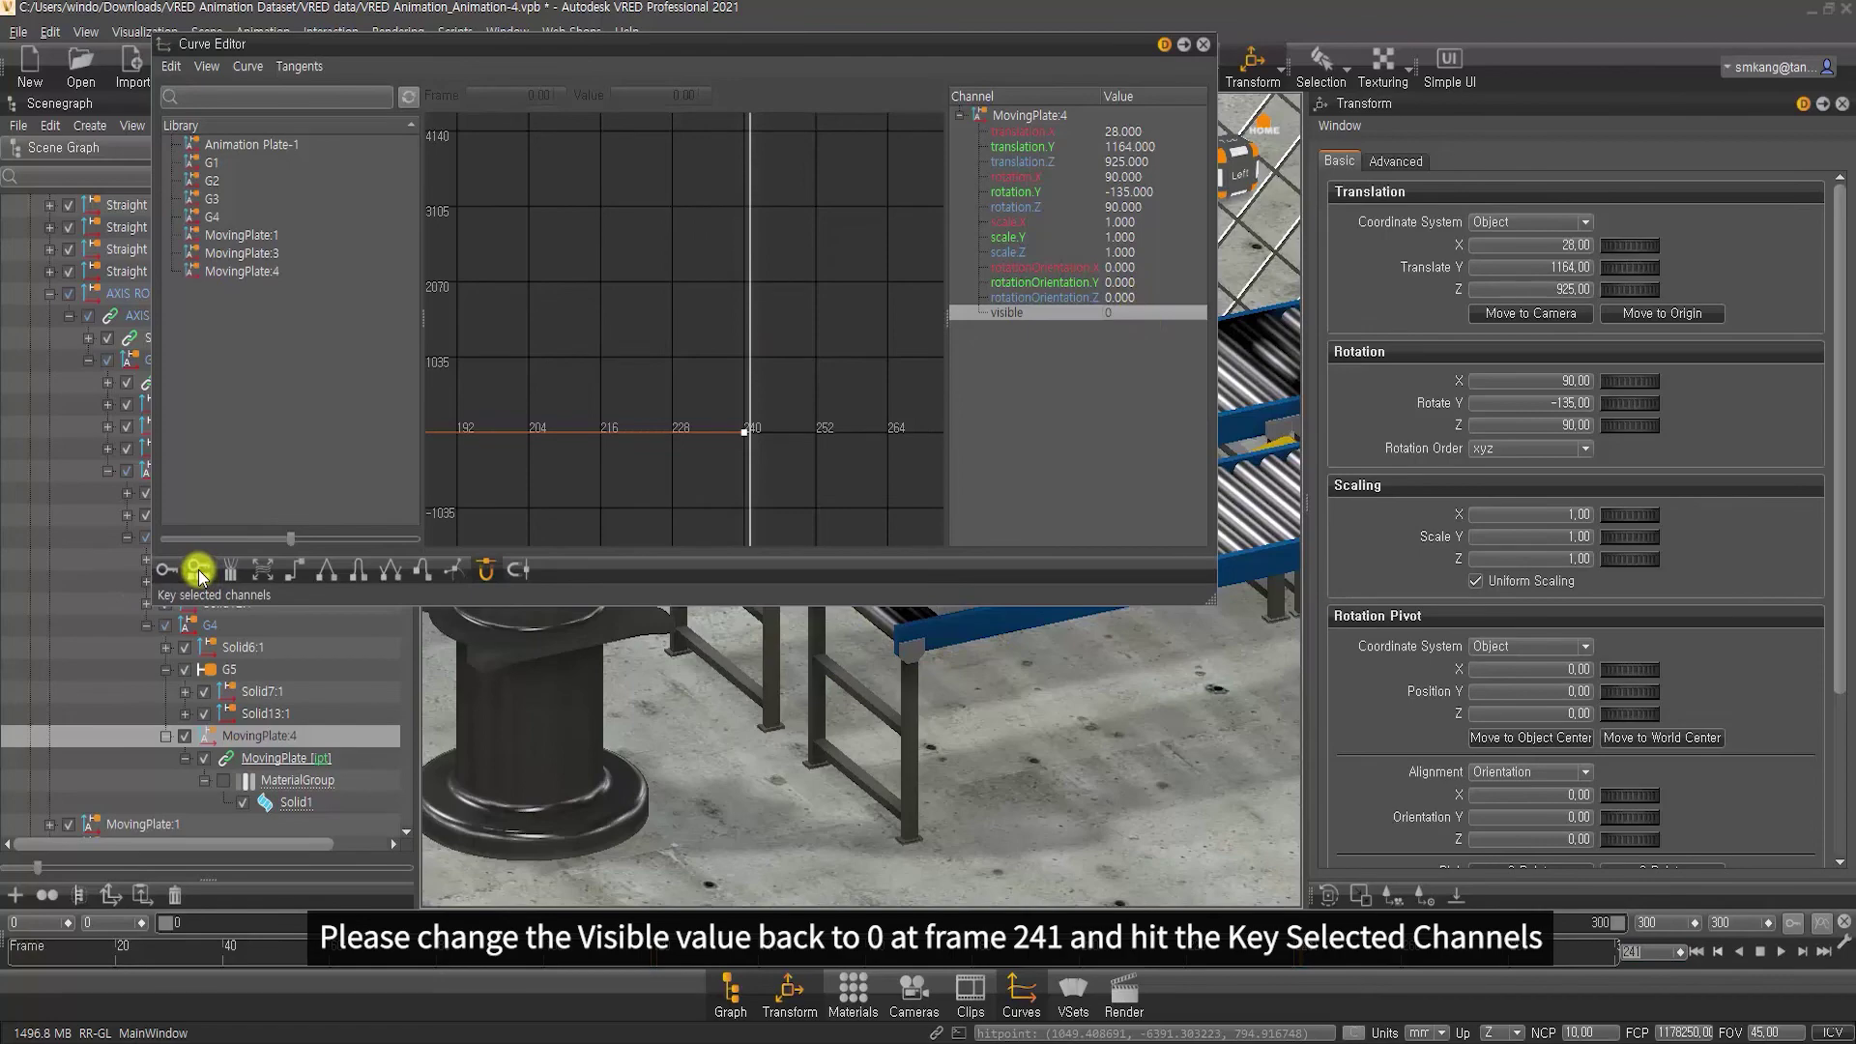
click(1203, 45)
Zoom out, deselect the plate, and replay the animation from the start
scroll(1059, 739, down, 3)
scroll(1054, 706, down, 3)
scroll(1061, 681, down, 2)
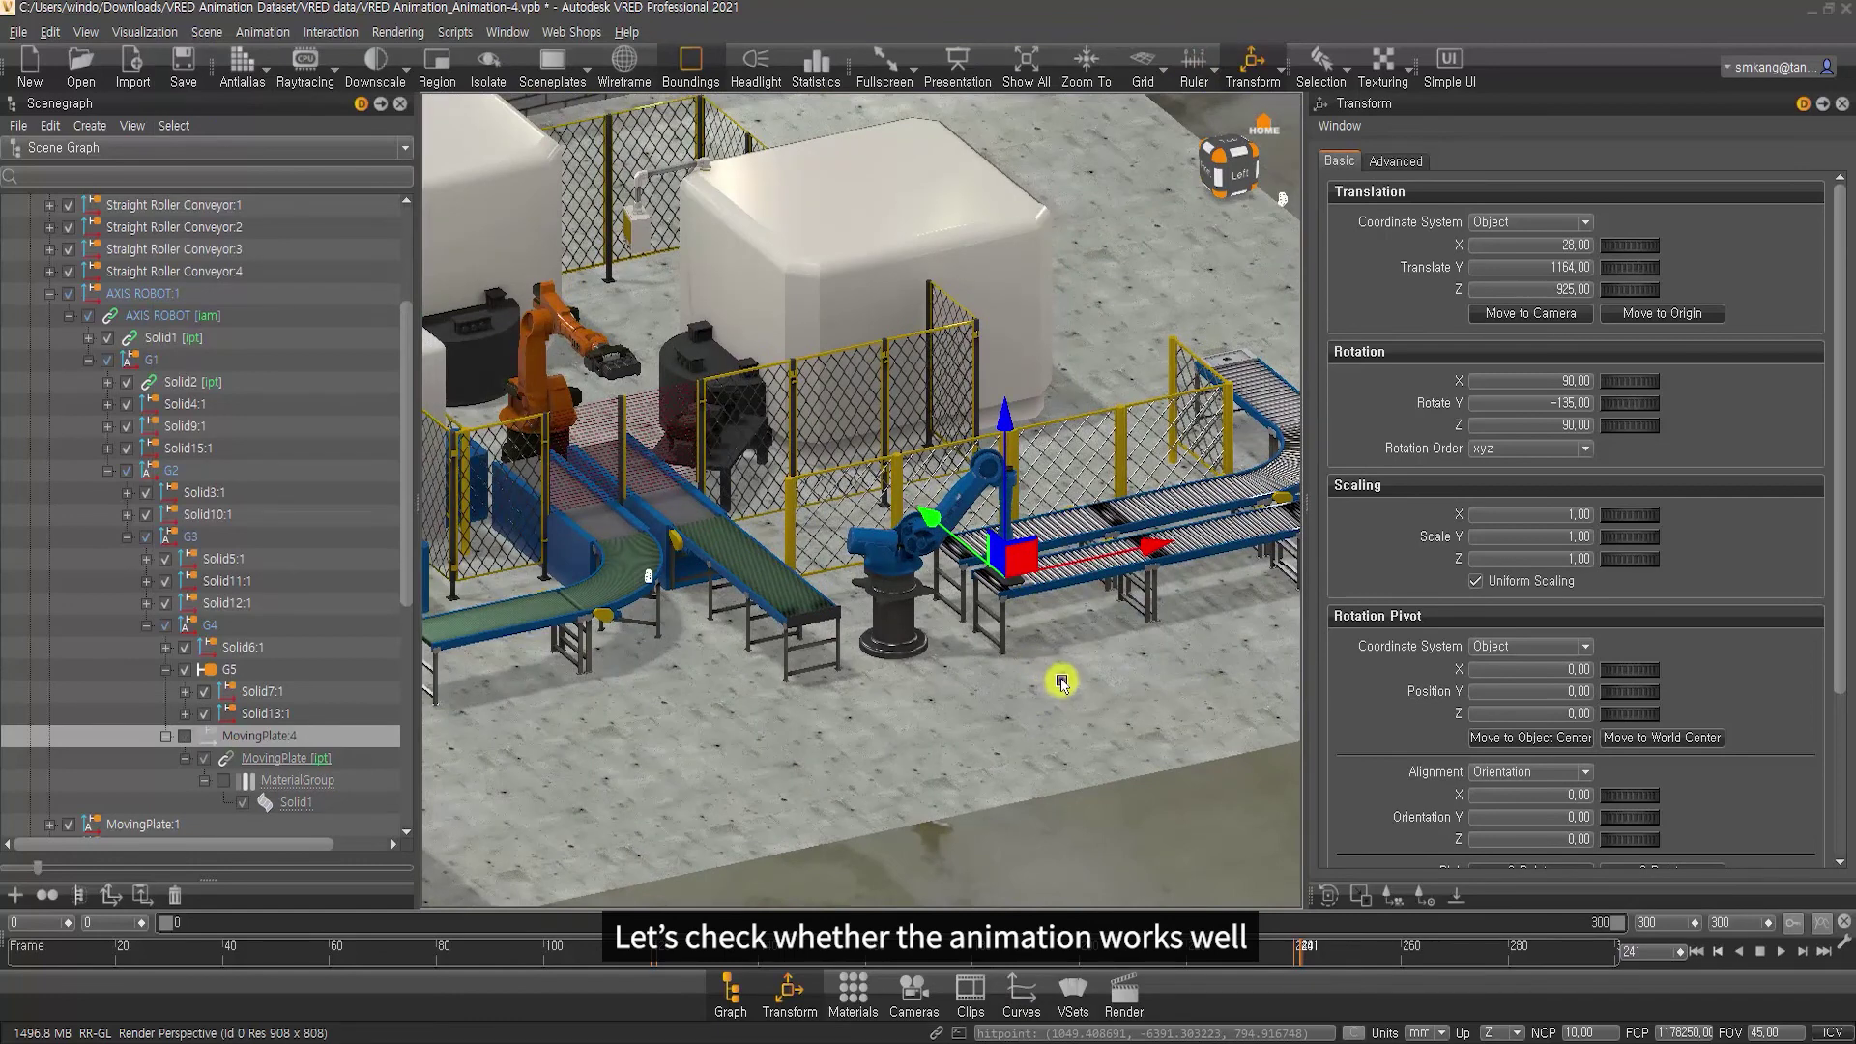
click(1062, 683)
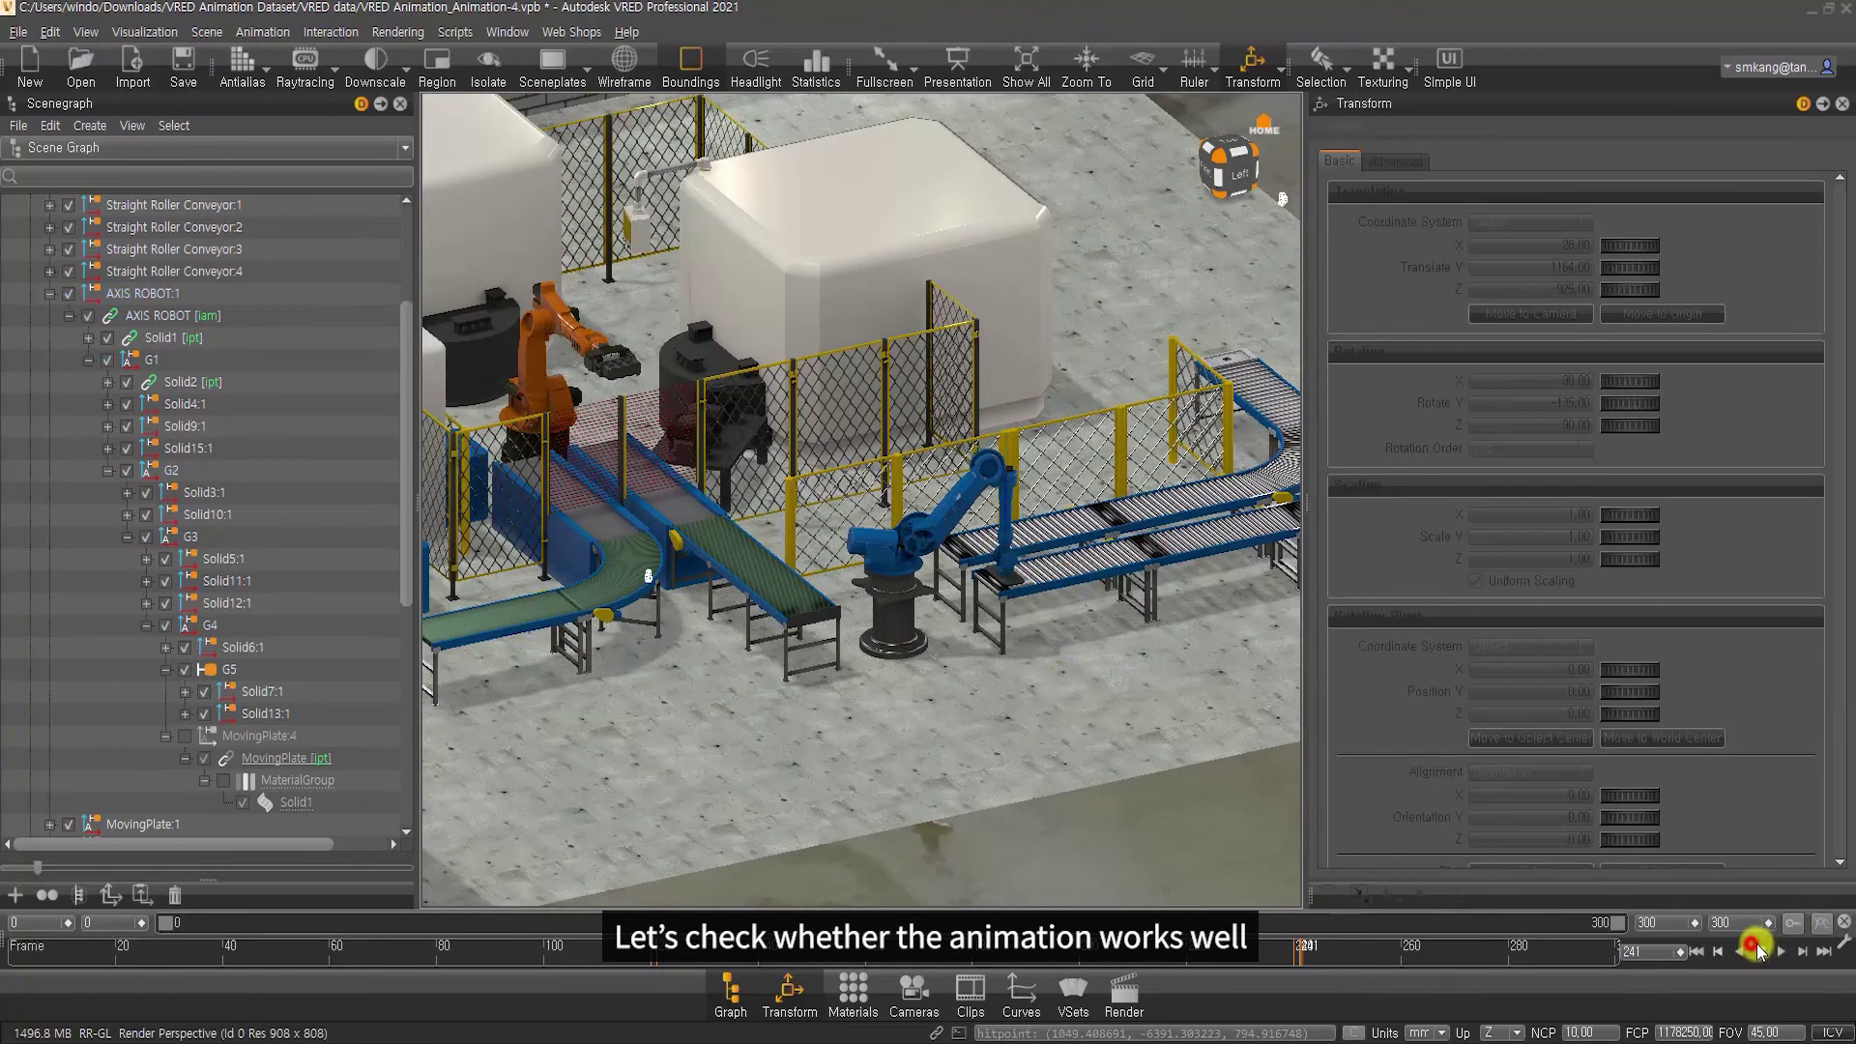
click(1756, 951)
click(1782, 954)
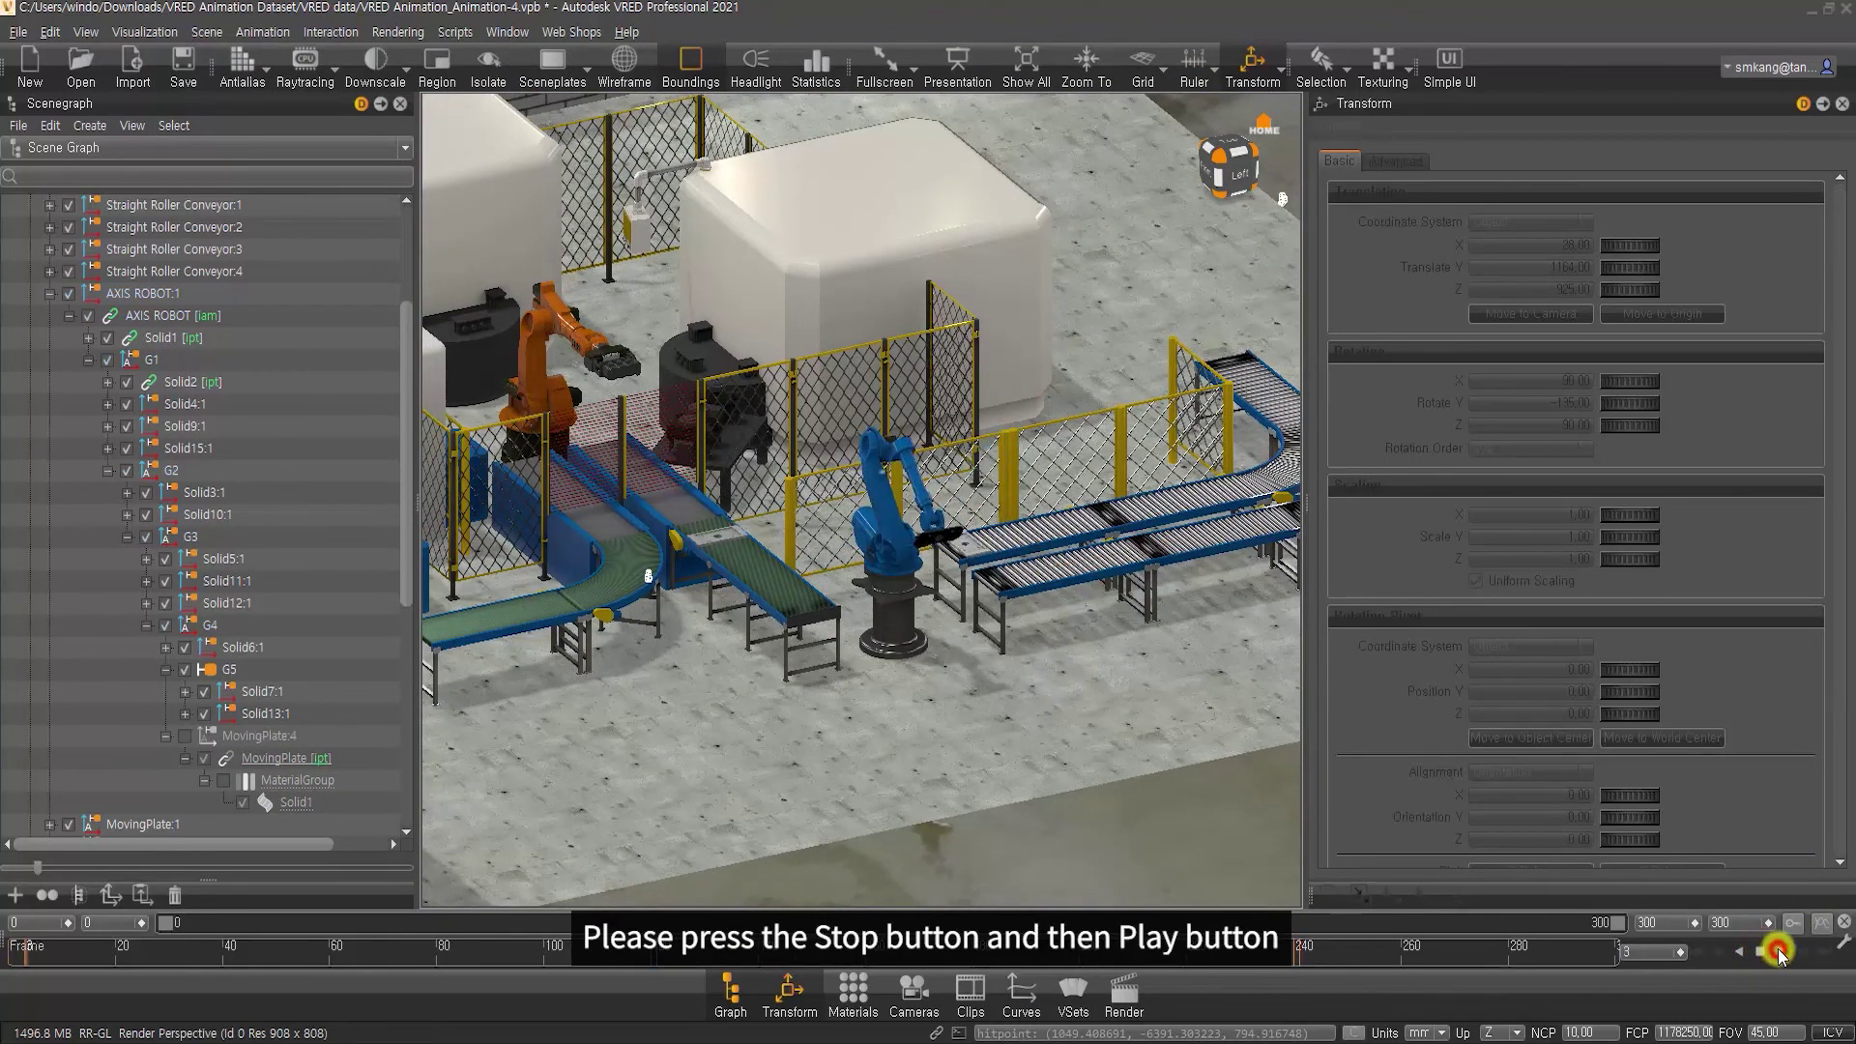
Follow the plate onto the roller conveyor by orbiting, panning and zooming during playback
scroll(964, 802, up, 3)
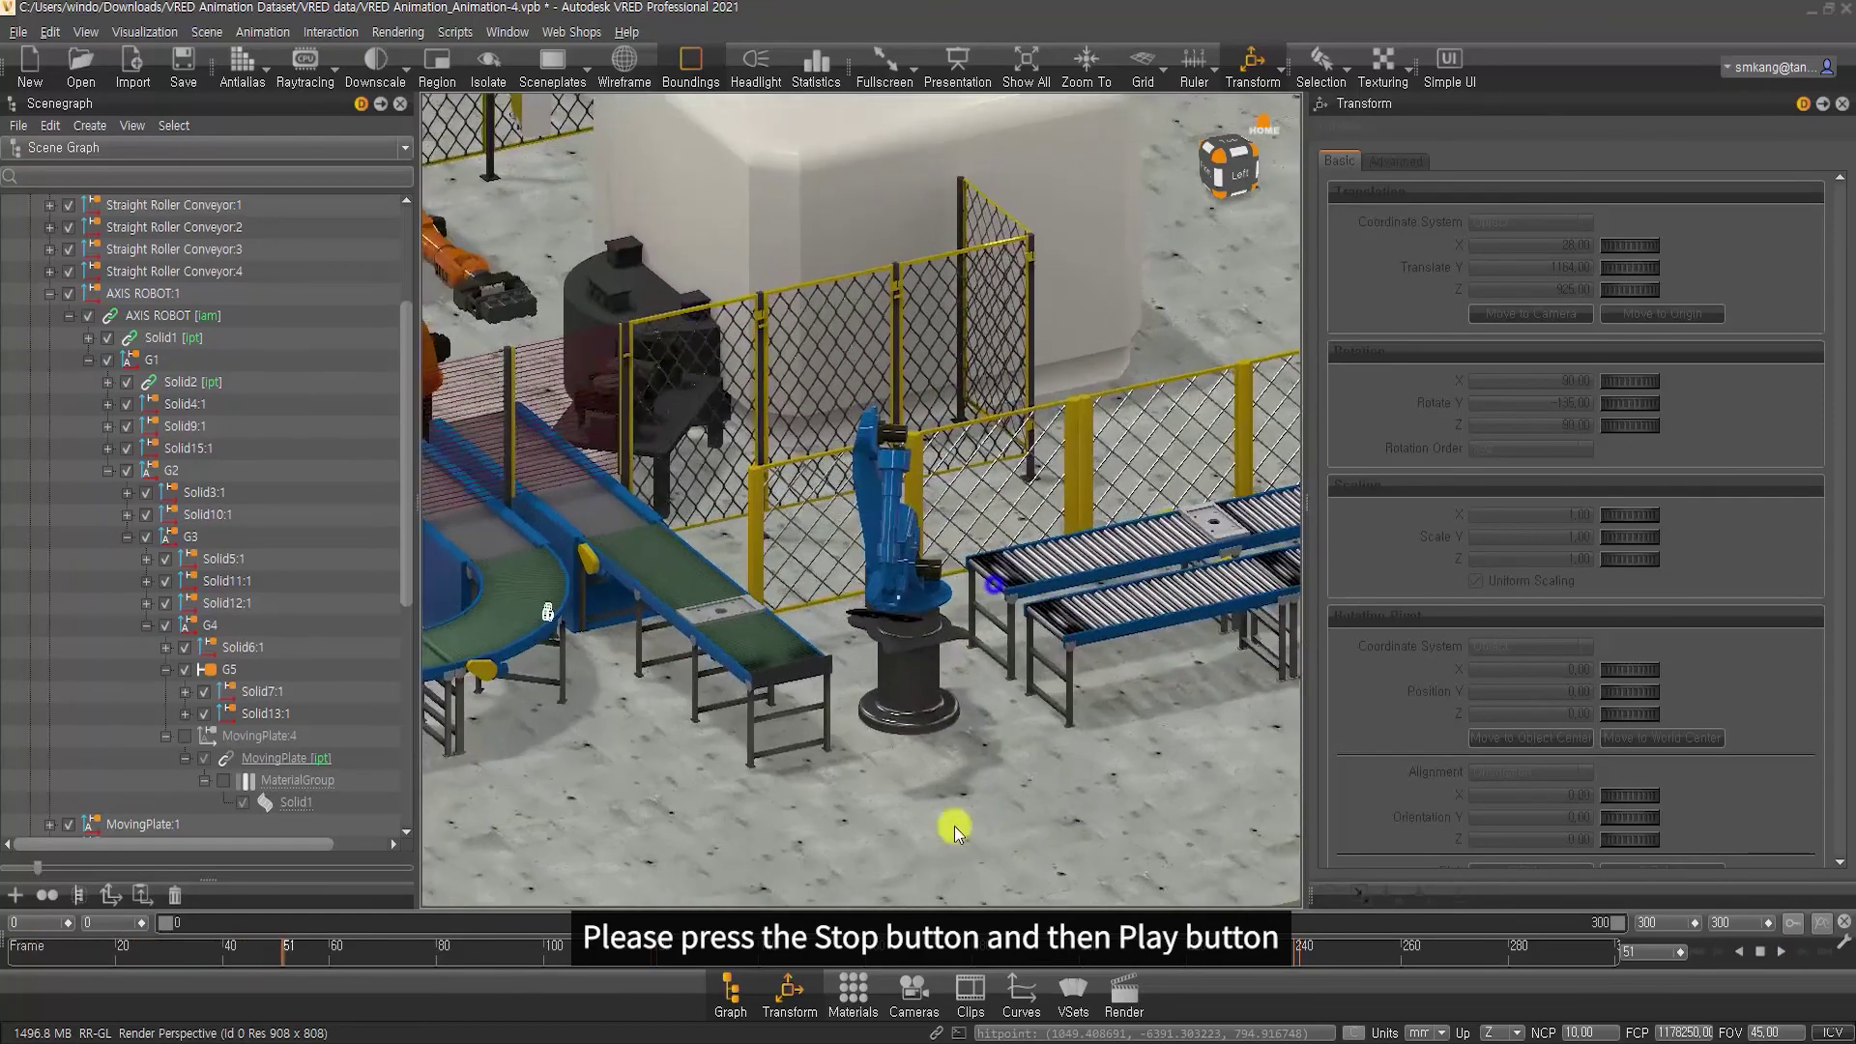
scroll(815, 399, up, 3)
scroll(851, 592, up, 2)
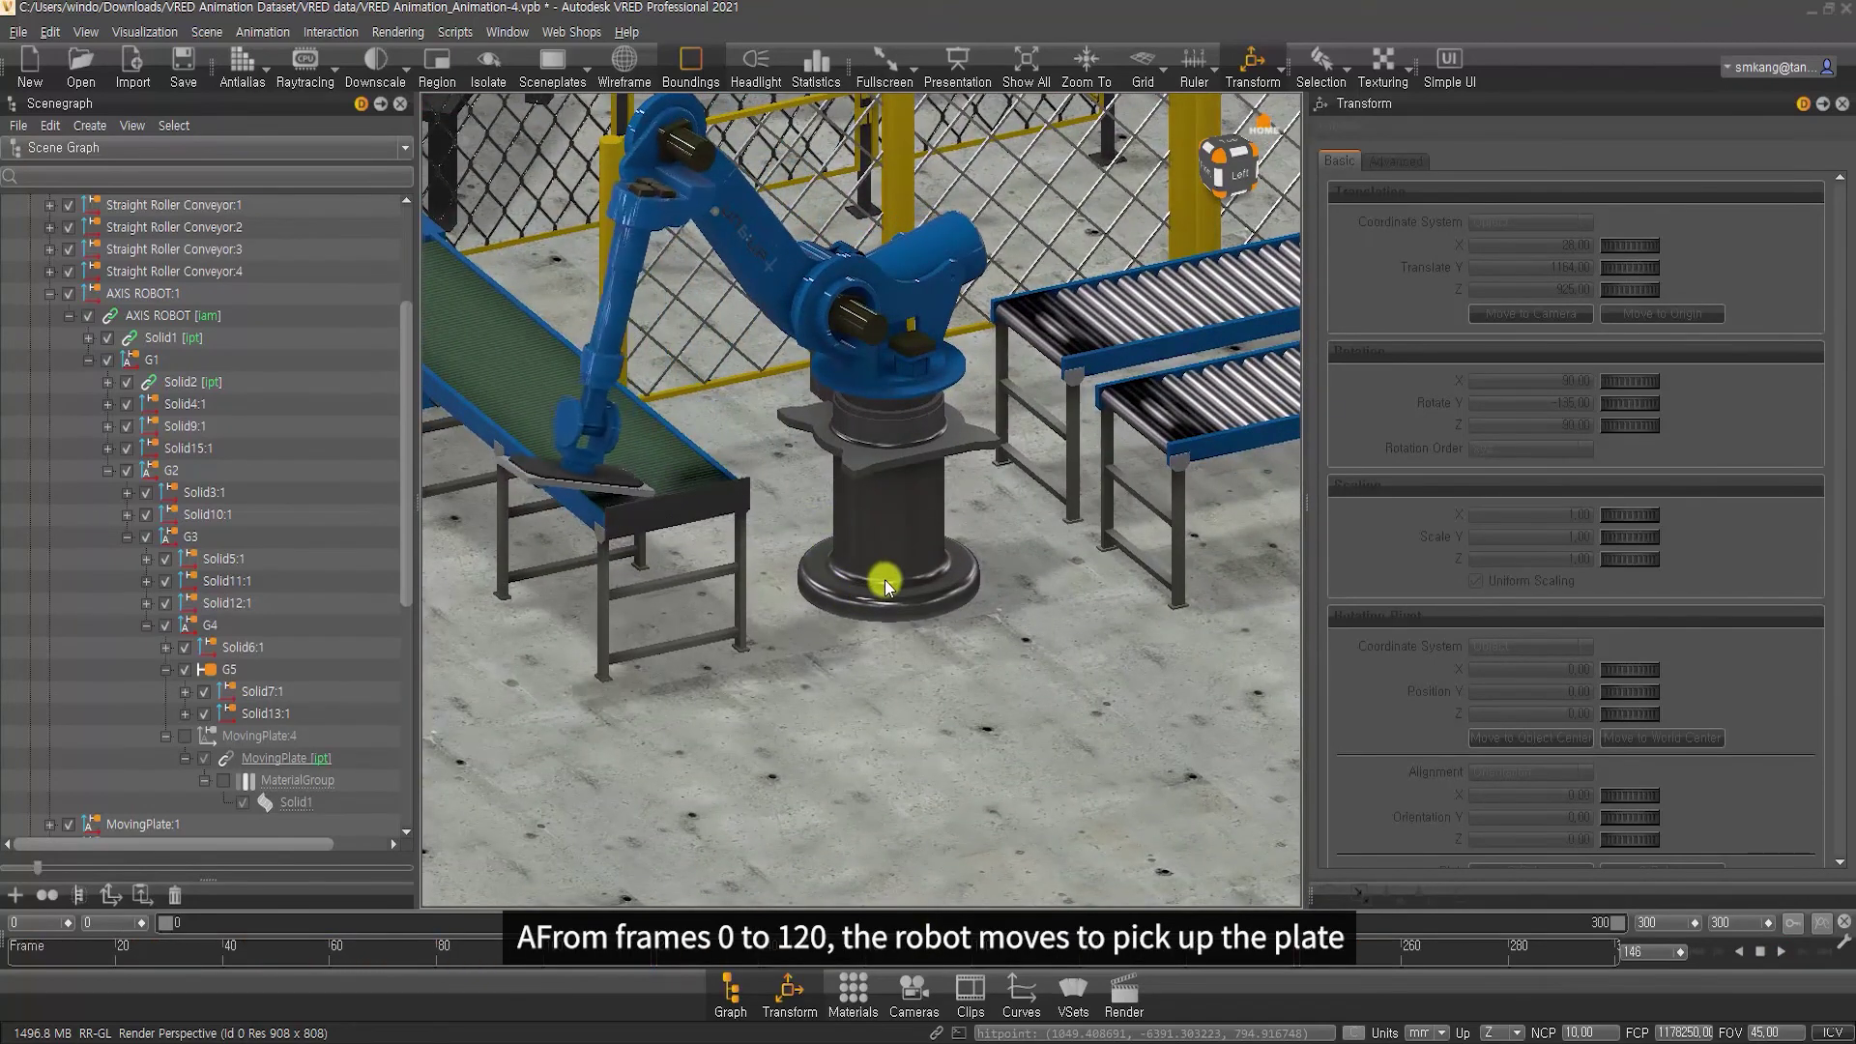
scroll(885, 578, down, 3)
drag(897, 468, 1139, 541)
scroll(873, 600, up, 3)
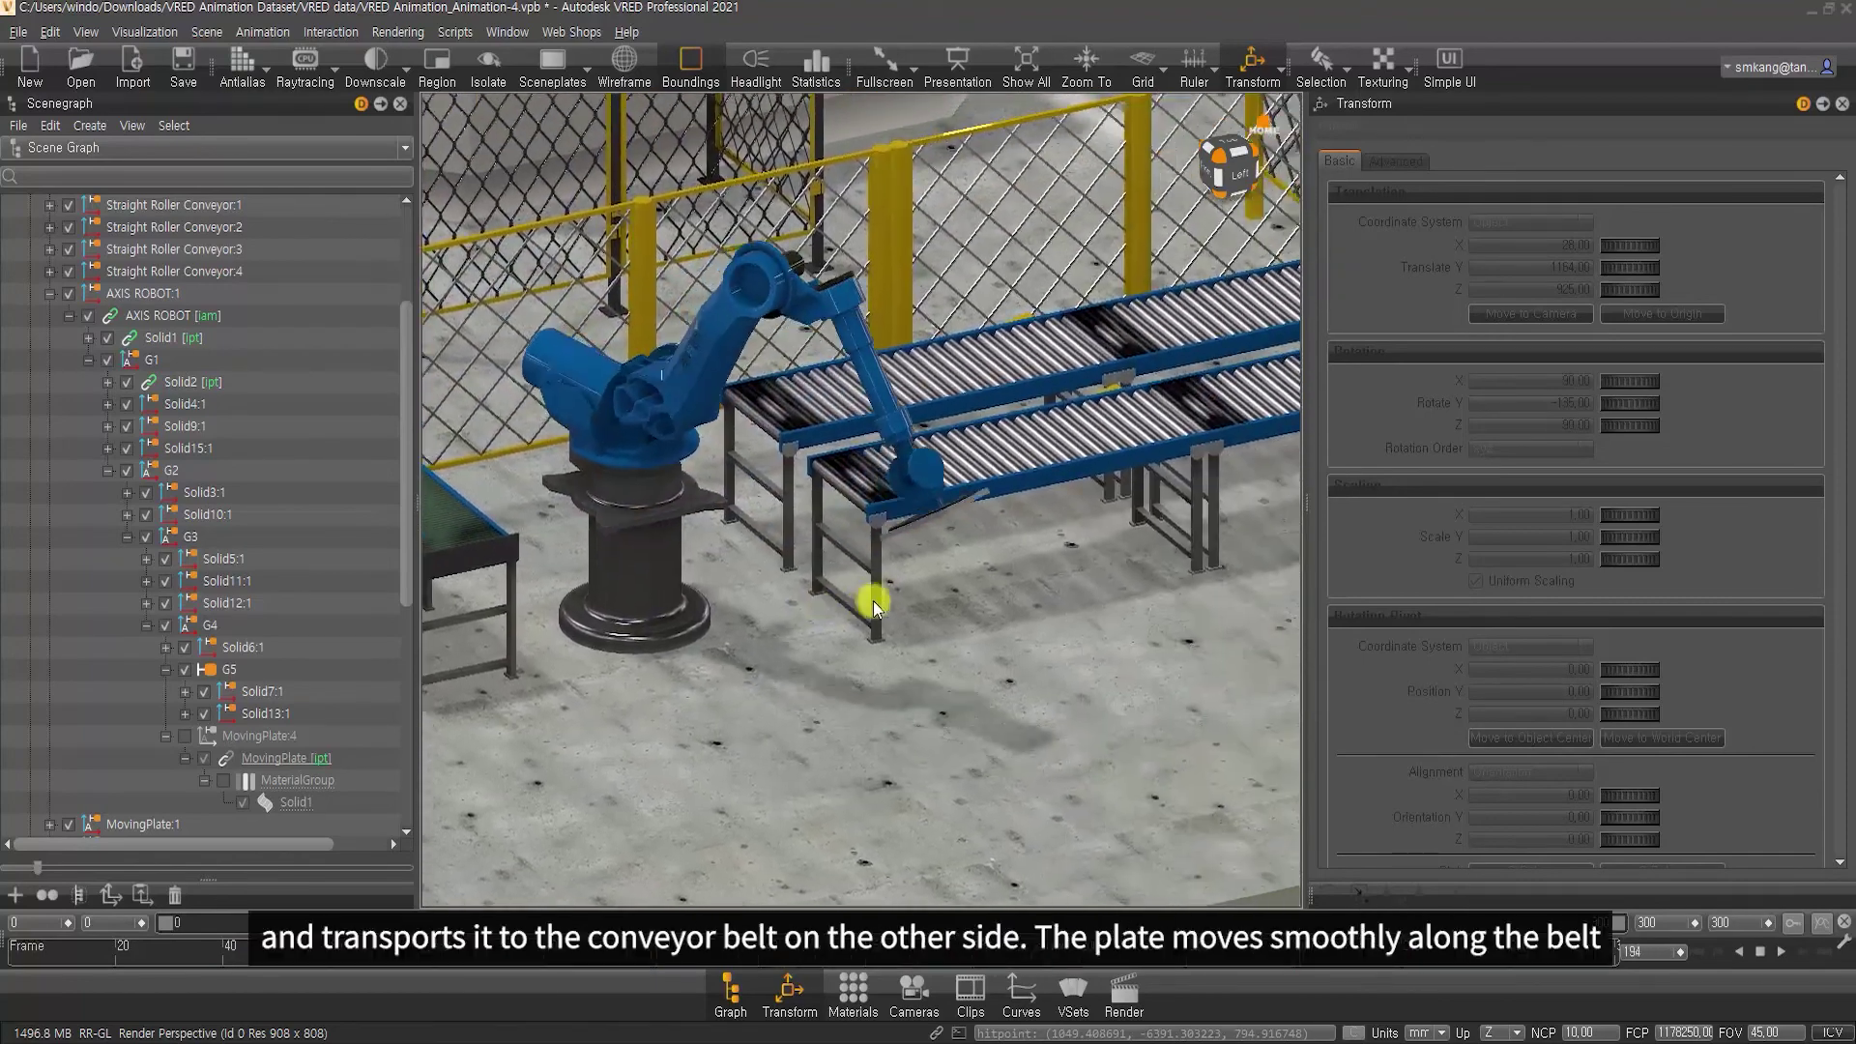
middle_drag(873, 601, 868, 634)
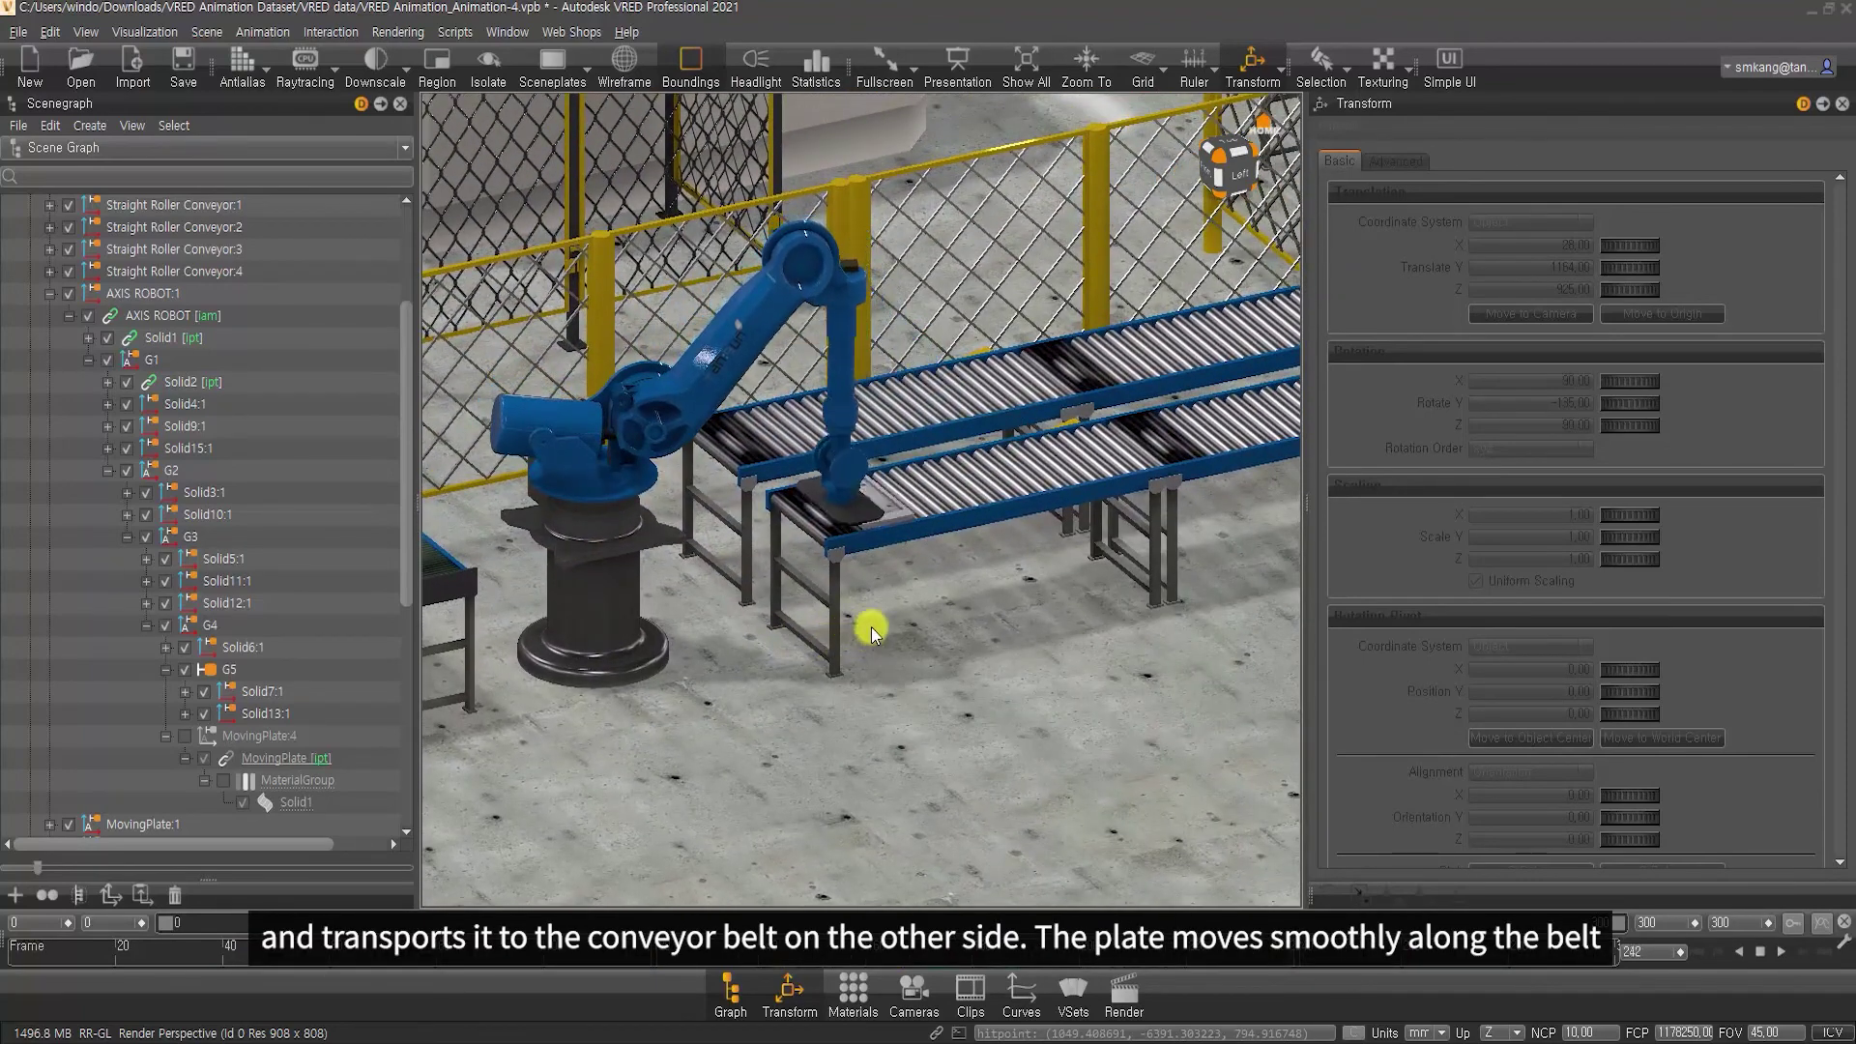
scroll(883, 580, down, 3)
scroll(831, 577, up, 3)
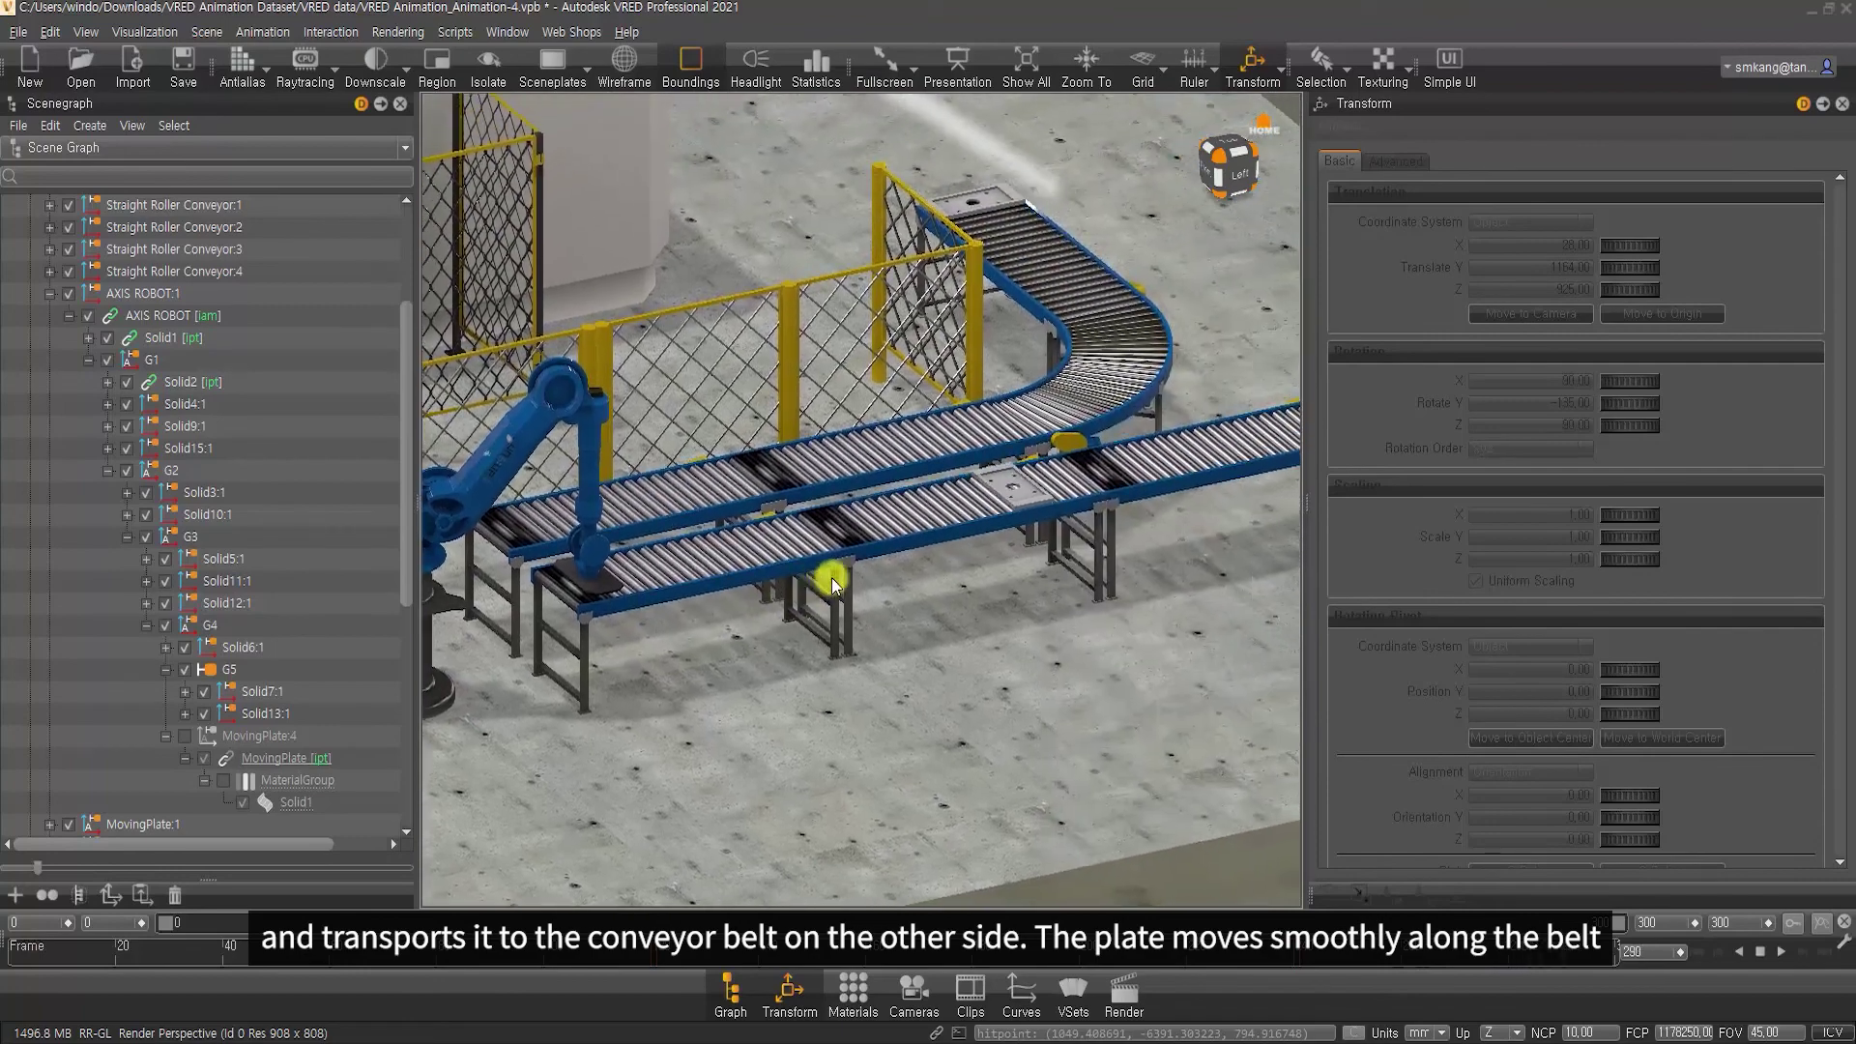
scroll(845, 549, down, 3)
scroll(1082, 516, up, 3)
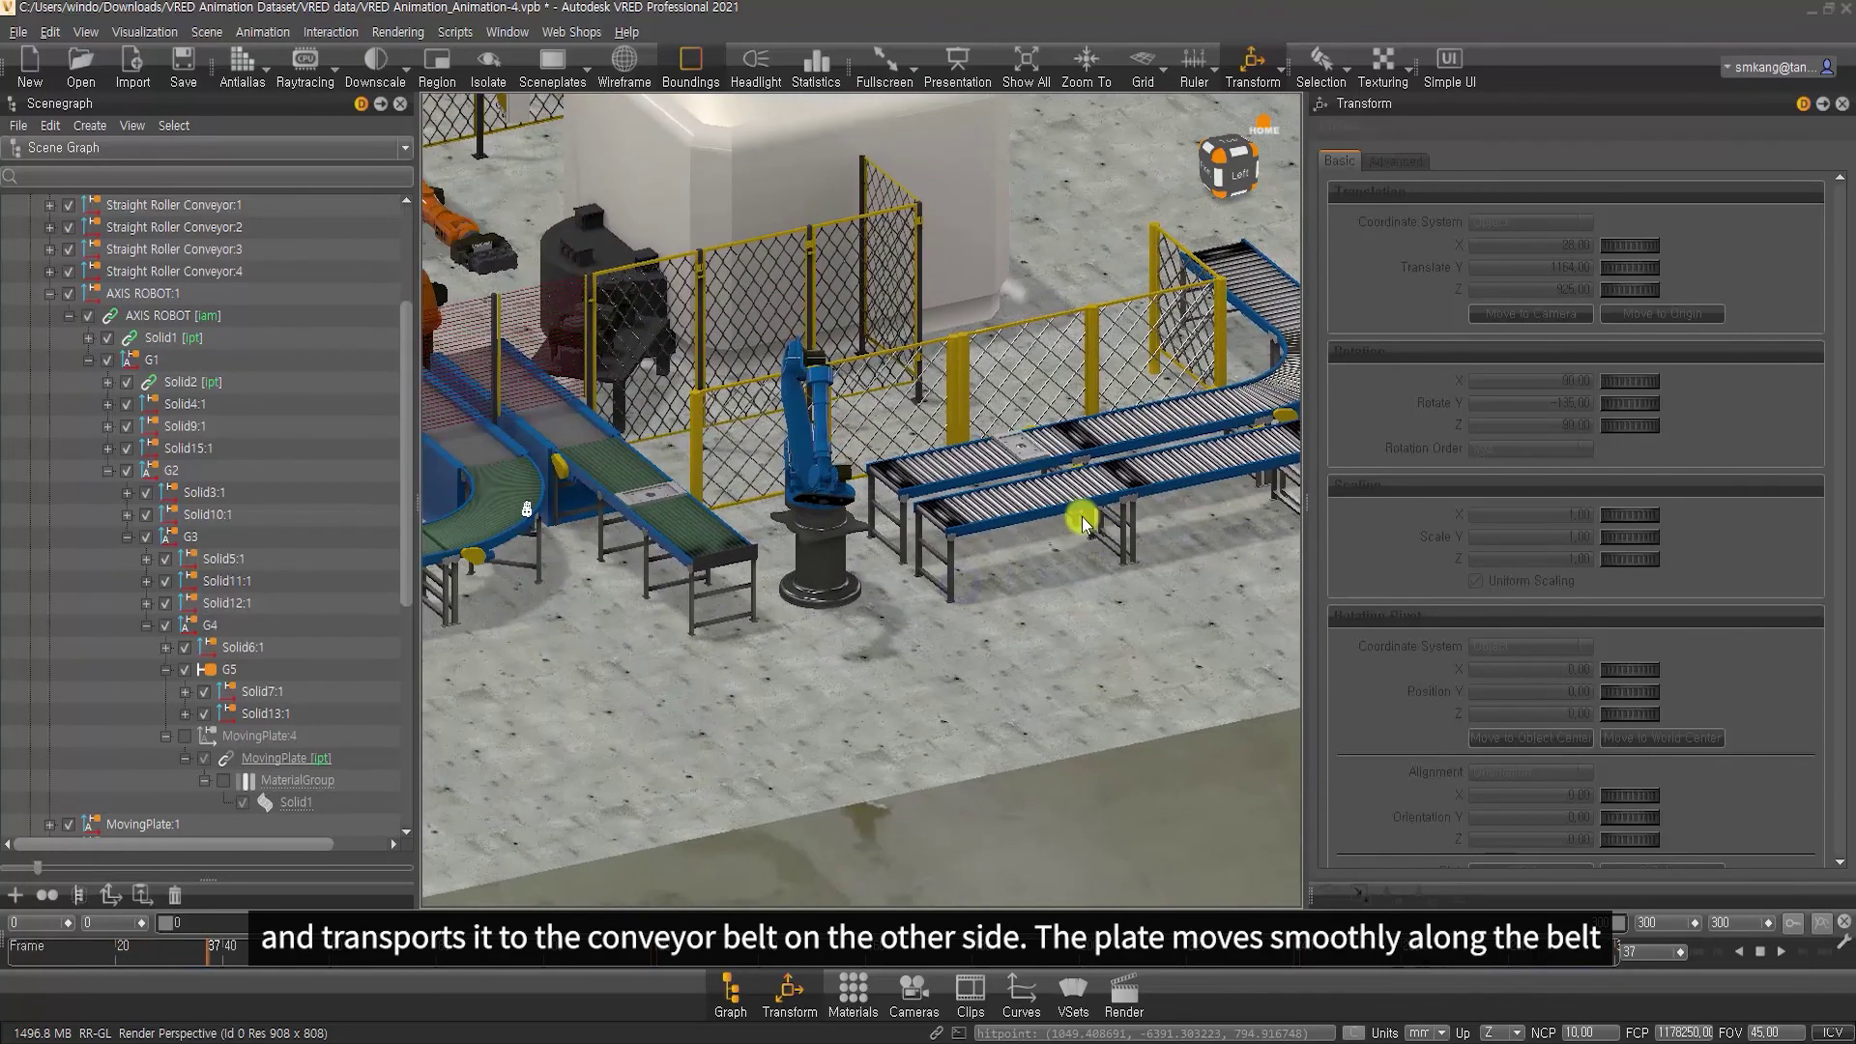